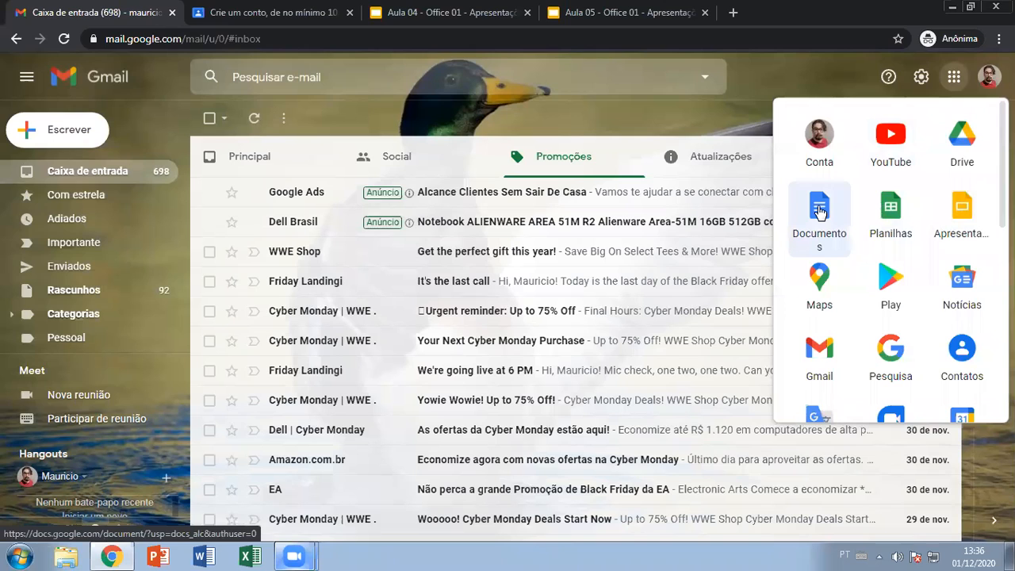
- Open Google Docs in a new tab, switch to the Sheets file list, then reopen Gmail's Google apps list
left_click(819, 211)
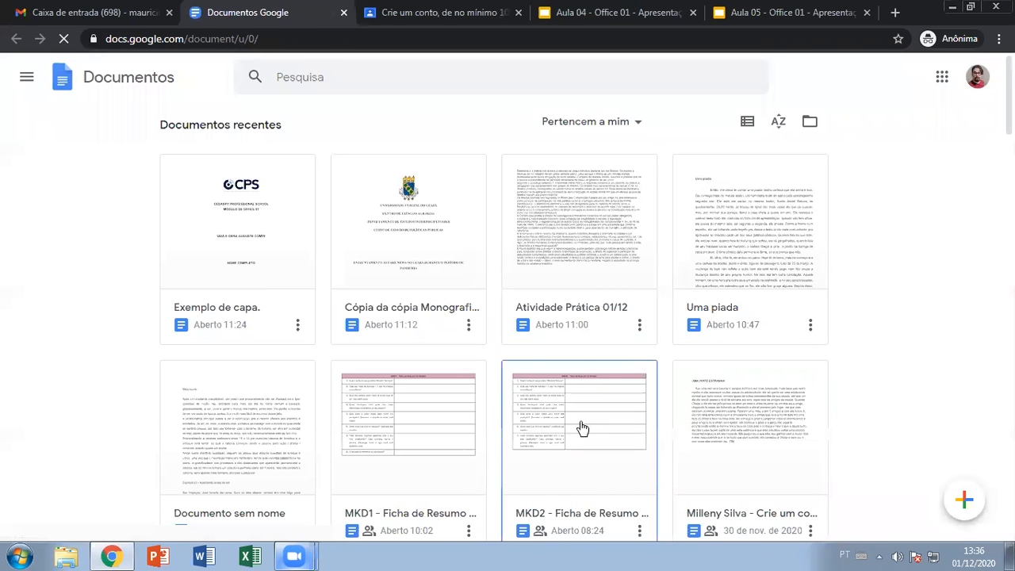
scroll(879, 263, "down", 2)
scroll(879, 262, "up", 2)
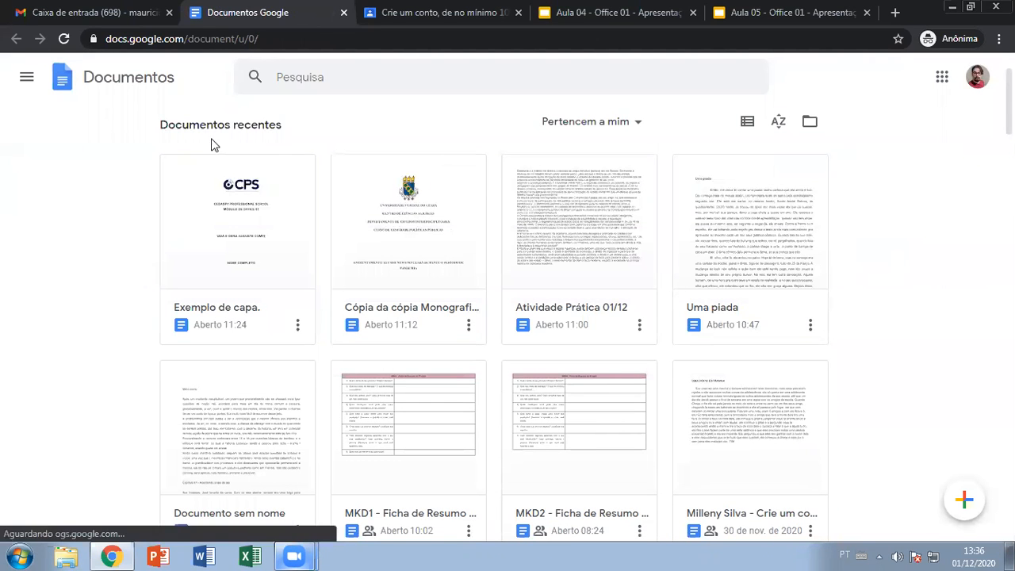
left_click(28, 80)
left_click(27, 164)
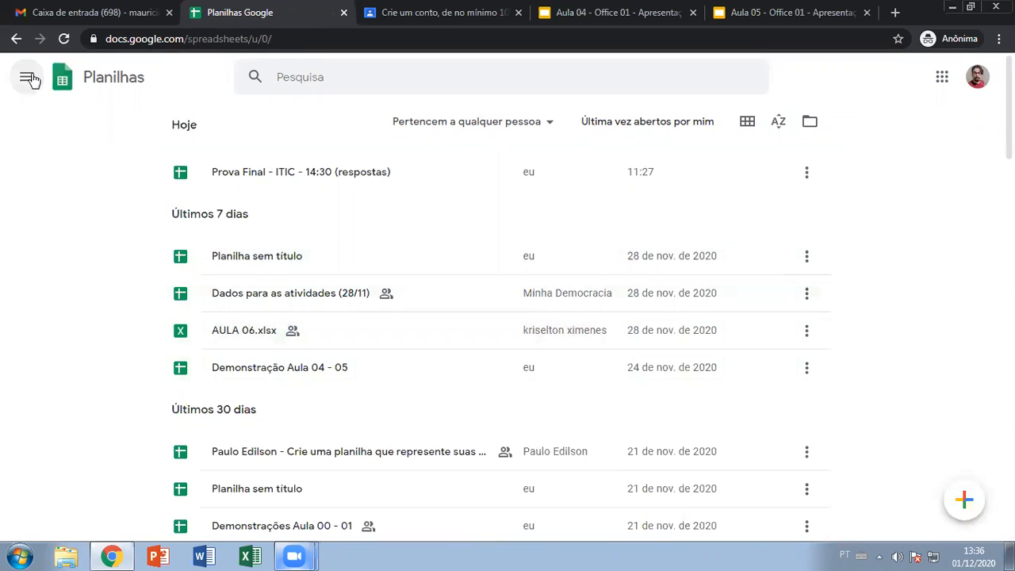
left_click(56, 10)
left_click(954, 76)
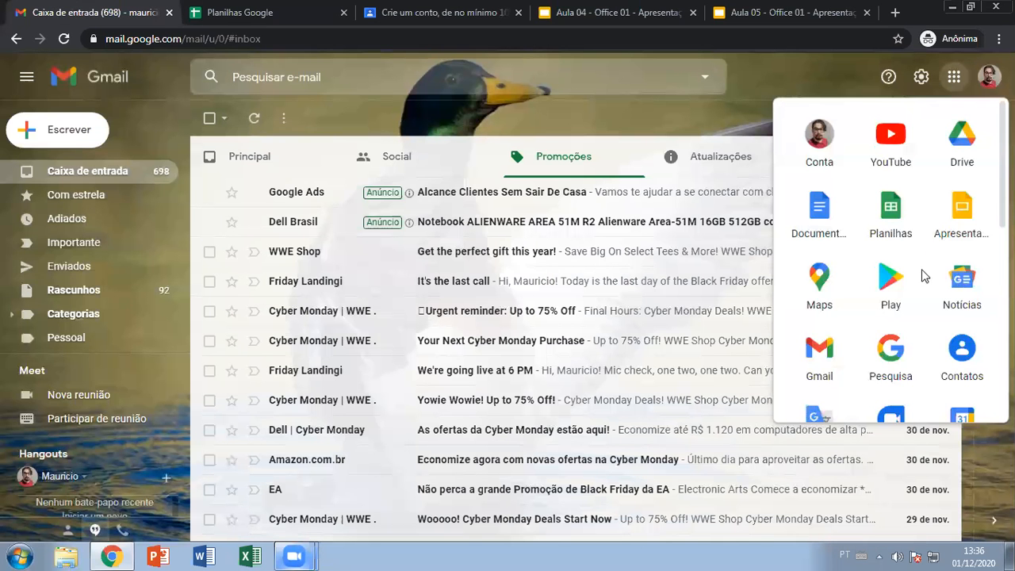
- Open Google Drive and scroll through My Drive's files, then return to Quick Access
left_click(962, 136)
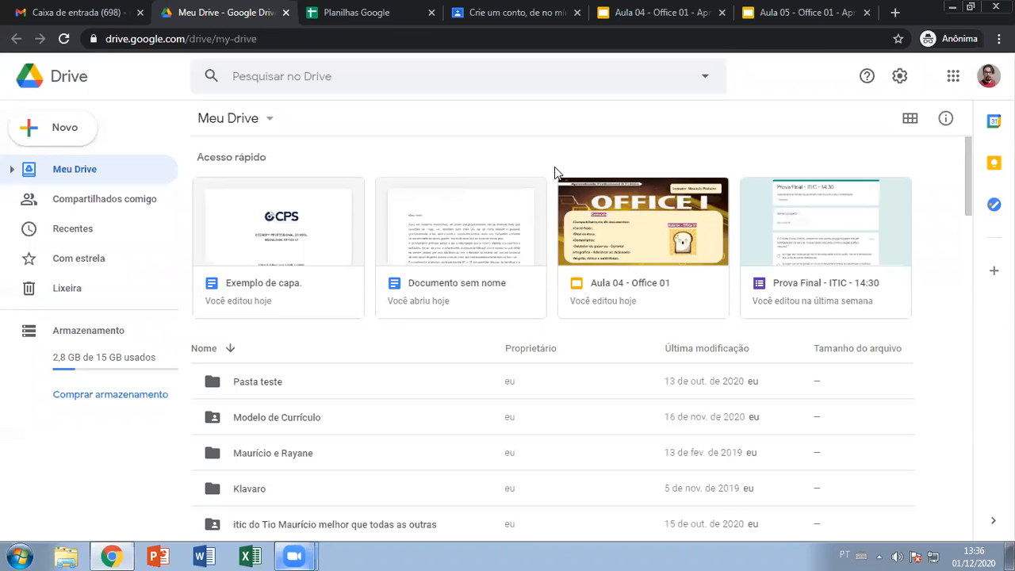
scroll(545, 331, "down", 15)
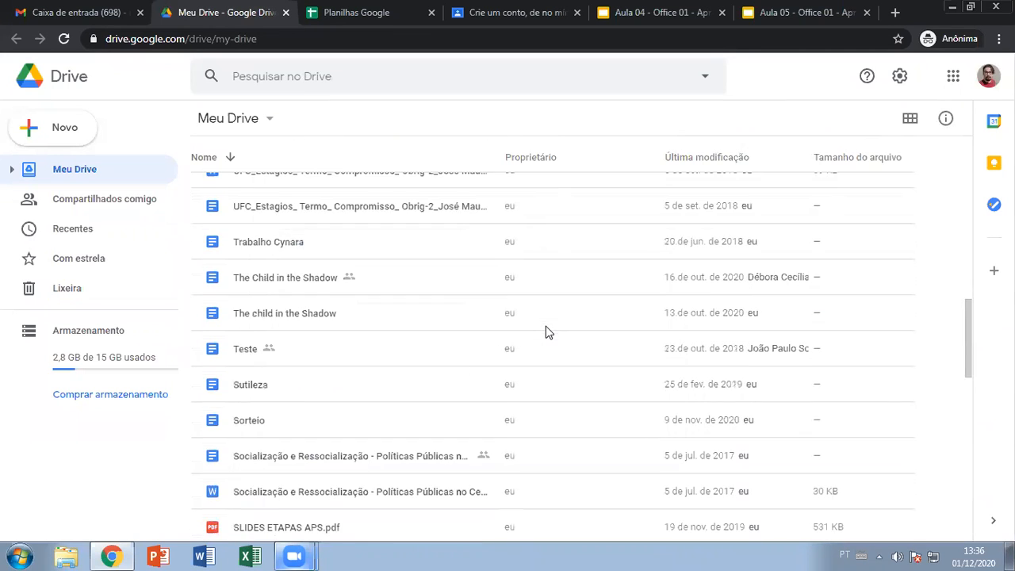
scroll(545, 332, "down", 4)
scroll(546, 331, "down", 2)
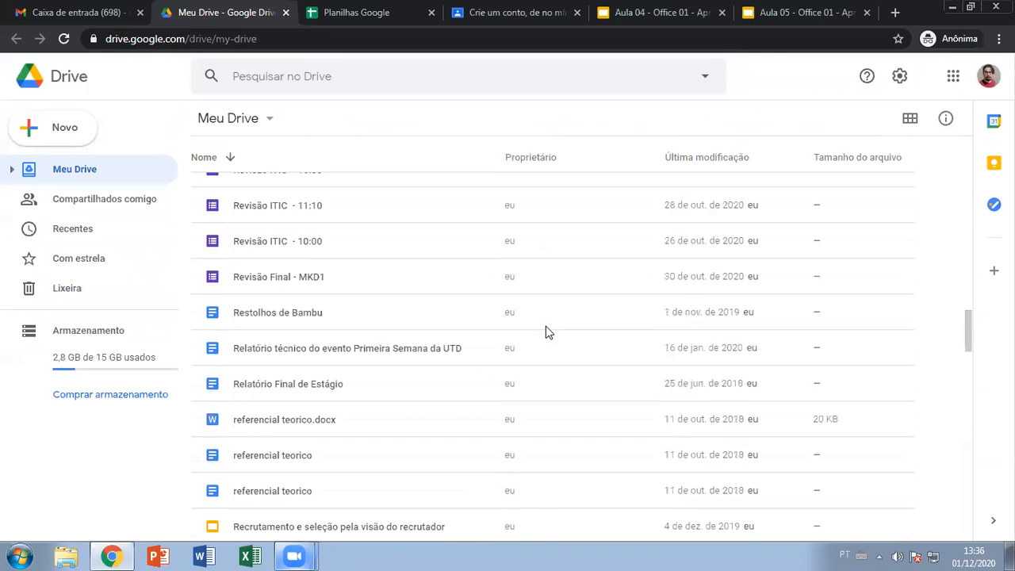
scroll(545, 327, "up", 20)
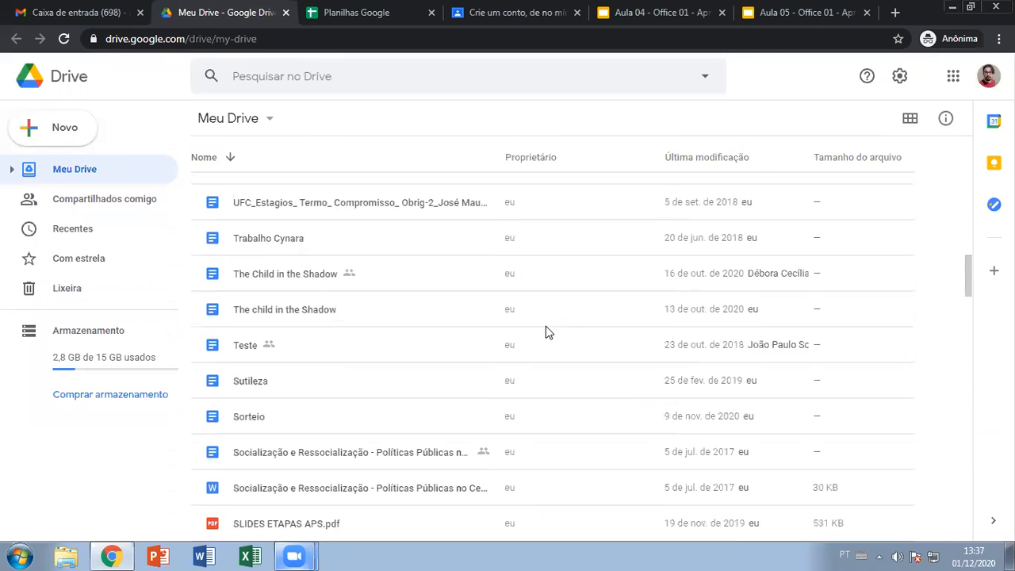
scroll(545, 331, "up", 2)
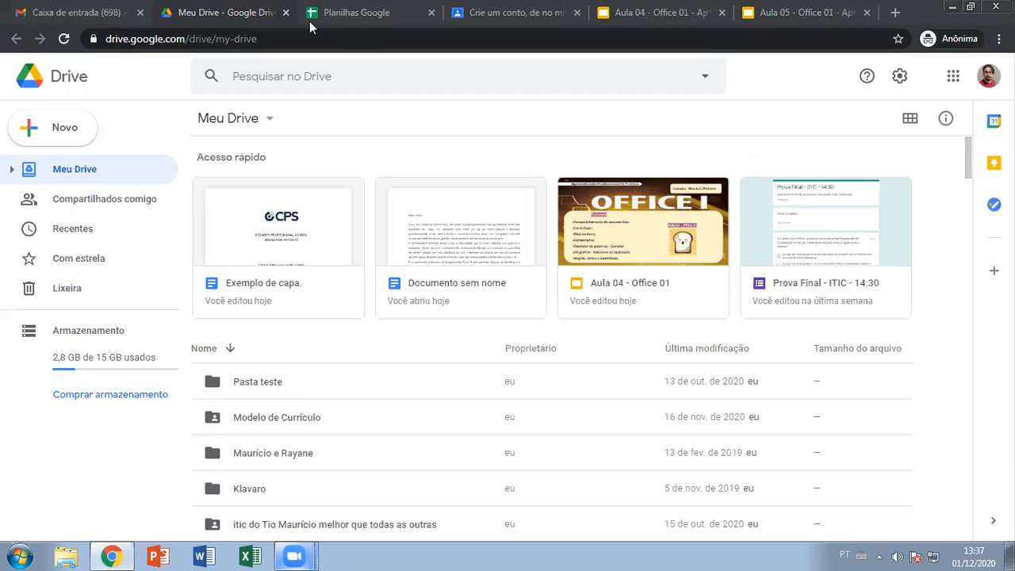
- Briefly present the Aula 04 - Office 01 slides full screen, then exit
left_click(657, 12)
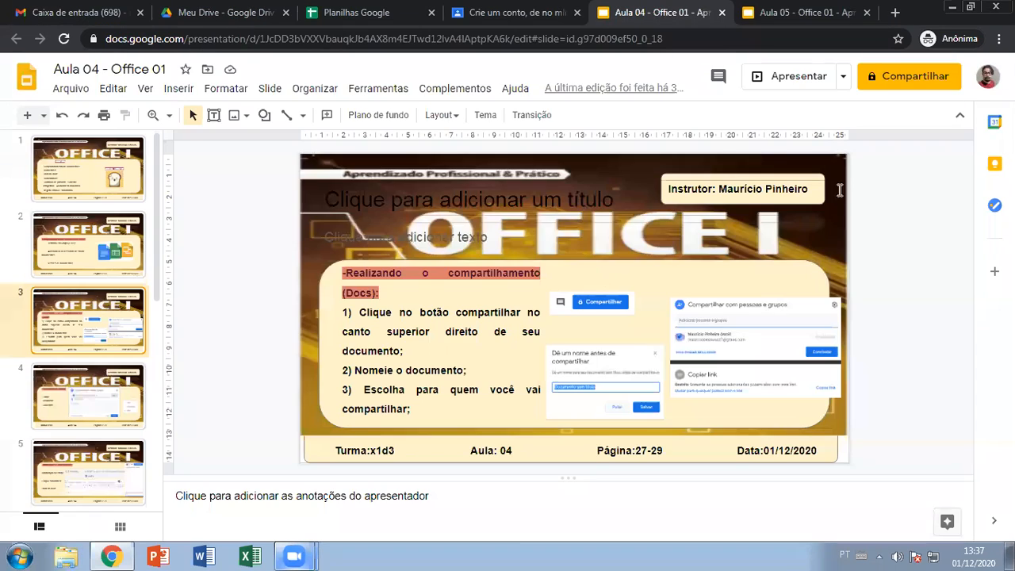
left_click(756, 82)
key("Left")
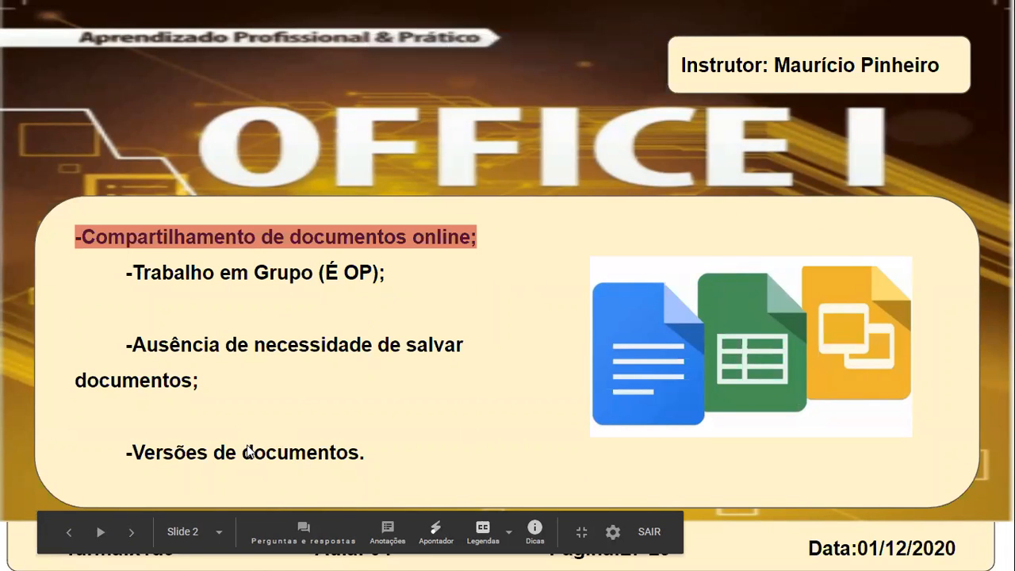
key("Escape")
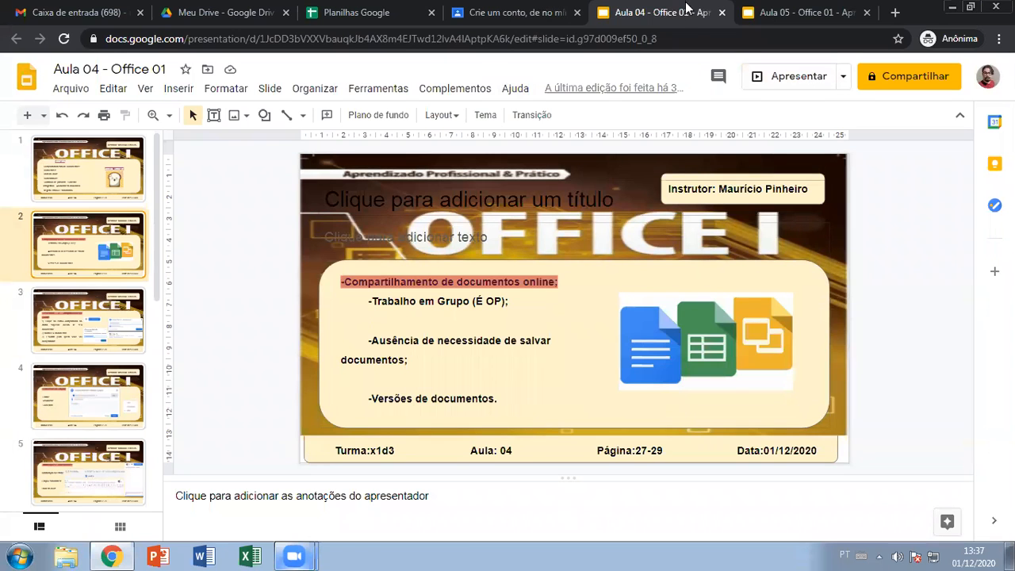
- Close the Google Drive tab and open the Google Docs home from Gmail's apps list
left_click(172, 21)
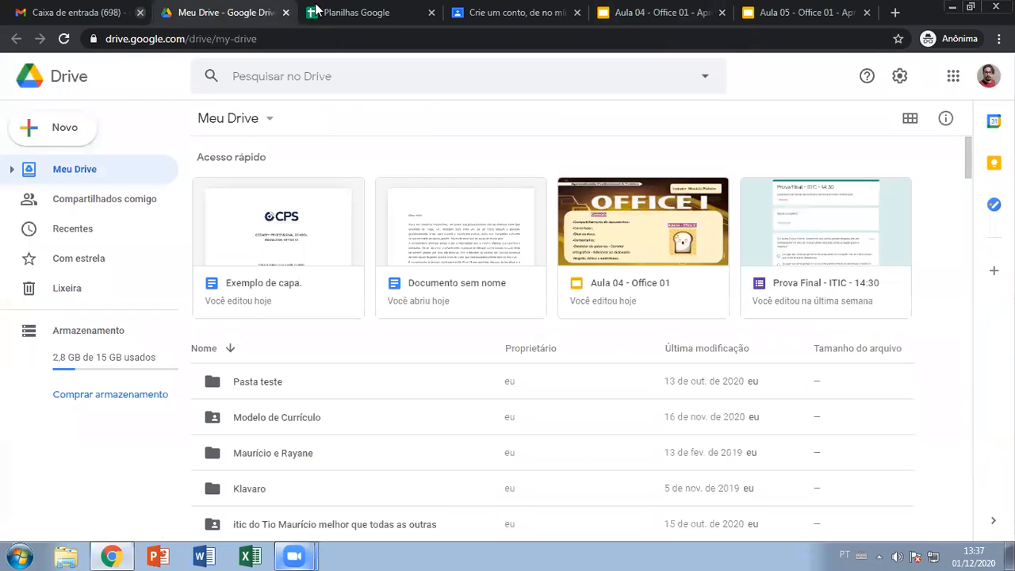
left_click(285, 12)
left_click(75, 12)
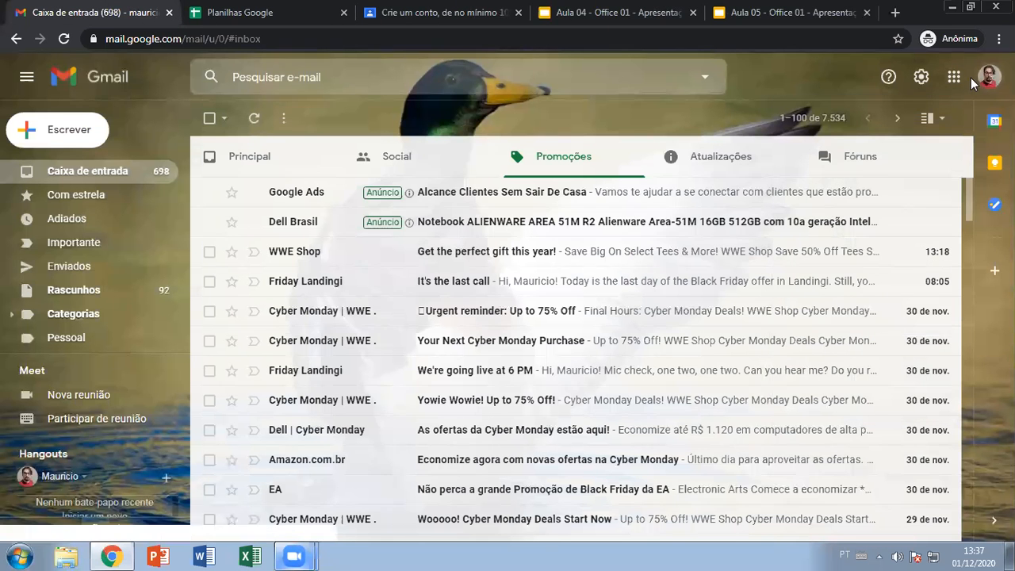
left_click(953, 76)
left_click(821, 203)
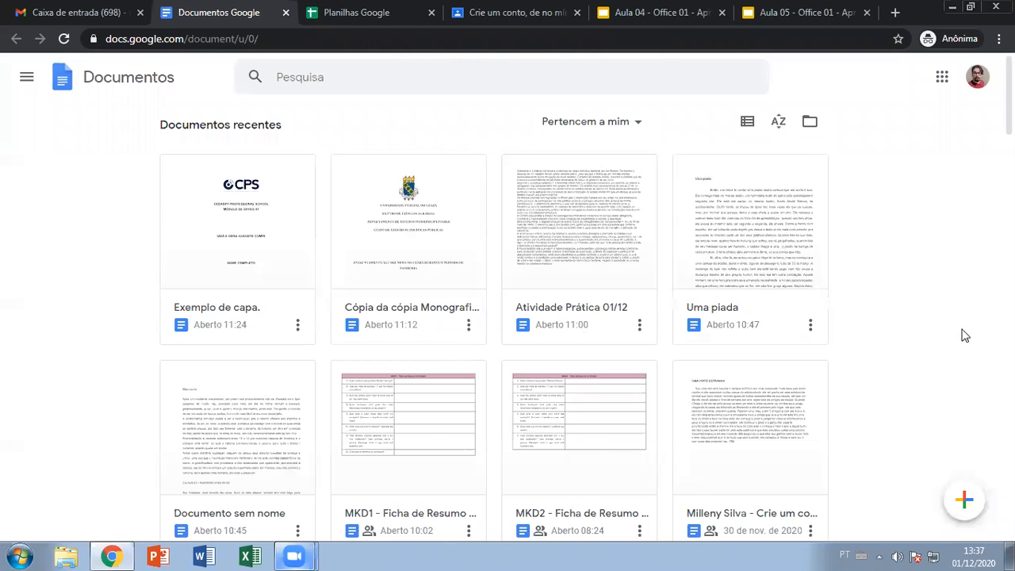
- Open MKD1 - Ficha de Resumo de Projeto, view its version history, then return to the Docs home
scroll(795, 320, "down", 2)
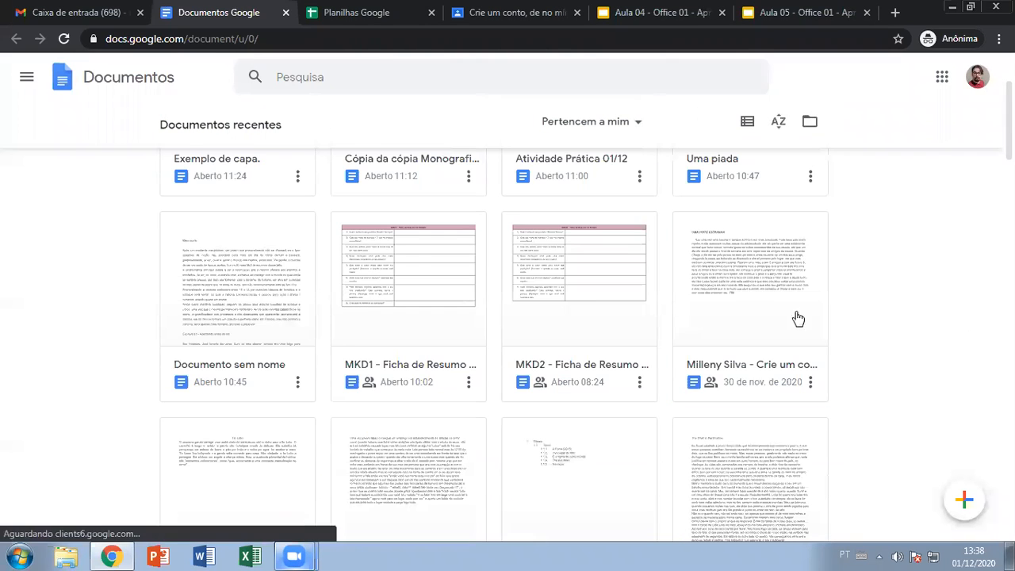
left_click(441, 291)
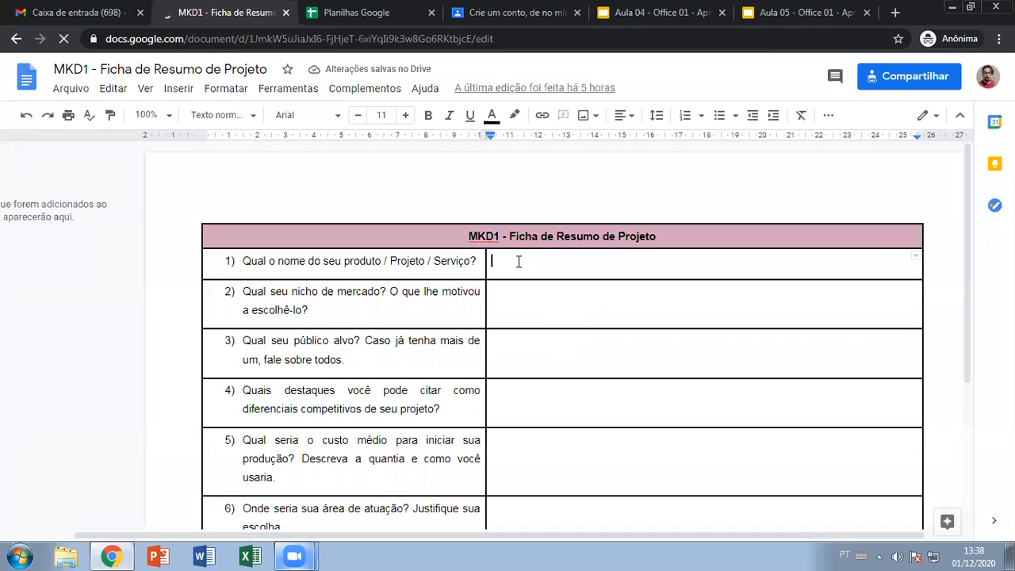
left_click(68, 89)
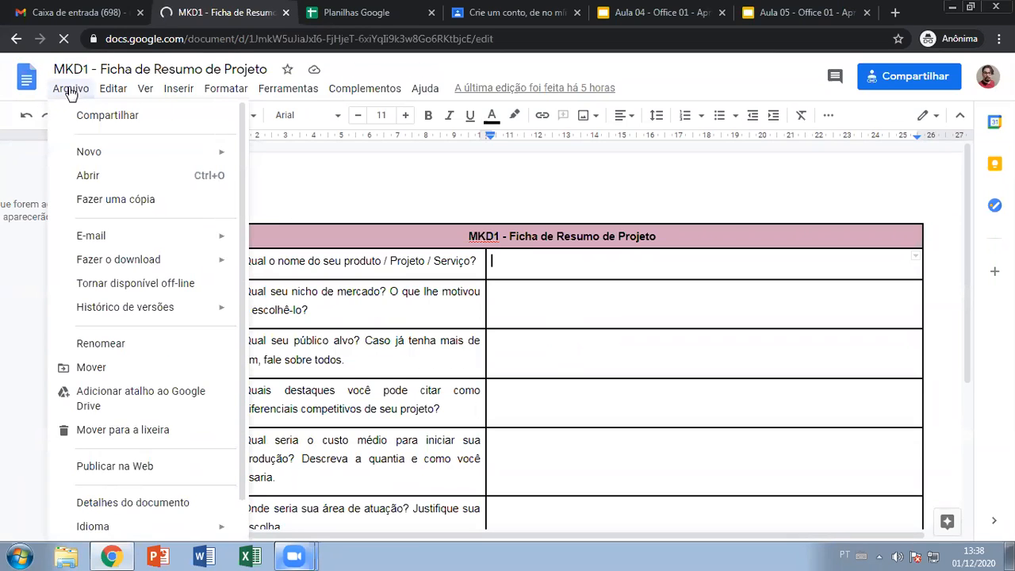
scroll(150, 349, "down", 1)
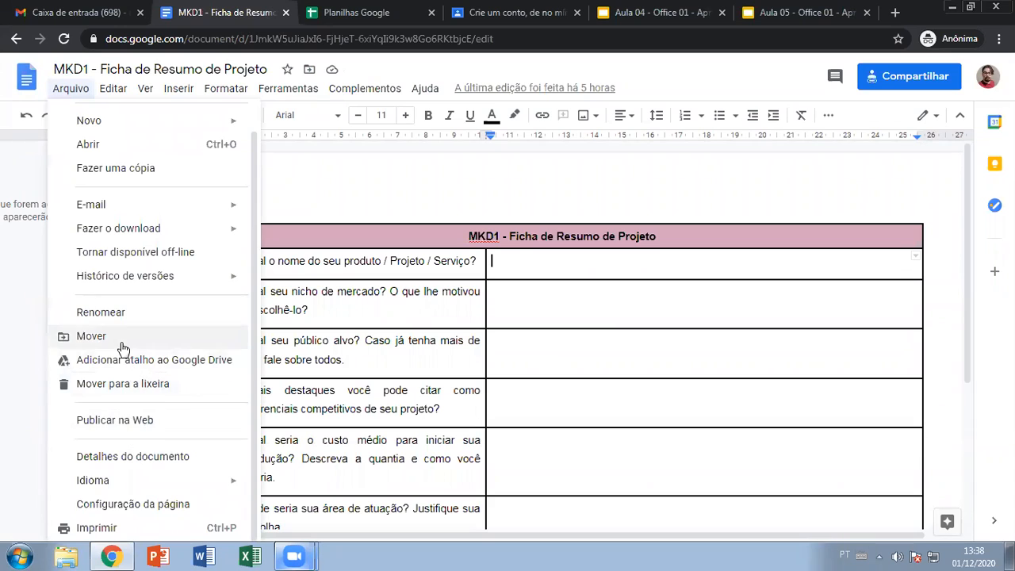
mouse_move(137, 283)
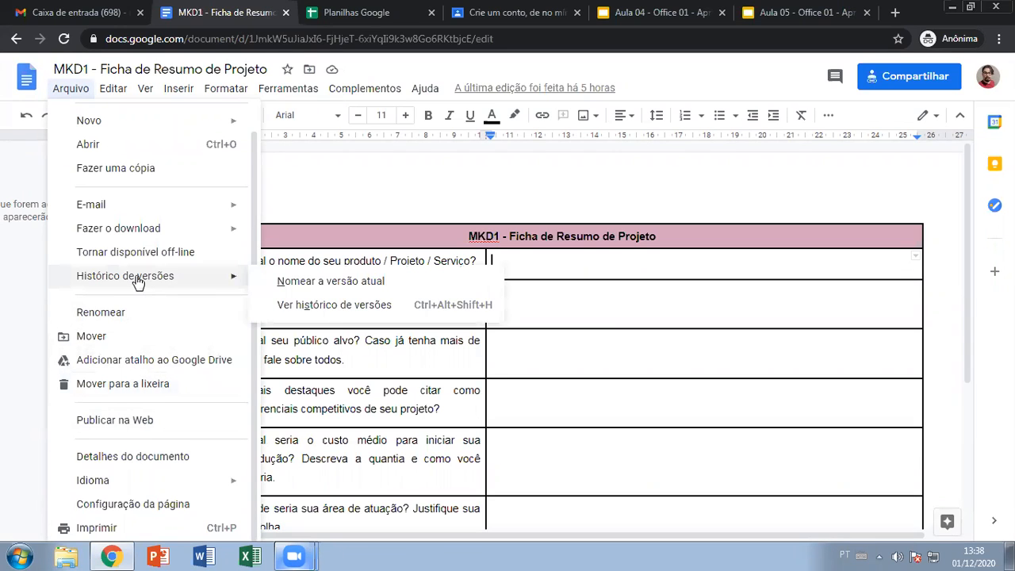
left_click(375, 307)
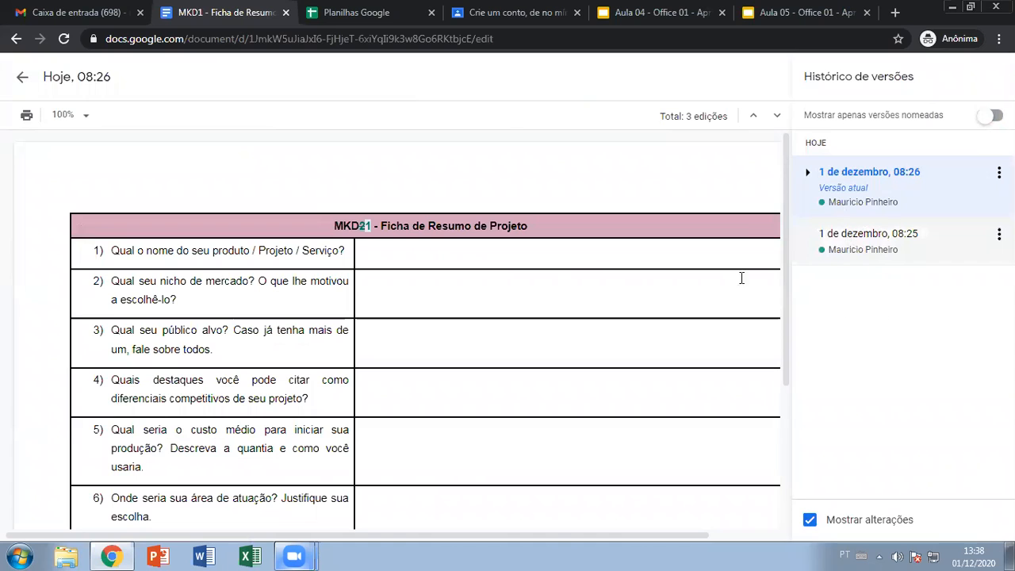
left_click(19, 80)
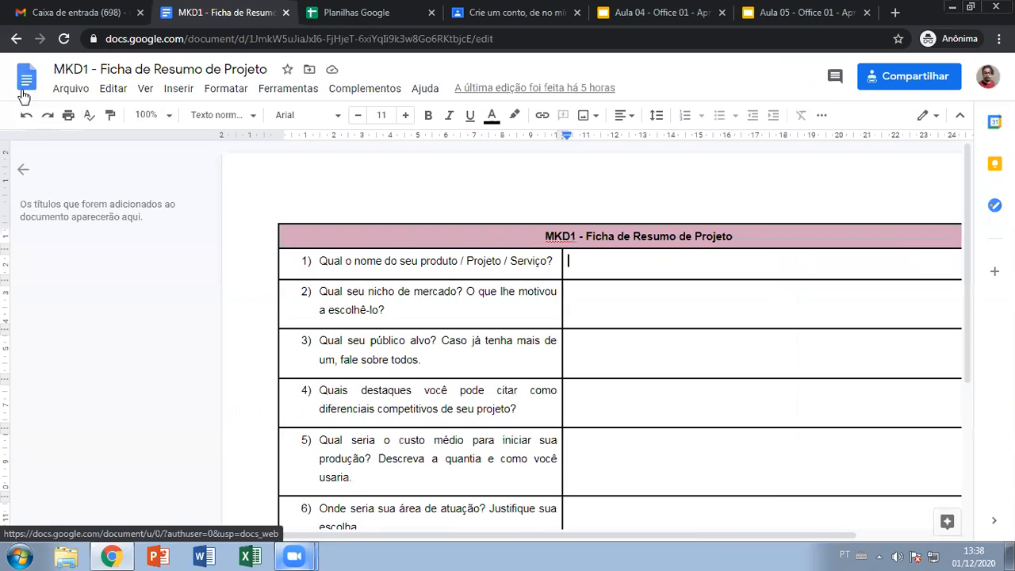
left_click(26, 76)
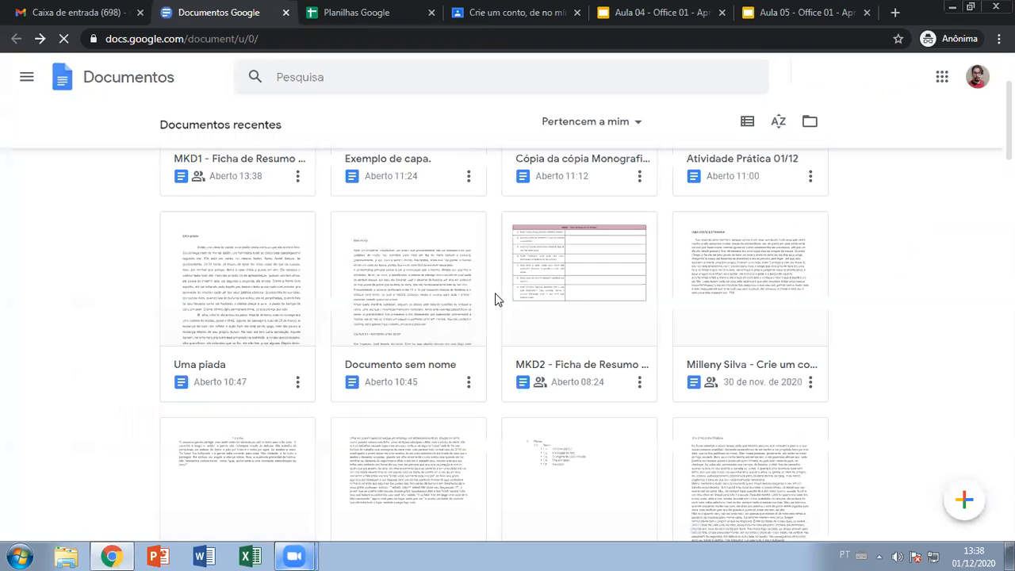
- Open MKD2 - Ficha de Resumo de Projeto, review its 30 de novembro version, and return to the list
left_click(581, 287)
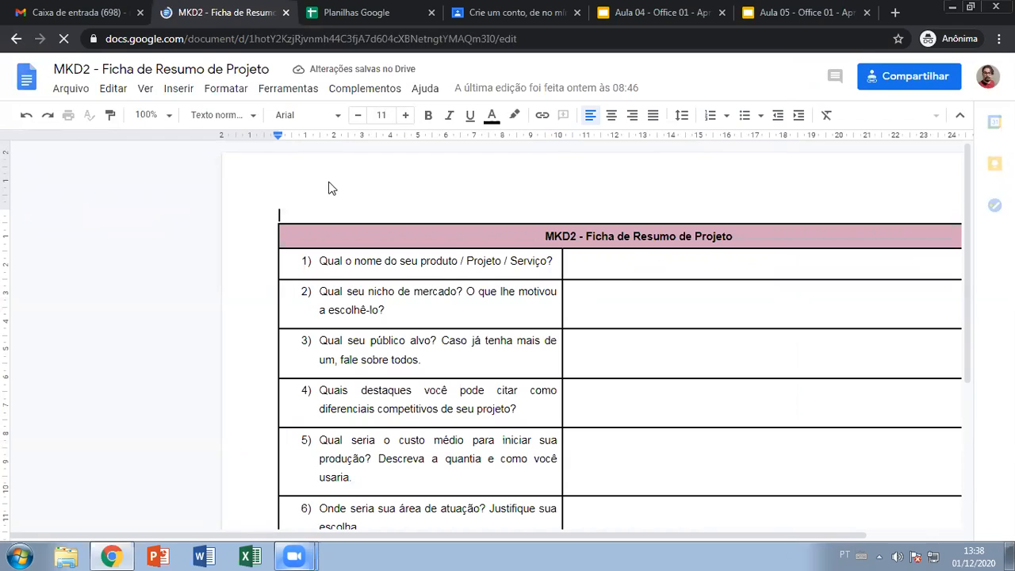
left_click(79, 89)
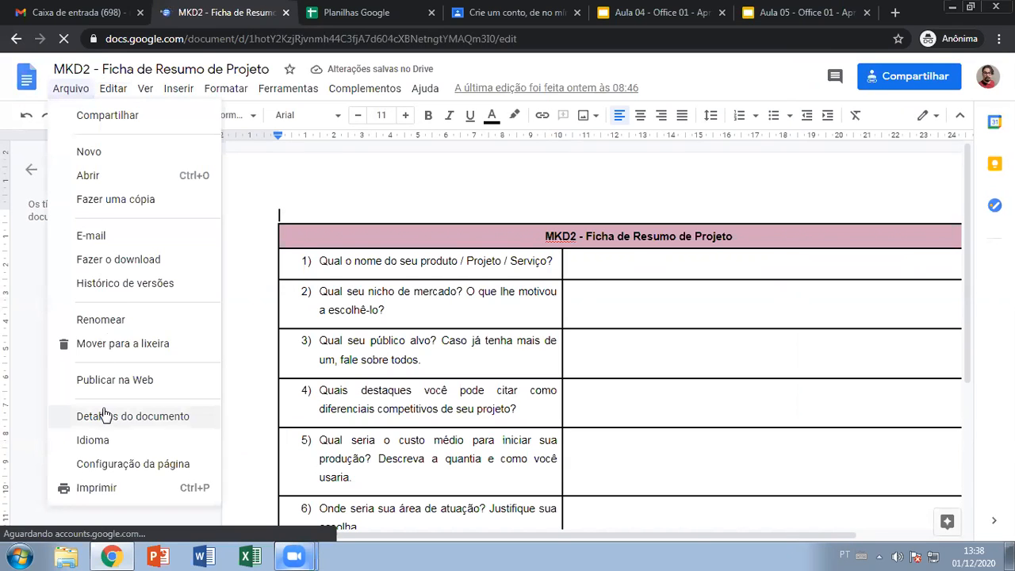
mouse_move(150, 286)
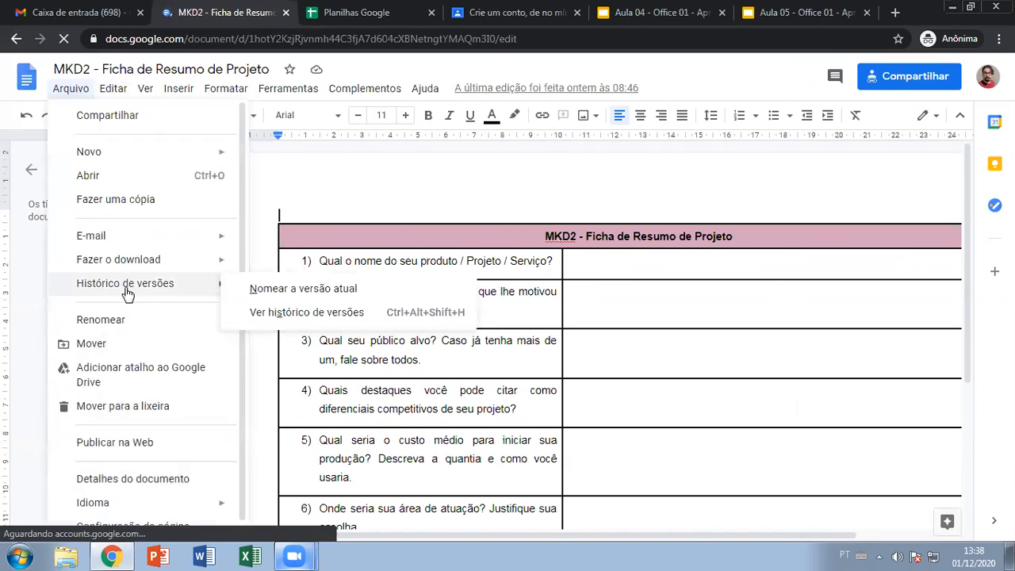
left_click(330, 314)
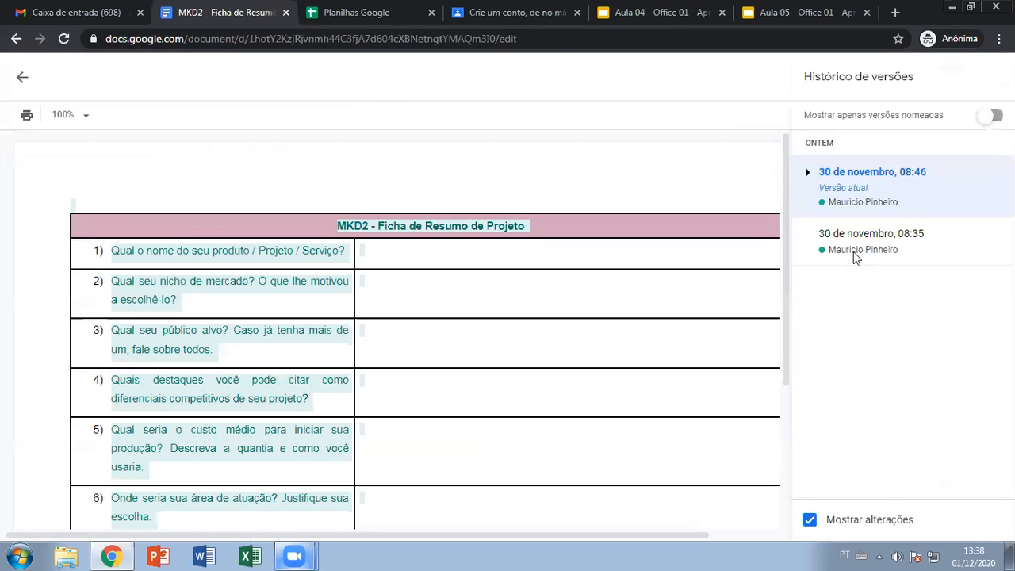
scroll(530, 369, "down", 1)
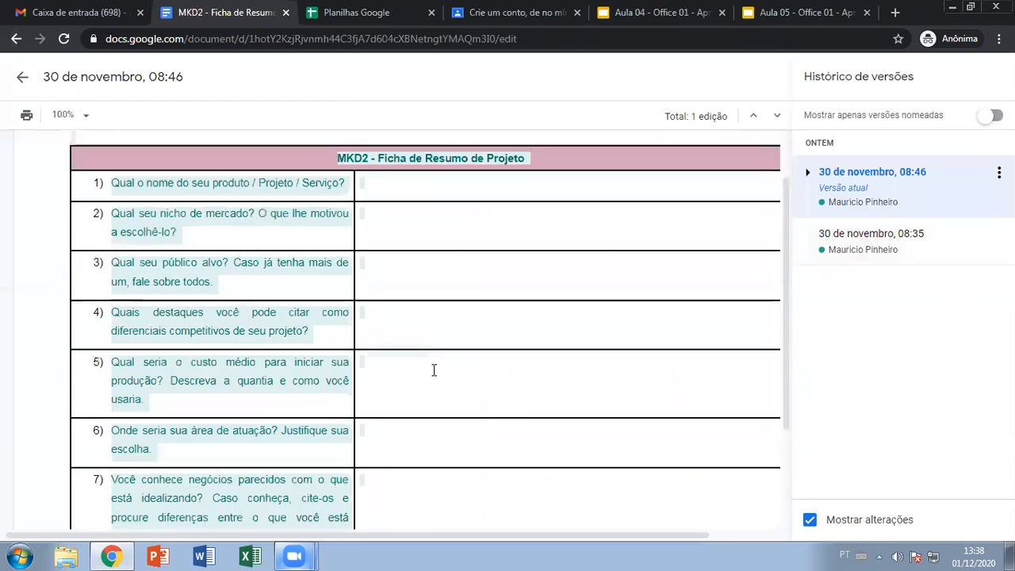
scroll(433, 370, "up", 1)
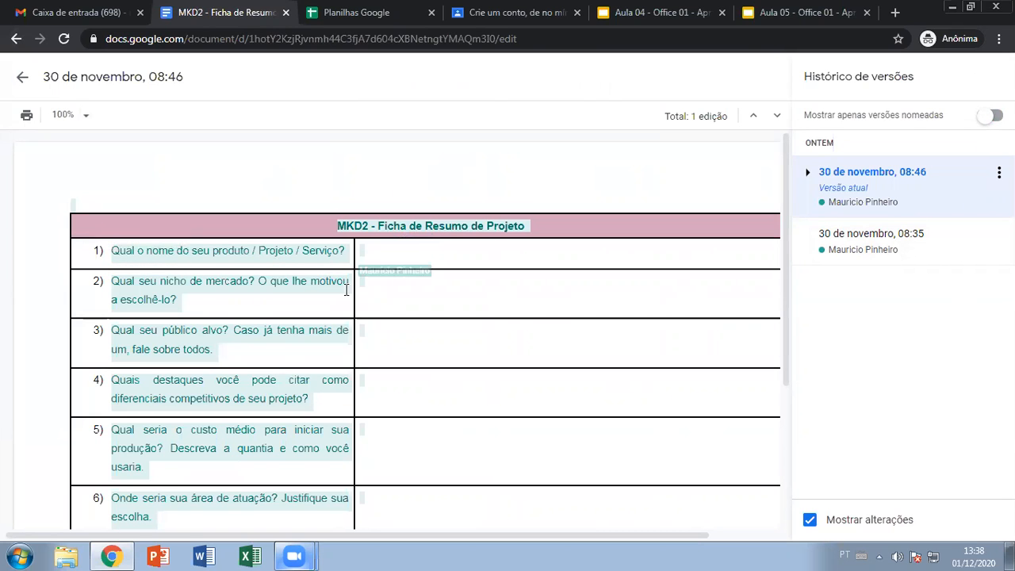
scroll(323, 394, "down", 3)
scroll(353, 421, "up", 3)
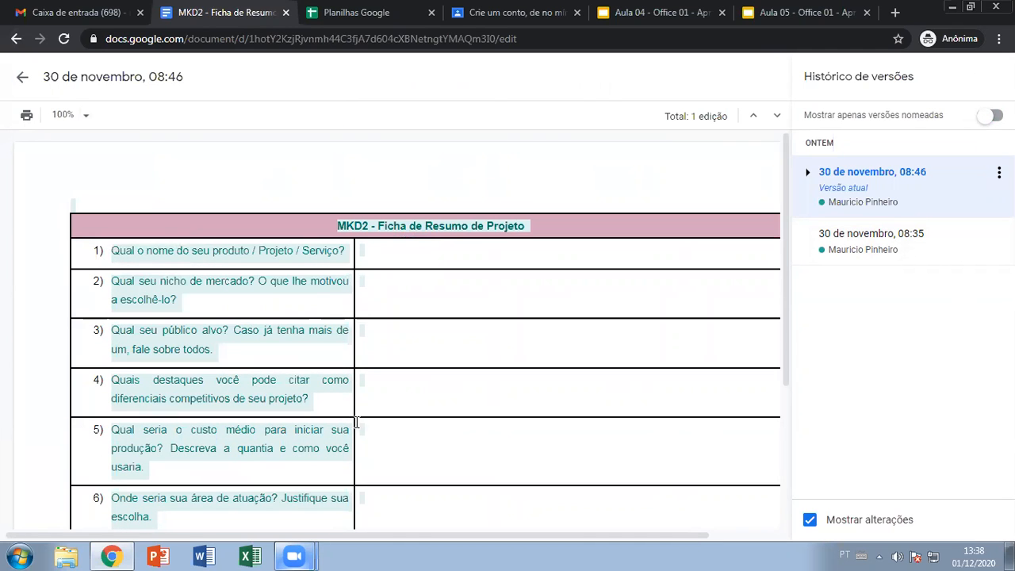
left_click(16, 40)
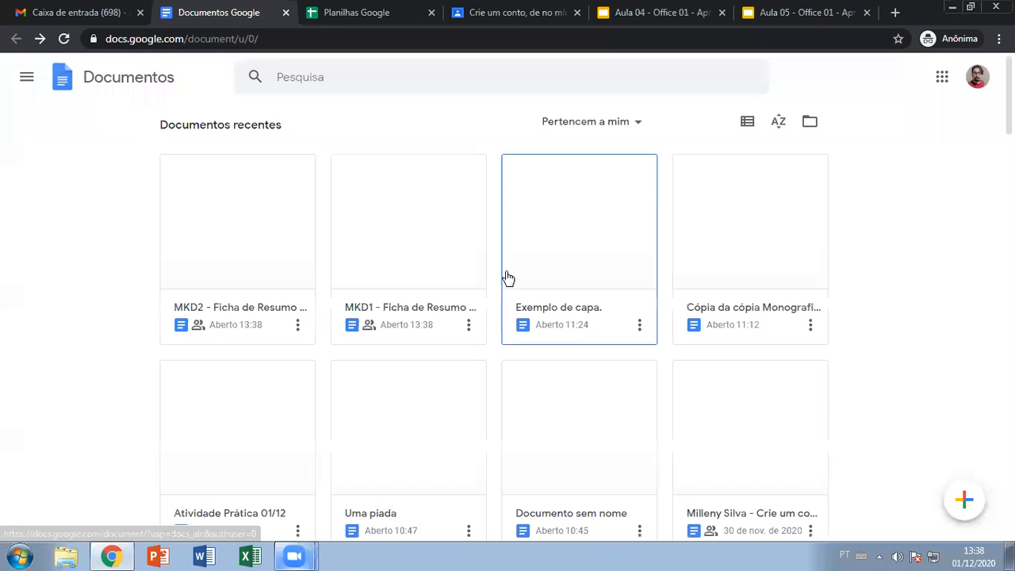
scroll(911, 267, "down", 8)
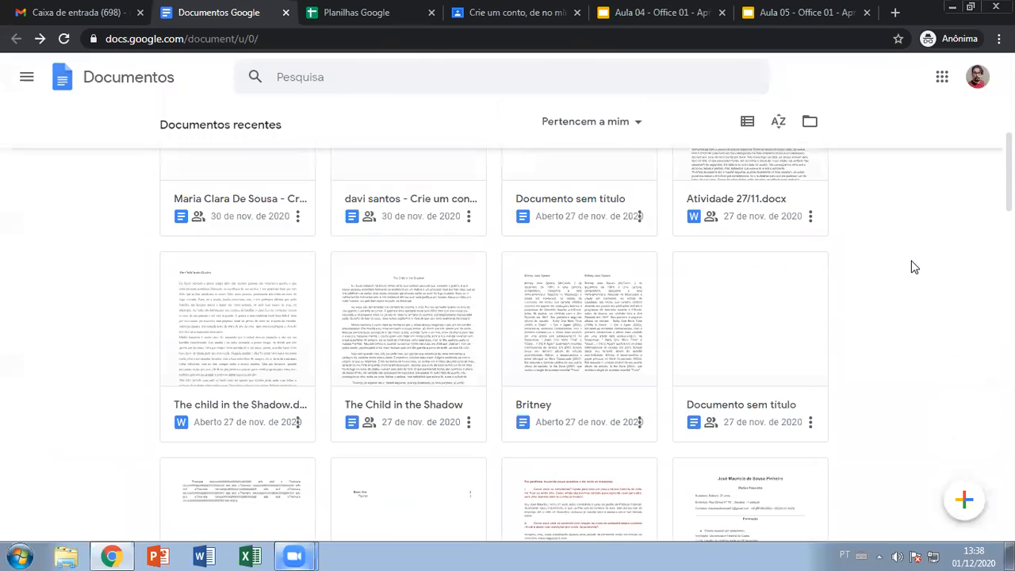
scroll(685, 188, "up", 2)
scroll(684, 188, "up", 4)
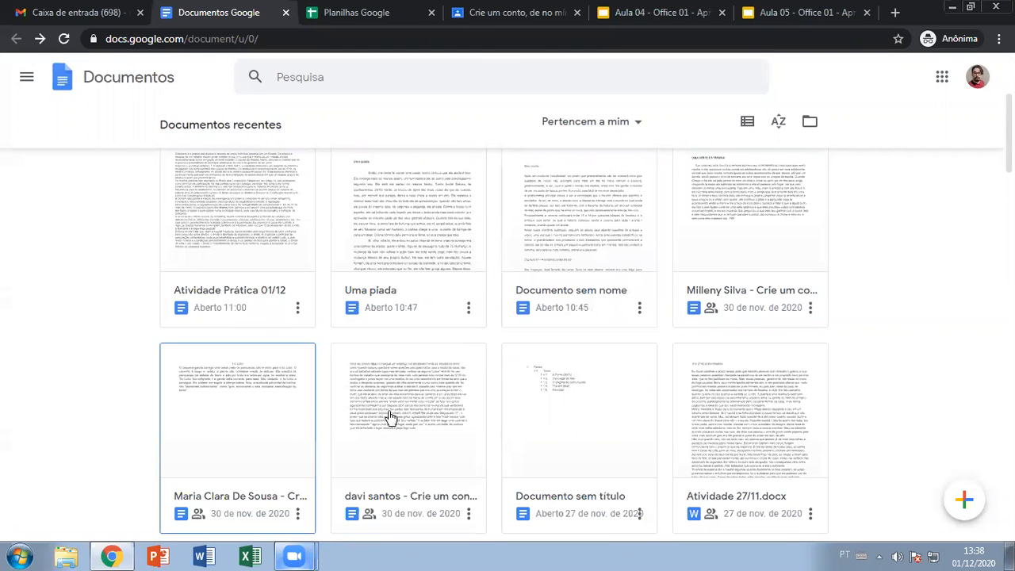
scroll(716, 240, "up", 1)
scroll(620, 387, "down", 8)
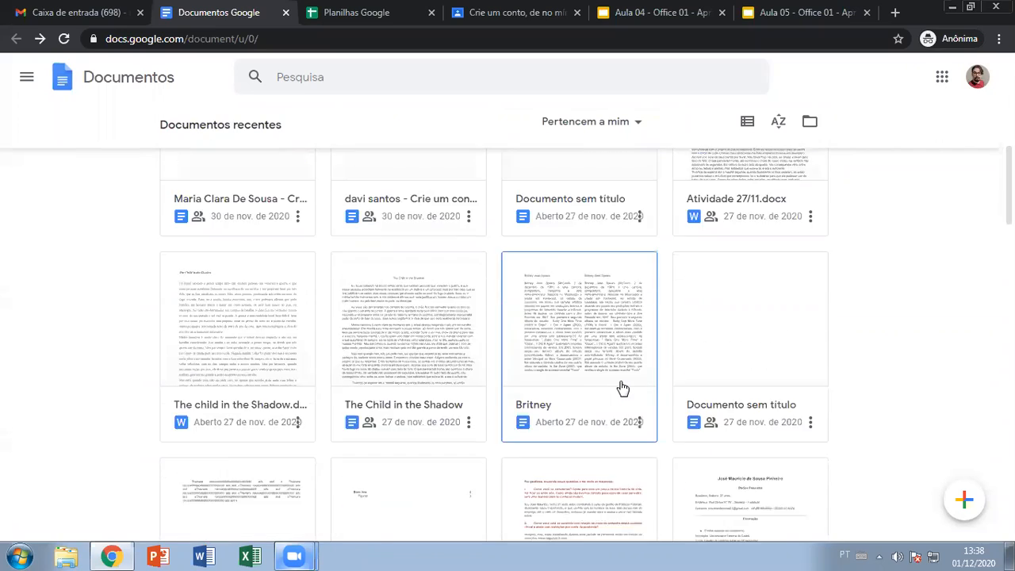
scroll(622, 388, "down", 6)
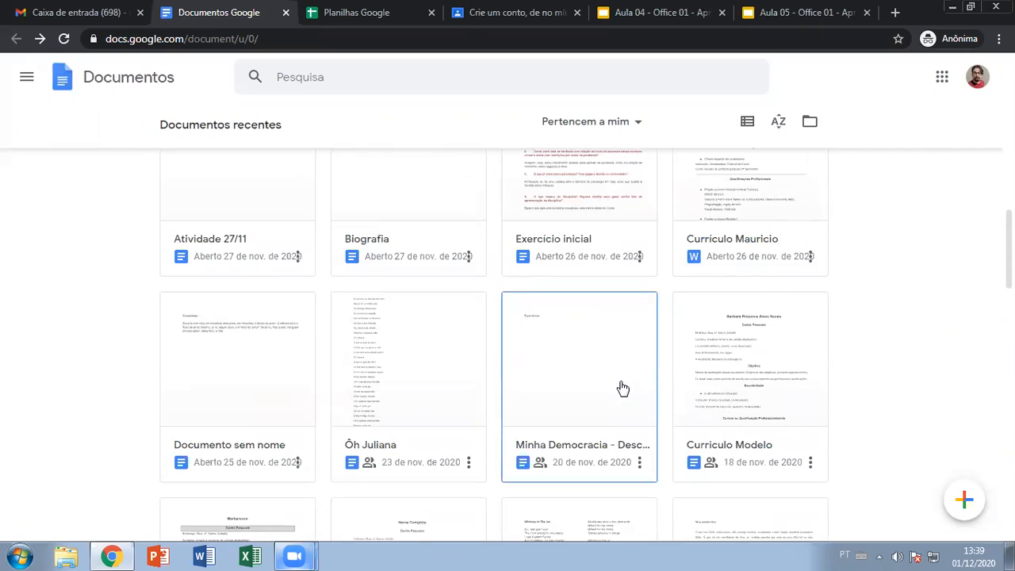
scroll(622, 387, "down", 5)
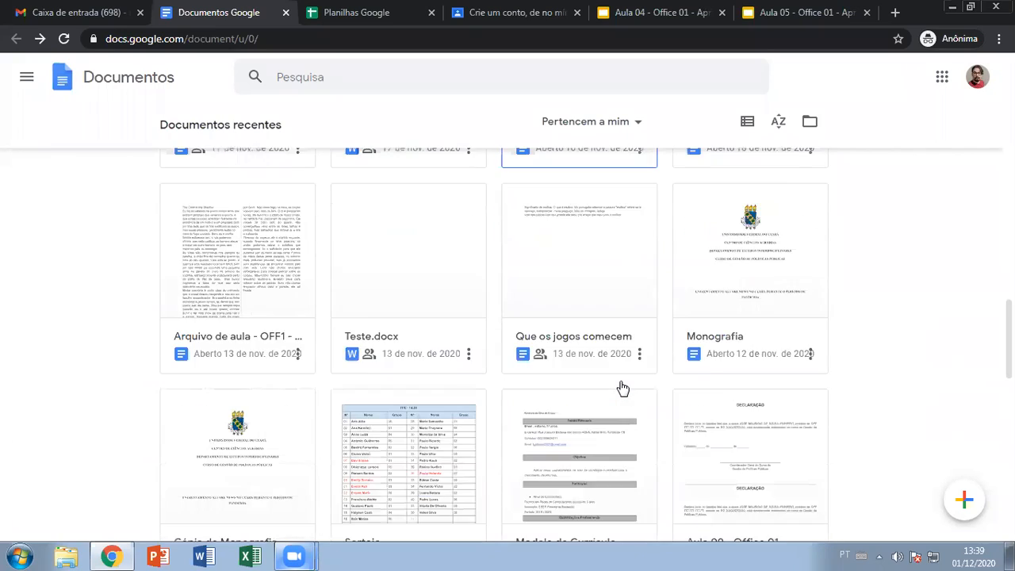
scroll(621, 388, "down", 4)
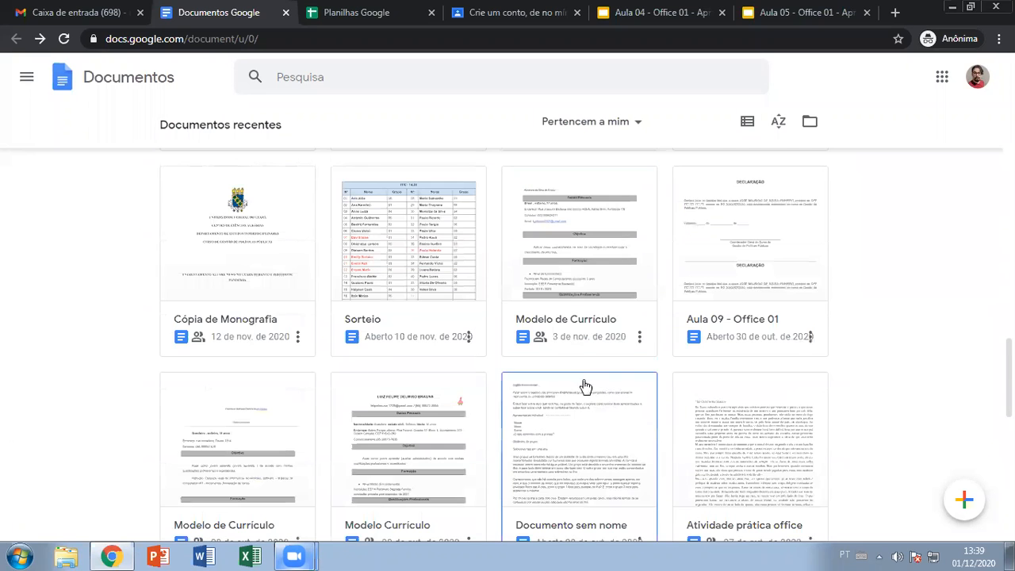
scroll(581, 384, "down", 4)
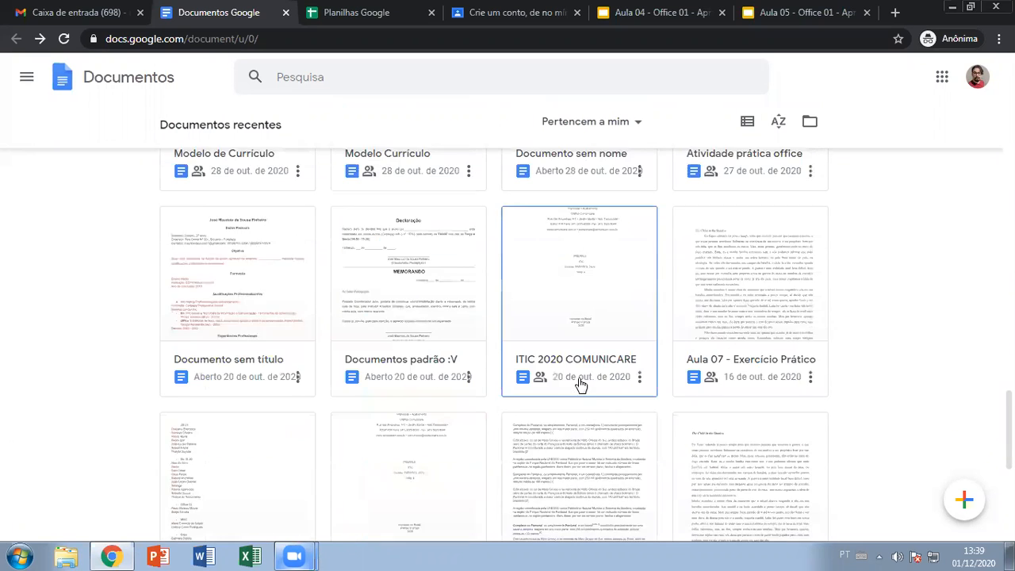
scroll(581, 384, "down", 2)
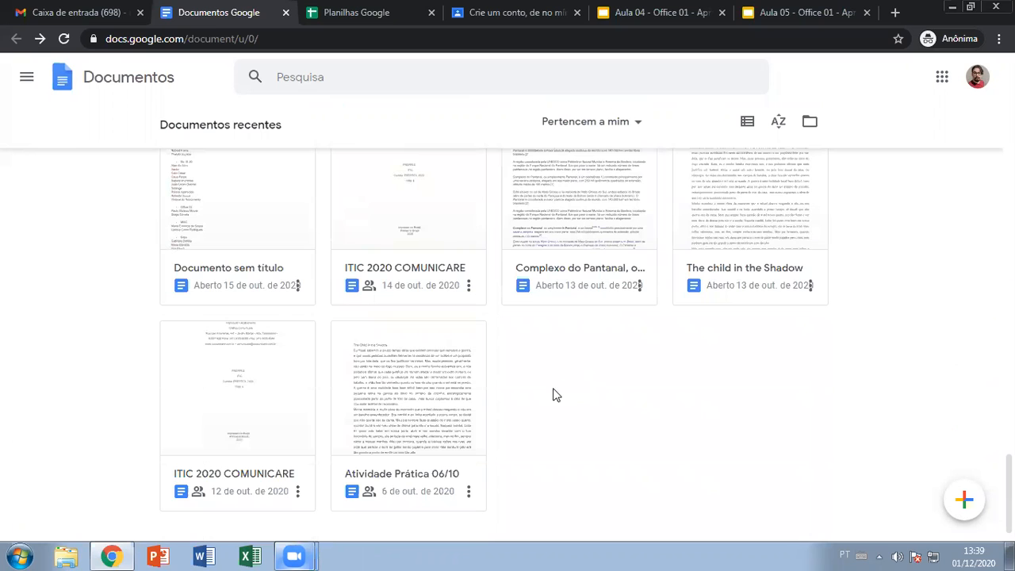
scroll(554, 394, "down", 1)
scroll(889, 313, "down", 3)
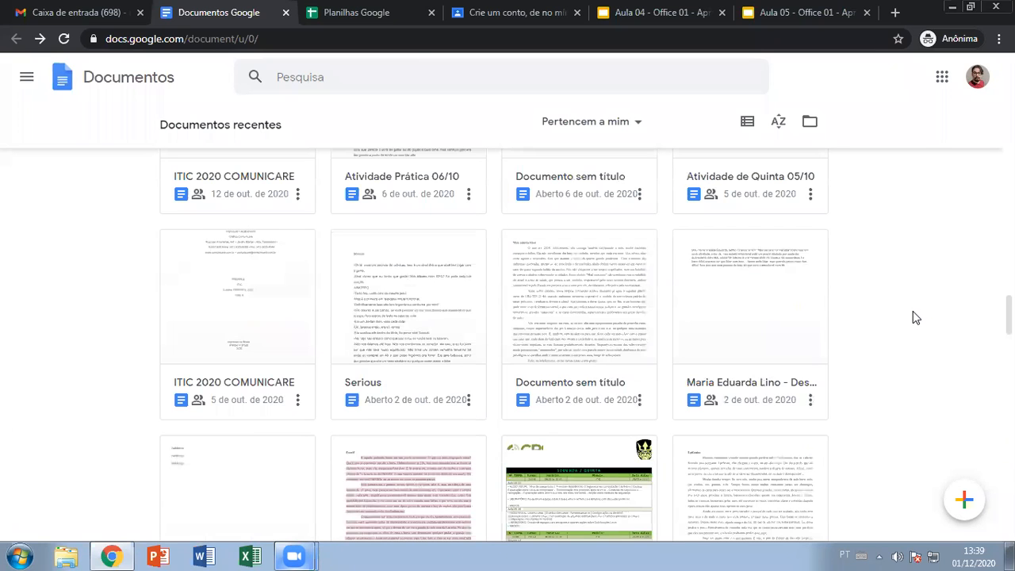
scroll(845, 337, "down", 2)
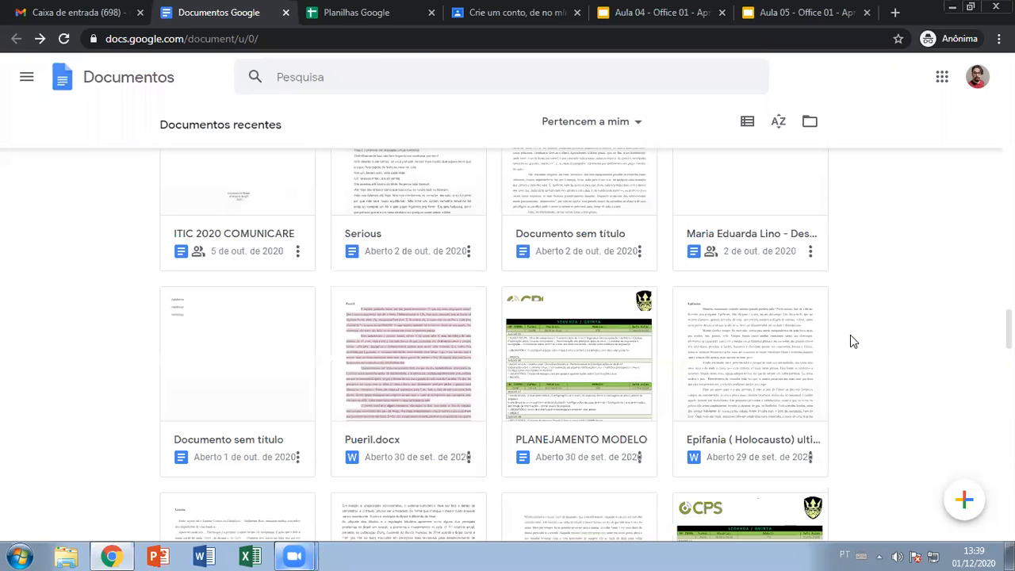
scroll(869, 365, "up", 1)
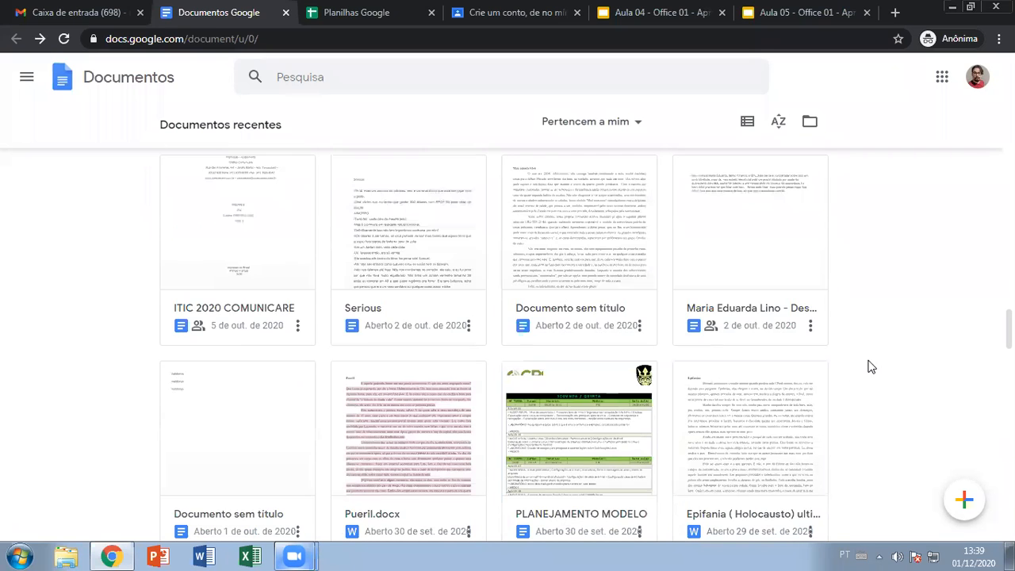
scroll(869, 365, "up", 8)
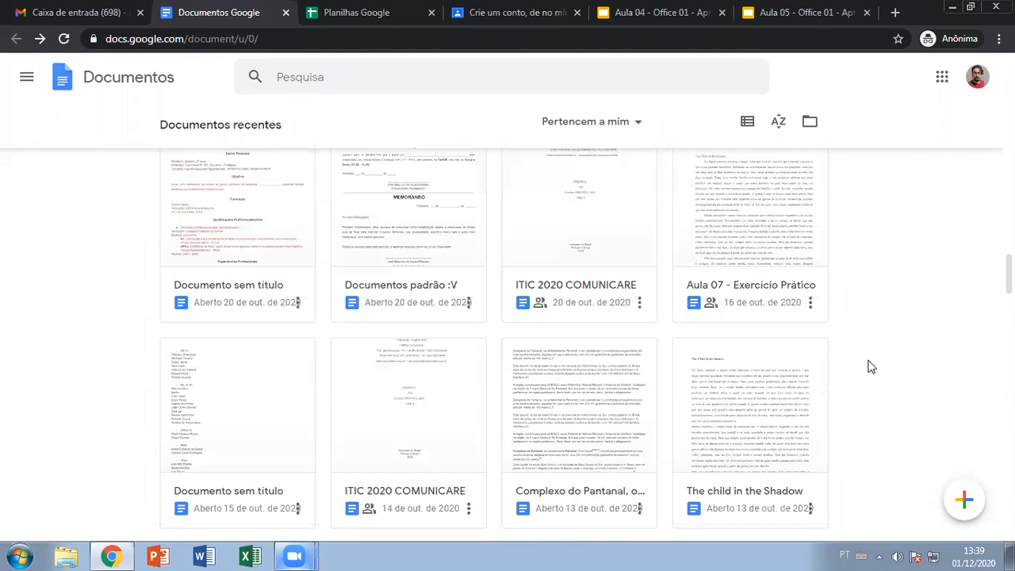
scroll(870, 366, "up", 5)
scroll(853, 369, "down", 2)
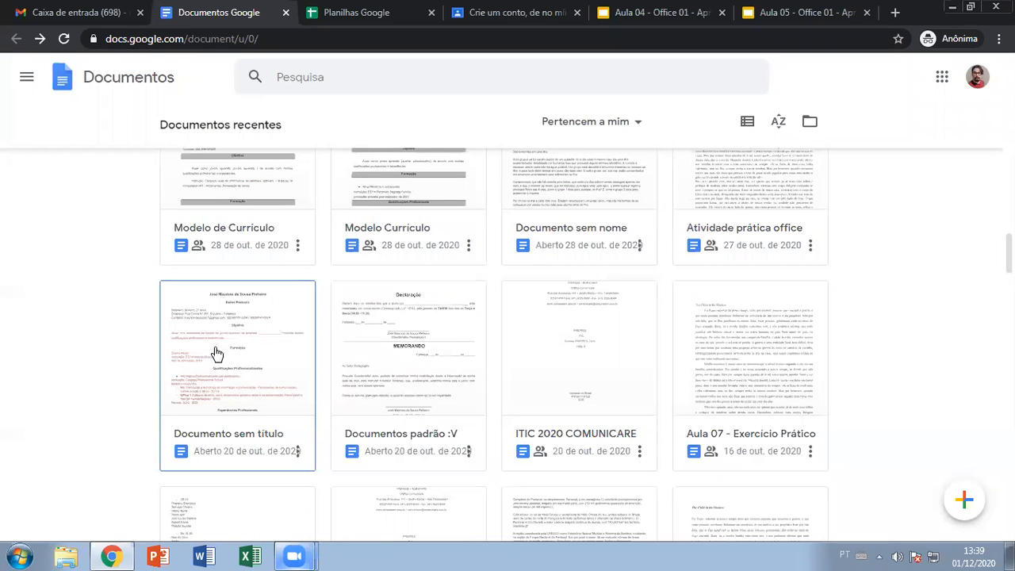
scroll(587, 380, "up", 3)
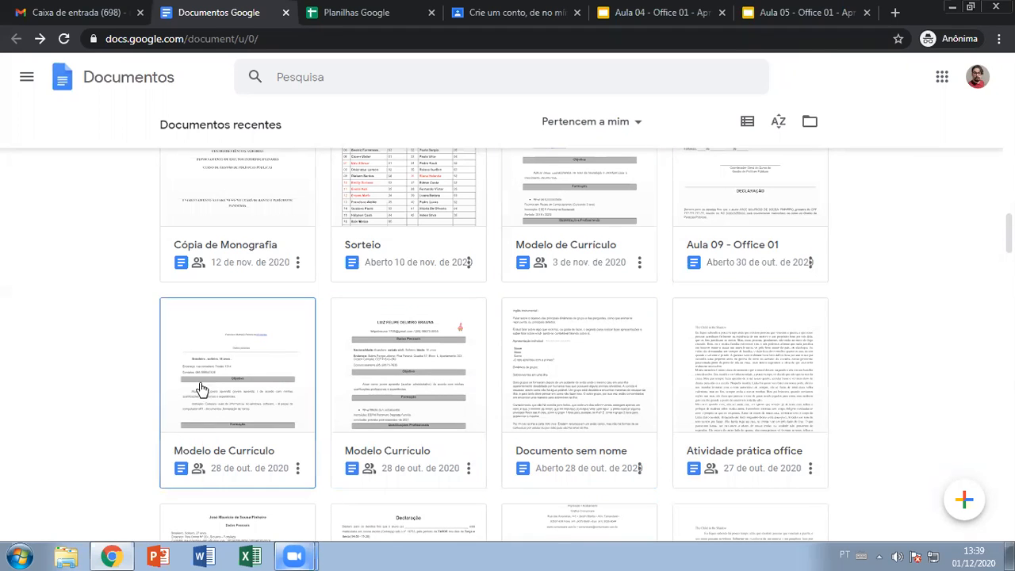
- Open Modelo de Currículo and scroll through its two pages
left_click(263, 364)
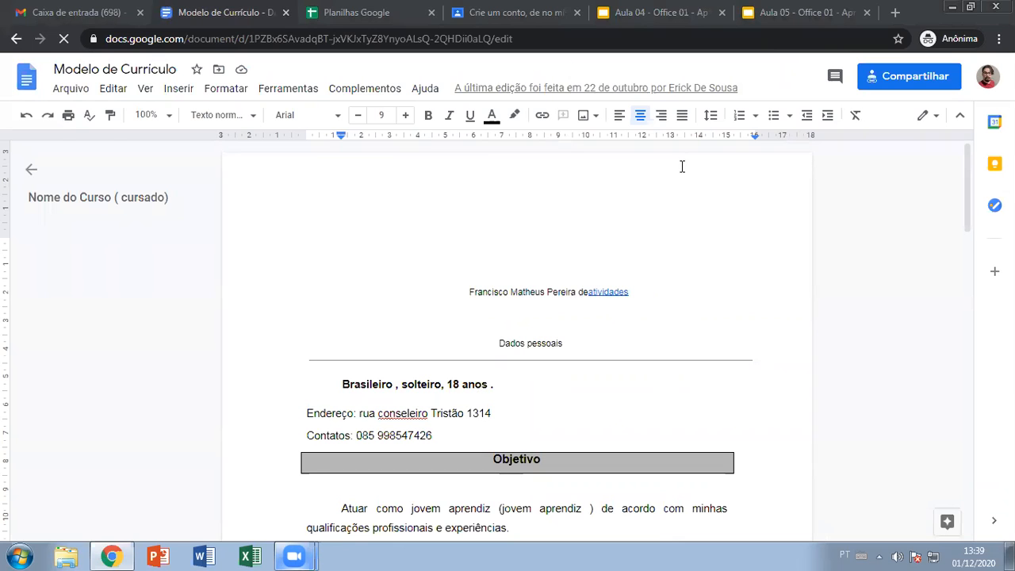
left_click(609, 410)
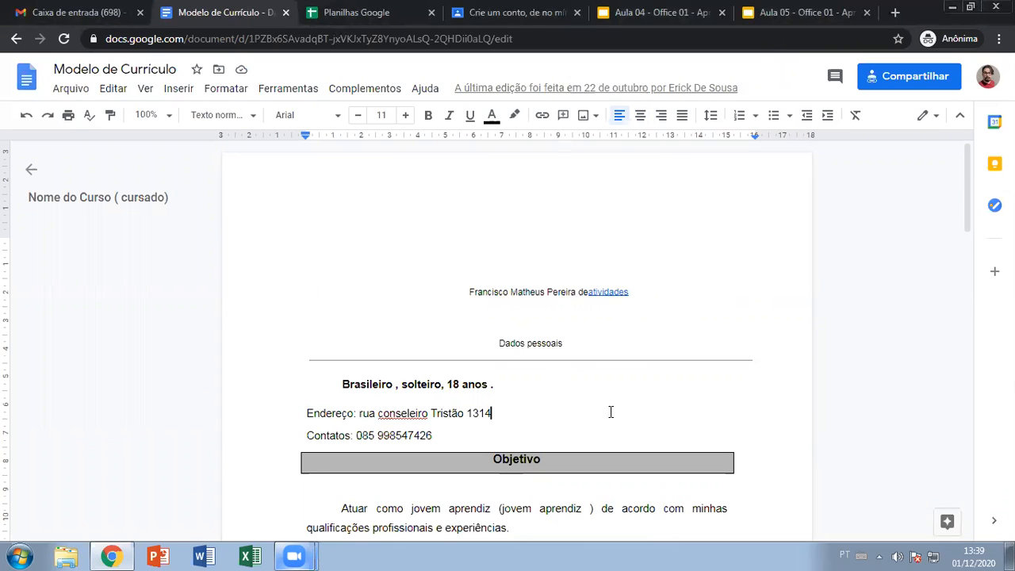
scroll(610, 410, "down", 5)
scroll(611, 412, "up", 5)
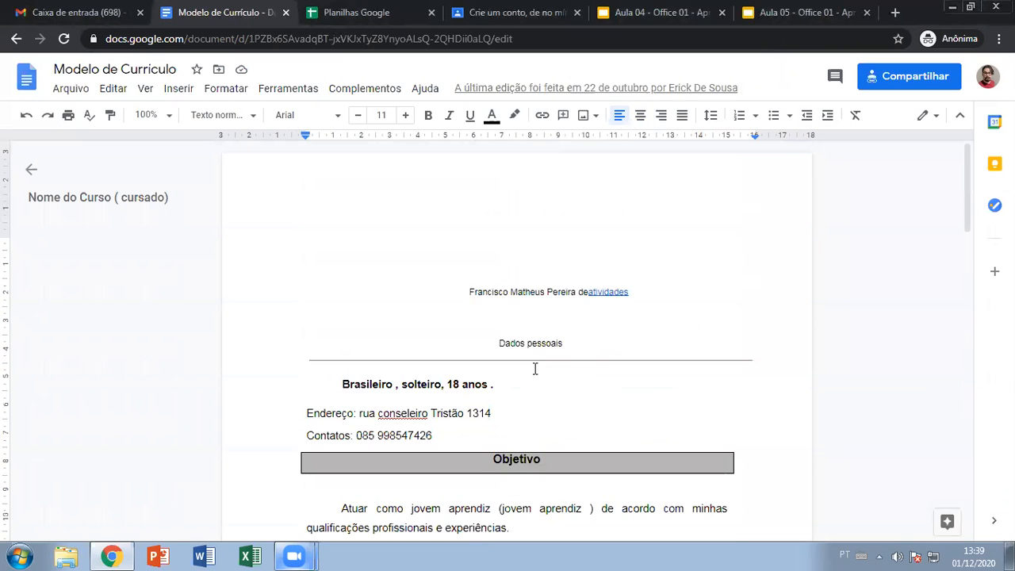
scroll(579, 420, "down", 10)
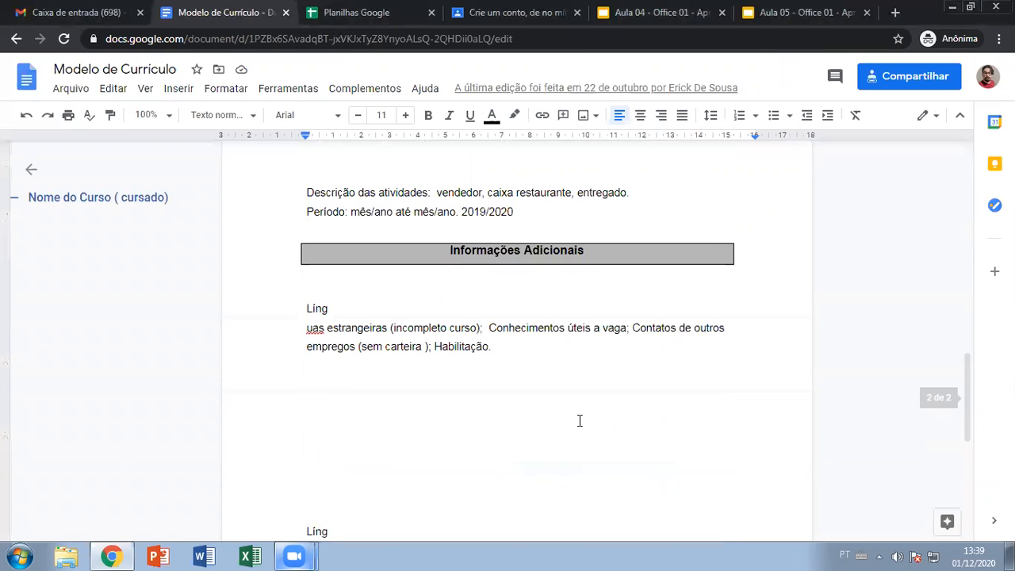
scroll(579, 420, "up", 10)
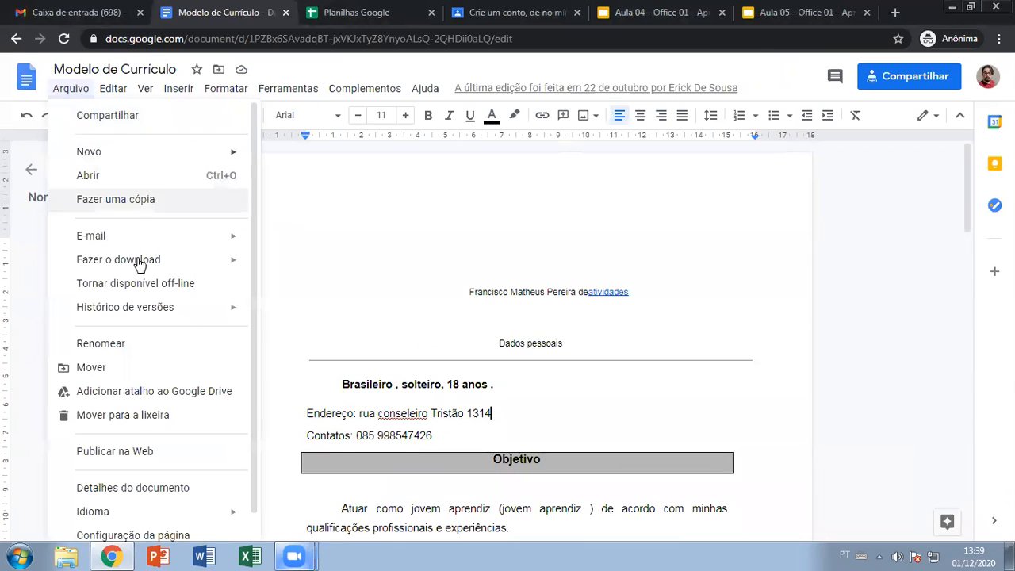
- Open the résumé's version history and view the 22 de outubro, 13:26 version
mouse_move(154, 309)
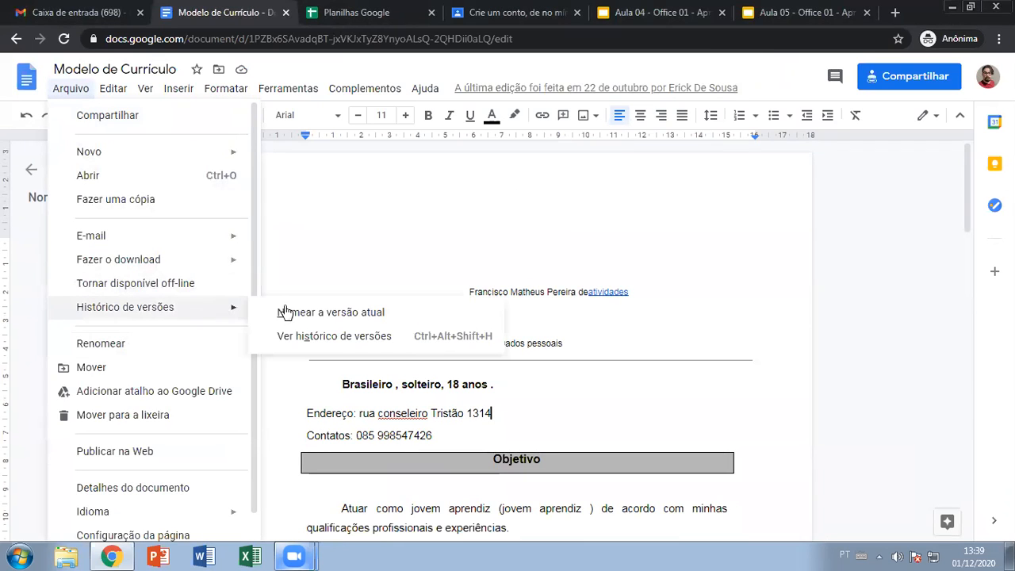
left_click(344, 339)
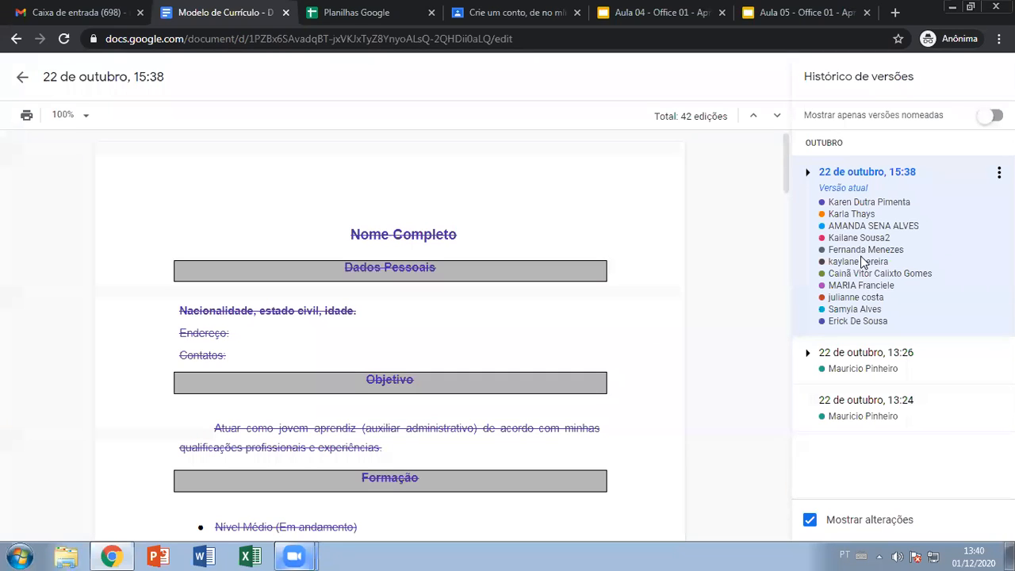
left_click(876, 370)
scroll(513, 316, "down", 5)
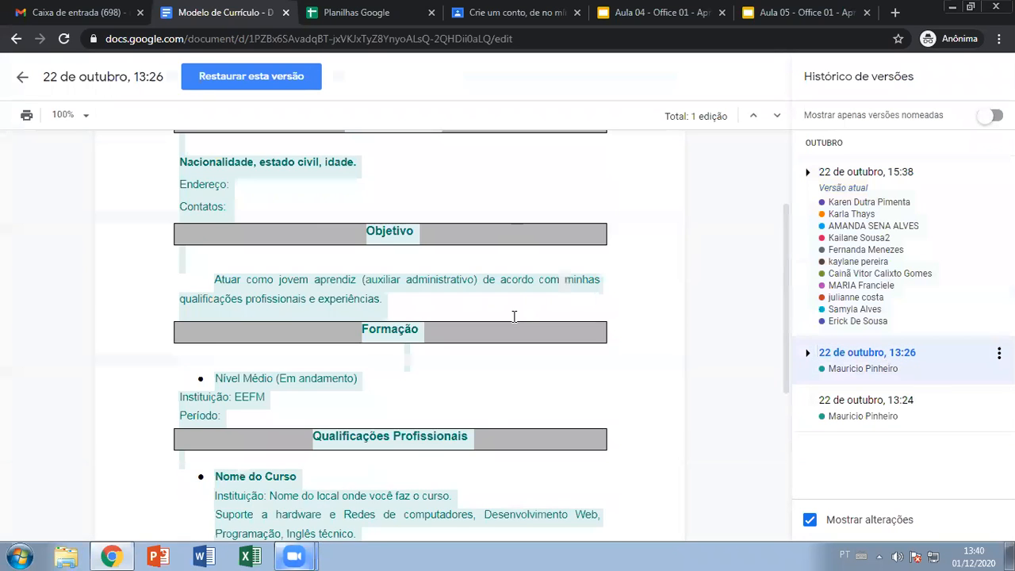
scroll(513, 316, "up", 6)
- Look over the 15:38 version, then return to the 22 de outubro, 13:26 version
left_click(901, 226)
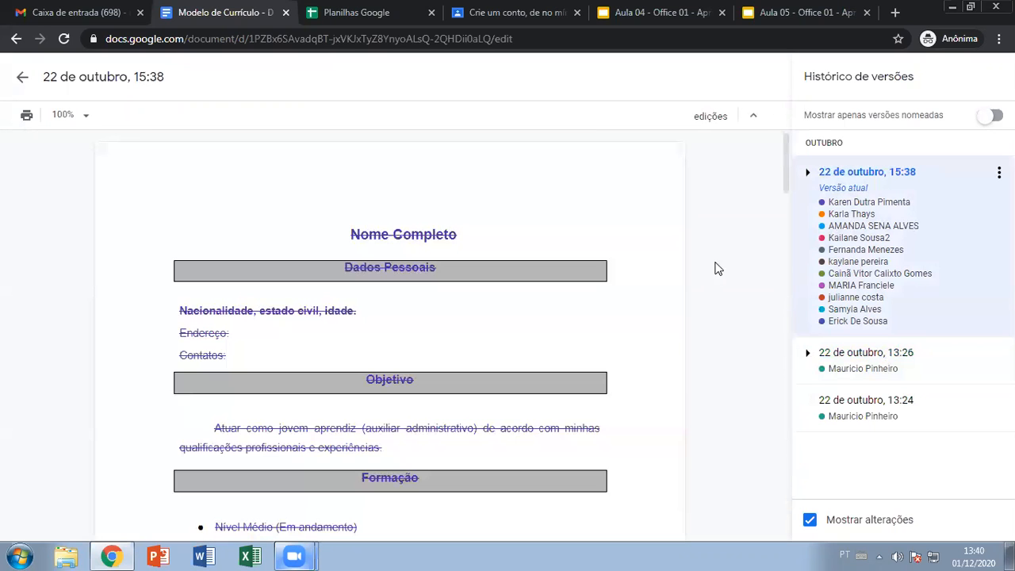
scroll(422, 259, "down", 4)
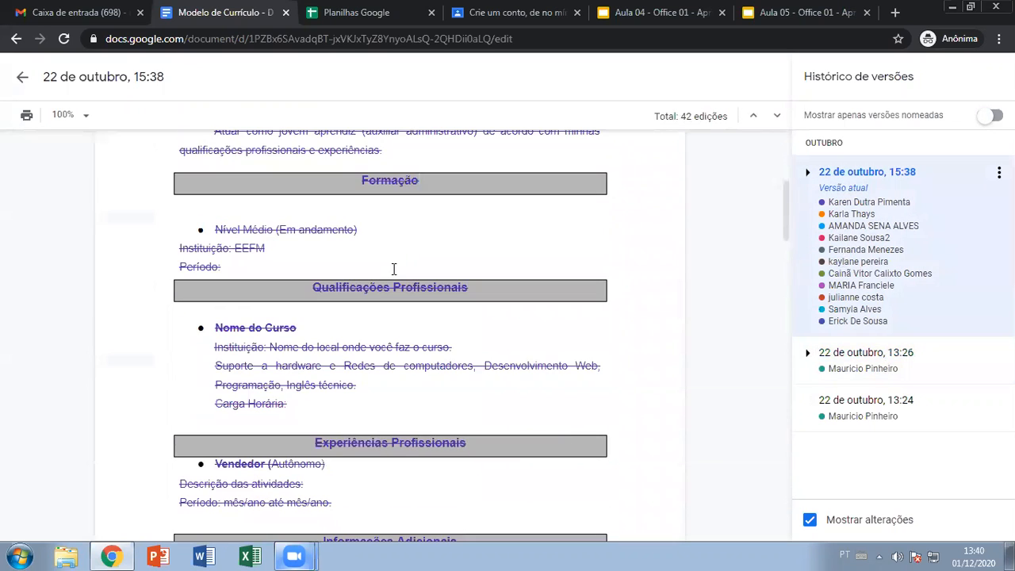
scroll(390, 266, "up", 1)
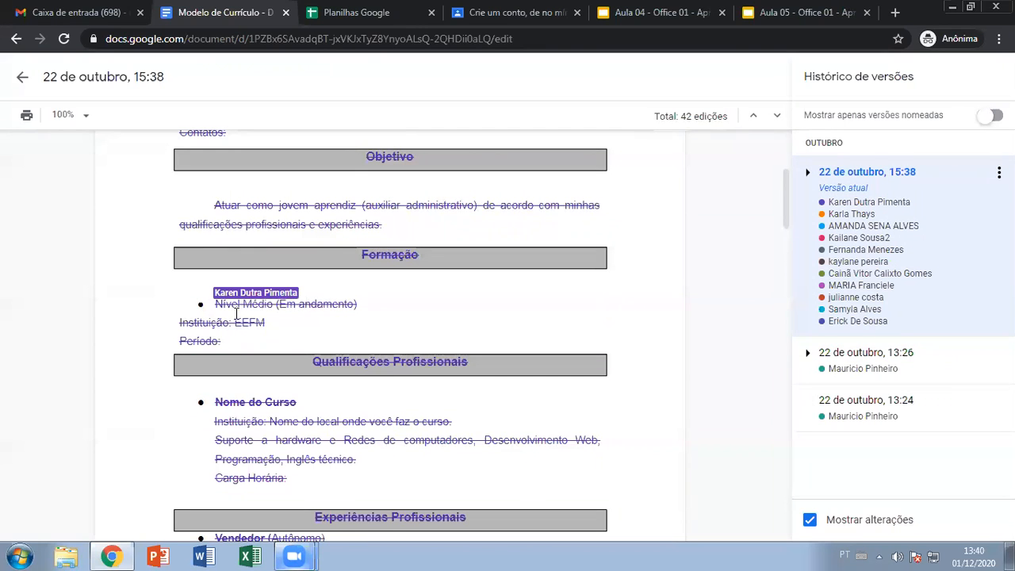
scroll(357, 412, "down", 3)
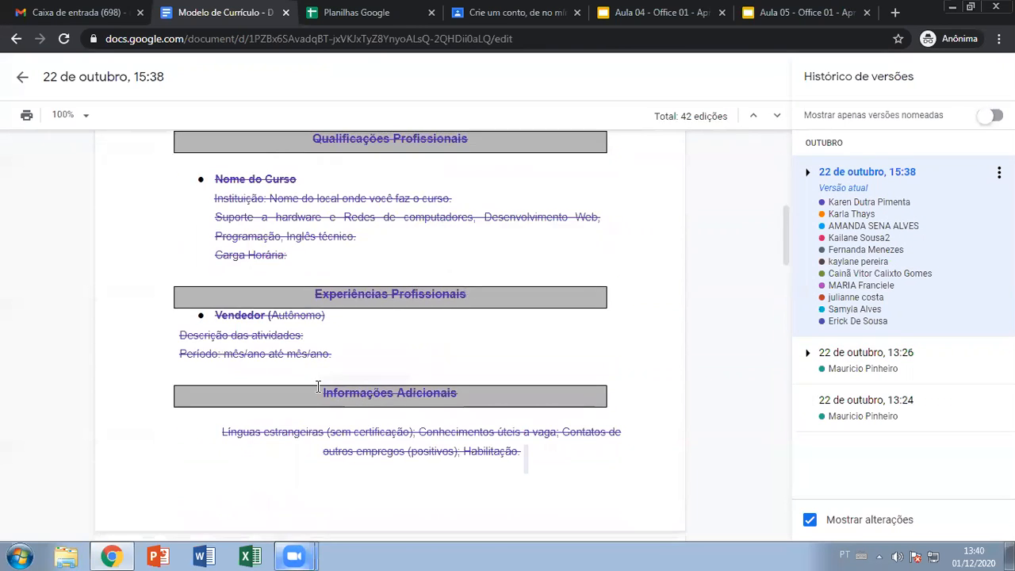
scroll(505, 384, "up", 7)
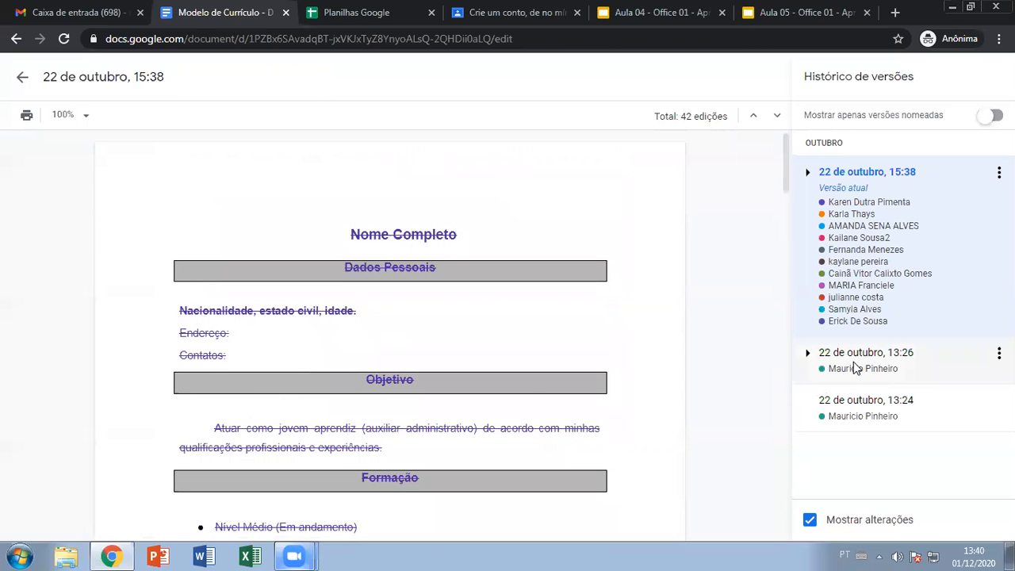
left_click(824, 363)
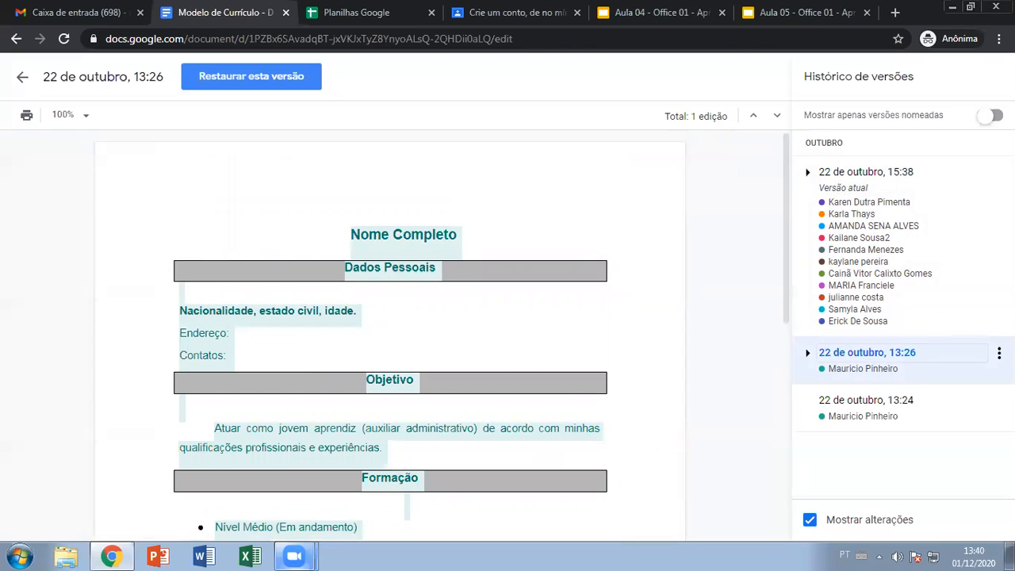
- Dismiss the 13:26 version's options menu unused, then switch to the Aula 04 - Office 01 presentation
left_click(997, 353)
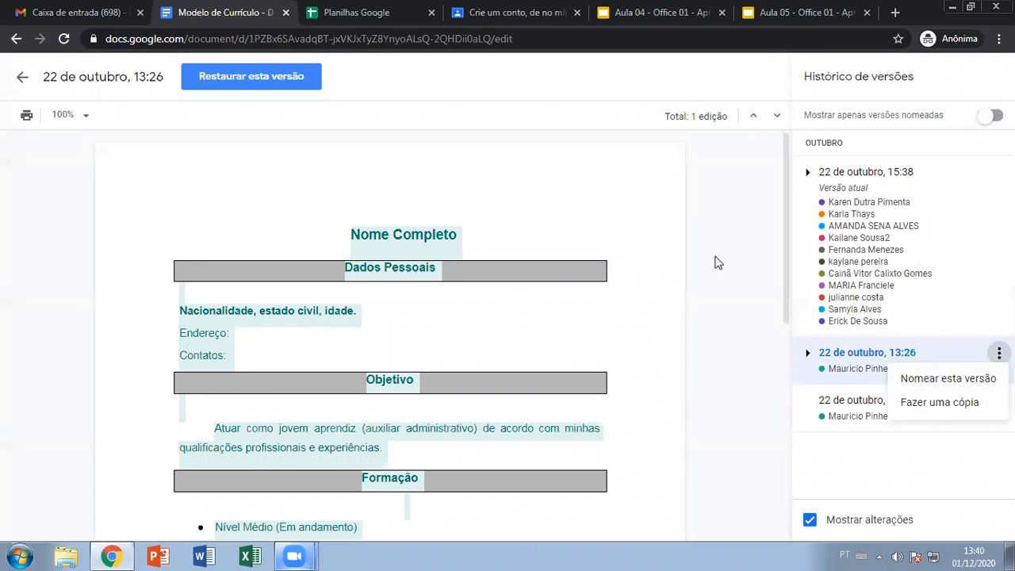
left_click(557, 82)
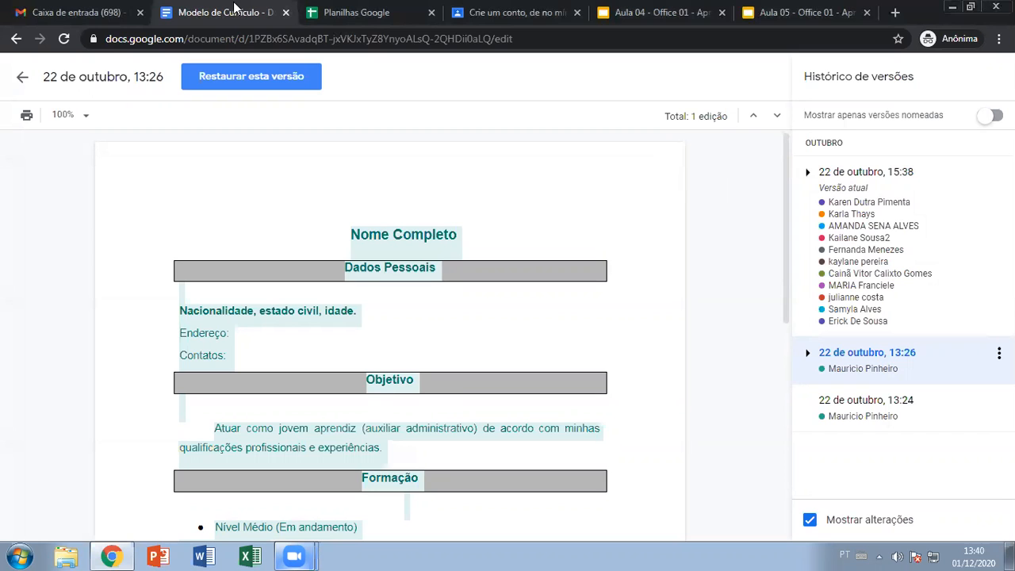
left_click(666, 13)
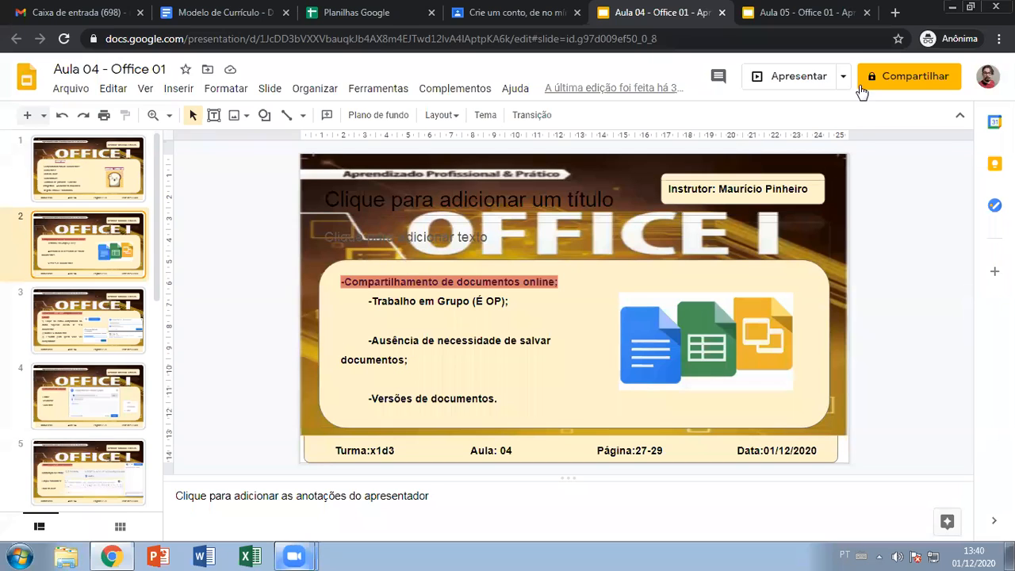
- Present the slideshow, advance to slide 3 on sharing a Docs file, and exit to editing
left_click(795, 77)
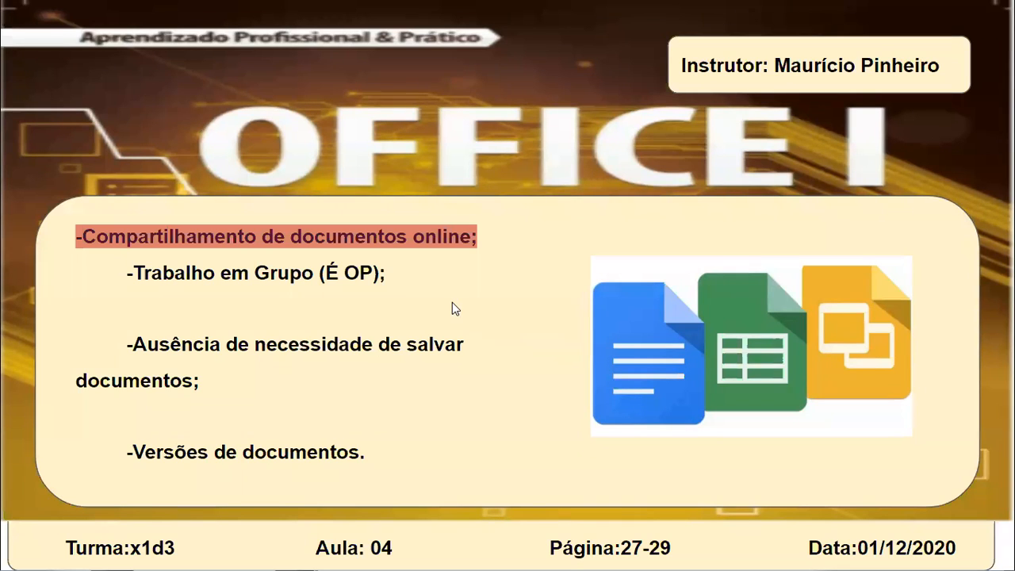
left_click(568, 290)
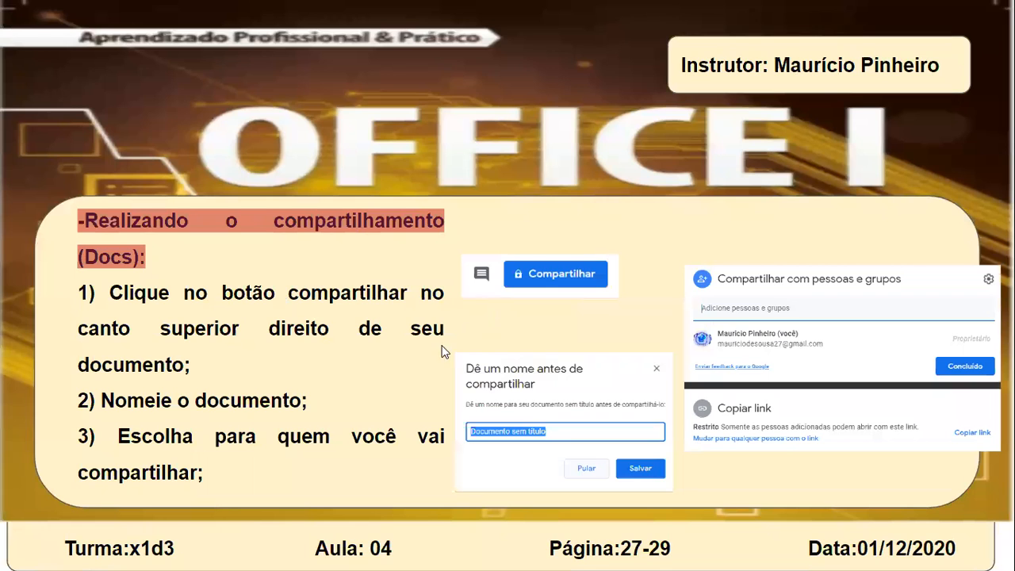
key("Escape")
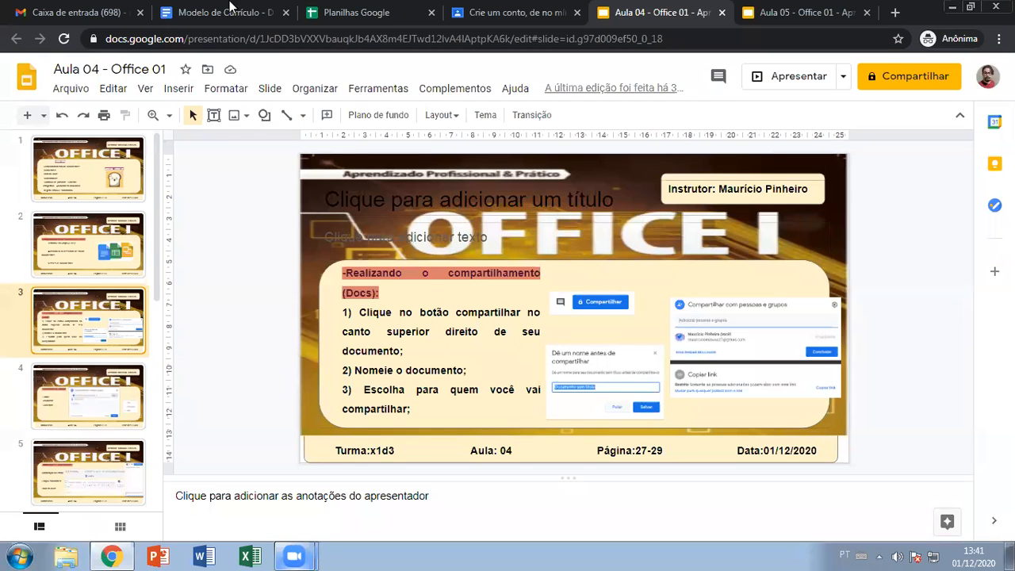
- Return from the résumé's version history to the Docs recent documents list
left_click(205, 7)
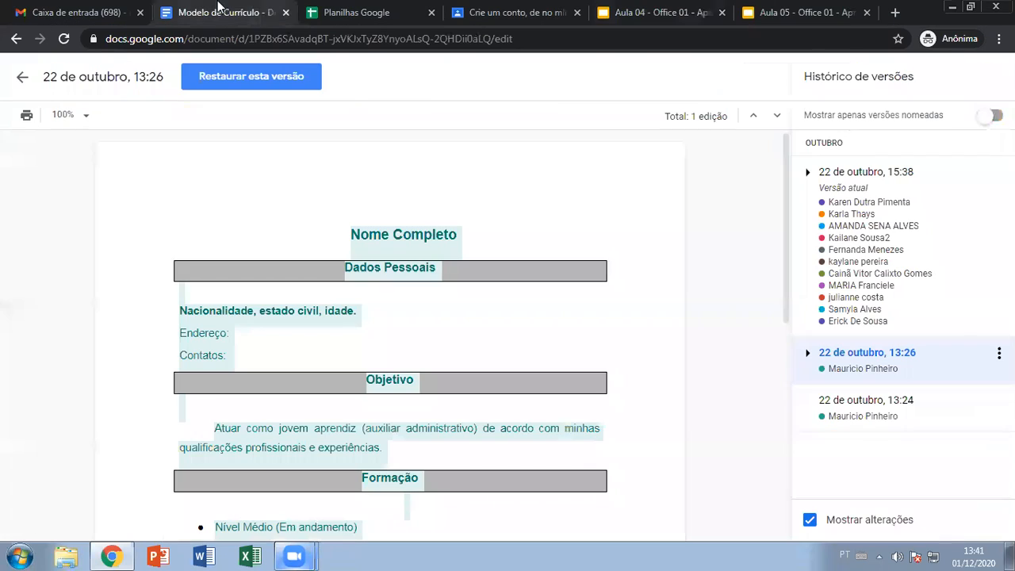
left_click(16, 39)
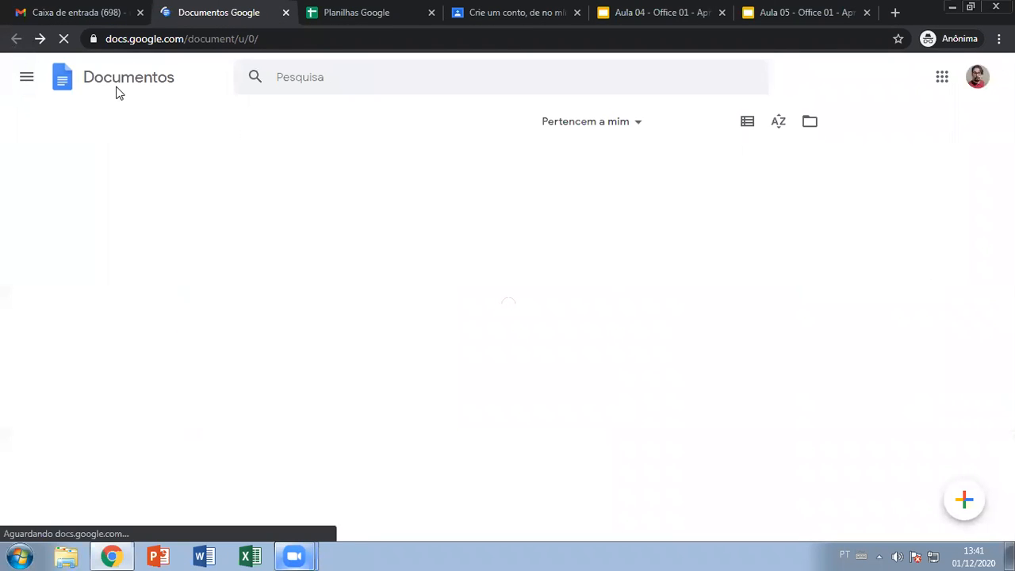
scroll(880, 329, "up", 15)
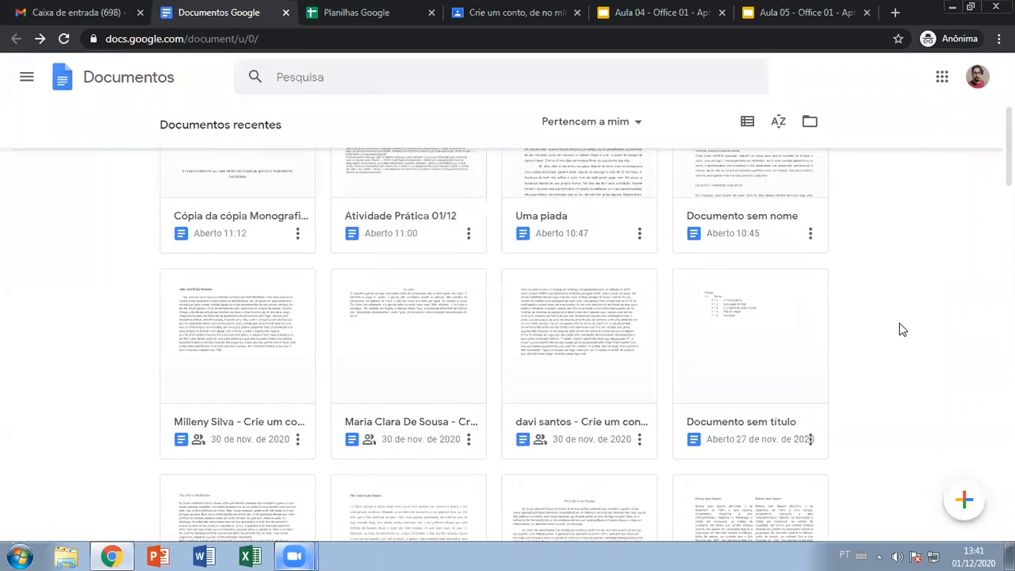
scroll(899, 329, "up", 4)
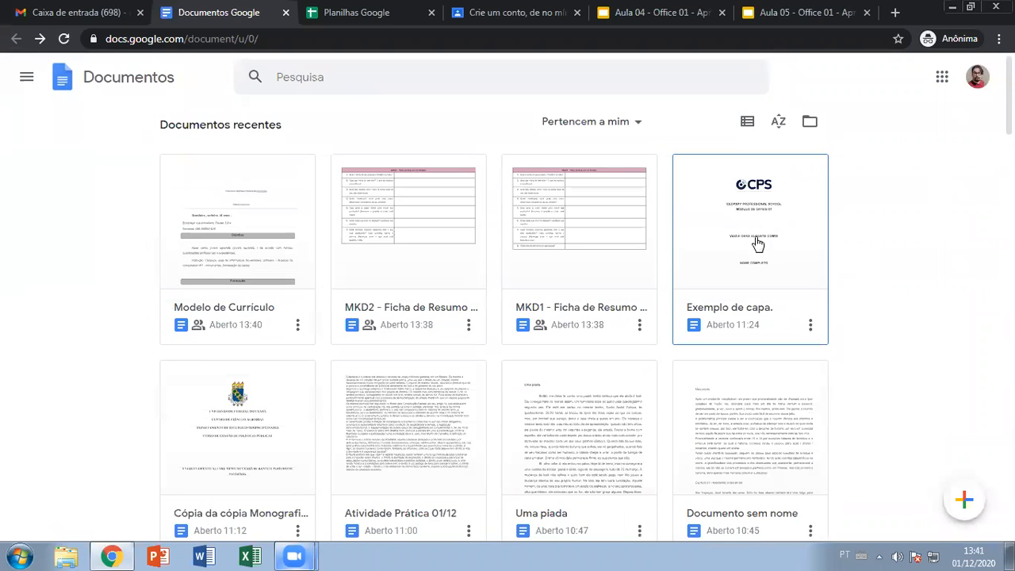
- Open Exemplo de capa. and scroll through it, ending back at the top of the document
left_click(750, 207)
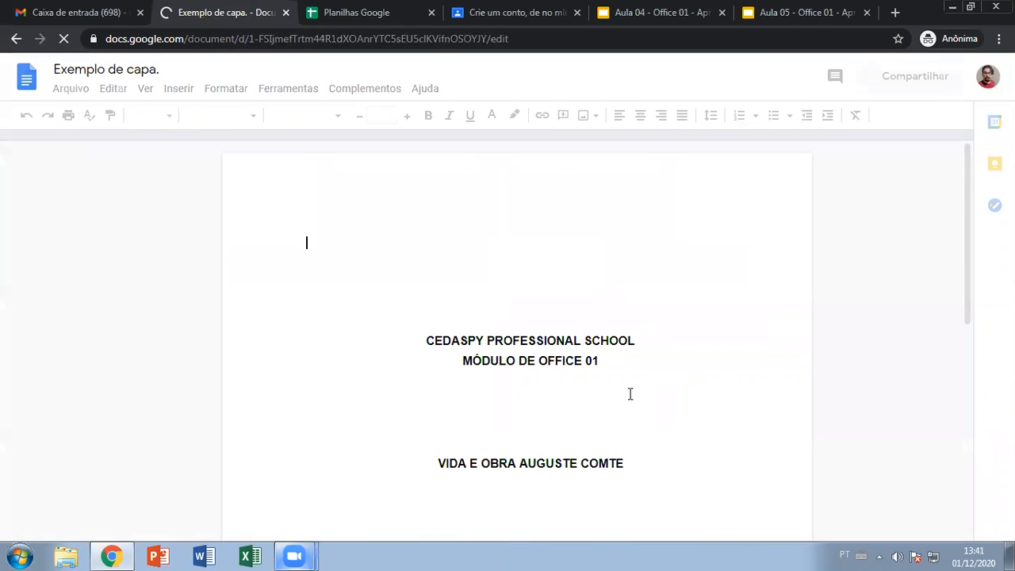
scroll(657, 378, "down", 3)
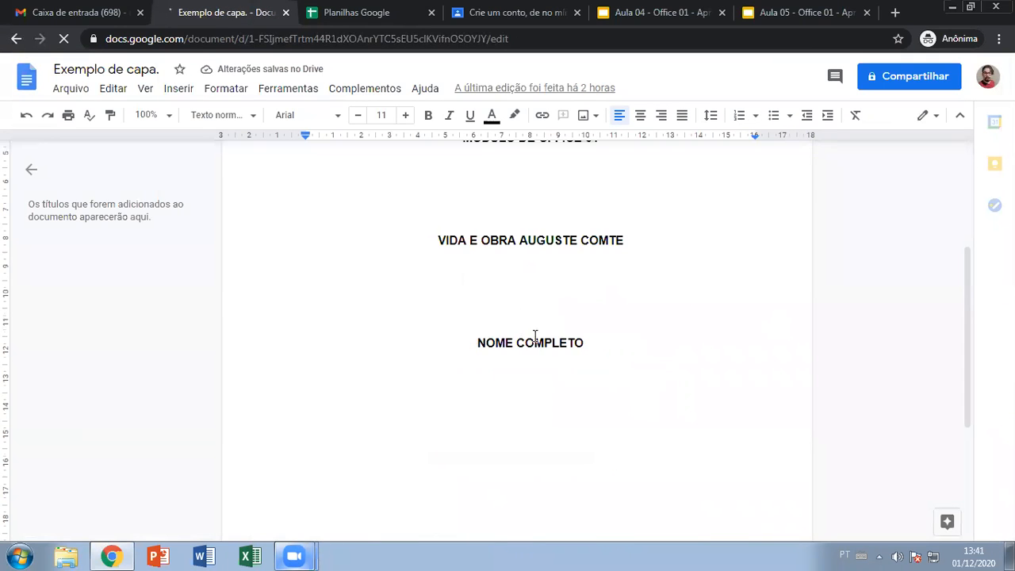
scroll(535, 337, "down", 6)
scroll(555, 351, "up", 9)
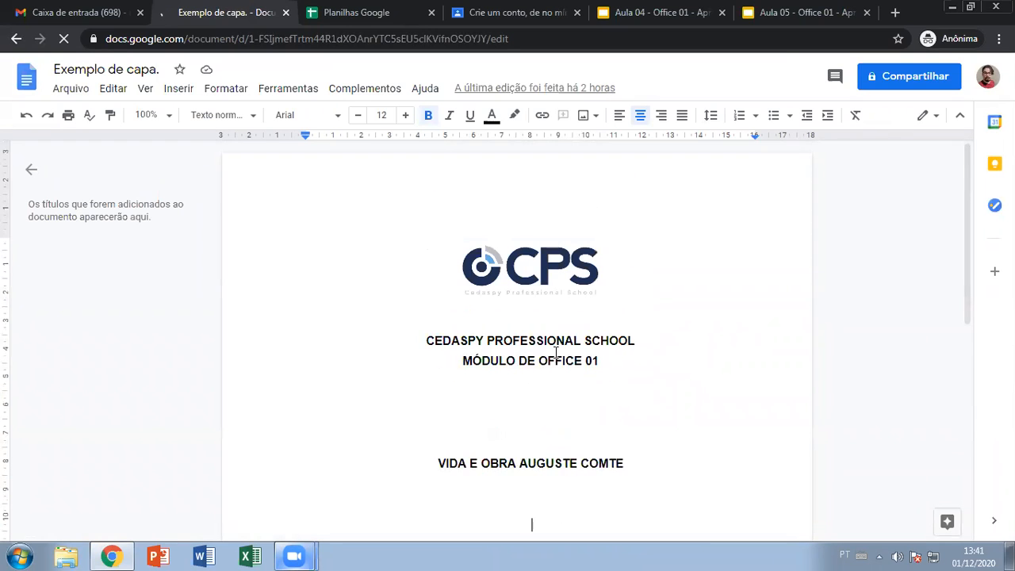
scroll(553, 437, "down", 1)
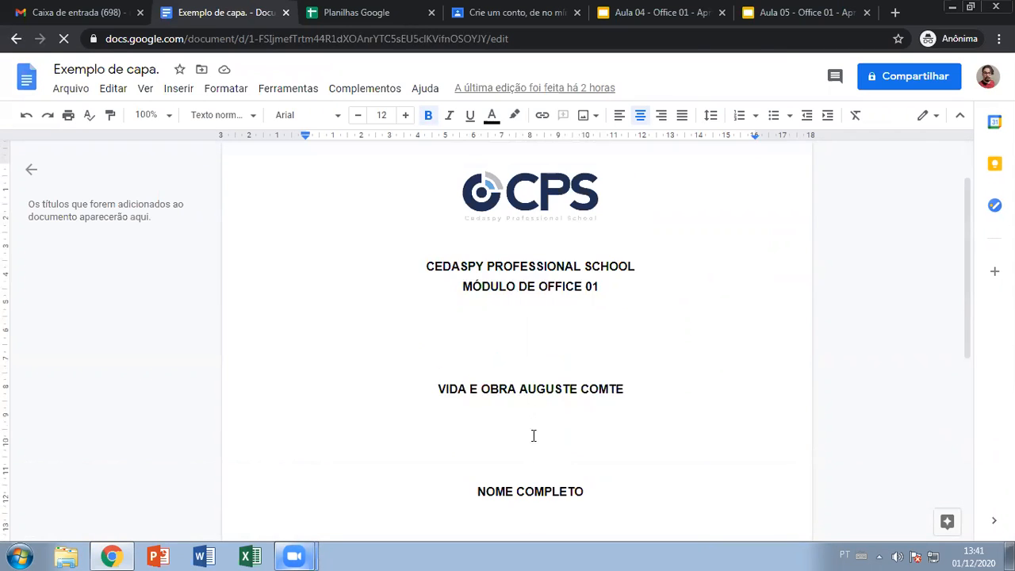
scroll(532, 426, "down", 1)
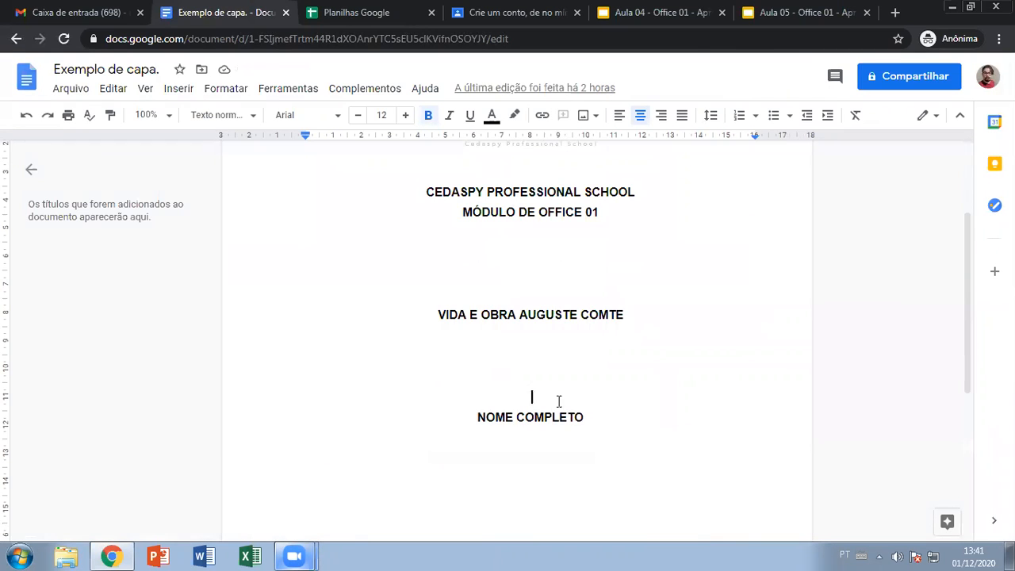
key("ctrl+Home")
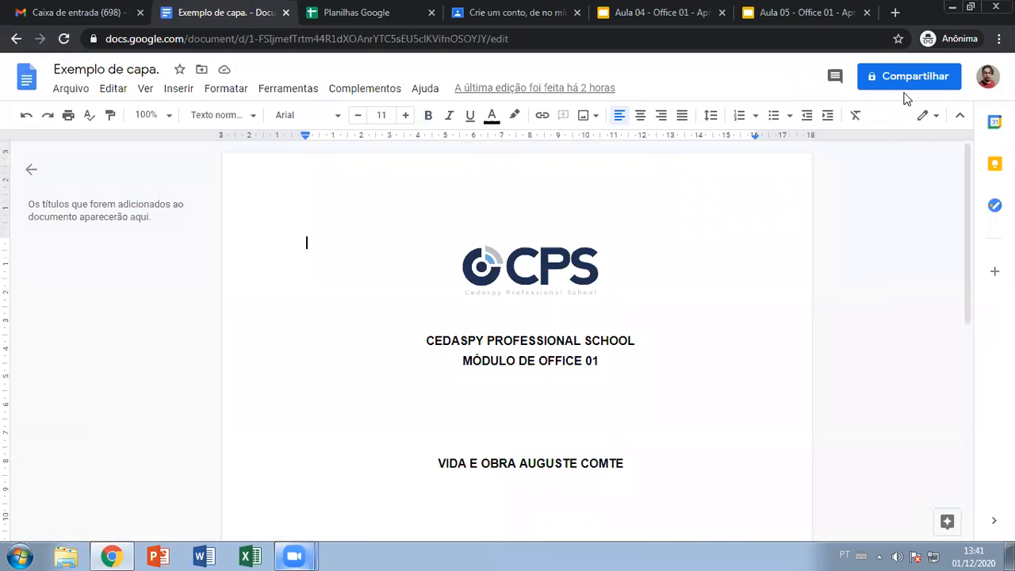
- Add a contact, found by typing the start of their e-mail, as a recipient of Exemplo de capa
left_click(891, 80)
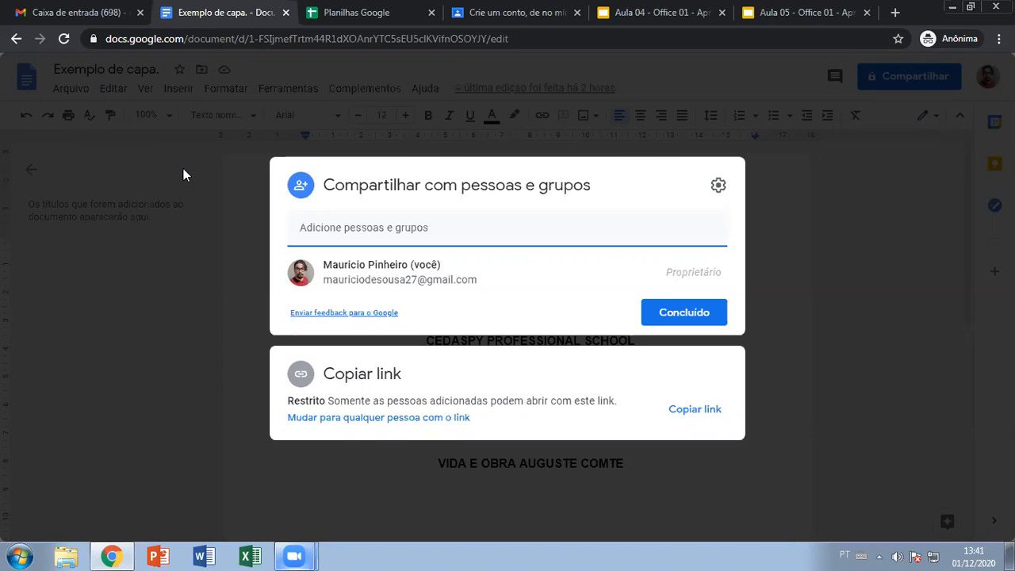
left_click(371, 231)
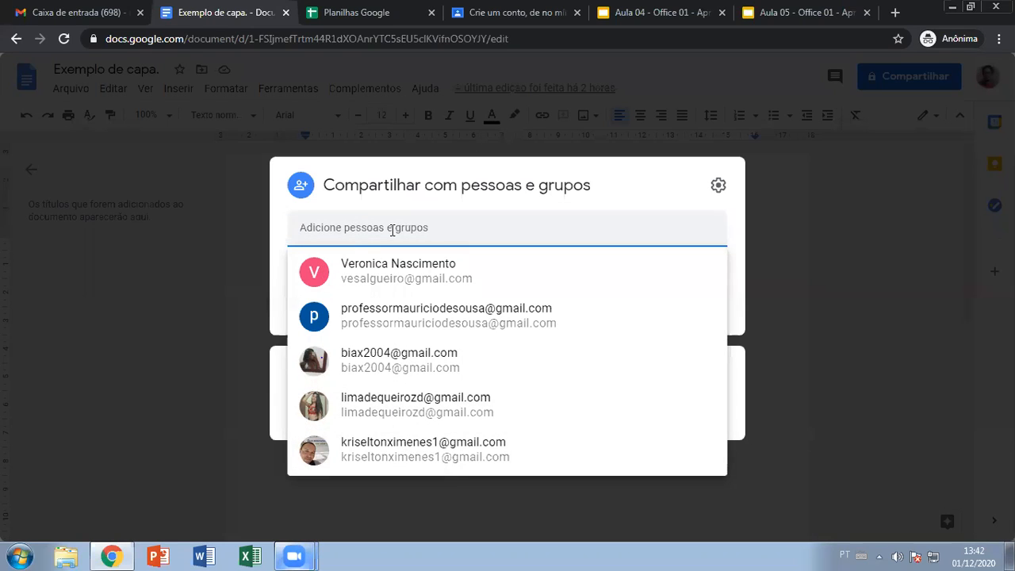
type("pro")
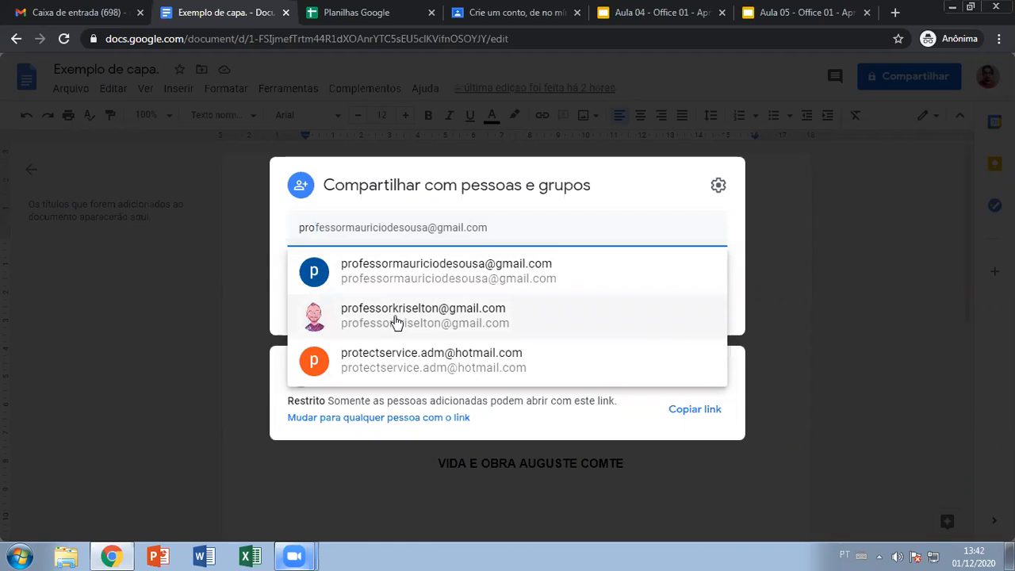
mouse_move(396, 321)
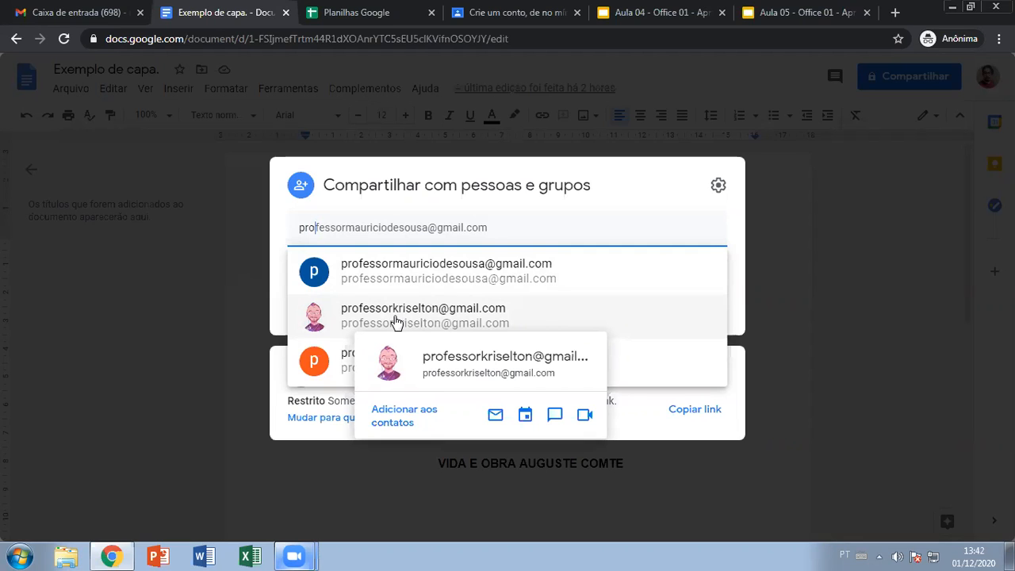
left_click(396, 321)
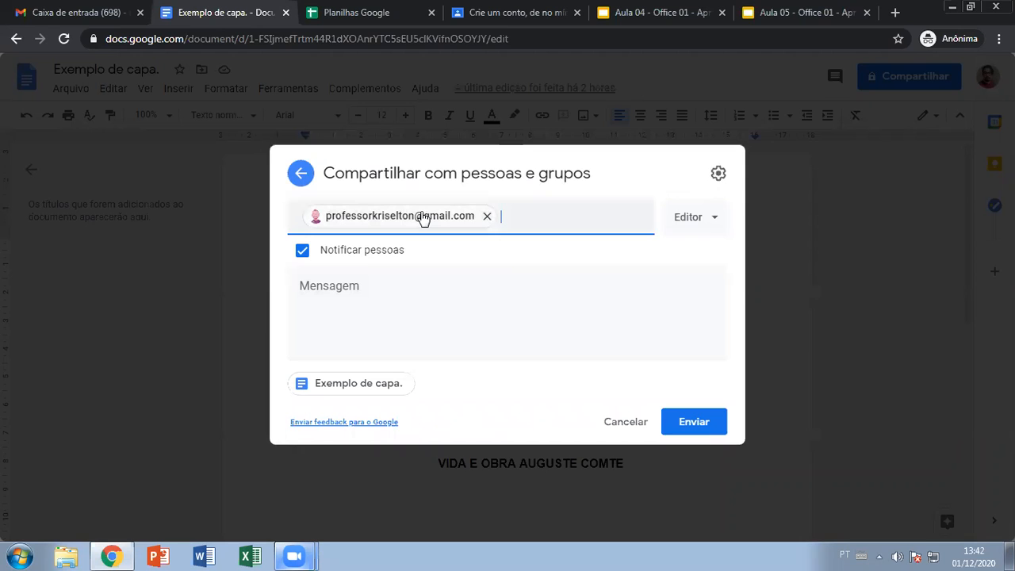
- Dismiss the contact suggestions and put the cursor in the Mensagem box of the invitation
left_click(537, 209)
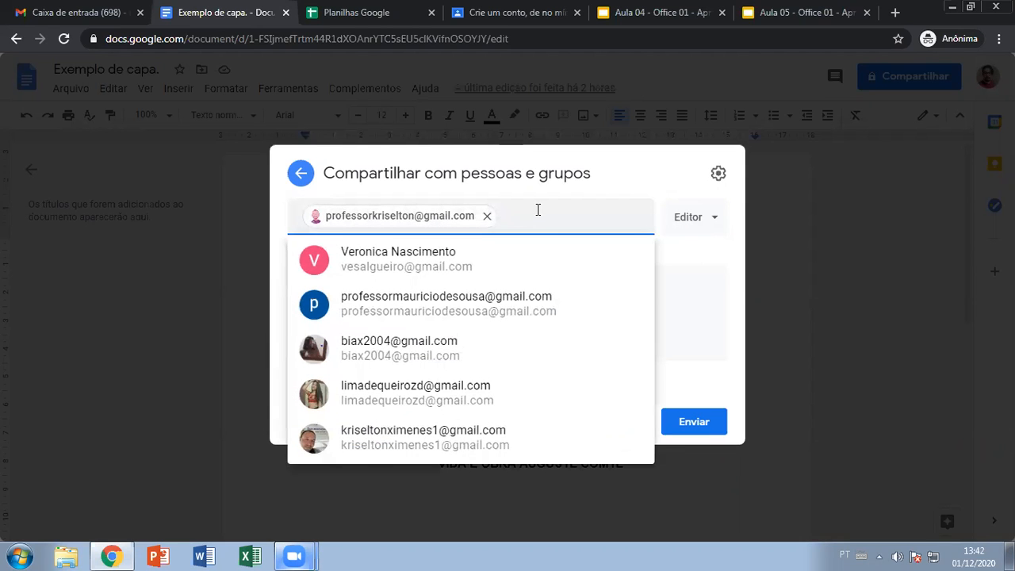
left_click(688, 306)
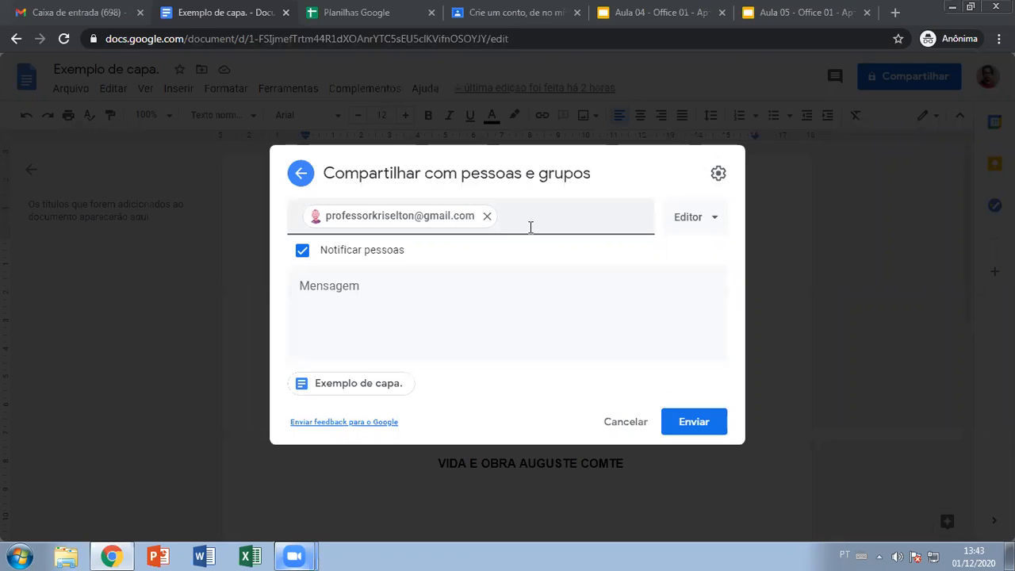
left_click(347, 308)
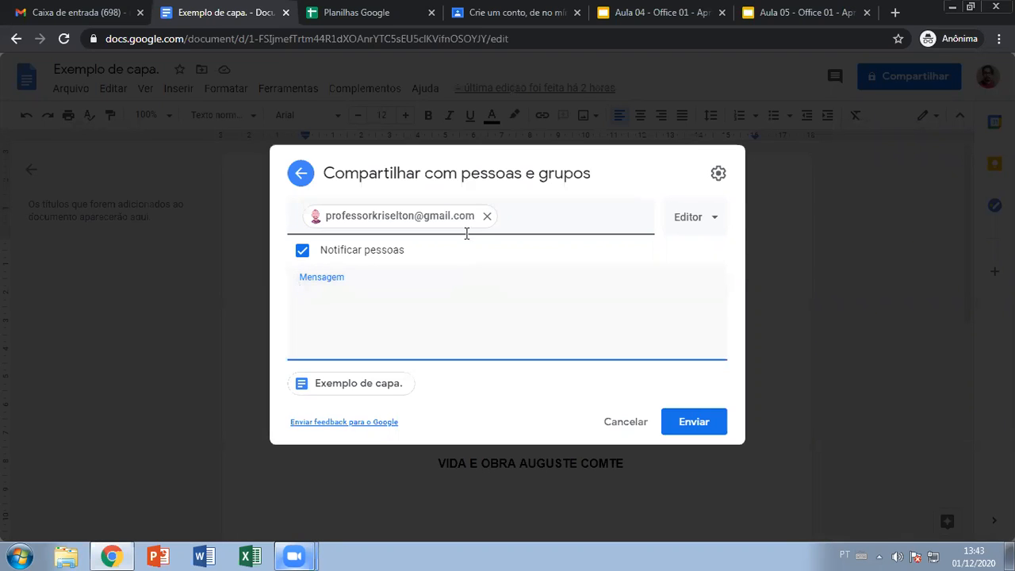
type("DASDASDASDASDASD ASD ASD ASDSD ASD")
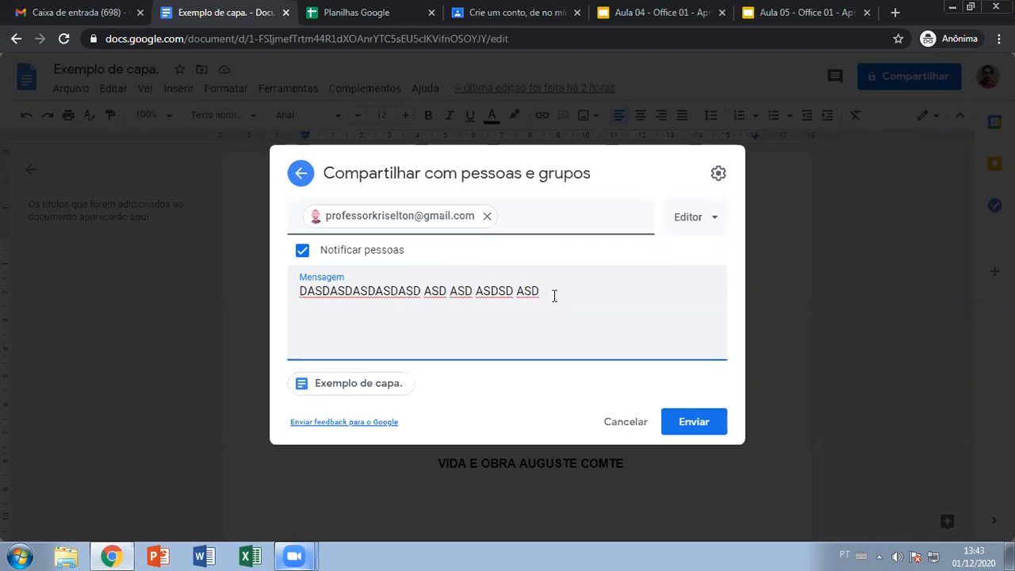
left_click_drag(552, 294, 300, 309)
key("BackSpace")
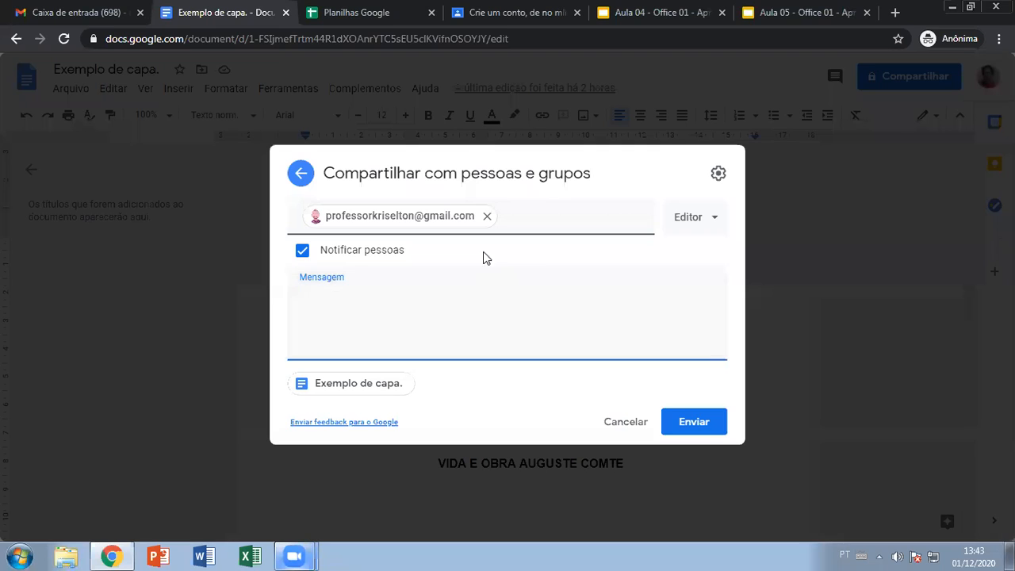
- Leave the invitee's access at Editor and begin the message 'Não te interessa velho do sac'
left_click(712, 226)
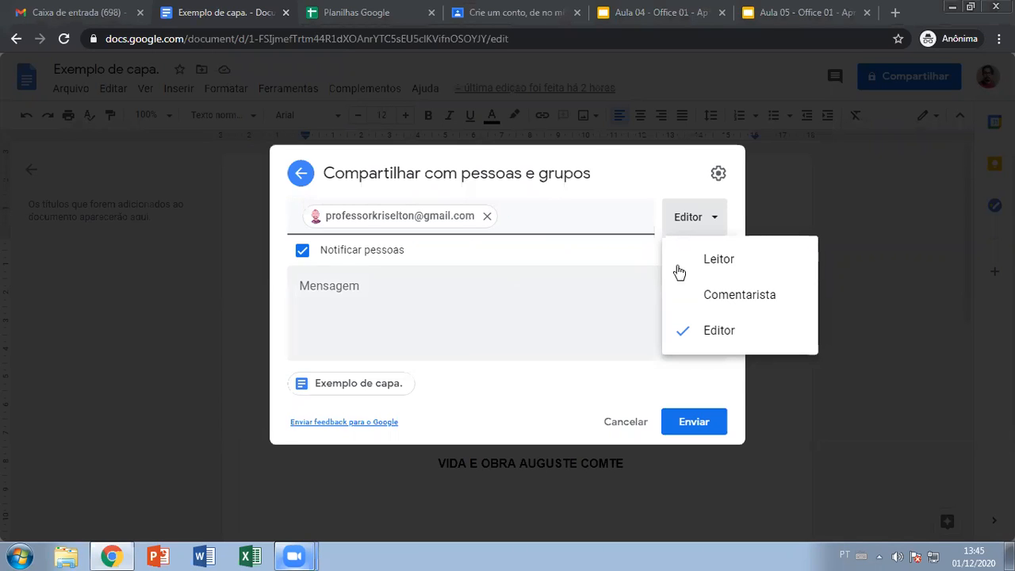
left_click(520, 224)
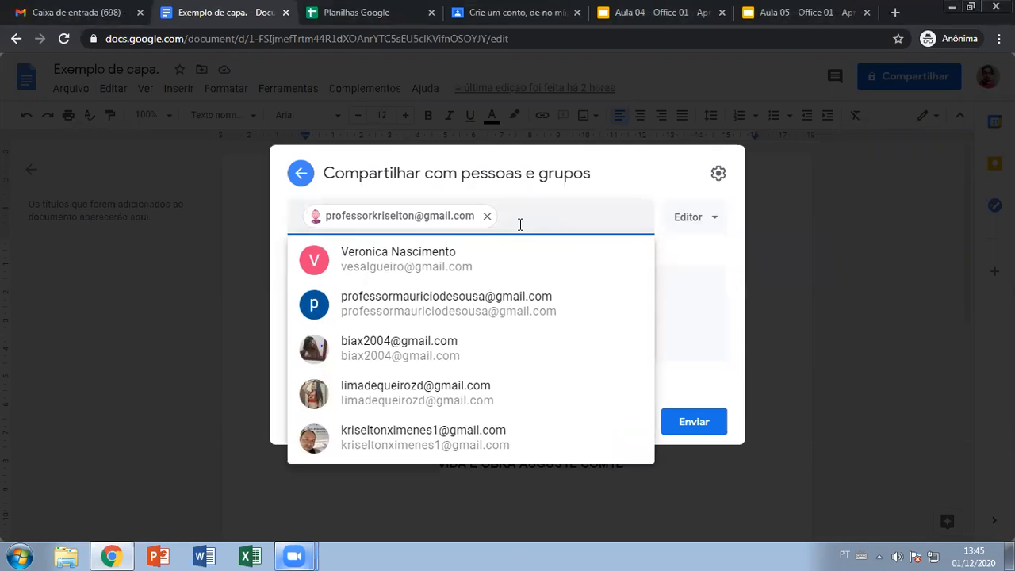
left_click(679, 181)
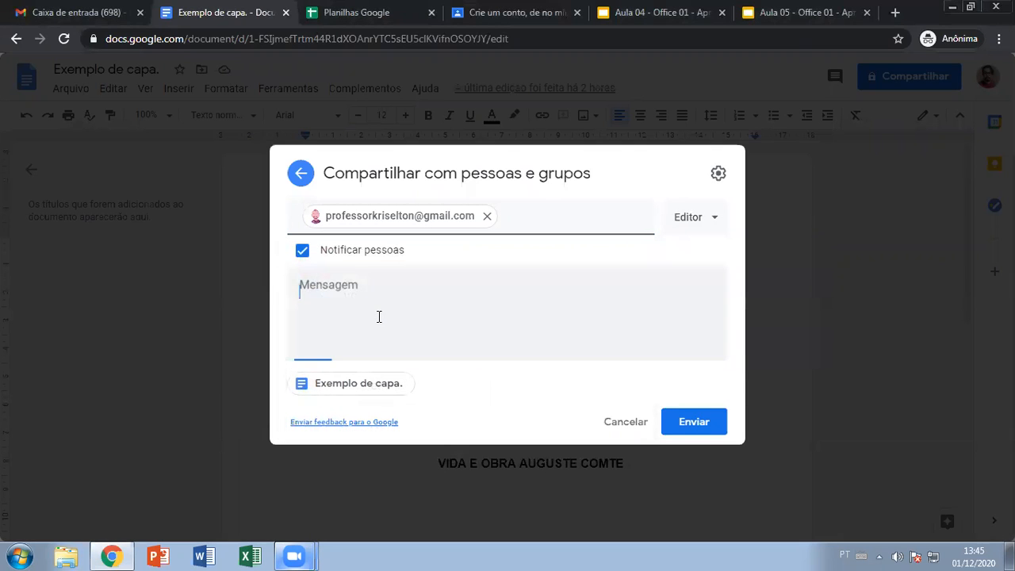
type("n")
key("BackSpace")
type("Não te interessa velho do sac")
- Finish the message with the recipient's name, fix its misspelled letters, and send the invitation
key("BackSpace")
key("BackSpace")
key("BackSpace")
key("BackSpace")
key("BackSpace")
type("o ")
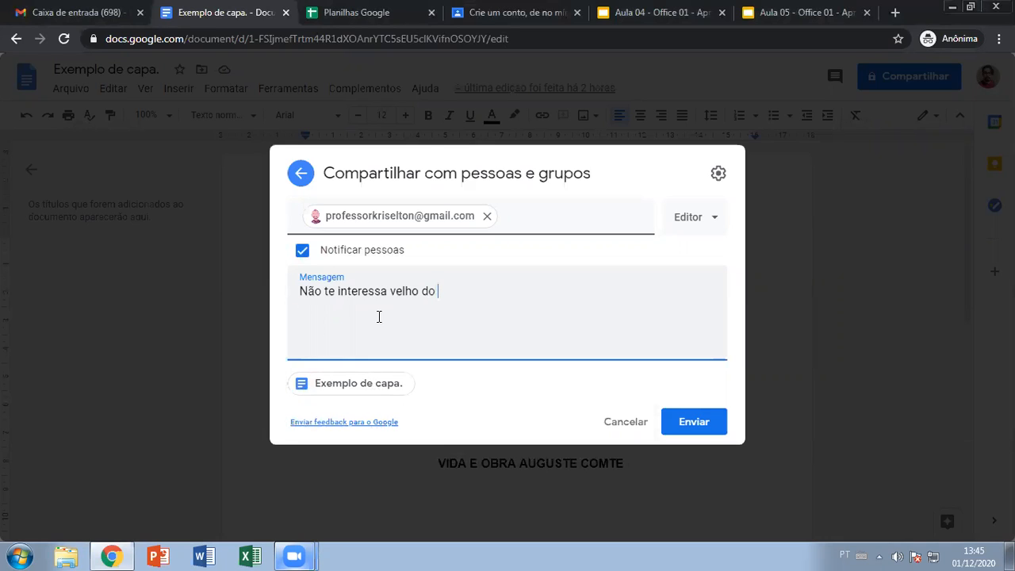
type("Kristiano")
left_click(454, 291)
key("BackSpace")
type("y")
key("Right")
key("Right")
key("Right")
key("BackSpace")
type("y")
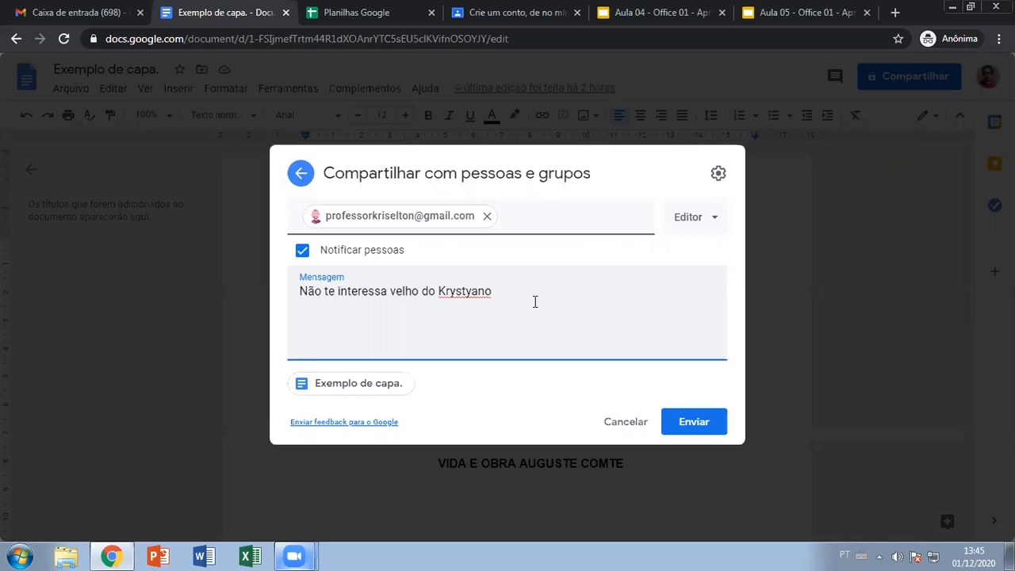
left_click(689, 423)
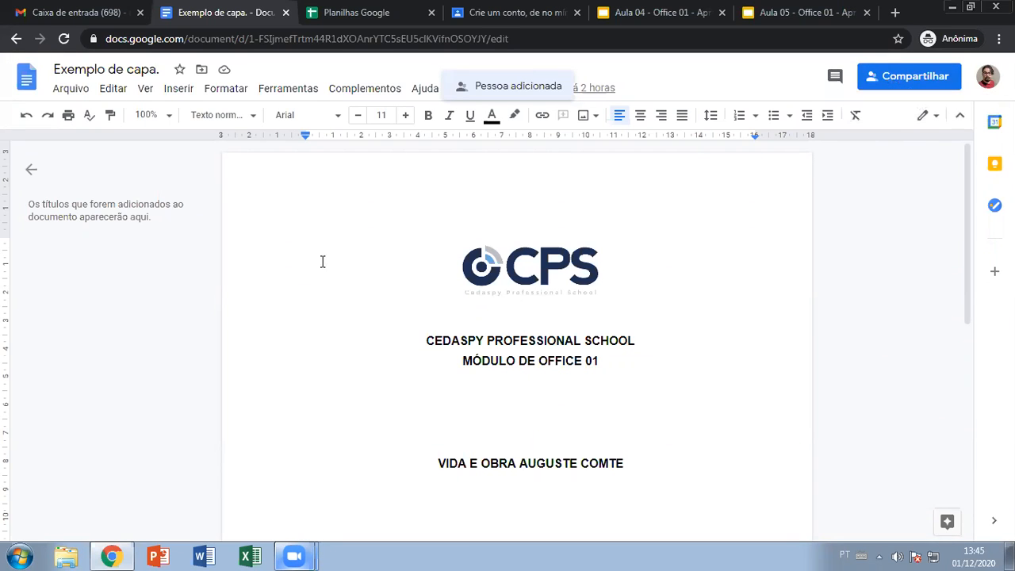
- Revoke the invited person's Editor access with Excluir and save, leaving only the owner
left_click(886, 79)
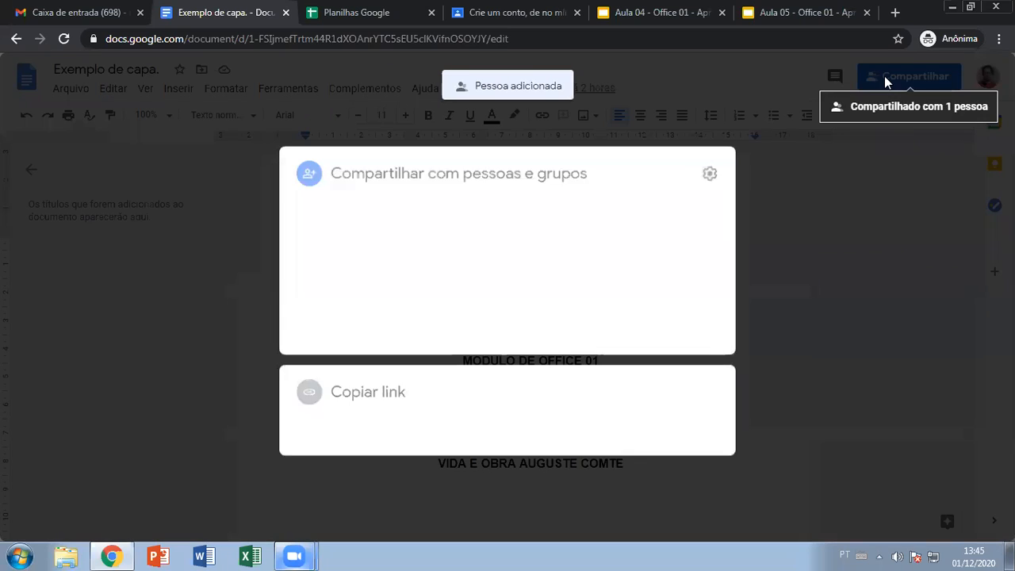
left_click(712, 294)
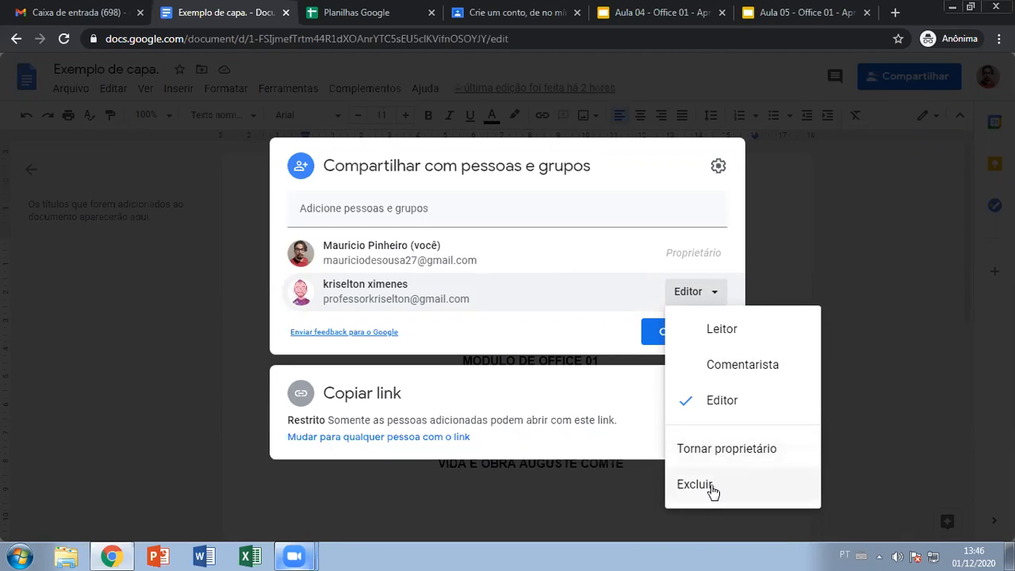
left_click(711, 486)
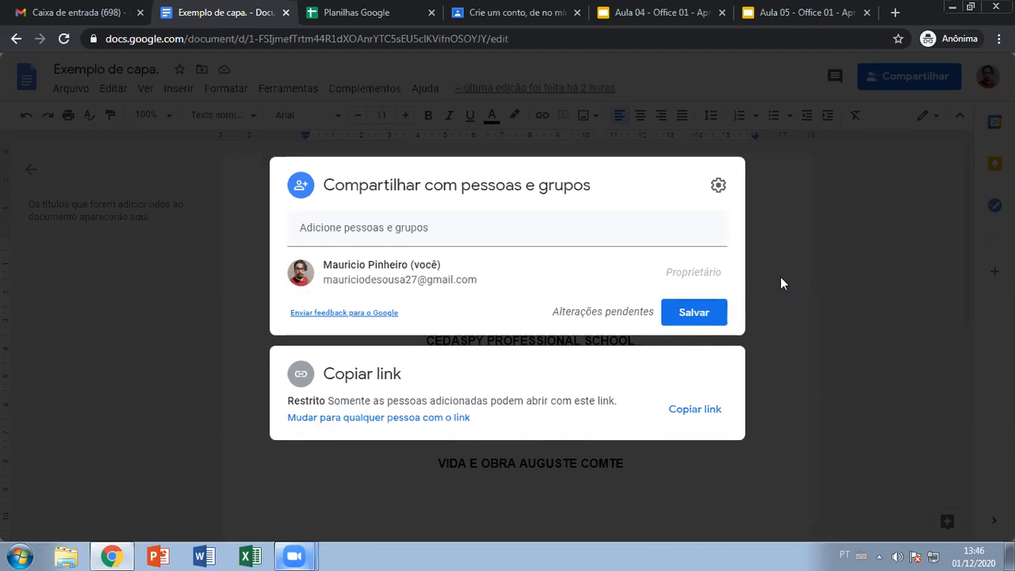
left_click(702, 318)
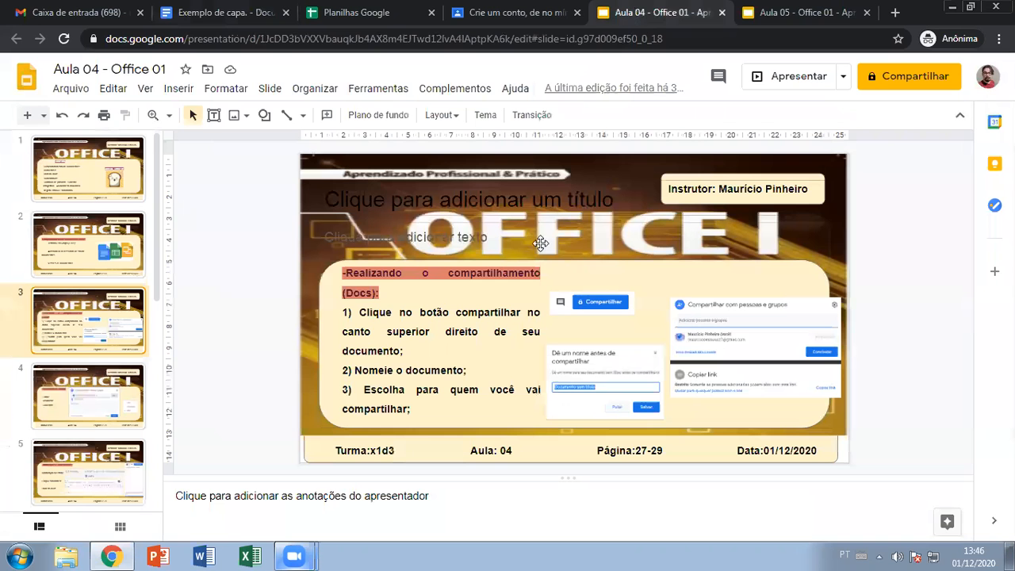
- Briefly present the Aula 04 - Office 01 slides, then reopen Exemplo de capa's sharing settings
left_click(631, 13)
left_click(768, 79)
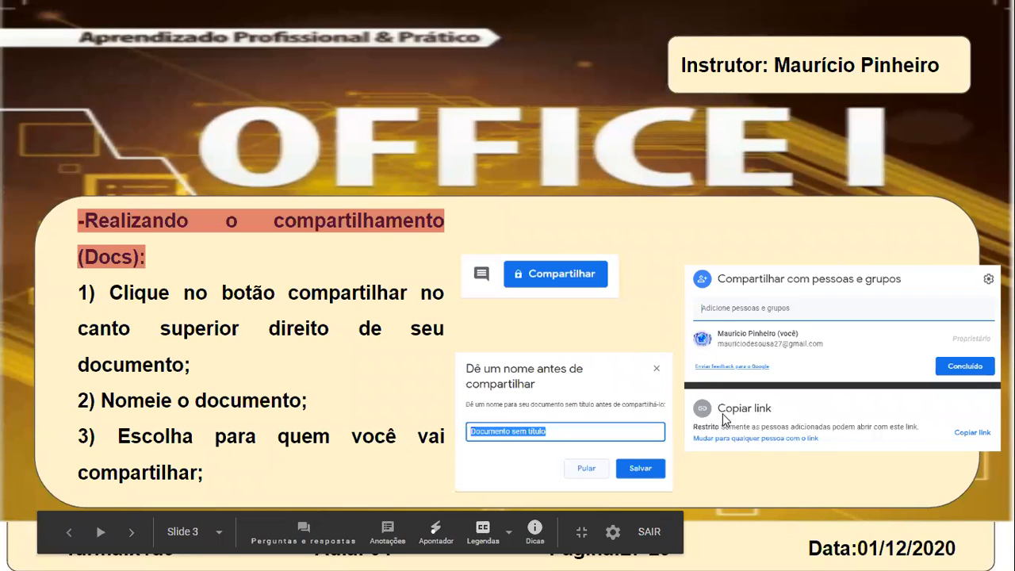
key("Escape")
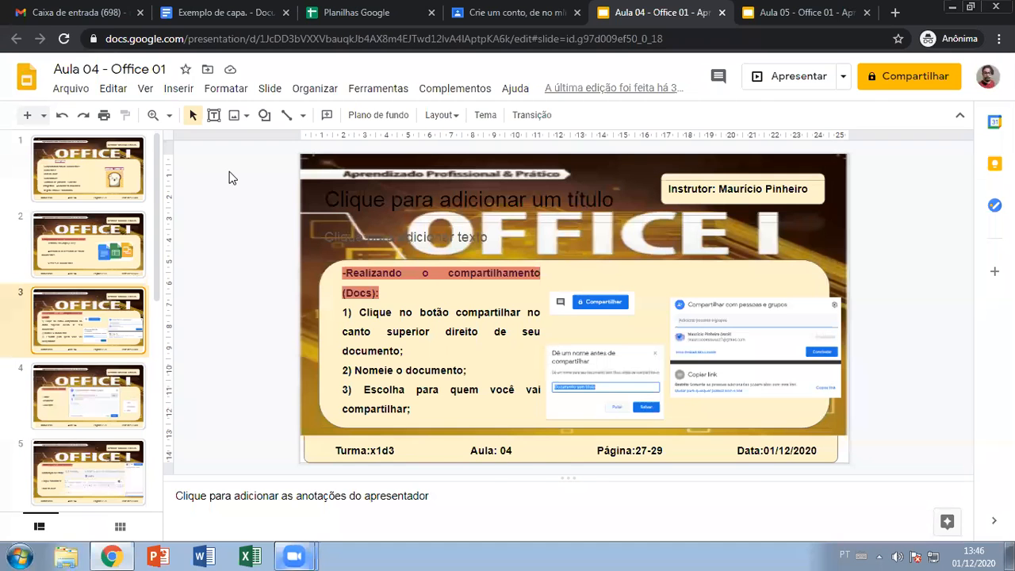
left_click(222, 13)
left_click(907, 76)
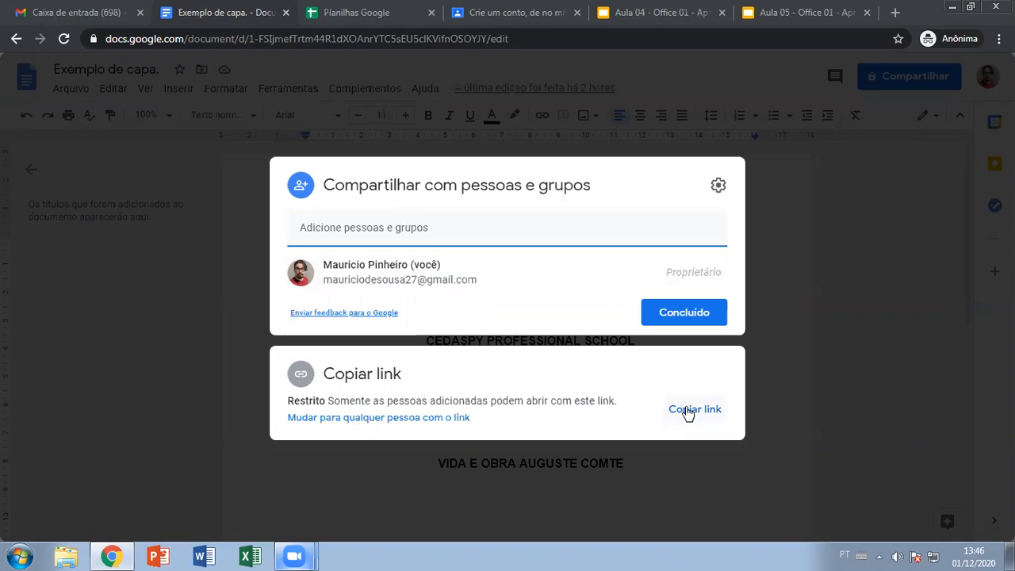
- Close the sharing dialog, leaving Exemplo de capa restricted to the owner
left_click(908, 329)
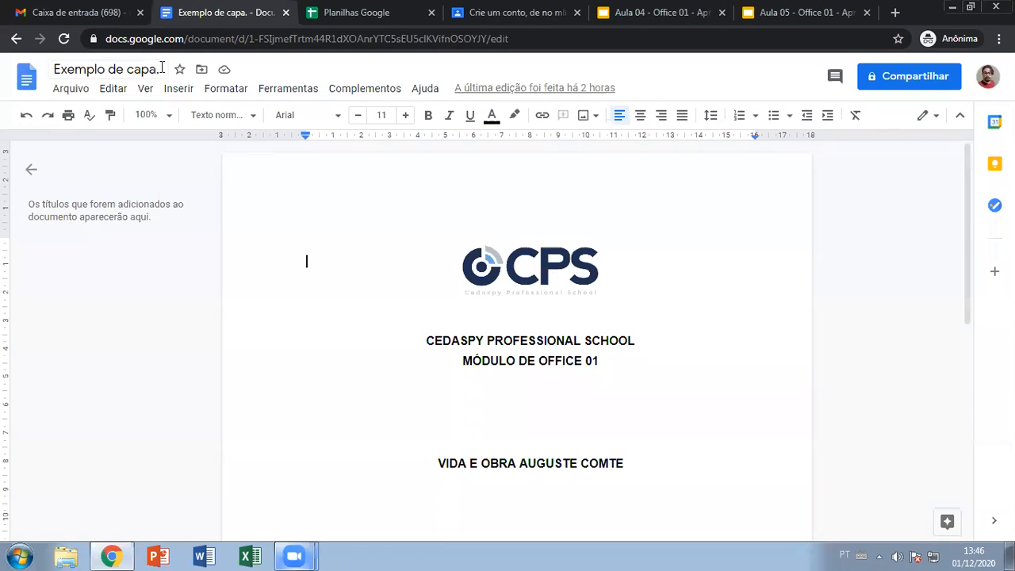
- Glance at the Arquivo menu, then bring up the Google apps list from the Gmail inbox
left_click(71, 88)
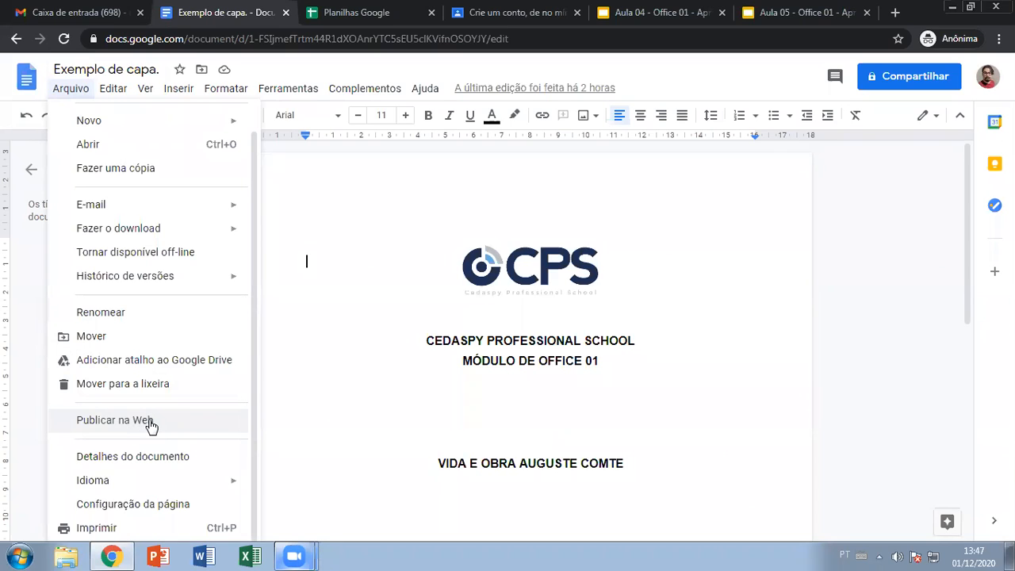
left_click(913, 243)
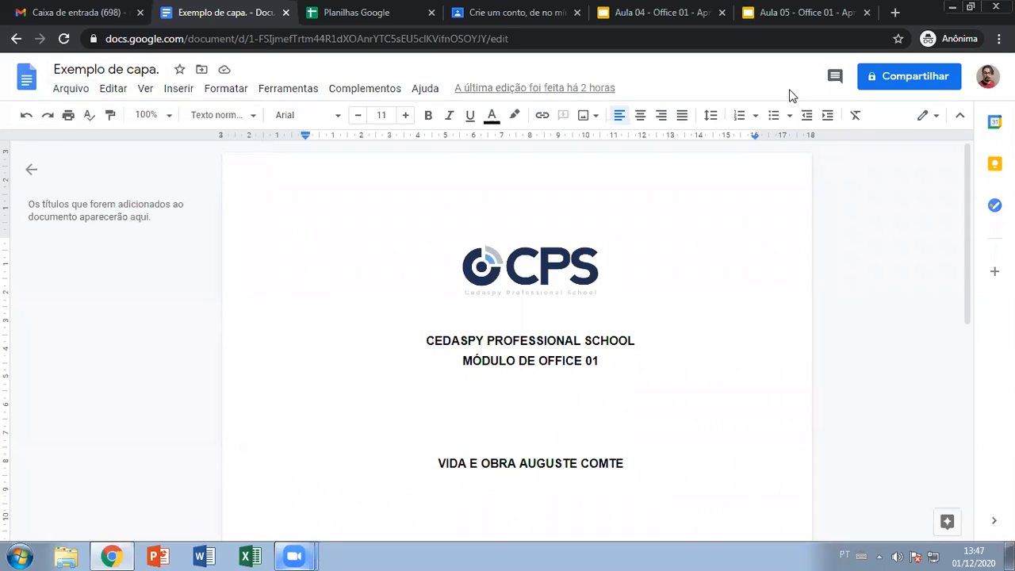
left_click(69, 11)
left_click(952, 78)
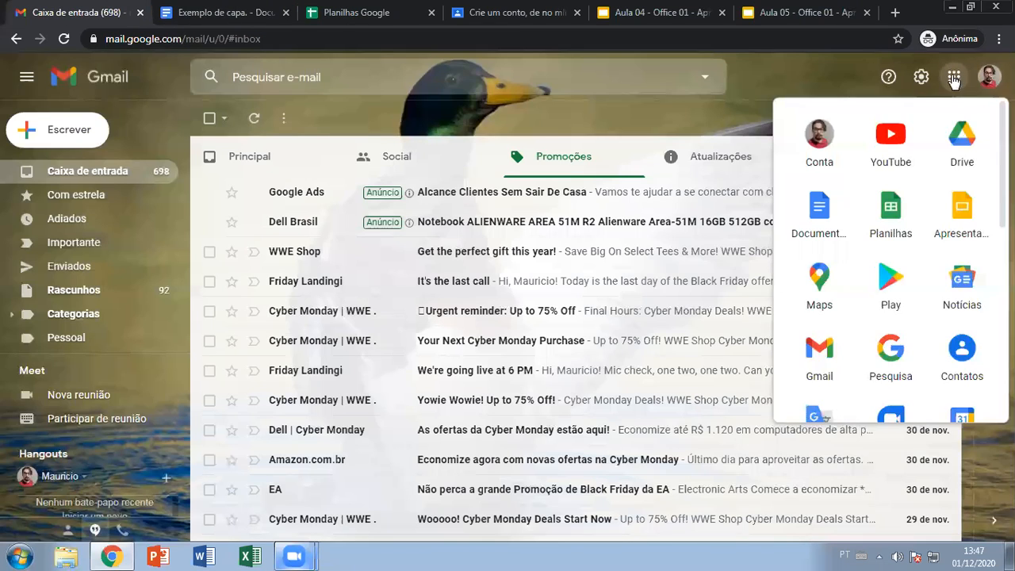
- In Google Drive, bring up the link-sharing dialog for the Exemplo de capa file
left_click(959, 139)
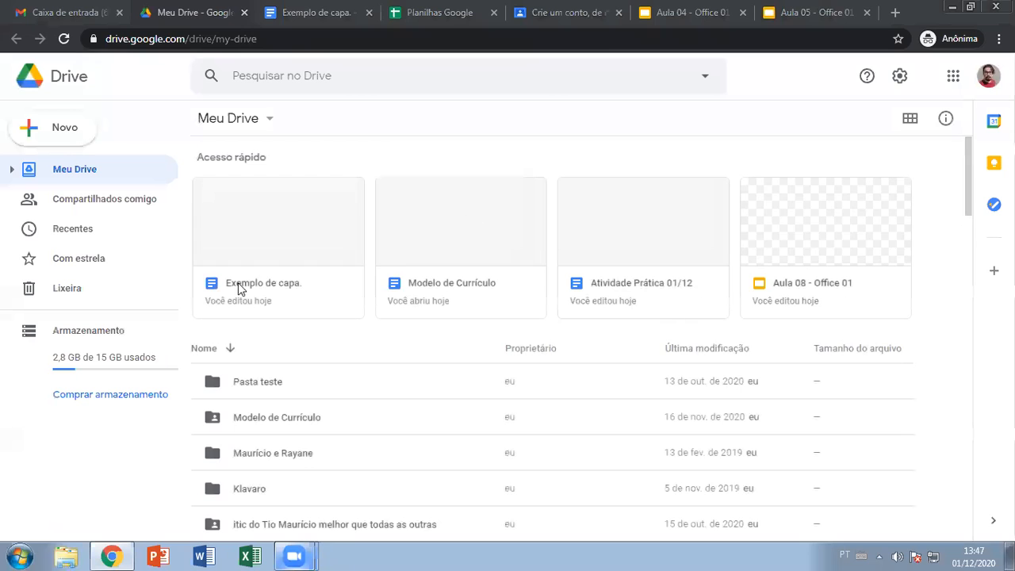
right_click(302, 230)
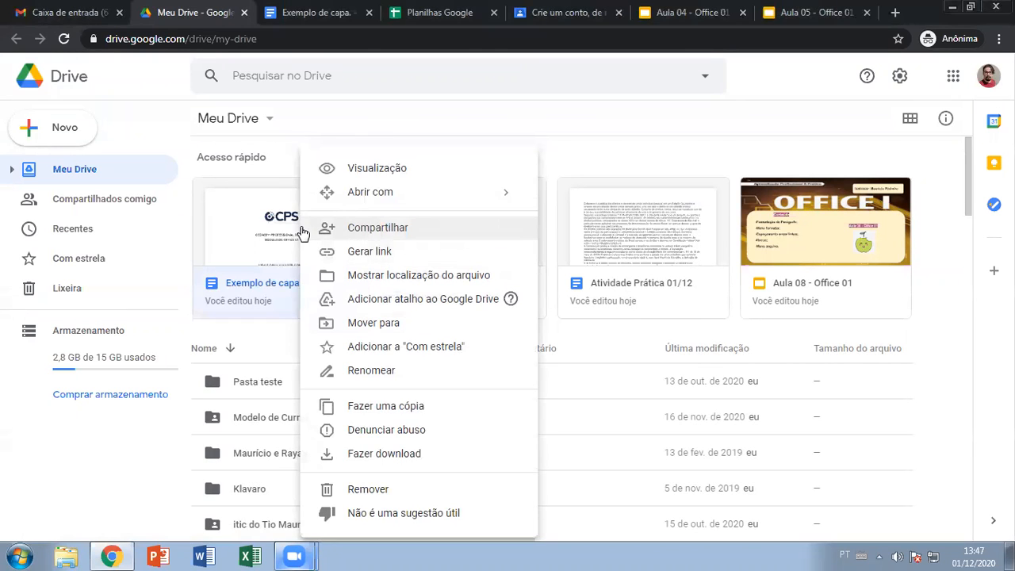
left_click(390, 252)
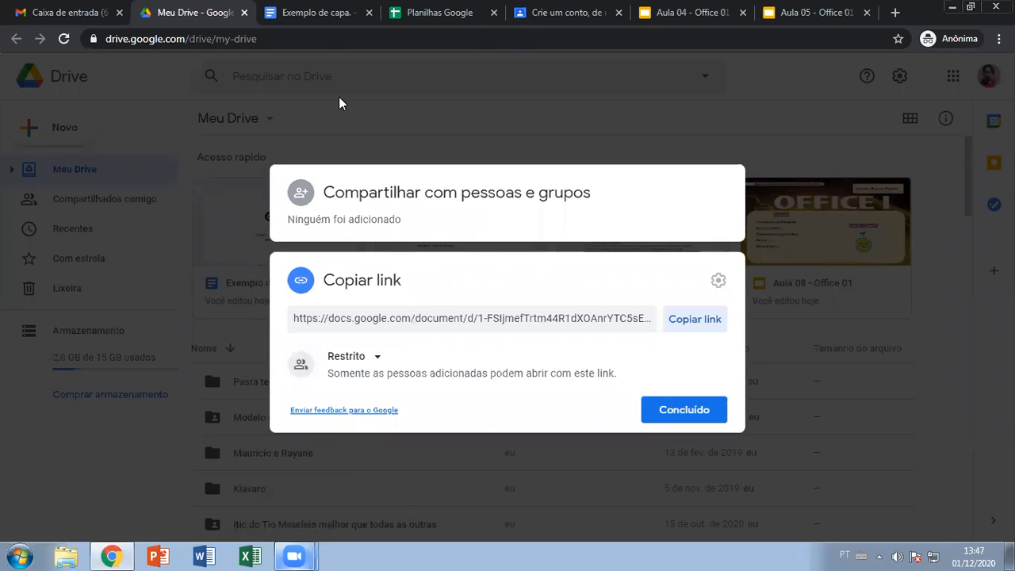
left_click(318, 12)
left_click(910, 76)
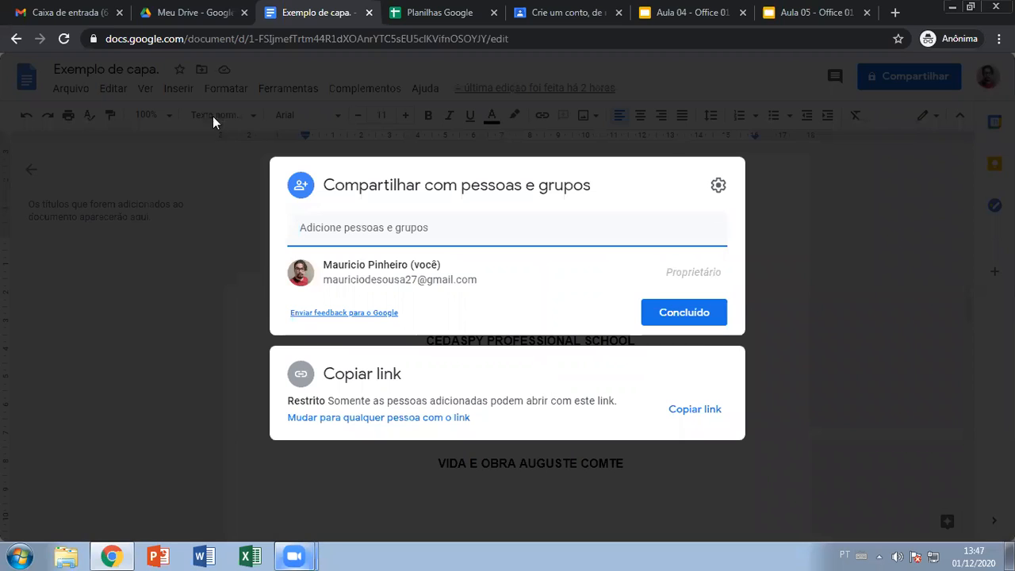
left_click(194, 13)
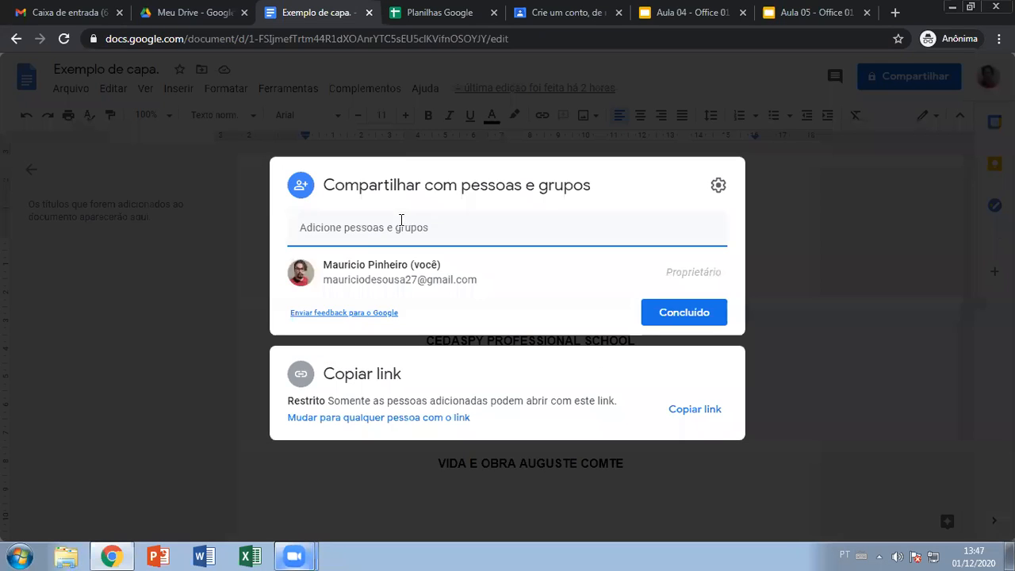
- Set link access to 'Qualquer pessoa com o link' as Leitor and copy the link
left_click(400, 227)
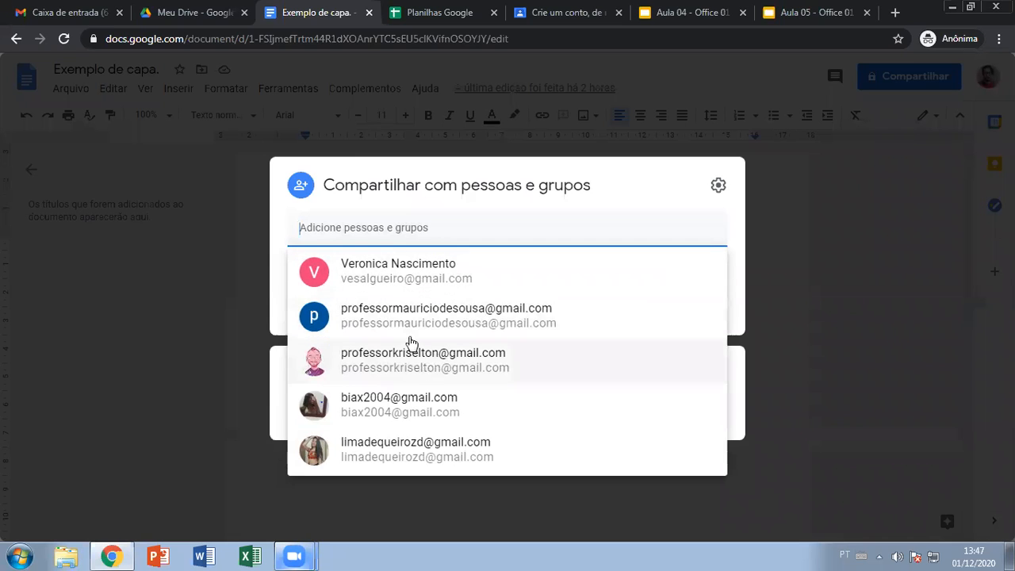
left_click(253, 123)
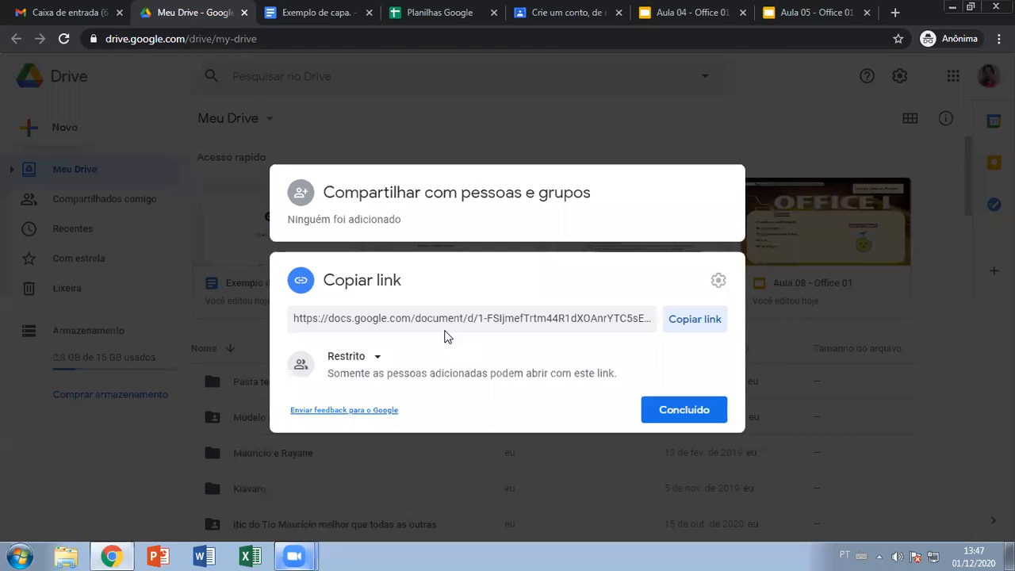
left_click(325, 11)
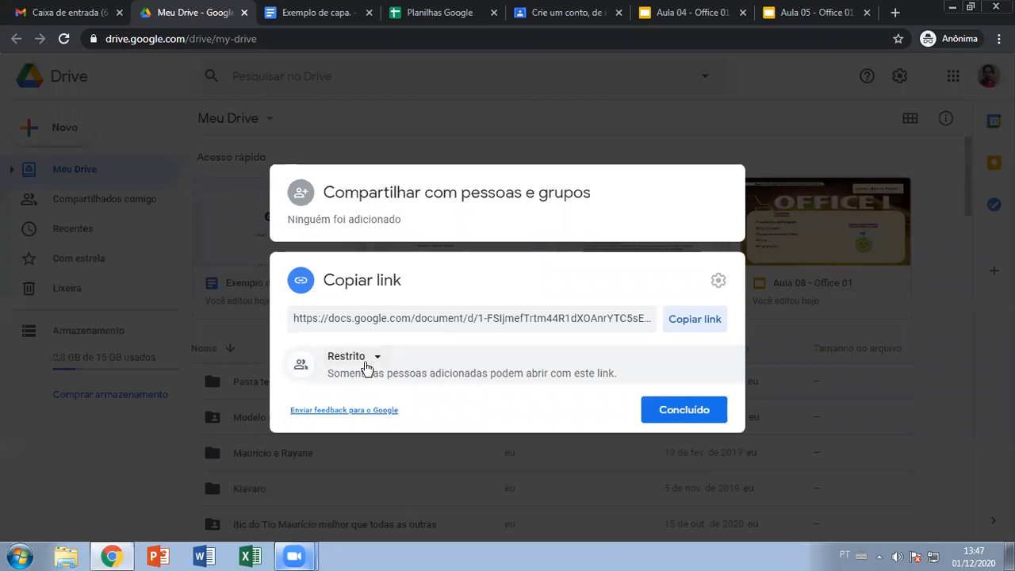
left_click(376, 357)
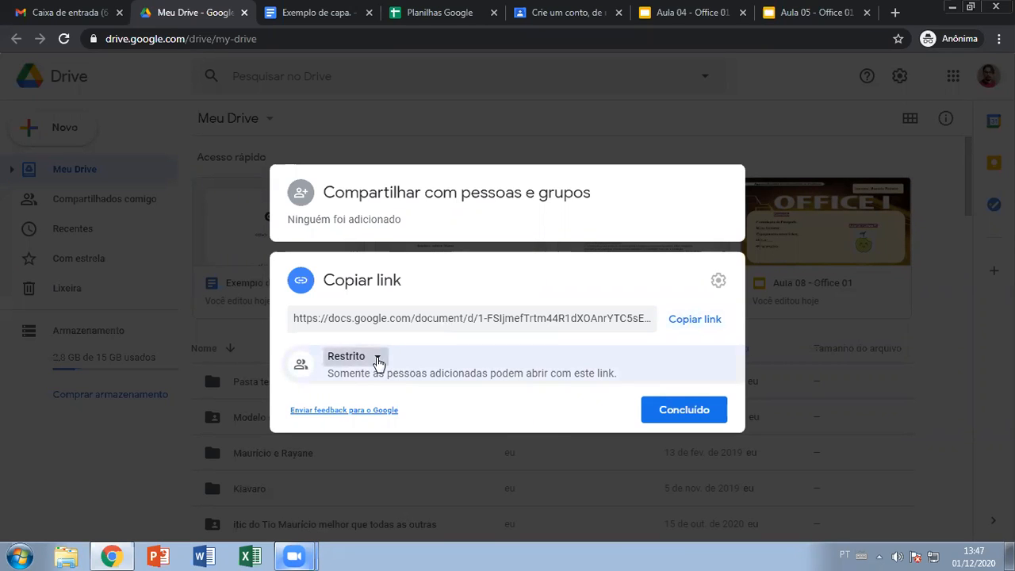
left_click(426, 425)
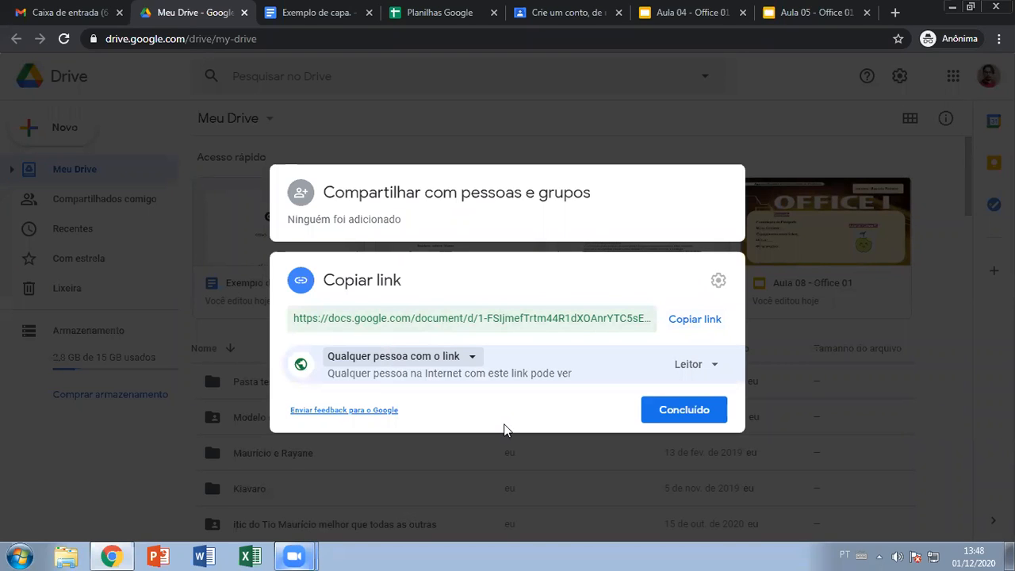
left_click(688, 321)
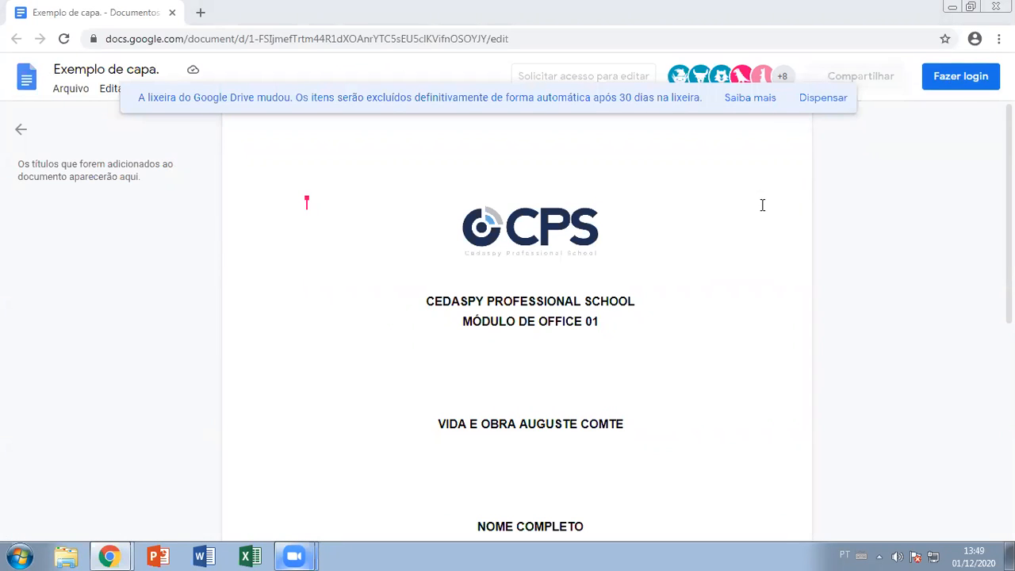
- Inspect the view-only Exemplo de capa cover page, then start signing in to a Google account
left_click_drag(449, 197, 546, 457)
scroll(573, 423, "down", 3)
scroll(573, 423, "down", 3)
scroll(626, 381, "up", 5)
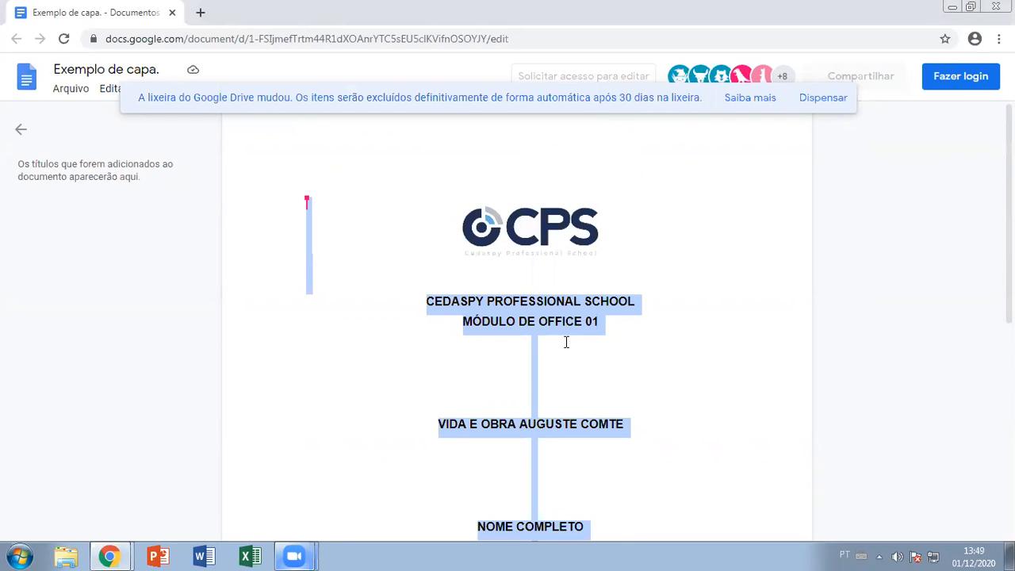
left_click(671, 336)
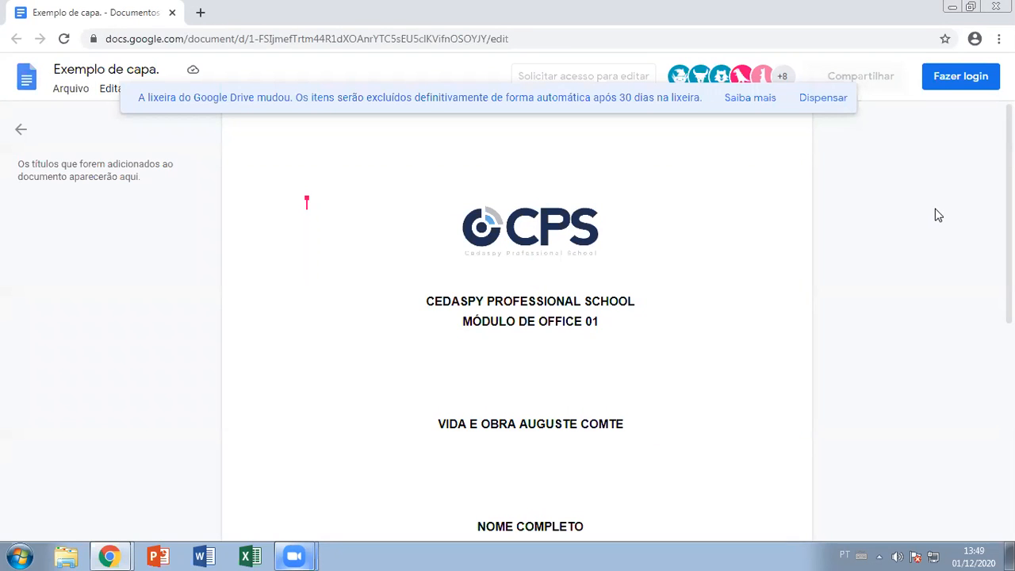
left_click(939, 76)
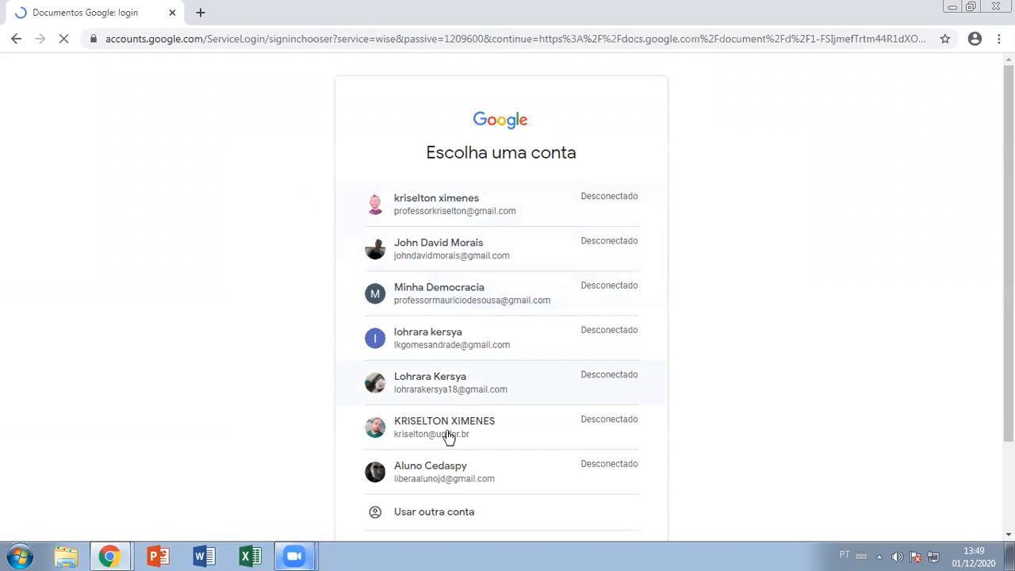
- Choose the other Google account and enter its password to sign in
left_click(436, 294)
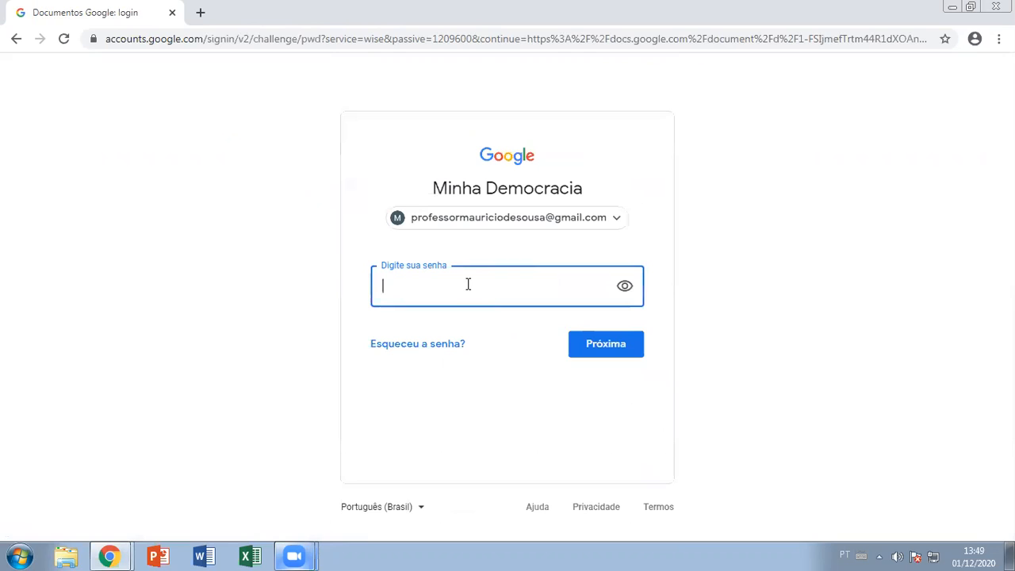
type("•••••••••••")
key("Return")
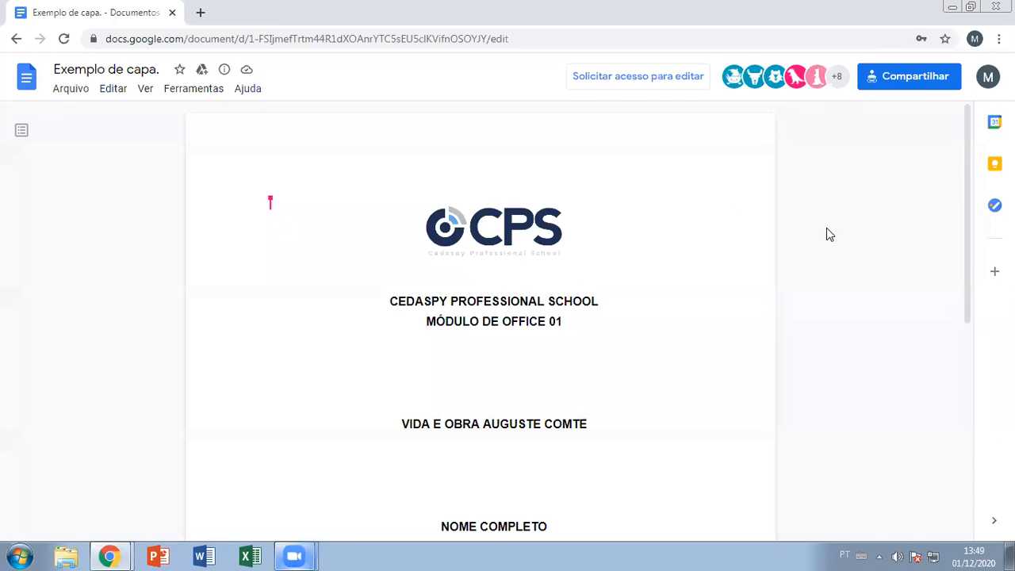
- Make a copy via Arquivo > Fazer uma cópia, keeping the name 'Cópia de Exemplo de capa.' in Meu Drive
left_click(71, 88)
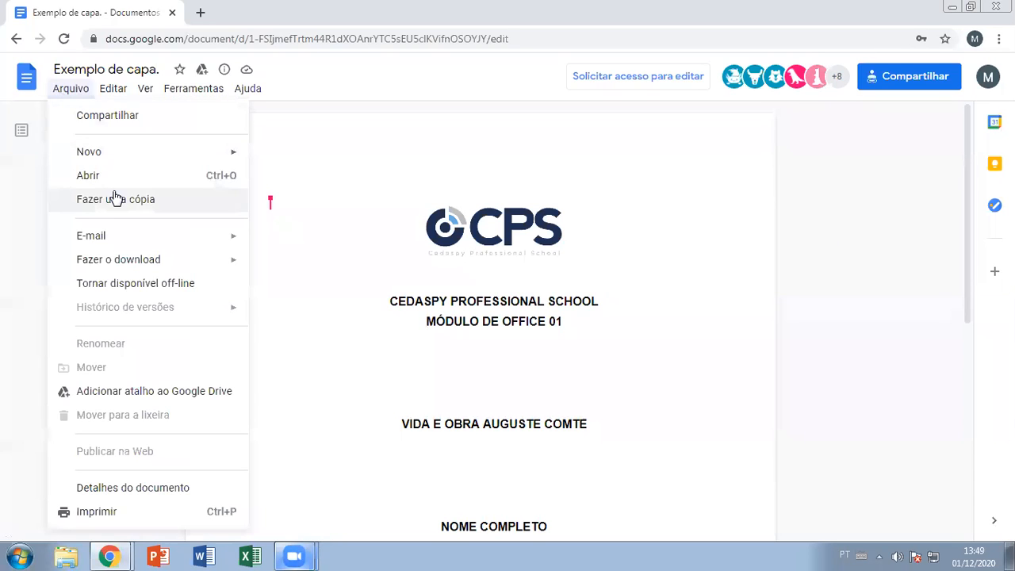
left_click(85, 199)
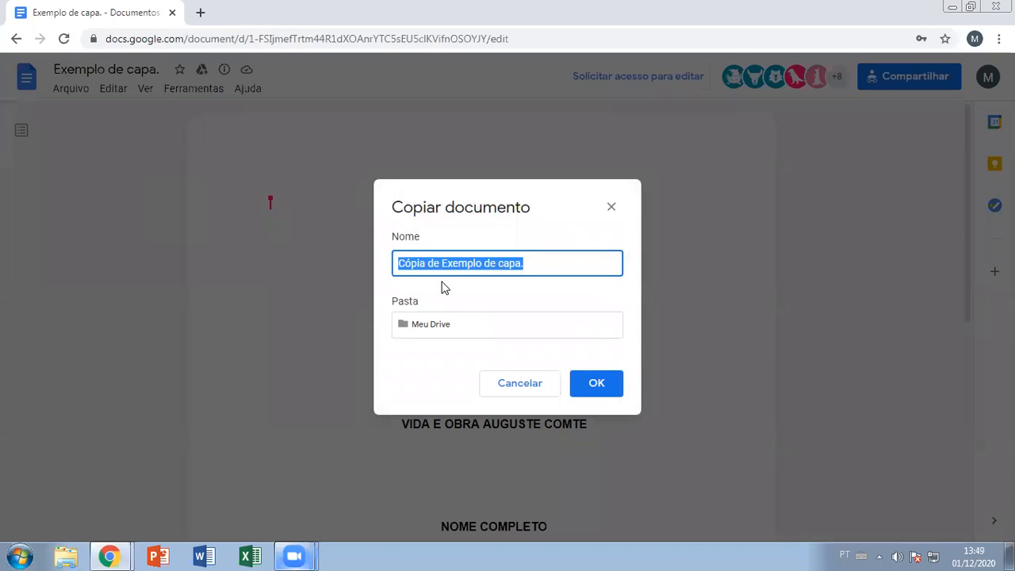
left_click(601, 383)
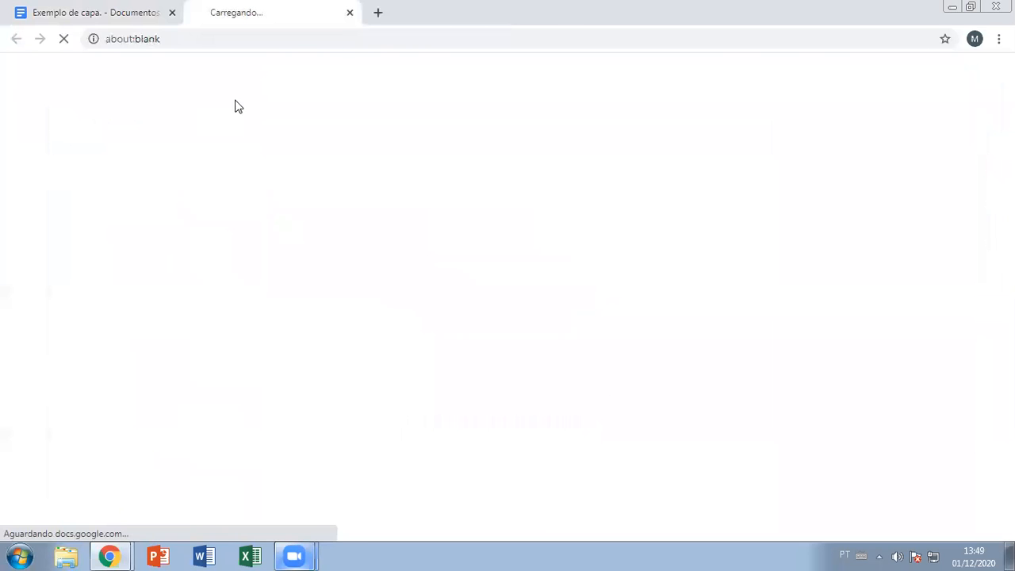
- Back in the original Exemplo de capa. document, try placing the cursor and selecting text
left_click(103, 13)
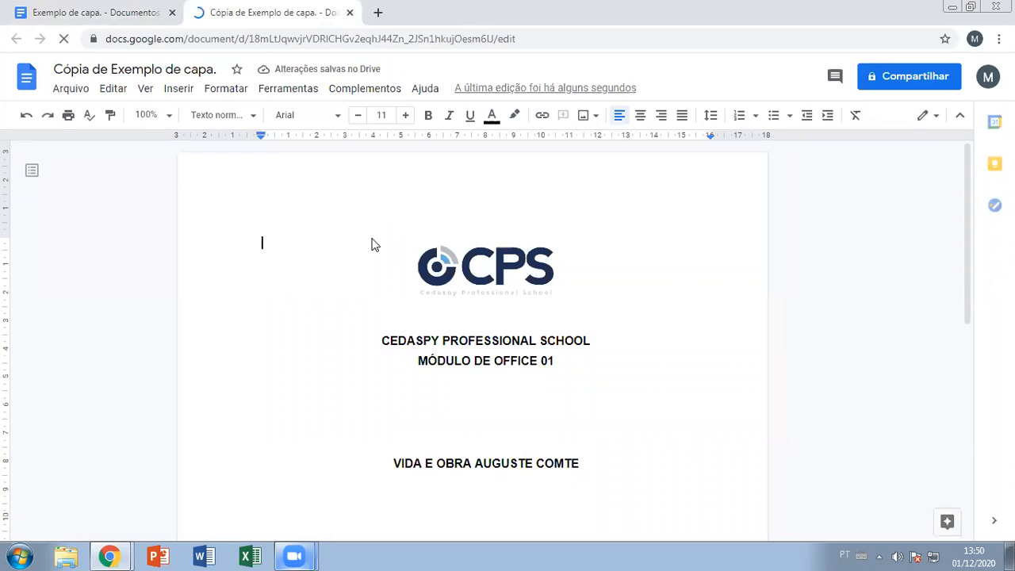
left_click(491, 344)
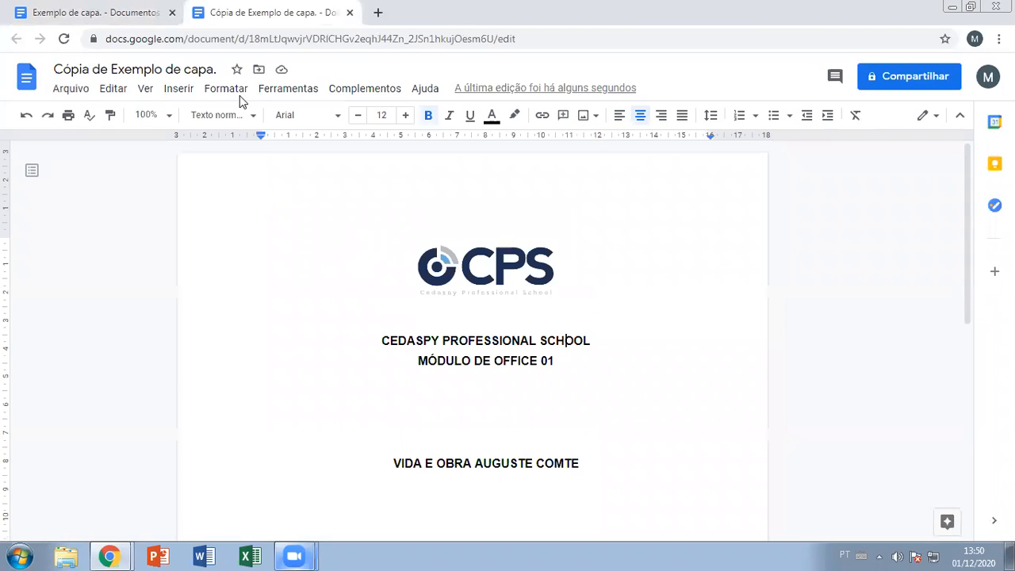
left_click(103, 13)
double_click(571, 346)
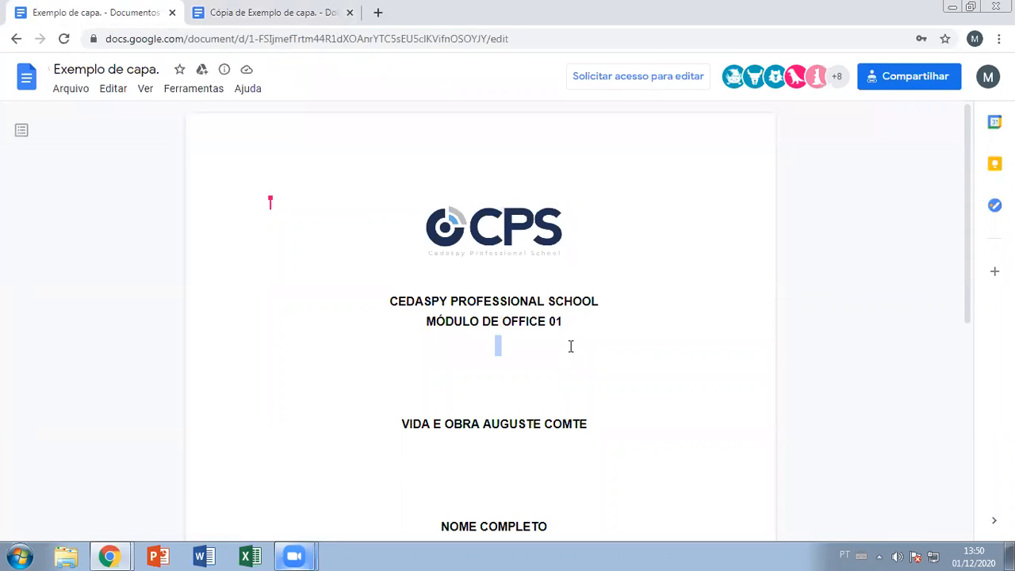
left_click(571, 346)
- In the copy, delete and retype the M in COMTE to test editing
key("ctrl+Tab")
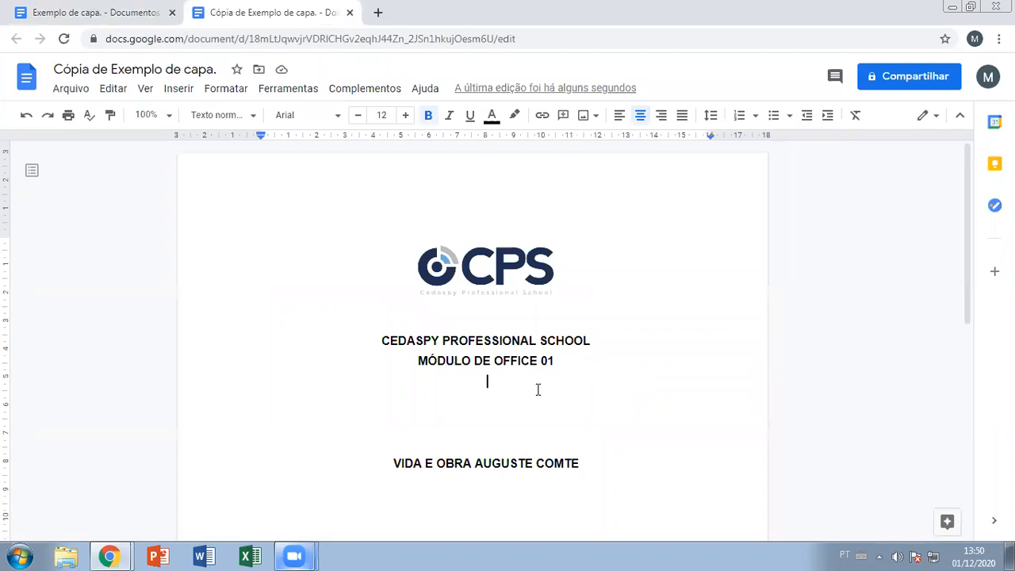
left_click_drag(565, 464, 554, 466)
key("Delete")
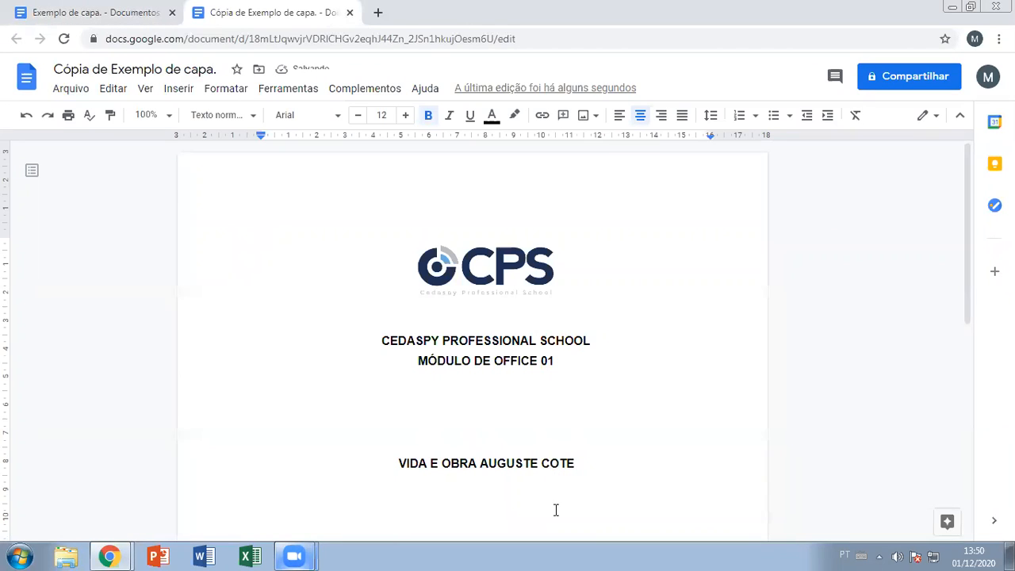
type("M")
key("Up")
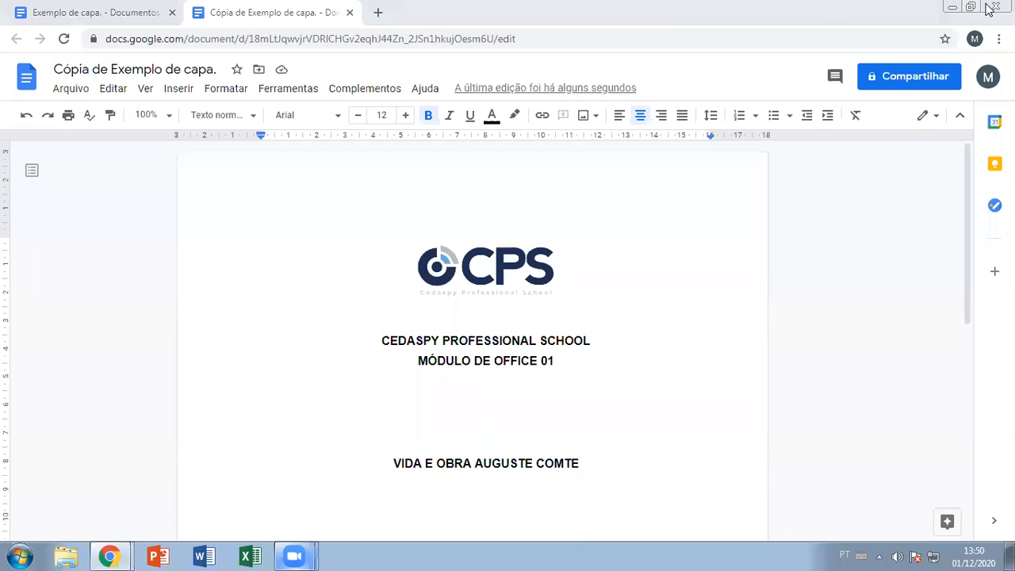
- Sign out of the second Google account from the account panel
left_click(986, 76)
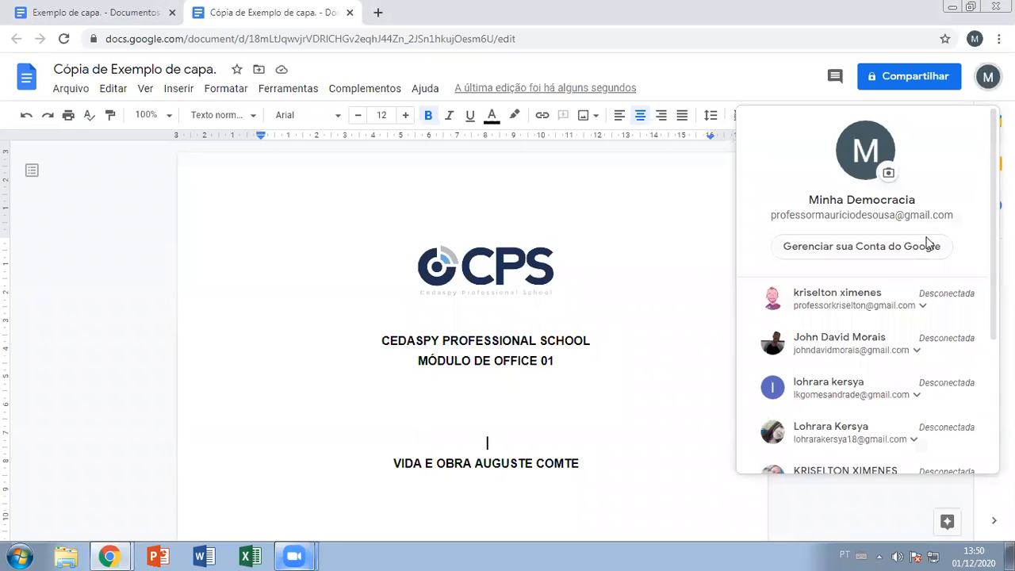
scroll(873, 317, "down", 3)
left_click(862, 408)
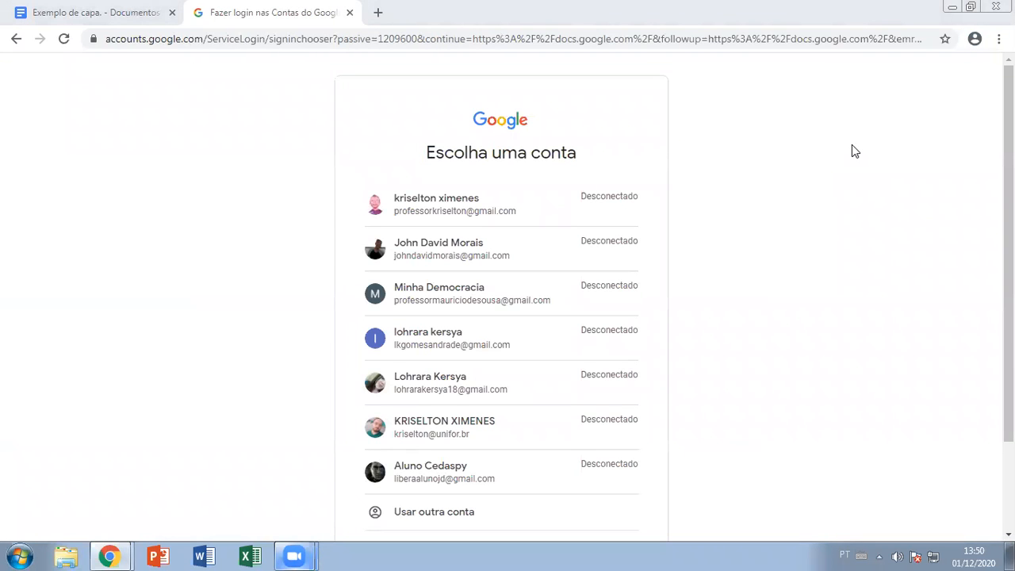
- Close the shared document and sign-in page, then dismiss the sharing settings over Meu Drive
left_click(172, 13)
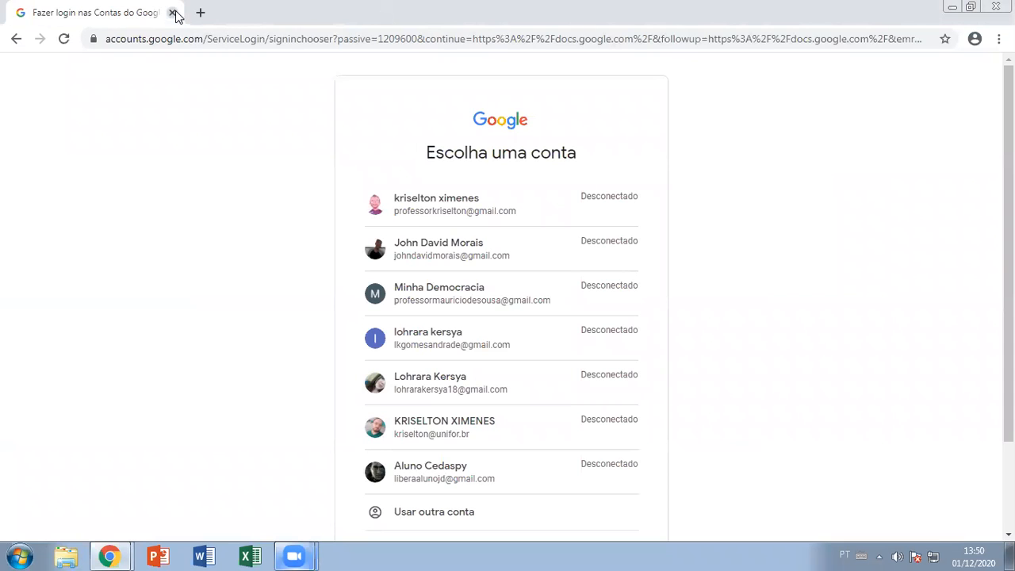
left_click(172, 13)
left_click(520, 74)
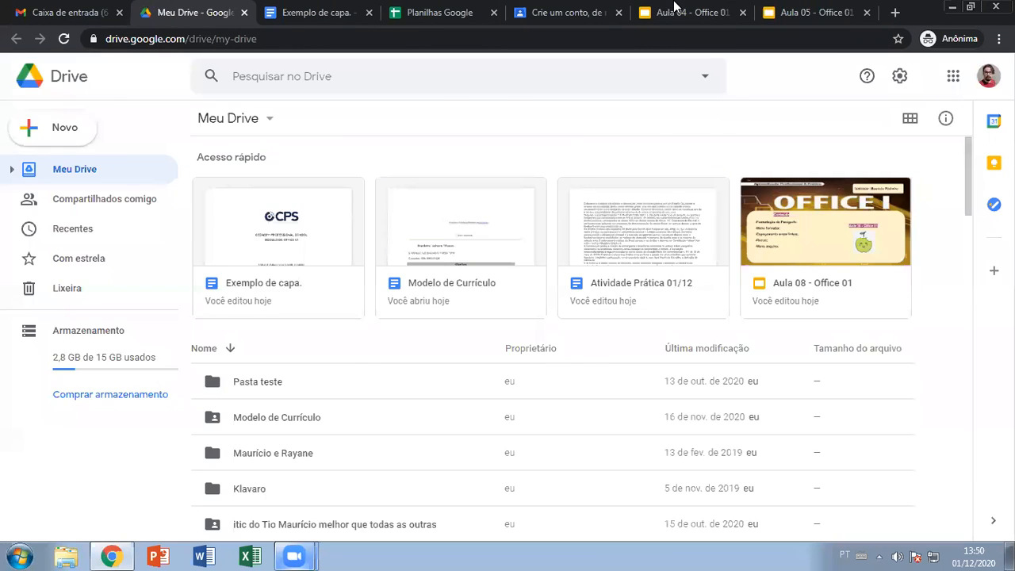
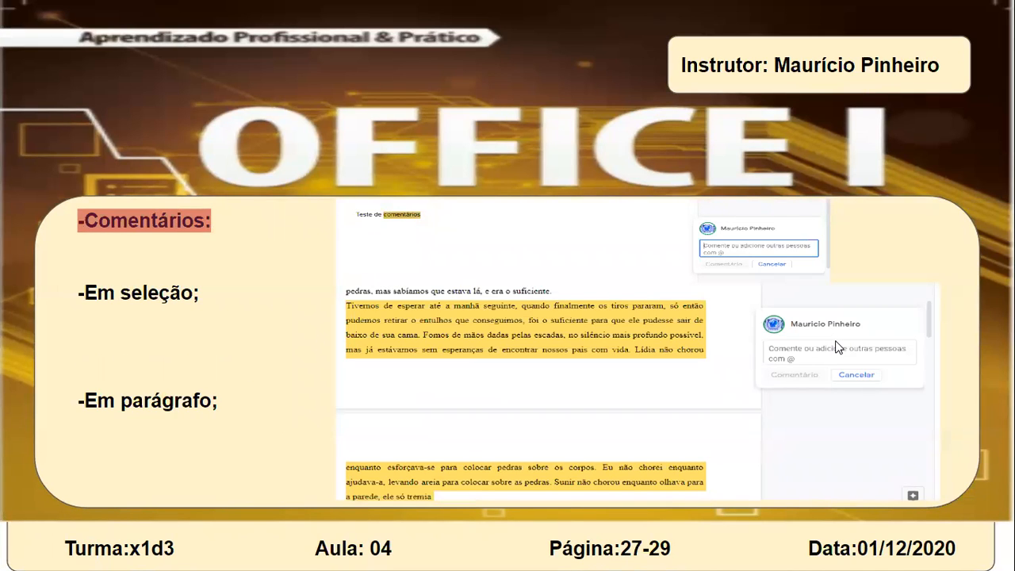
- Exit the Google Slides slideshow on the Comentários slide
key("Escape")
- Close the sharing settings on Exemplo de capa and reload to the recent documents list
left_click(295, 10)
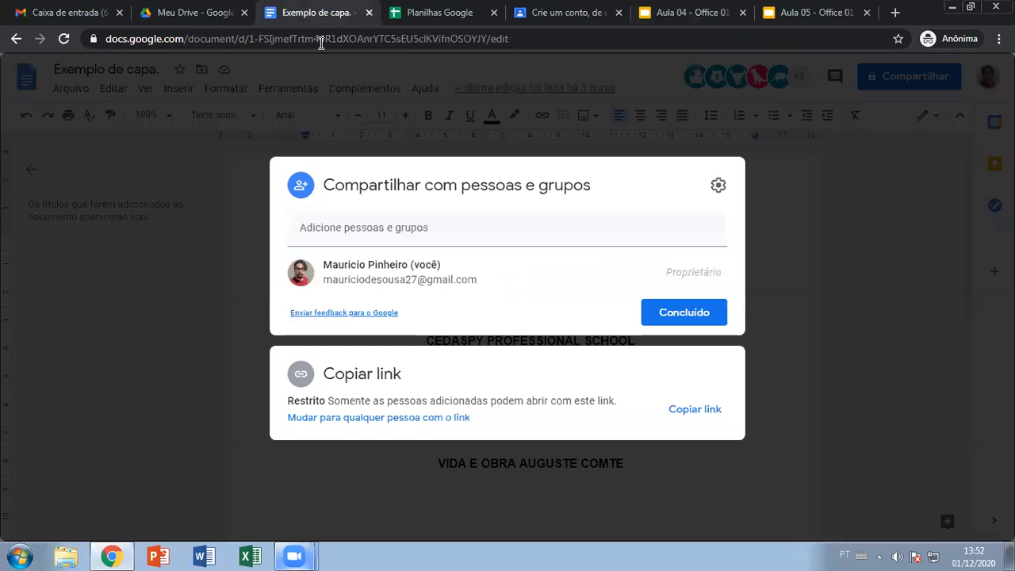
key("Escape")
left_click(607, 360)
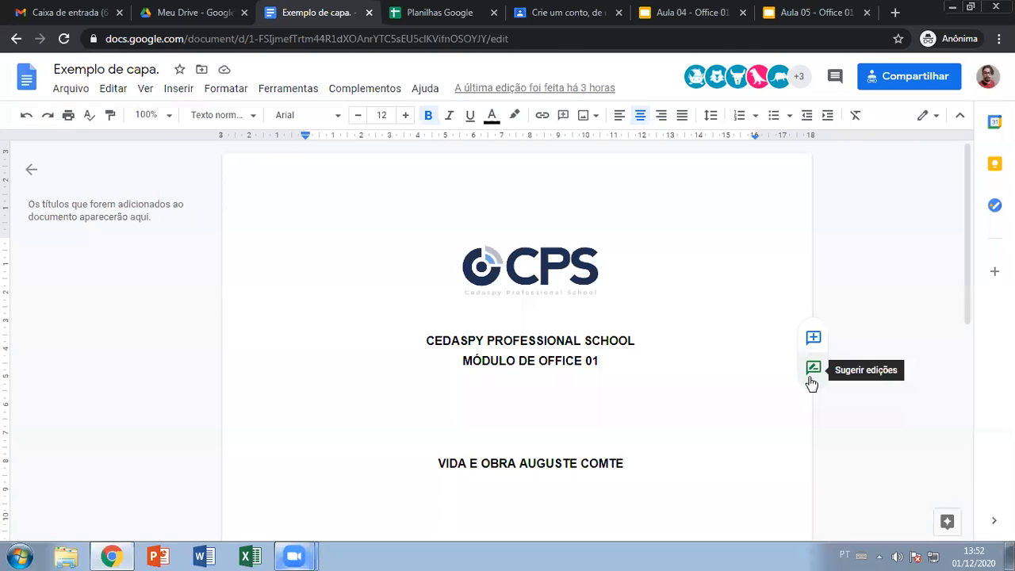
key("F5")
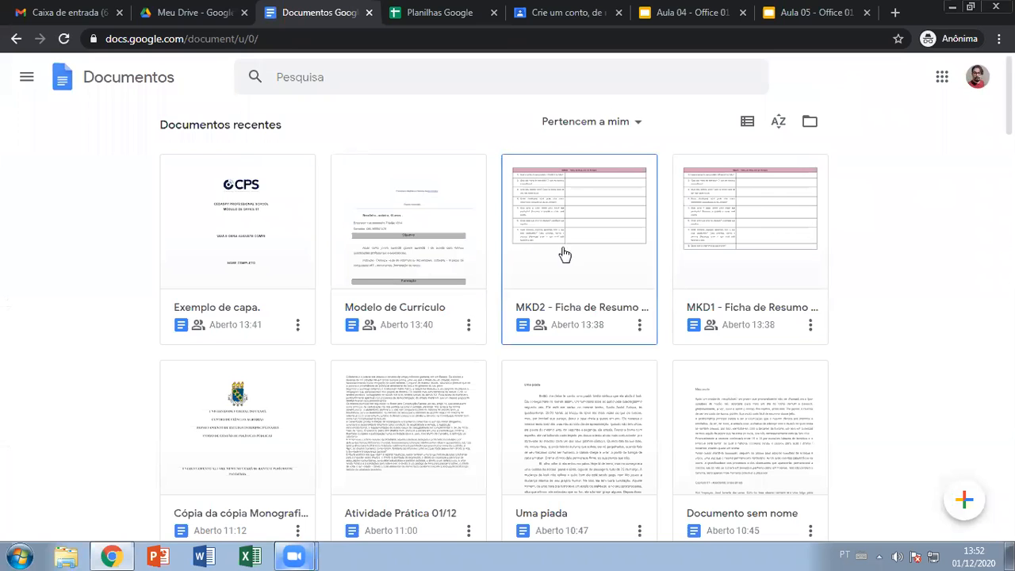
scroll(564, 254, "down", 1)
- Open Atividade Prática 01/12 and add a blank line after the first paragraph
left_click(441, 344)
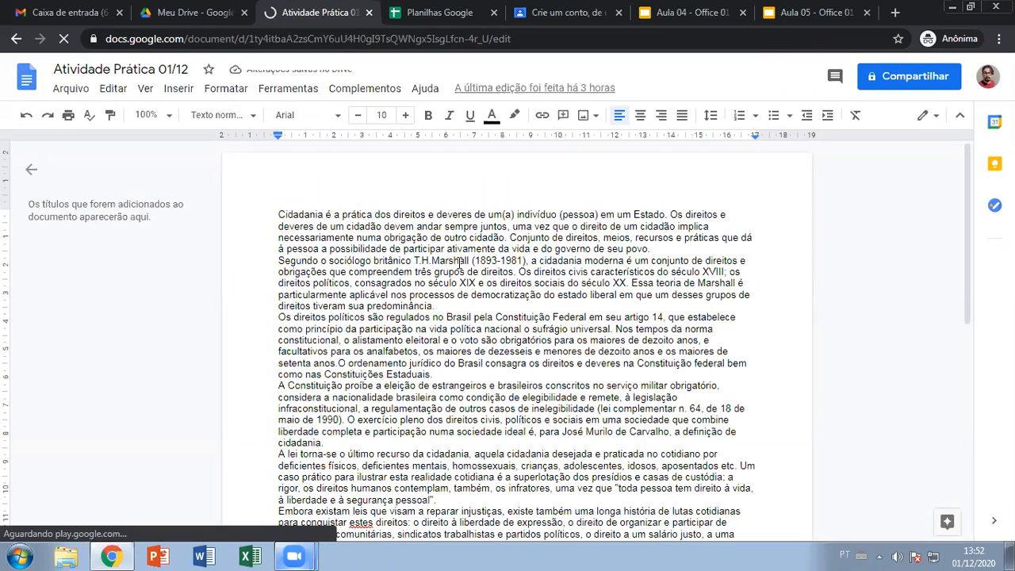
double_click(396, 212)
triple_click(395, 213)
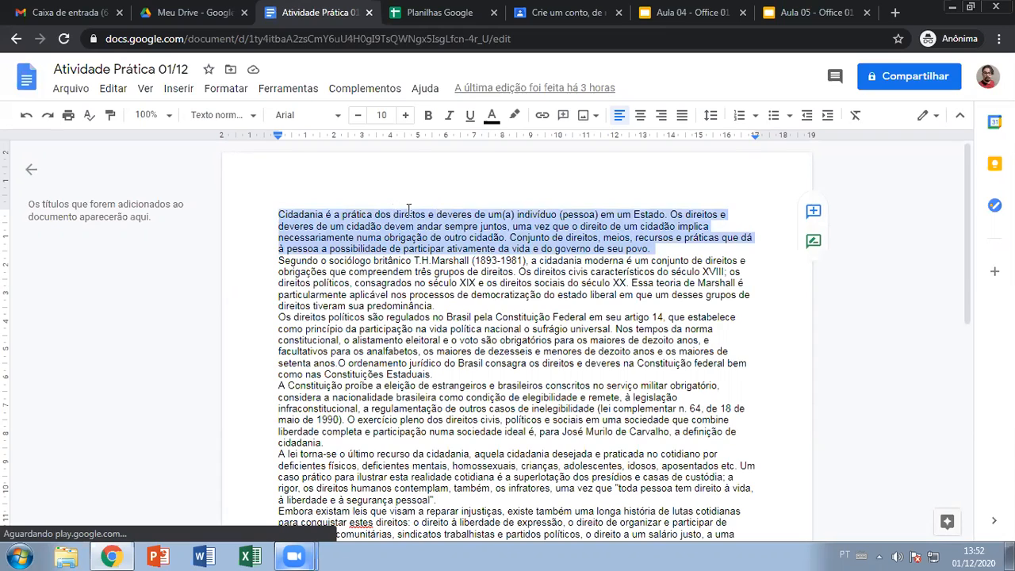
left_click(660, 250)
key("Return")
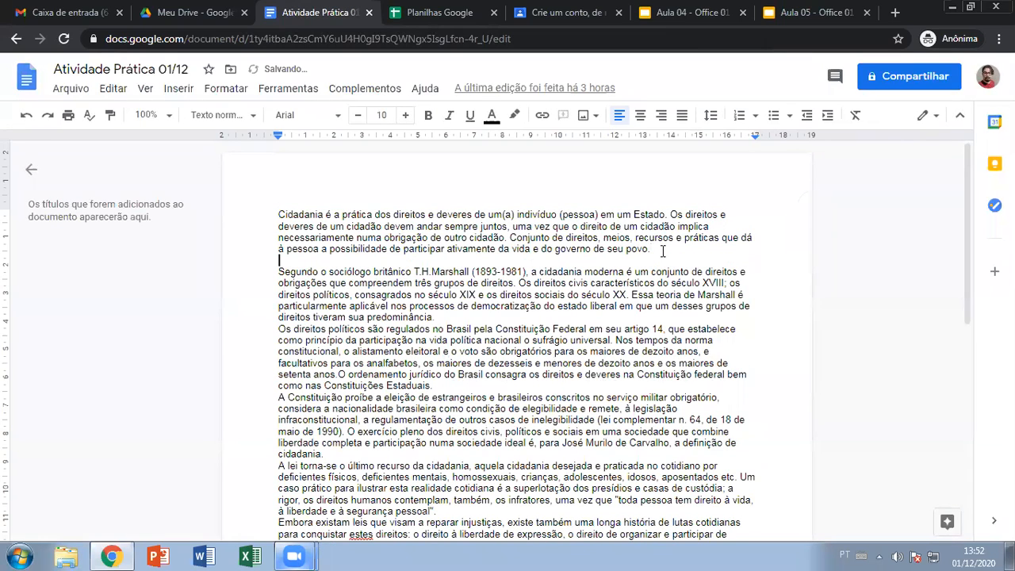
left_click(555, 215)
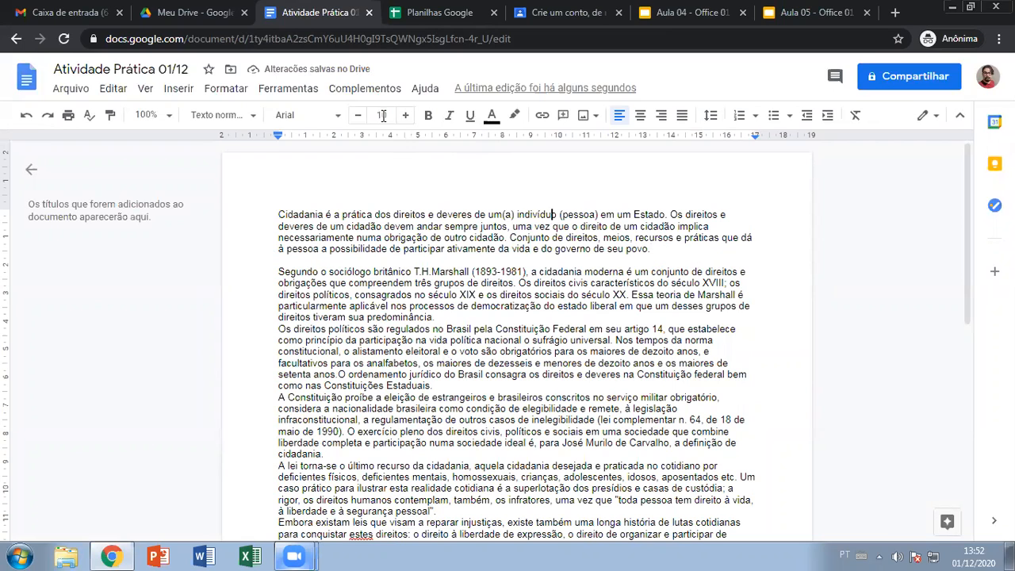
- Glance at the Aula 04 slides, then select the word Cidadania in the document
left_click(686, 11)
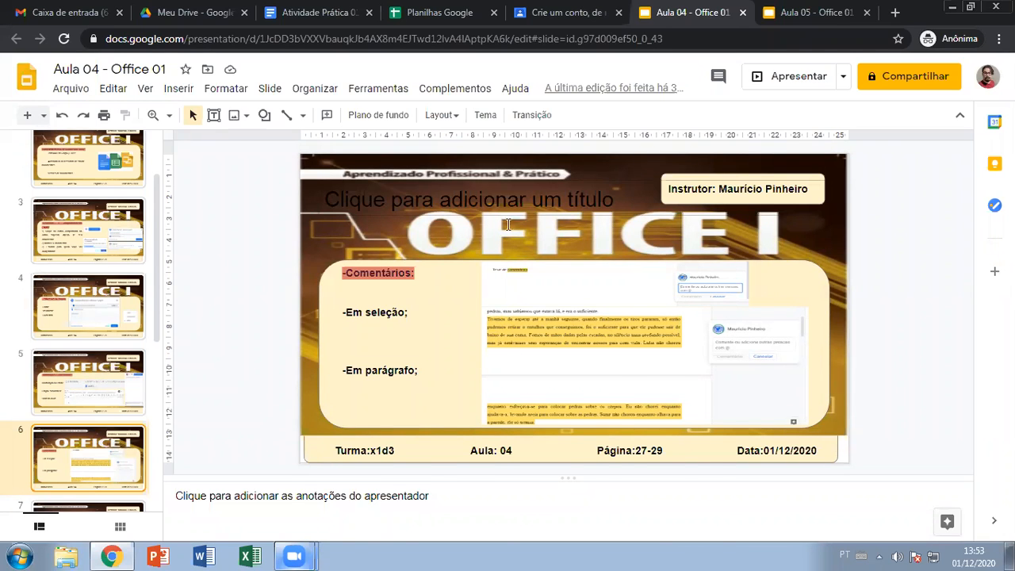
left_click(308, 13)
left_click_drag(280, 214, 324, 214)
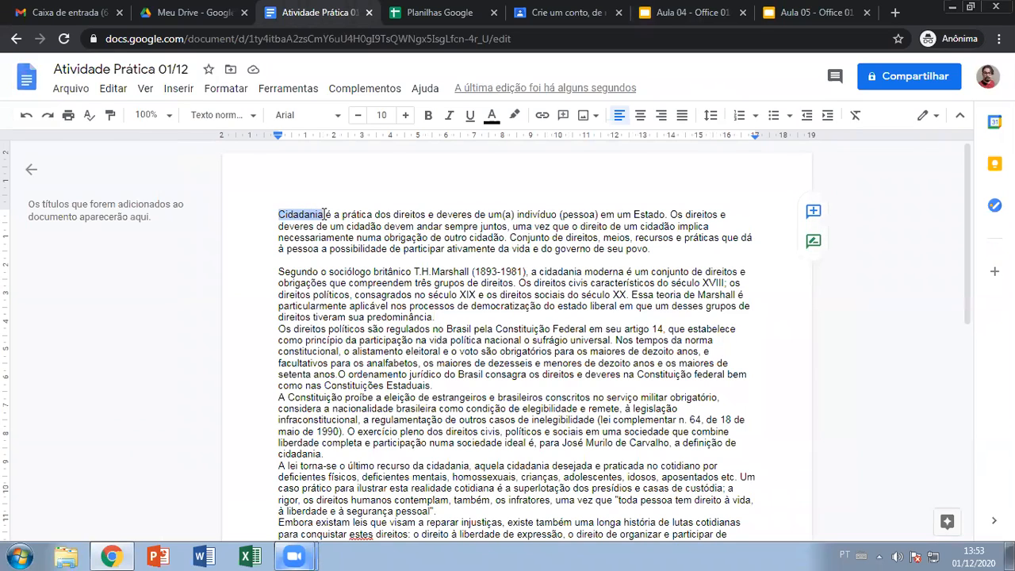
- Comment 'Ei mah, tá errado isso dai' on the word Cidadania
left_click(813, 214)
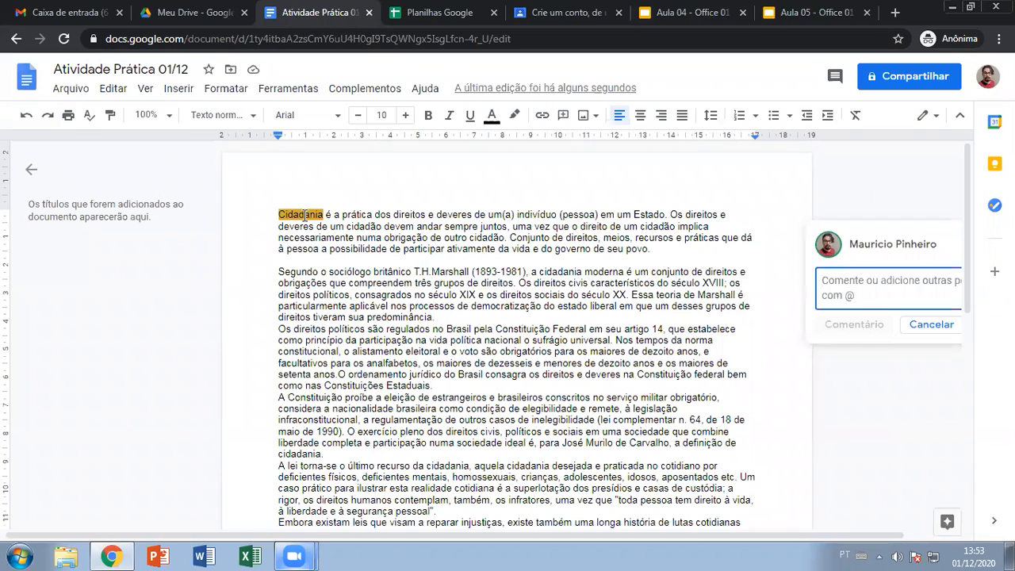
type("Ei mah, t")
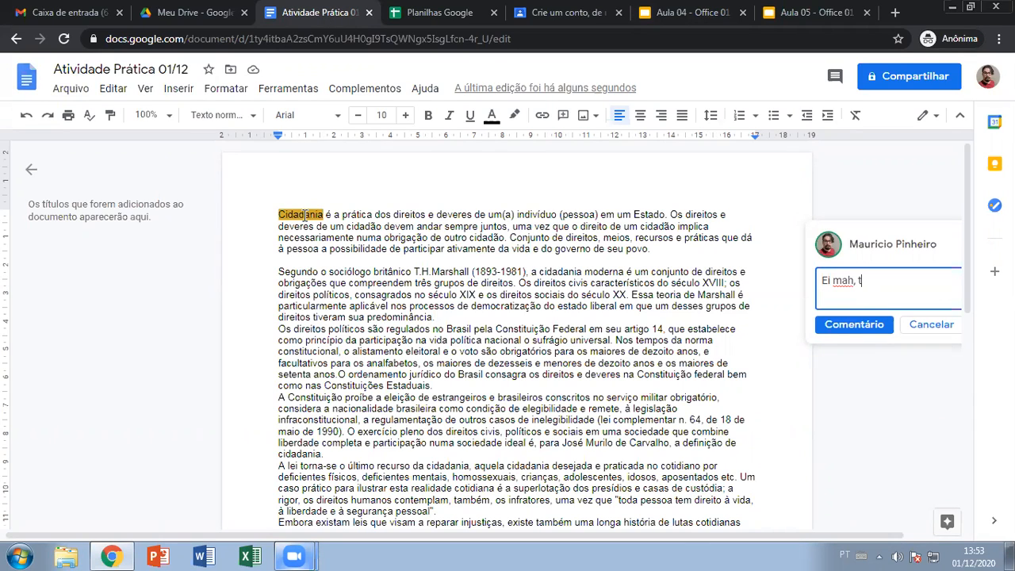
type("á errado isso dai")
left_click(872, 325)
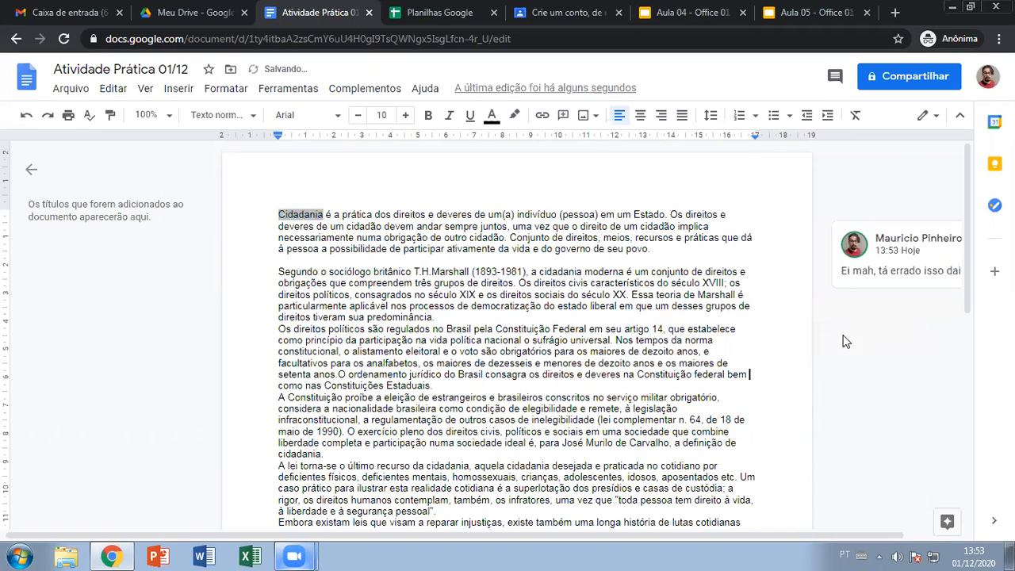
scroll(792, 340, "down", 3)
scroll(793, 340, "up", 3)
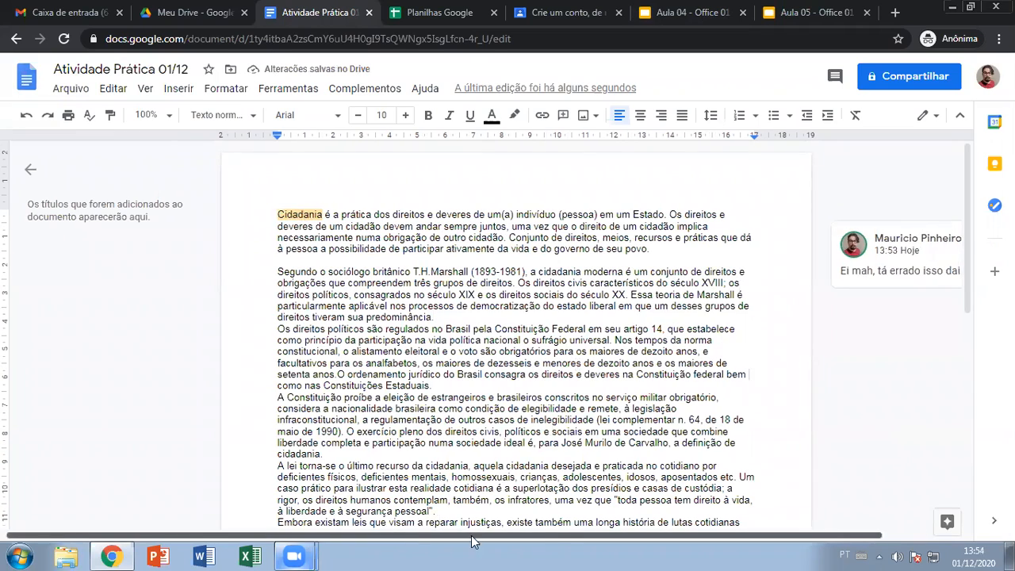
scroll(471, 541, "right", 2)
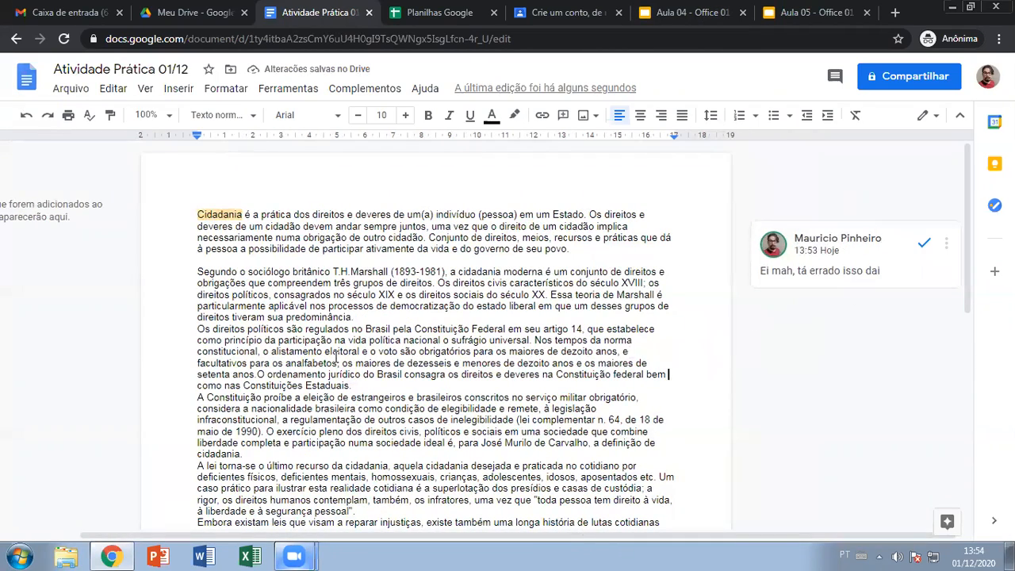
left_click_drag(628, 536, 561, 535)
- Review the Cidadania comment, then select T.H.Marshall (1893-1981) in the second paragraph
left_click(287, 214)
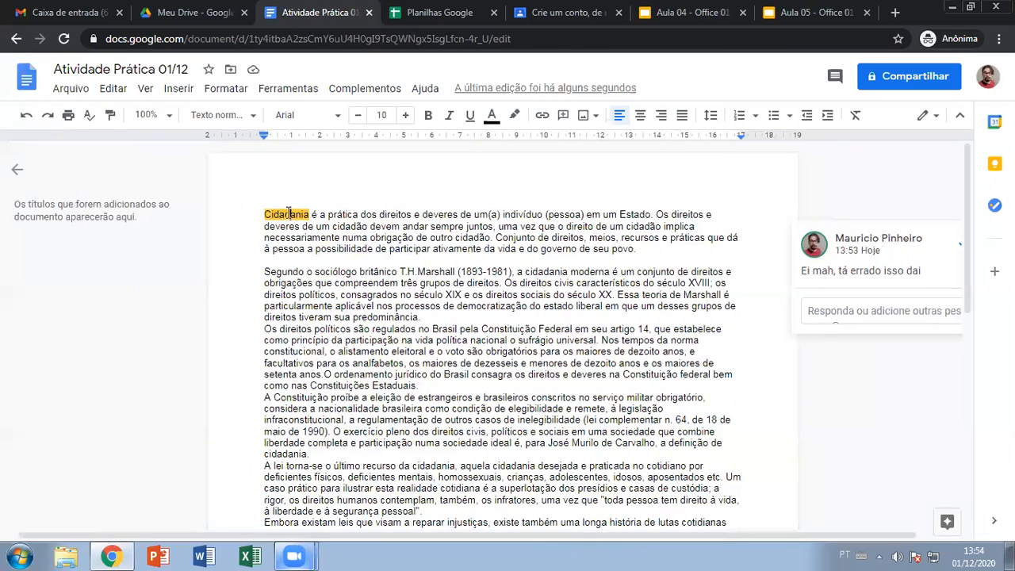
triple_click(288, 214)
key("Right")
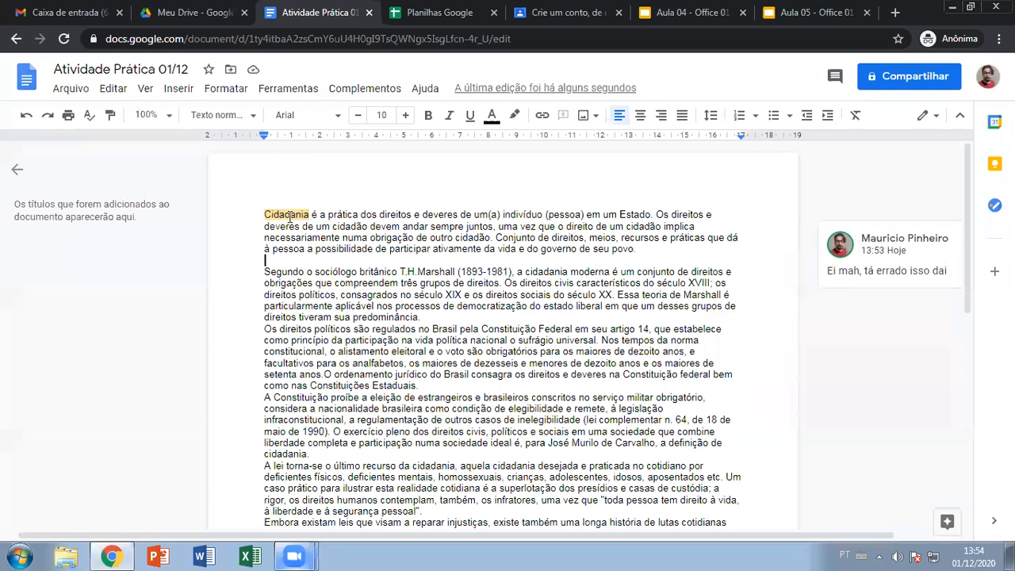
left_click(289, 215)
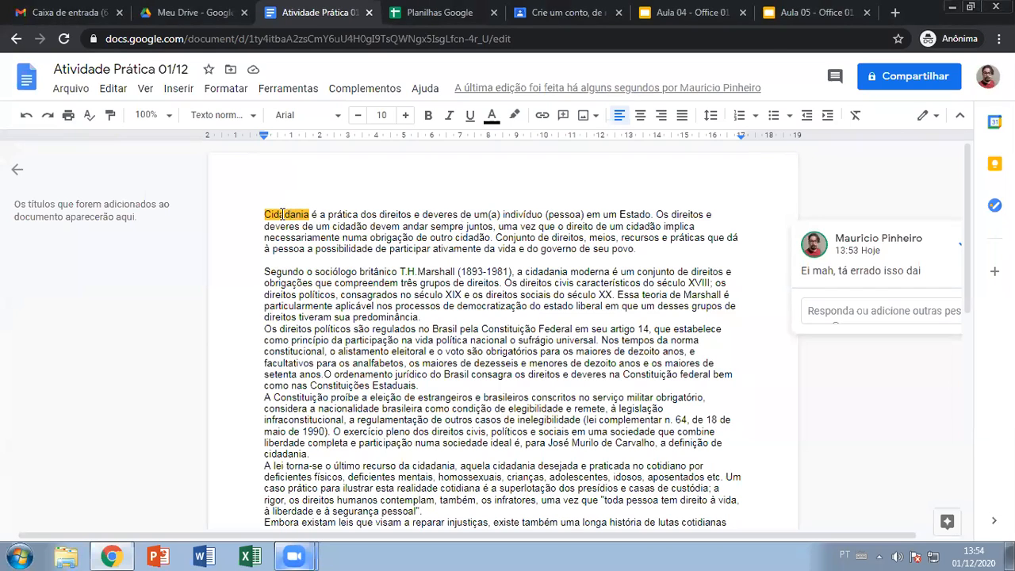
left_click_drag(356, 537, 441, 536)
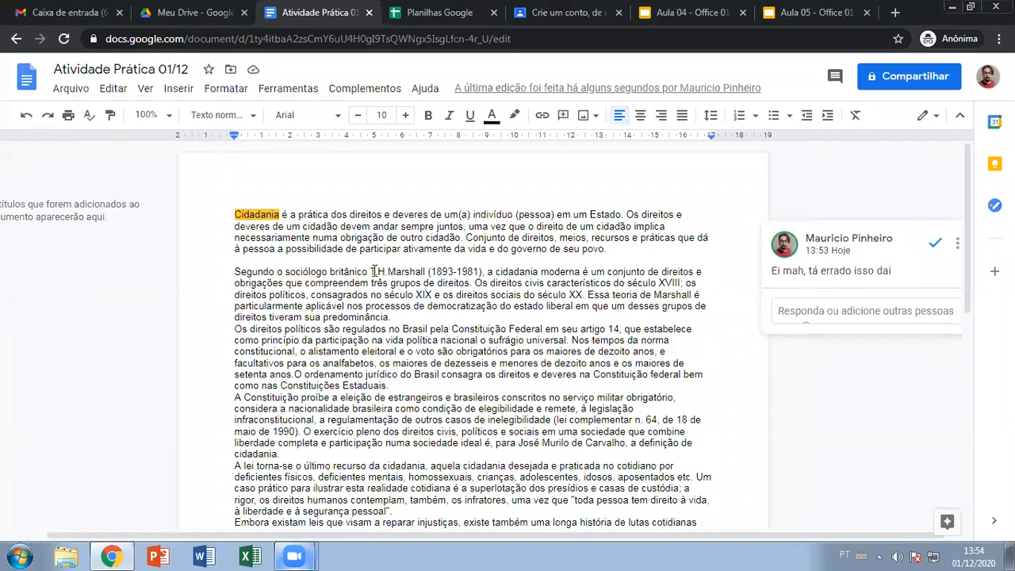
left_click_drag(370, 271, 482, 269)
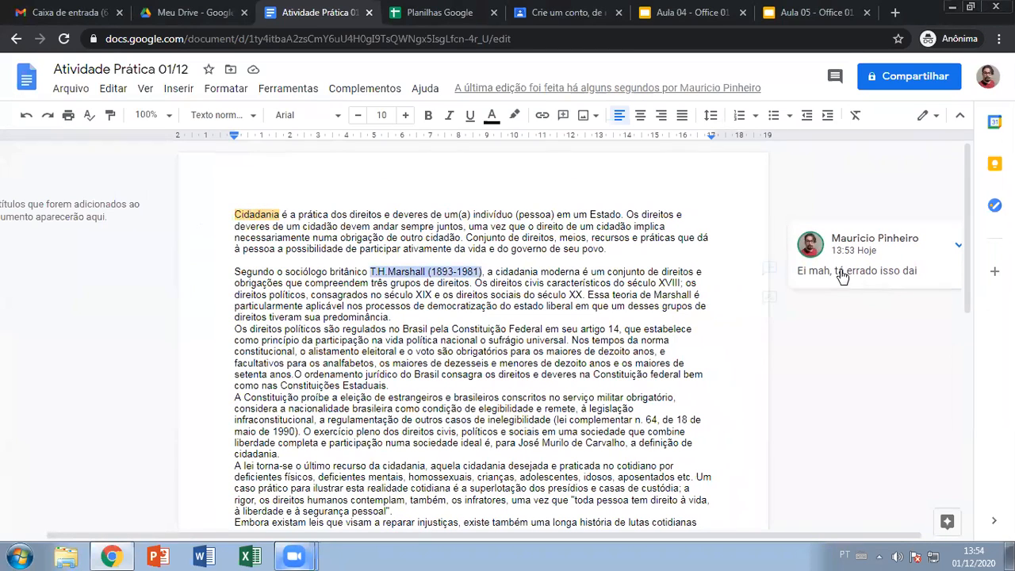
- Comment 'Procurar referências sobre o autor citado' on T.H.Marshall (1893-1981)
left_click(768, 267)
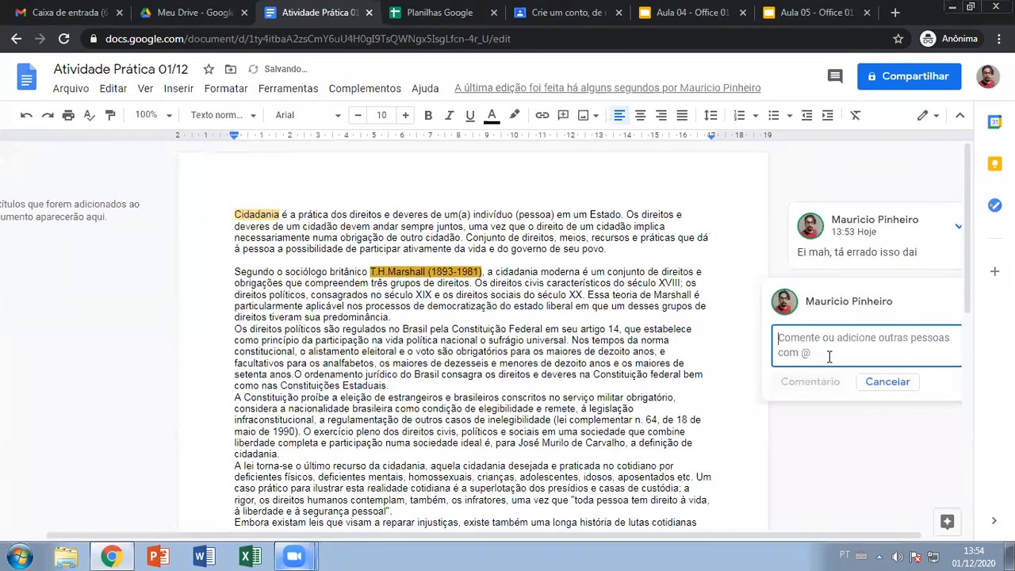
type("Procurar ")
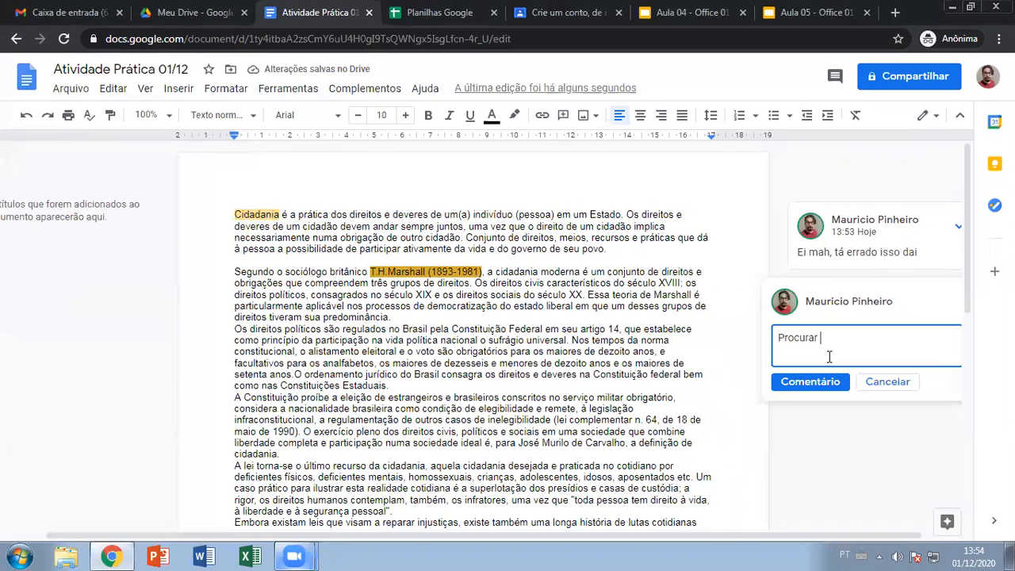
type("referências sobre o a")
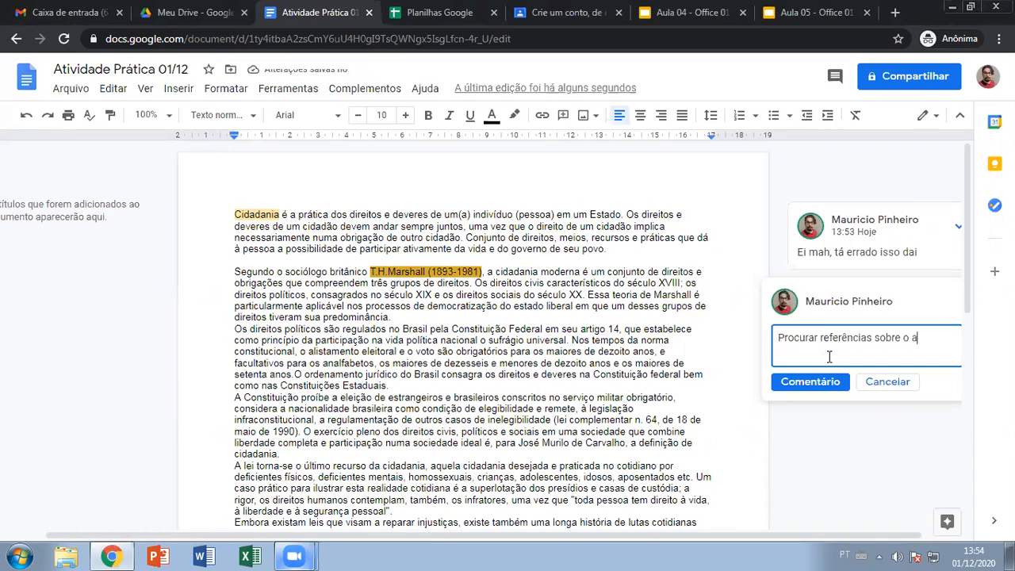
type("utor citado.")
left_click(830, 382)
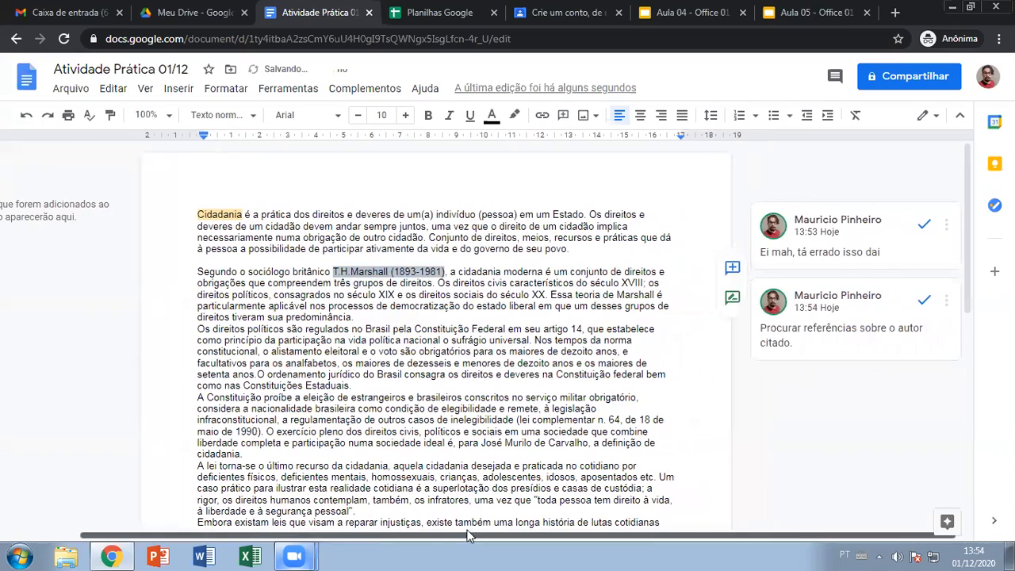
scroll(864, 295, "down", 2)
scroll(849, 317, "up", 2)
scroll(818, 359, "down", 2)
scroll(820, 367, "up", 1)
scroll(820, 368, "up", 1)
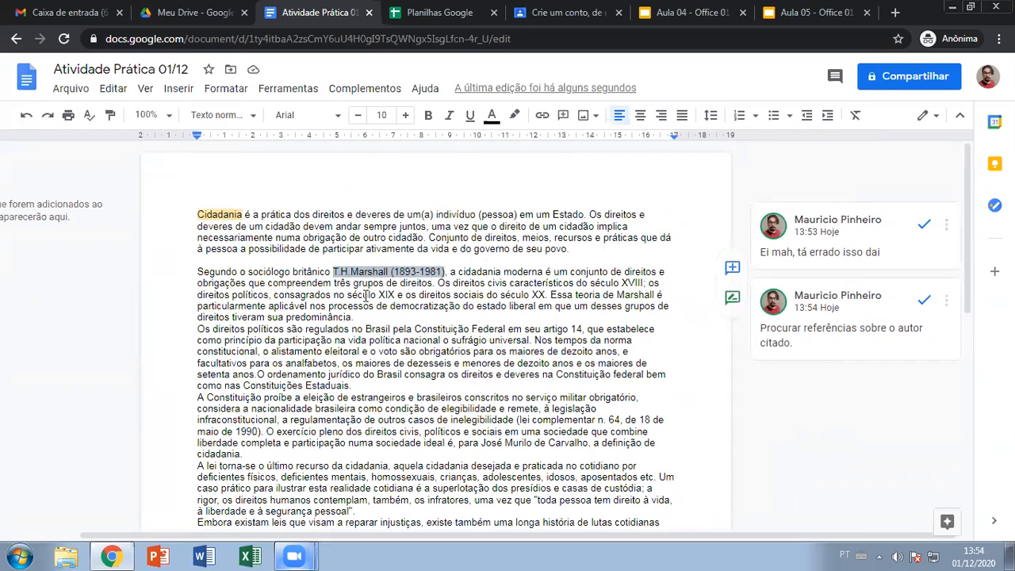
- Reply 'Olha já tá feito isso dai' in the Cidadania comment thread
left_click(224, 212)
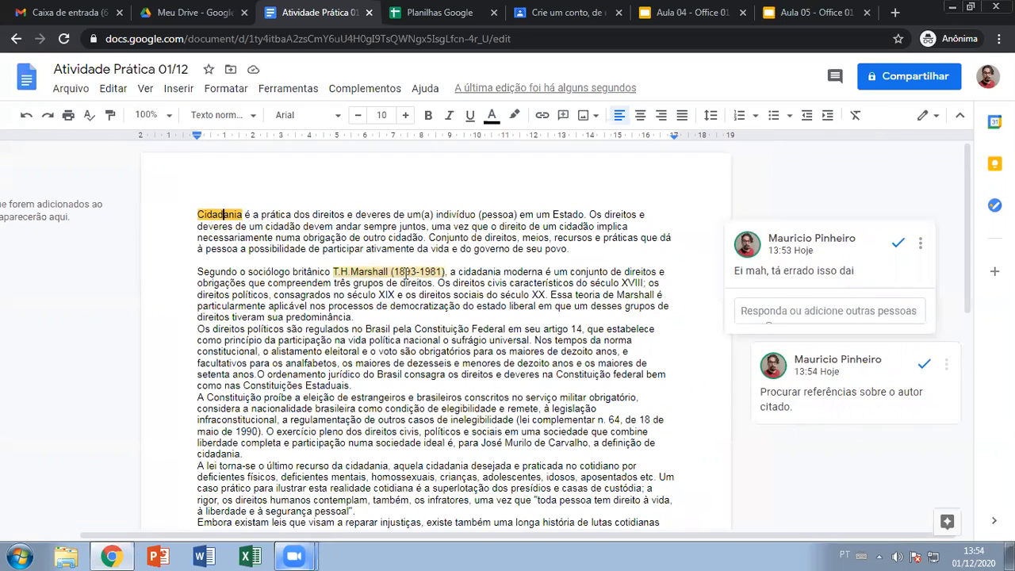
left_click(406, 271)
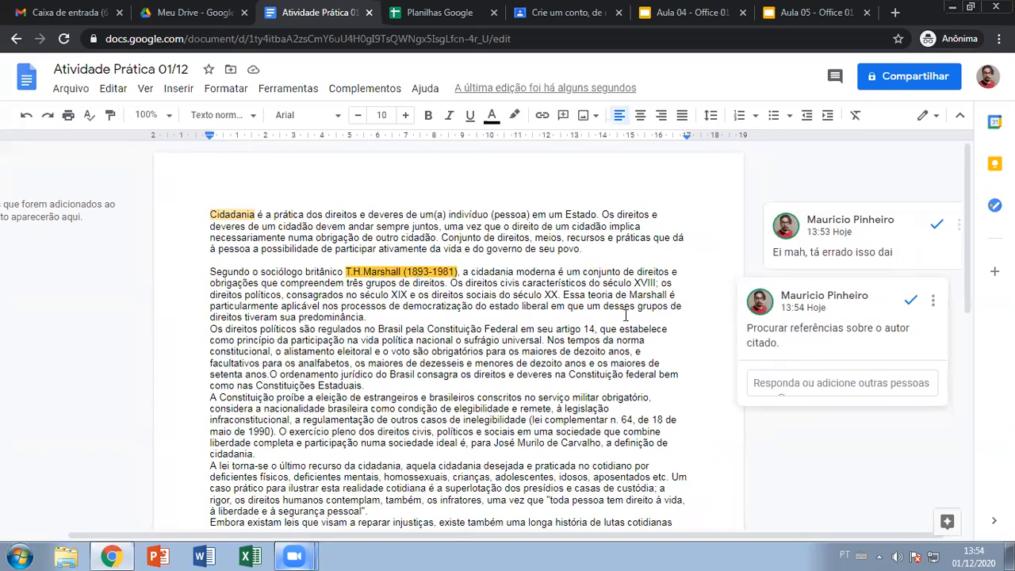
left_click(228, 214)
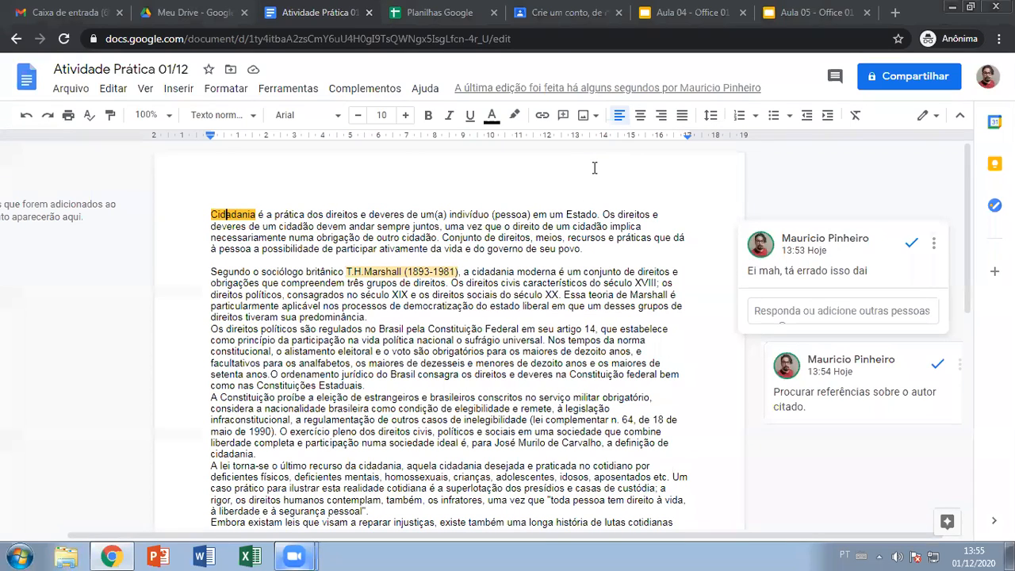
left_click(805, 310)
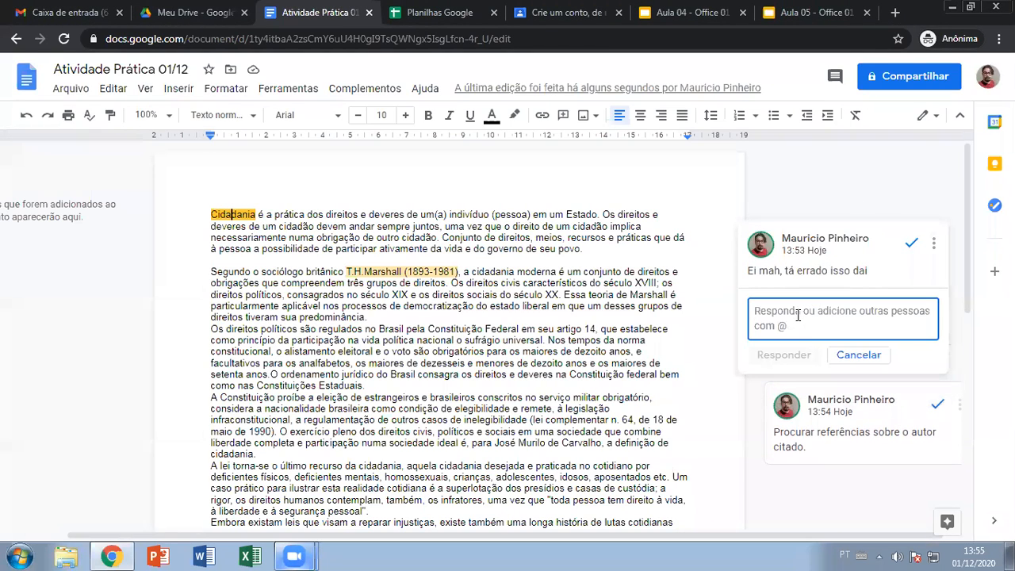
type("O")
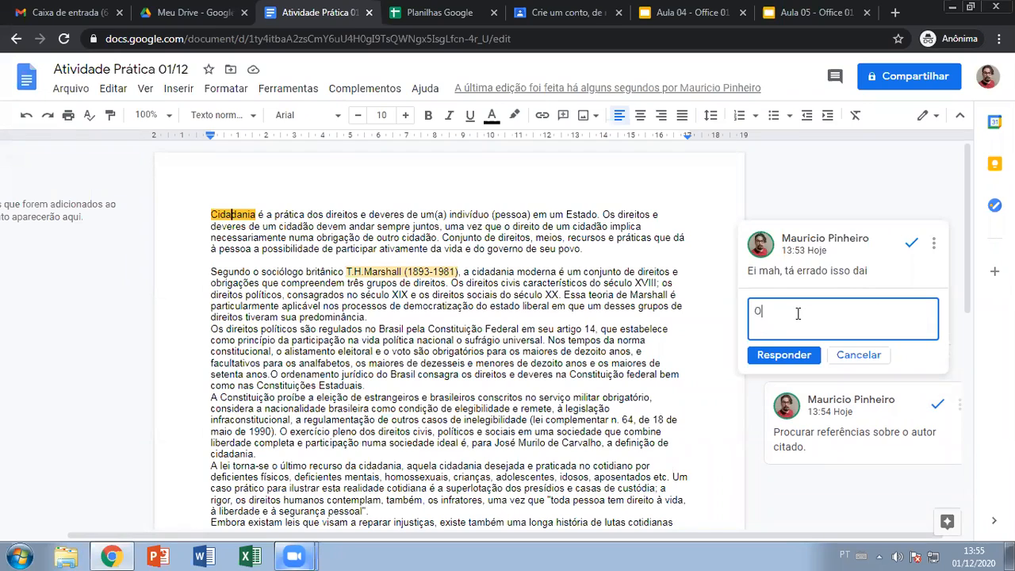
type("lha já tá feito isso dai")
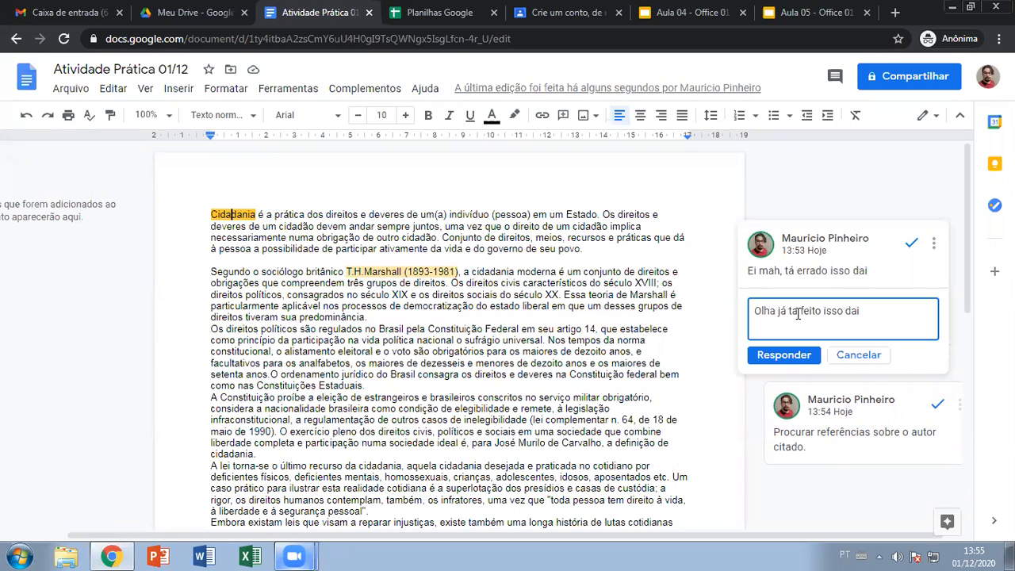
left_click(785, 354)
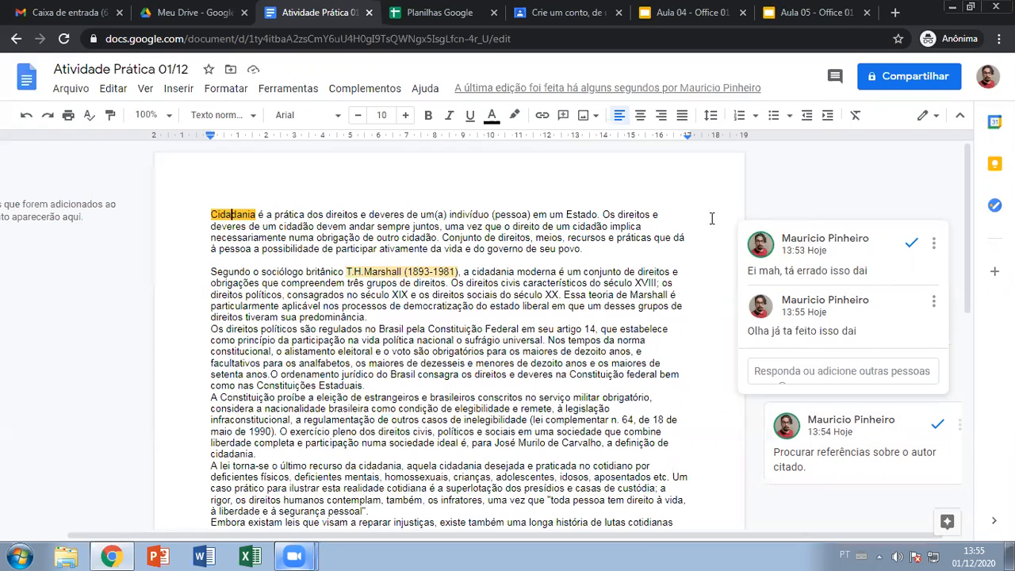
- Resolve the comments on Cidadania and on T.H.Marshall
left_click(907, 243)
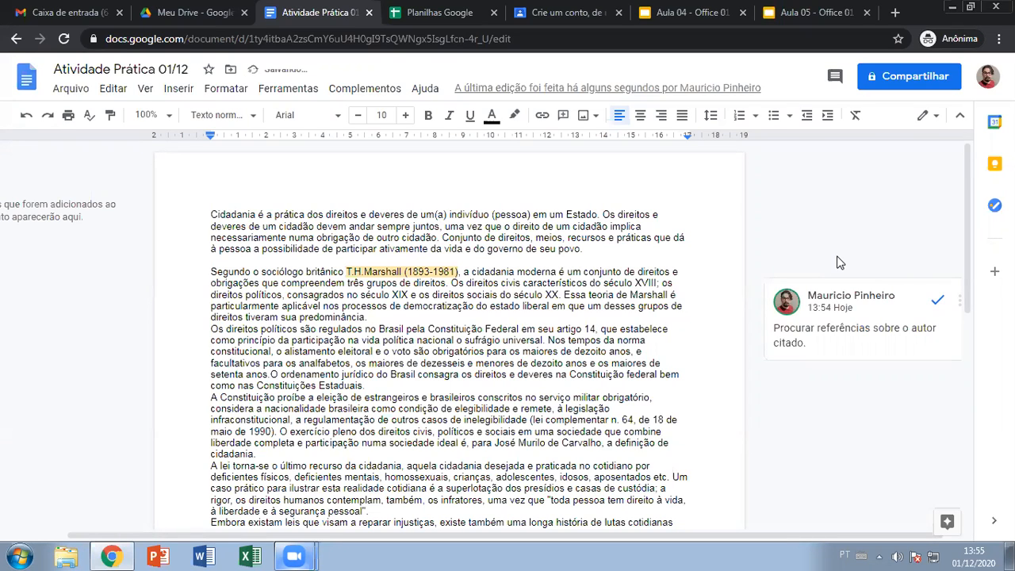
left_click(388, 271)
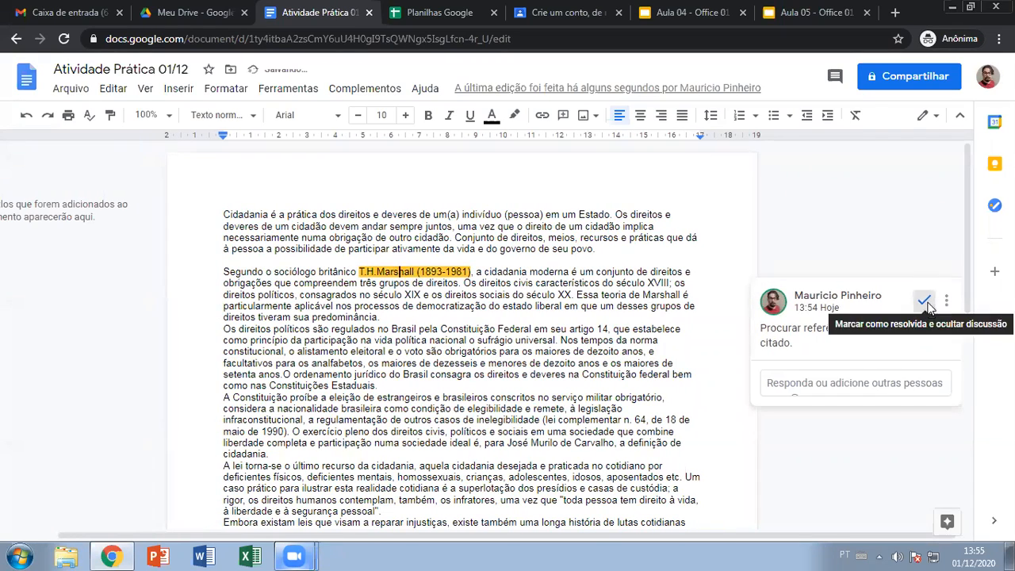
left_click(923, 300)
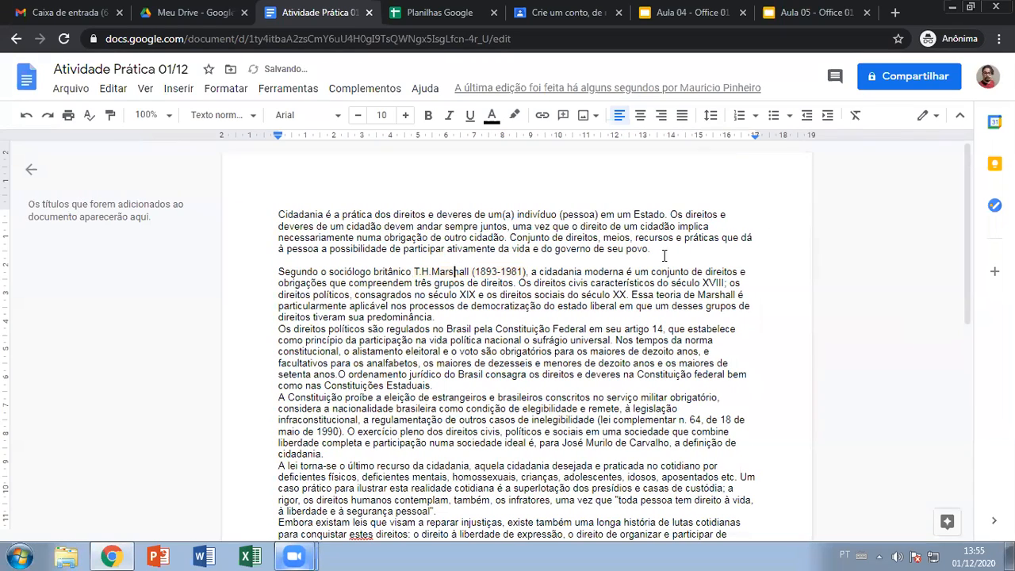
- Delete the empty line above the paragraph starting with Segundo
left_click(277, 261)
key("BackSpace")
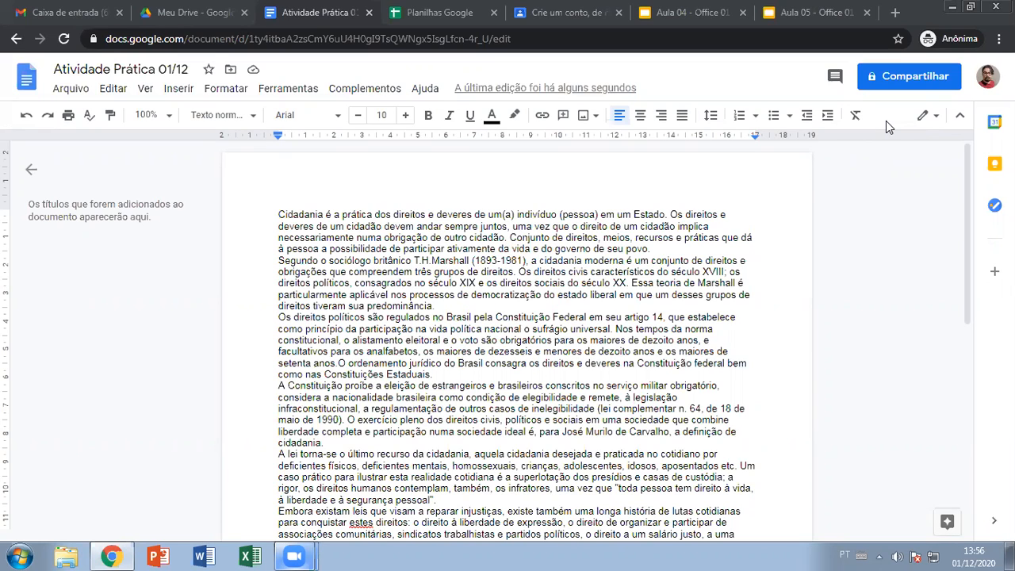
left_click_drag(278, 214, 323, 215)
left_click(350, 235)
triple_click(307, 217)
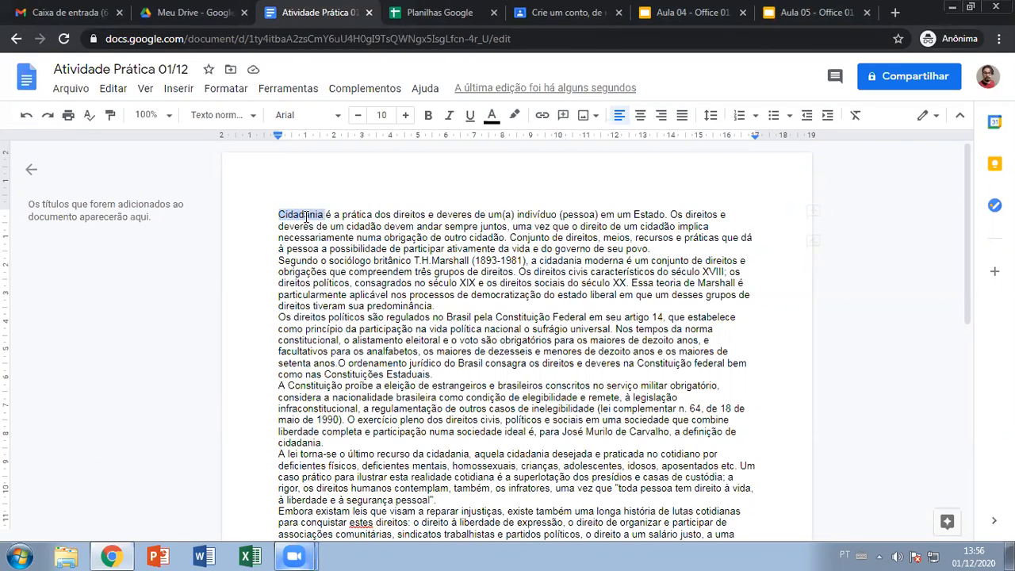
left_click(813, 211)
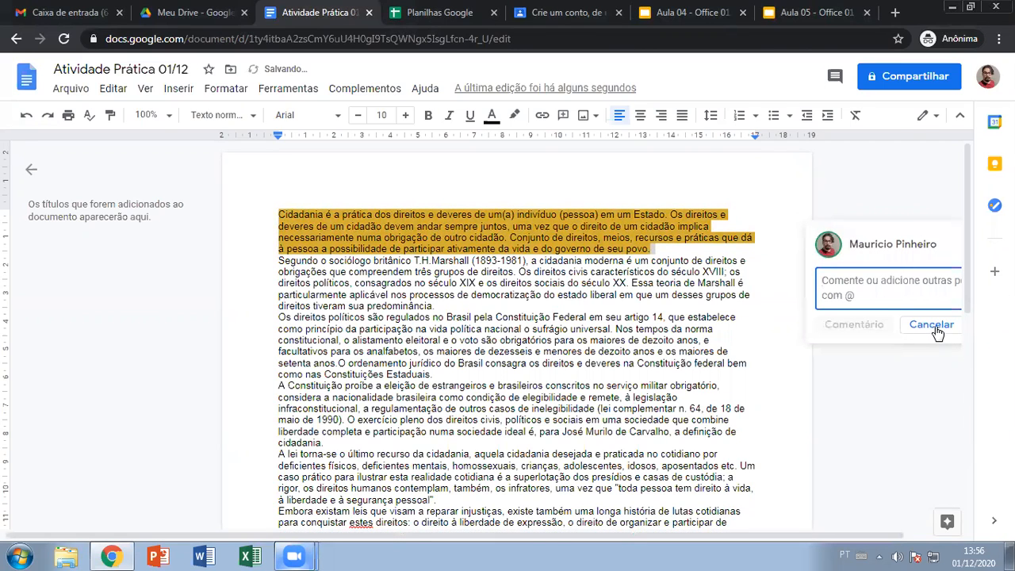
left_click_drag(574, 535, 722, 535)
left_click(872, 325)
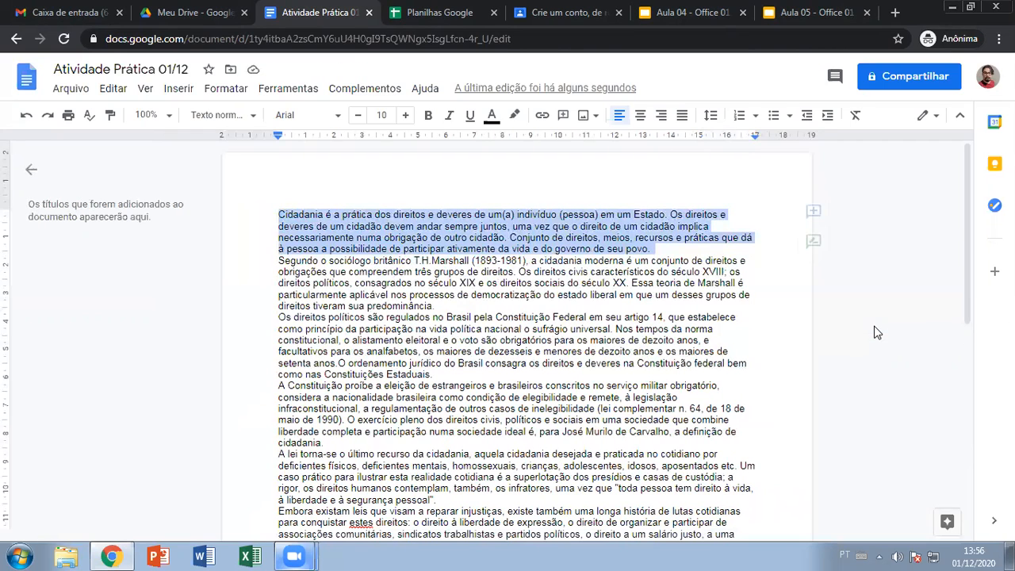
left_click(824, 330)
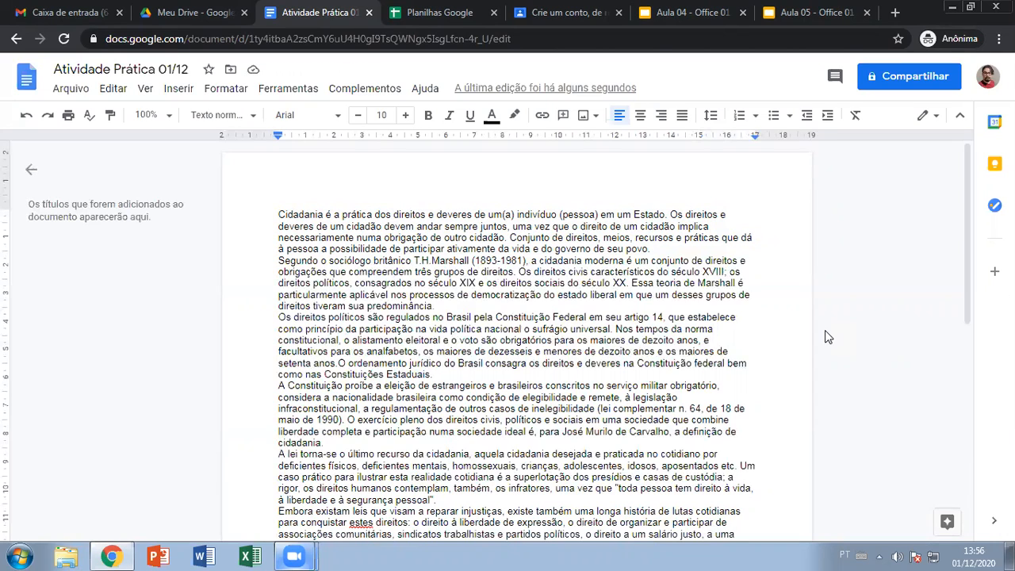
left_click_drag(651, 249, 259, 210)
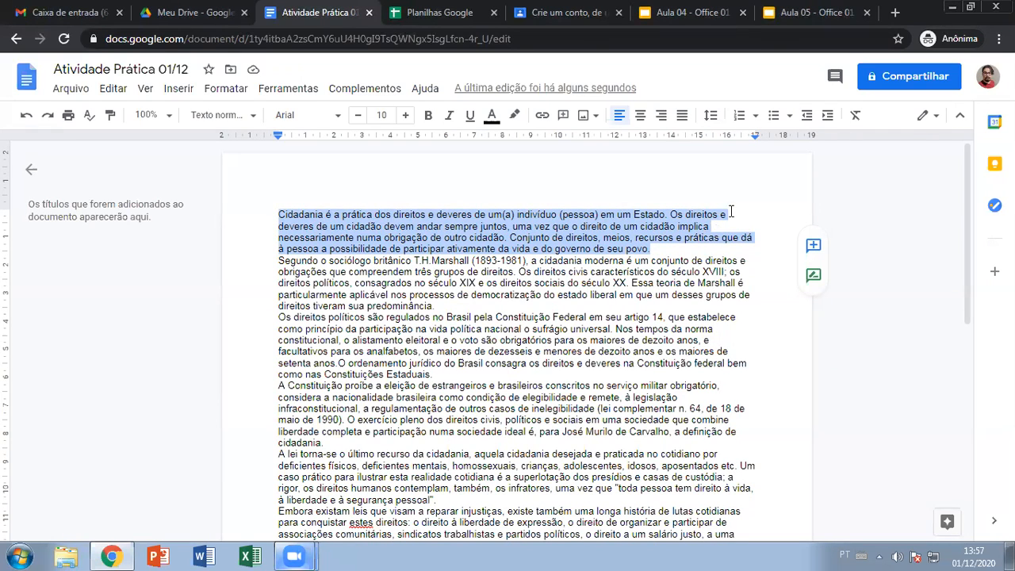
- Present Aula 04 - Office 01 through the spell-checker, word count and corrections slides, then exit
left_click(668, 13)
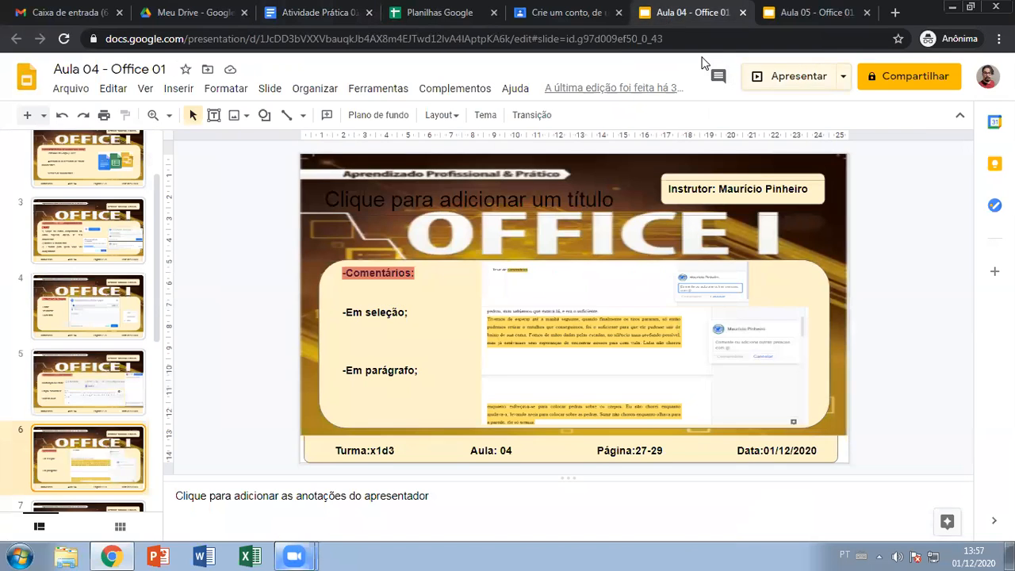
key("ctrl+F5")
key("Right")
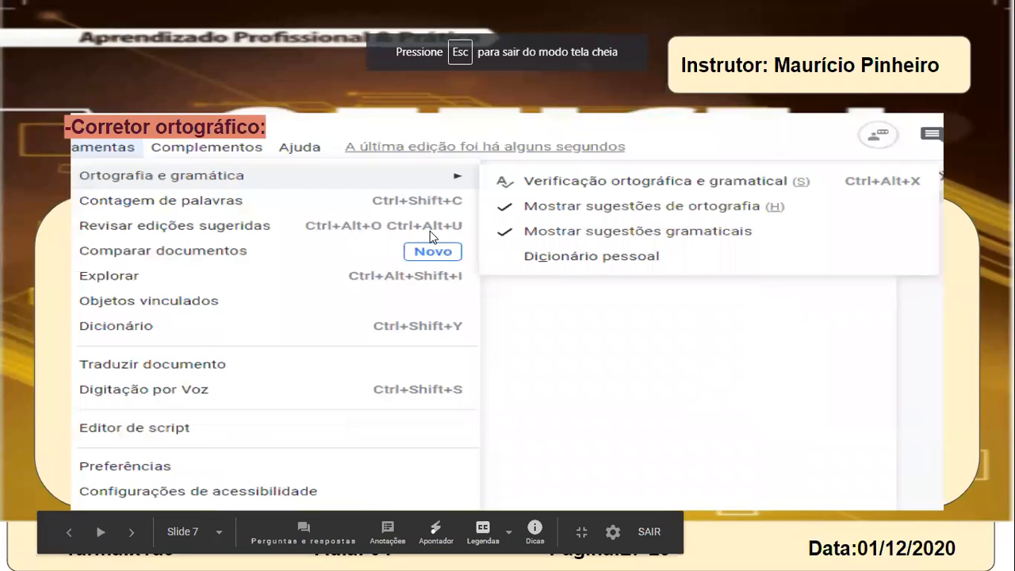
key("Right")
key("Right")
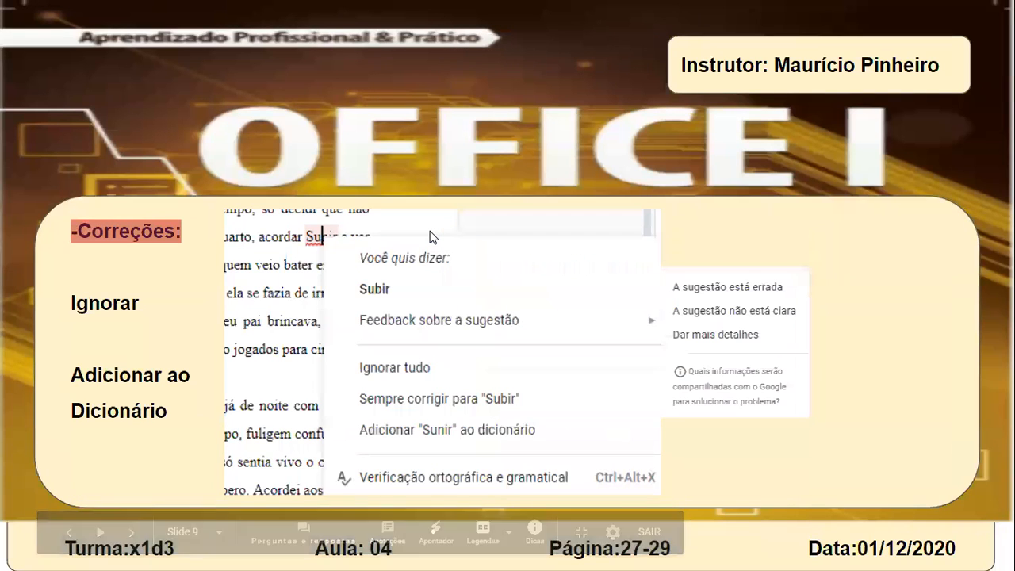
key("Right")
key("Left")
key("Left")
key("Left")
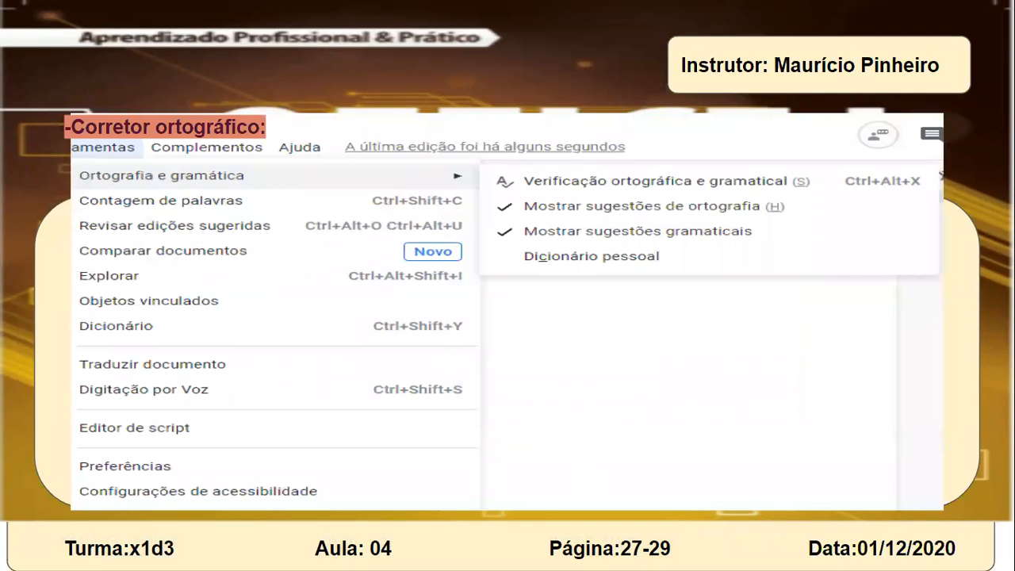
key("Escape")
- In Atividade Prática 01/12, look over Ferramentas > Ortografia e gramática, then close the menu
left_click(317, 12)
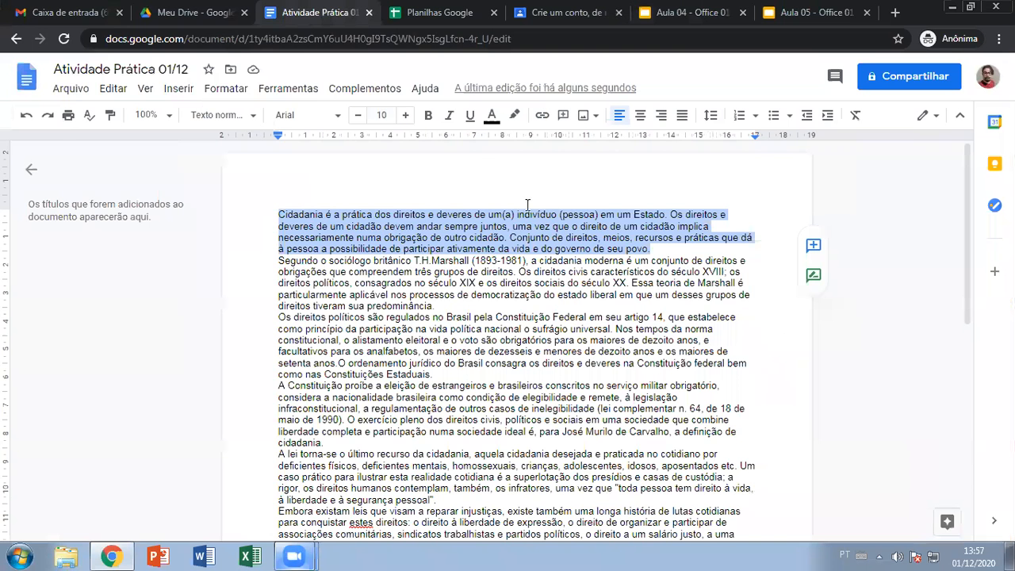
scroll(631, 281, "down", 3)
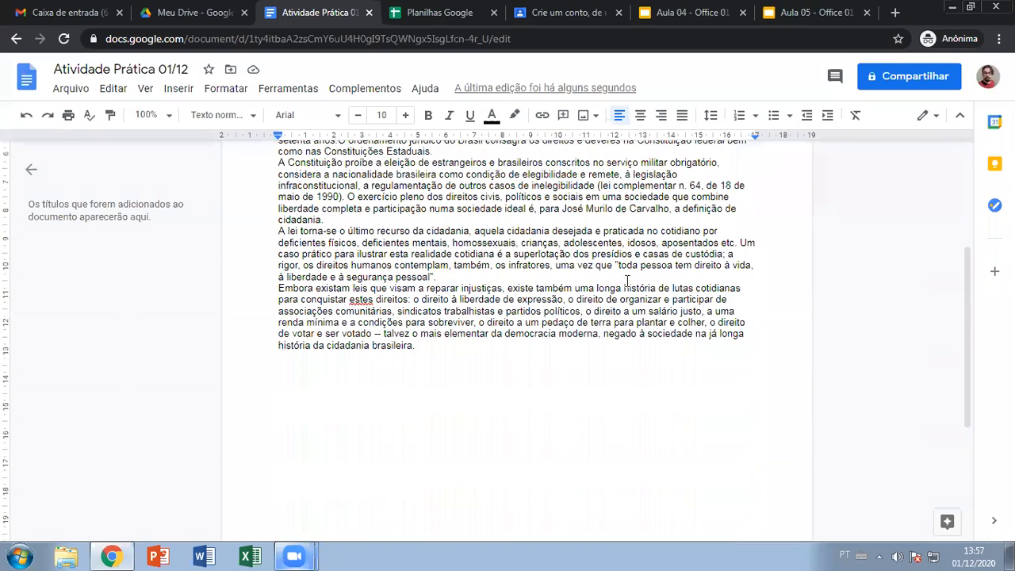
scroll(555, 301, "up", 3)
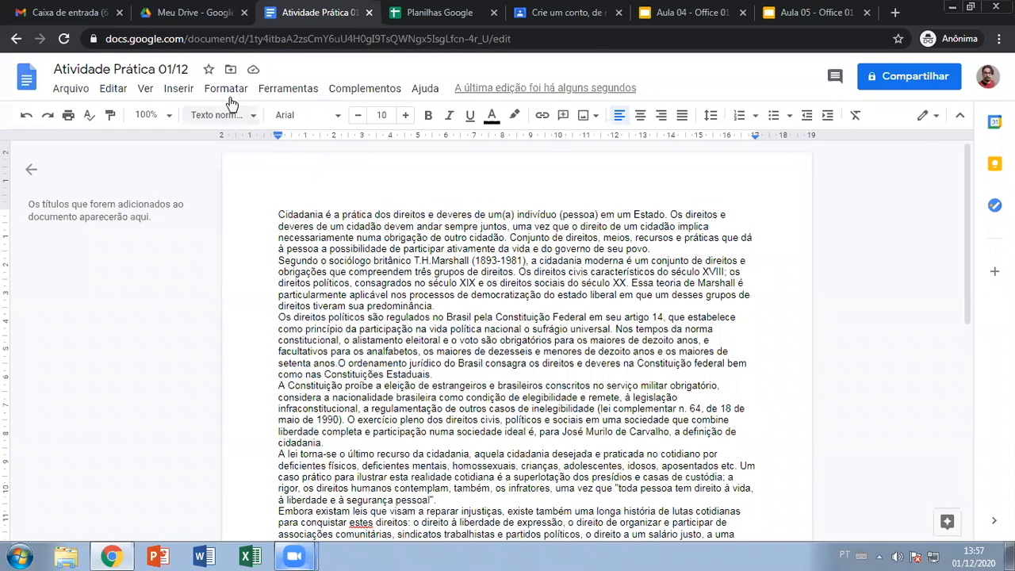
left_click(282, 88)
mouse_move(315, 121)
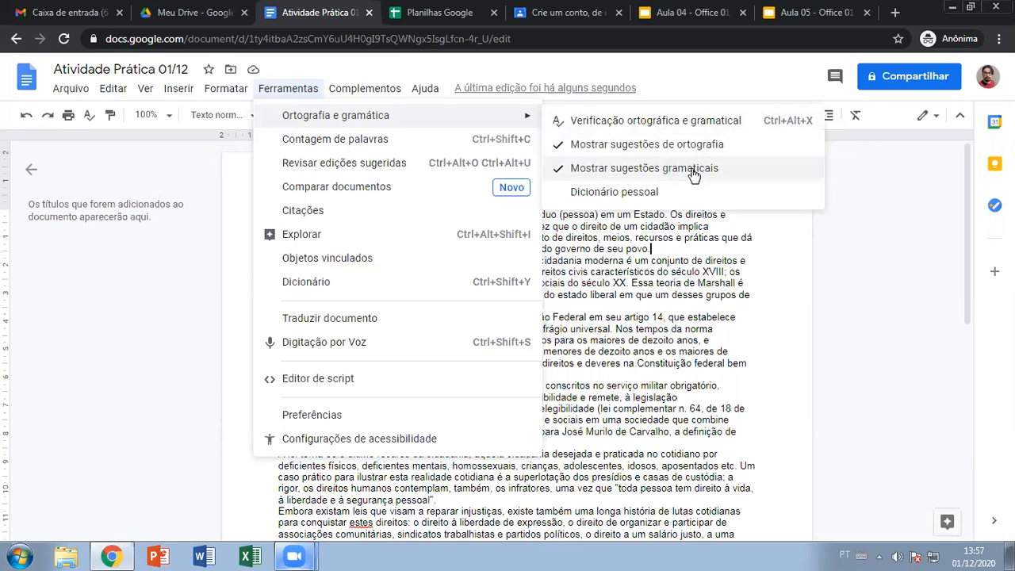
left_click(824, 306)
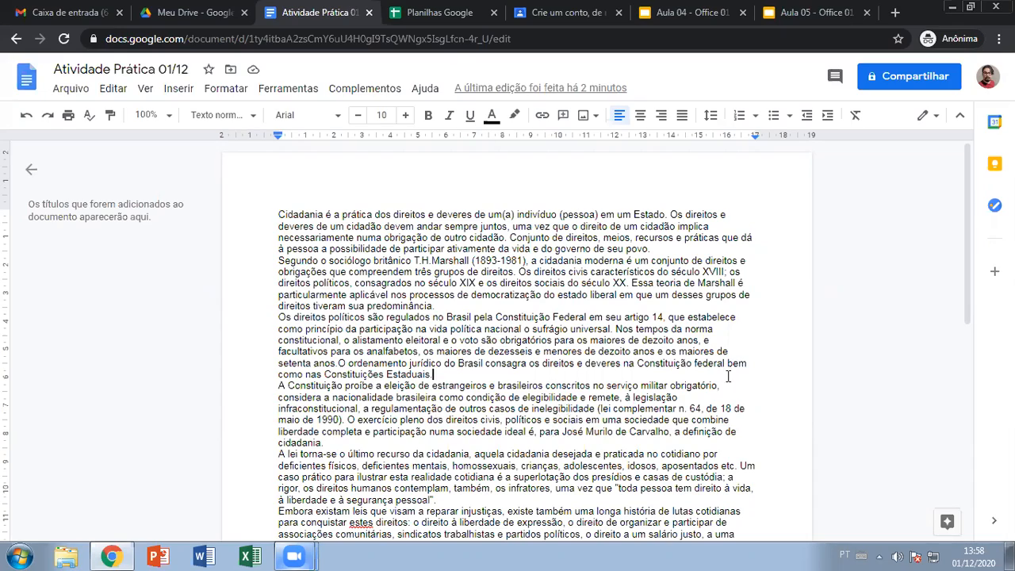
- Change 'Constituição' to 'Constituicao' by replacing the accented ã with a plain a
scroll(511, 379, "down", 5)
scroll(511, 379, "up", 3)
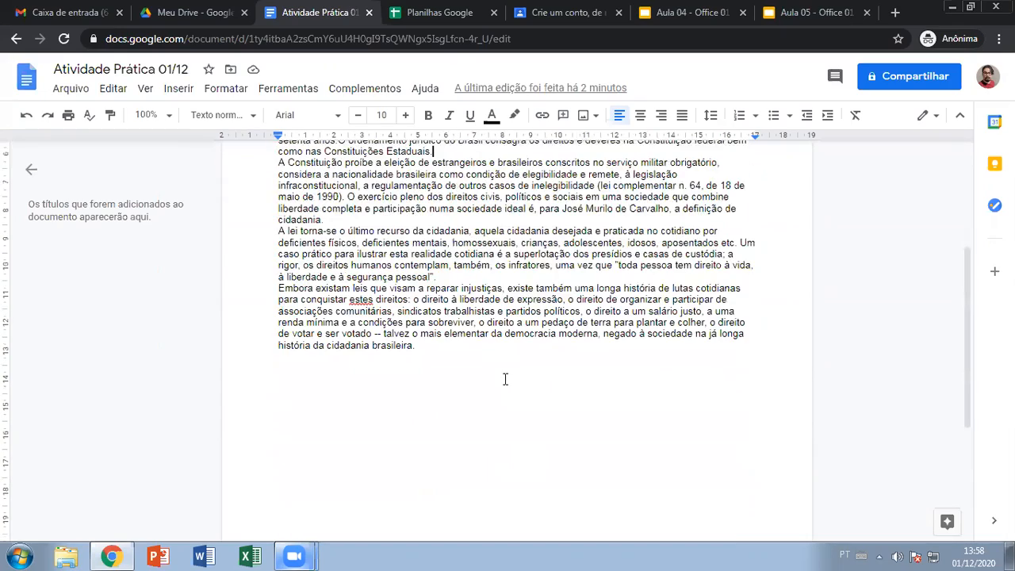
scroll(516, 385, "up", 1)
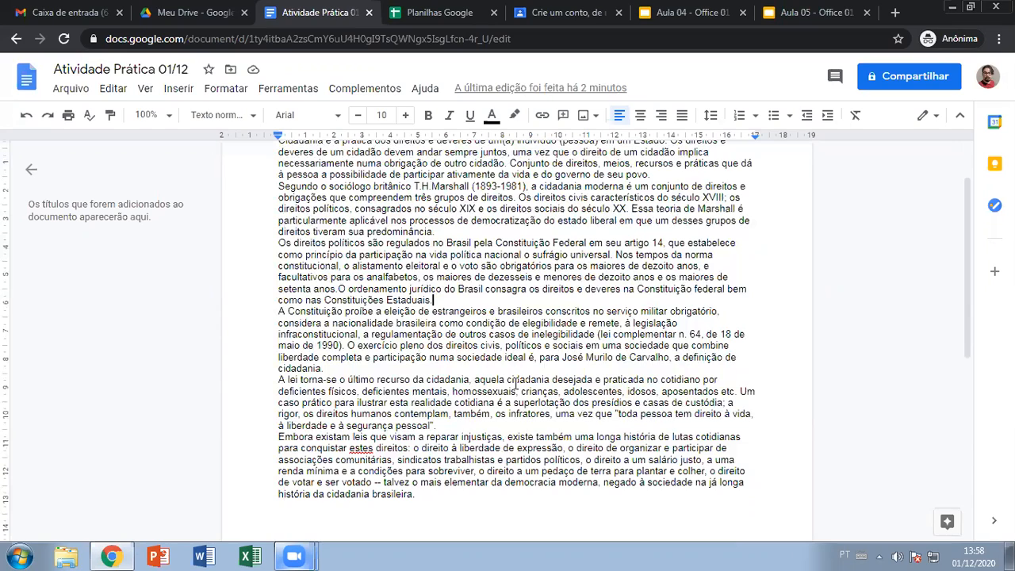
left_click(547, 243)
key("BackSpace")
type("a")
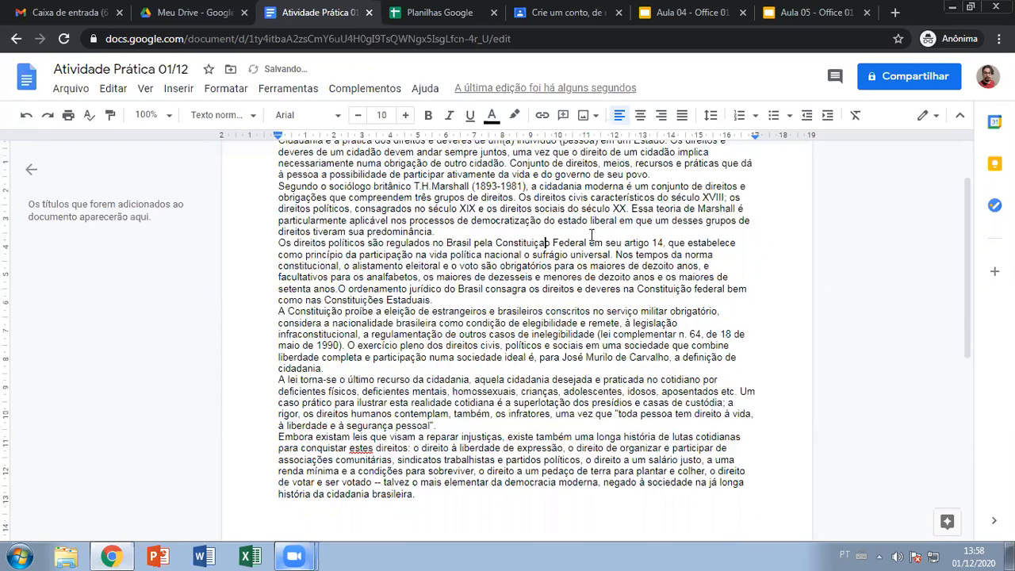
- Replace the â in 'predominância' with a plain a, making it 'predominancia'
scroll(445, 254, "up", 1)
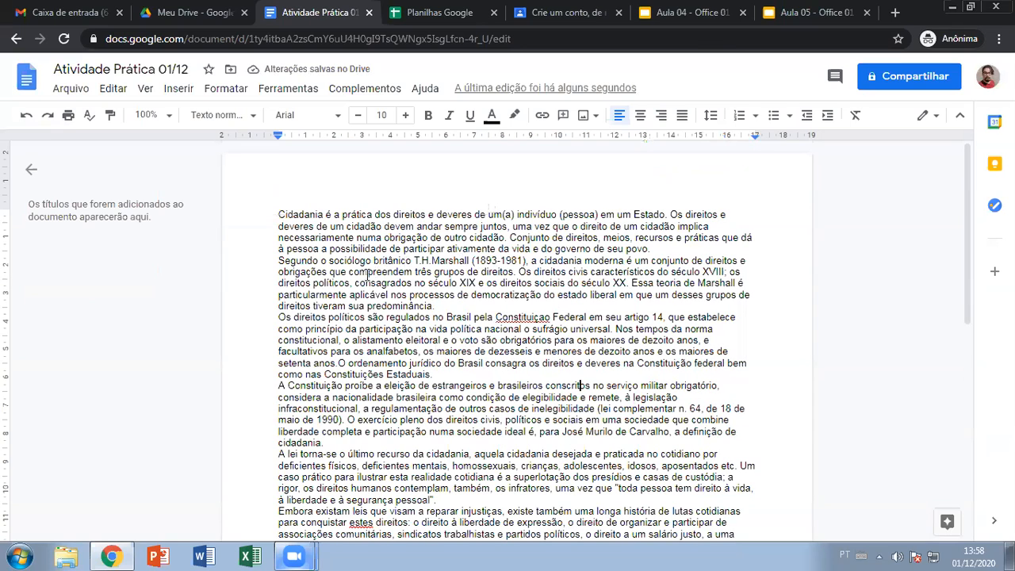
left_click(413, 305)
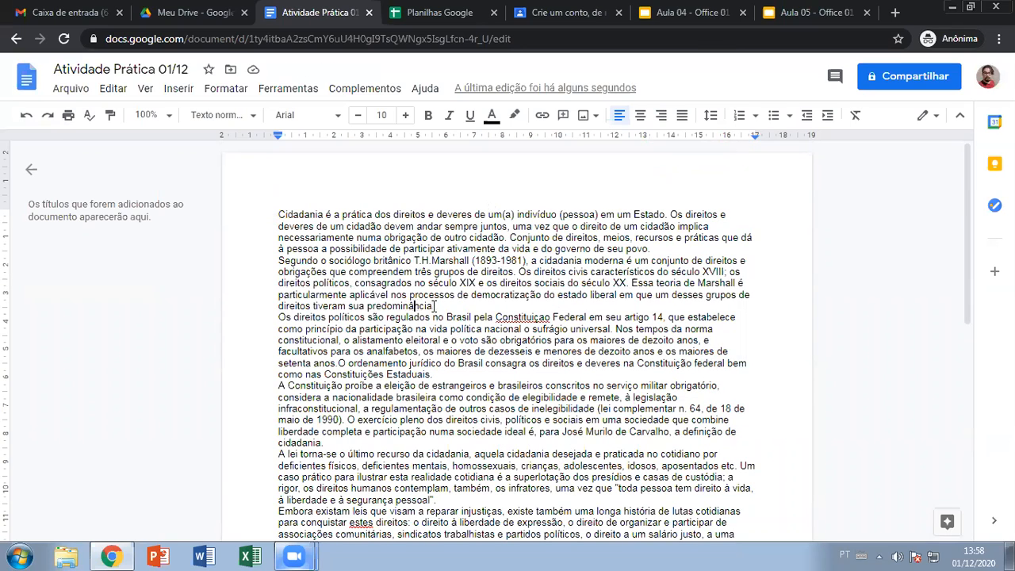
key("BackSpace")
type("a")
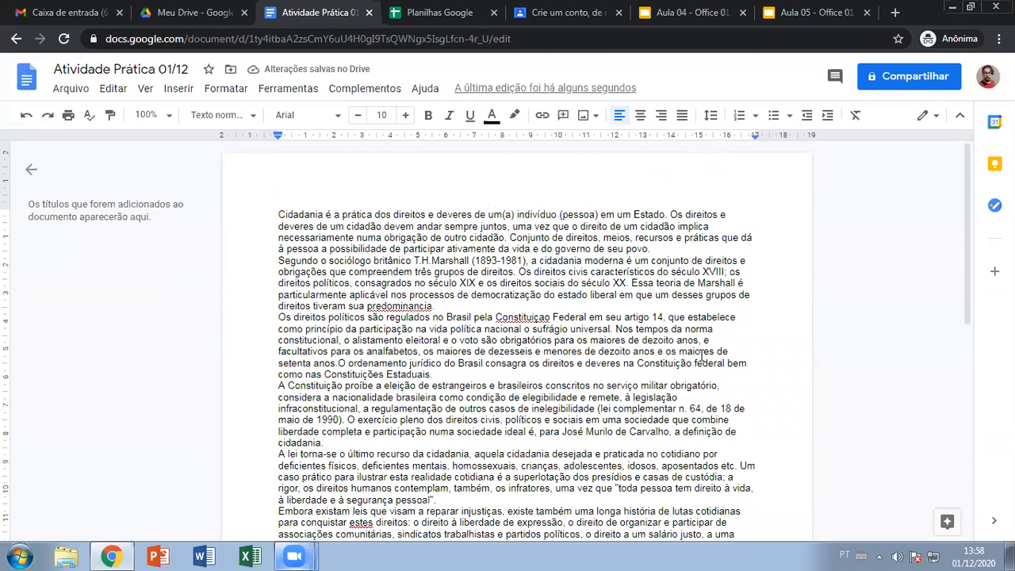
scroll(702, 356, "down", 1)
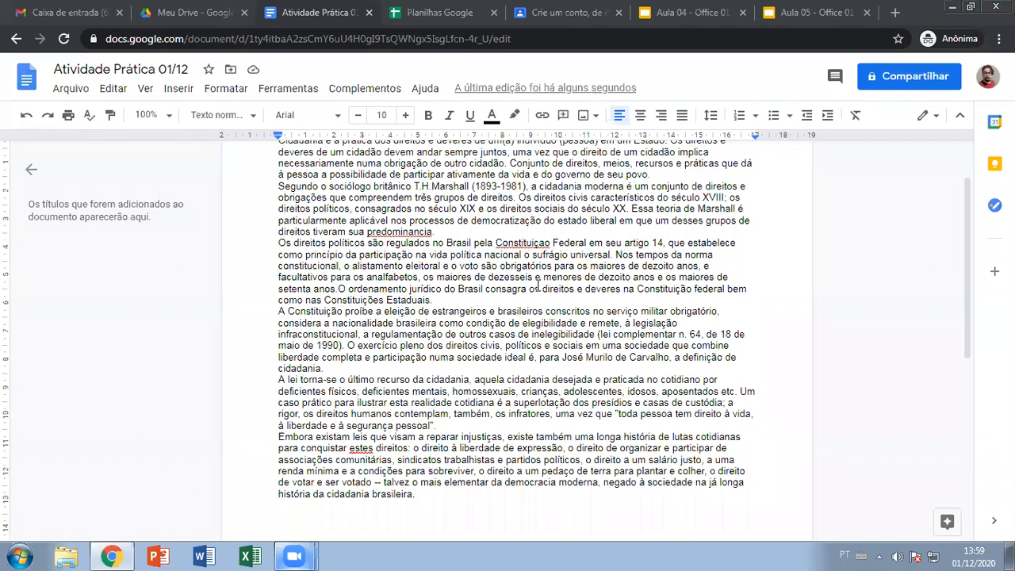
scroll(567, 295, "up", 2)
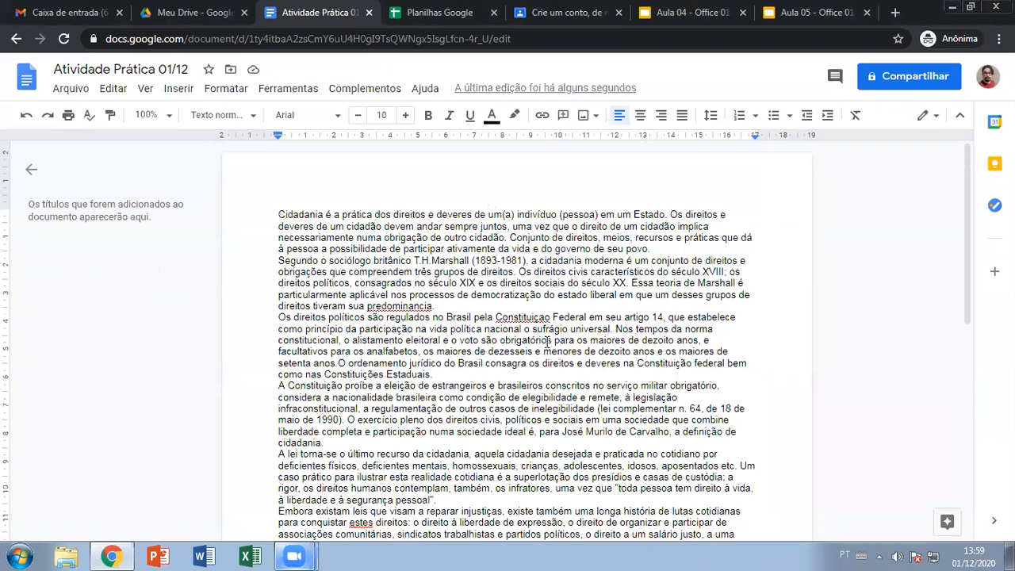
- Accept the spell-check suggestion that restores 'predominância'
left_click(409, 304)
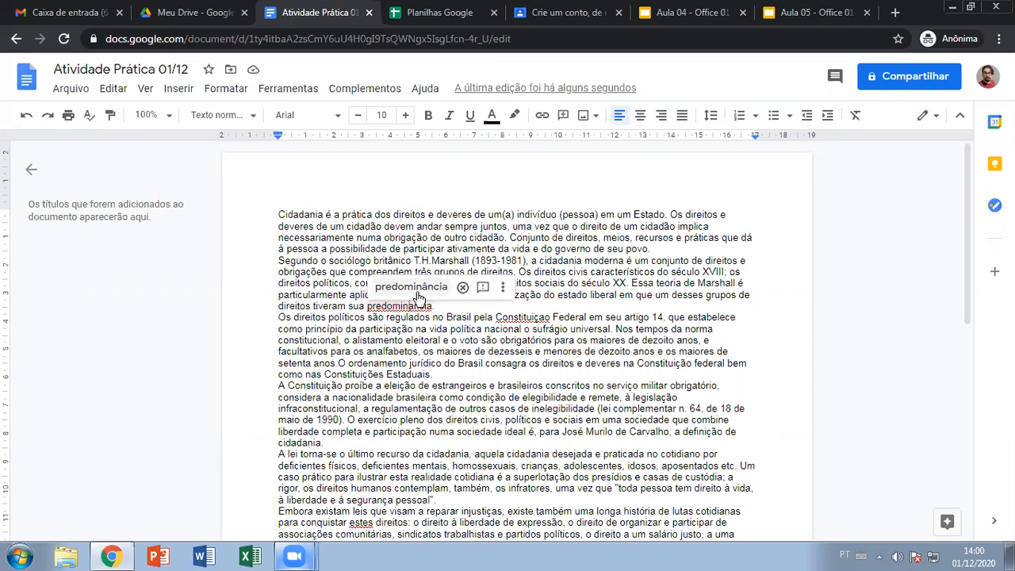
left_click(373, 317)
left_click(394, 307)
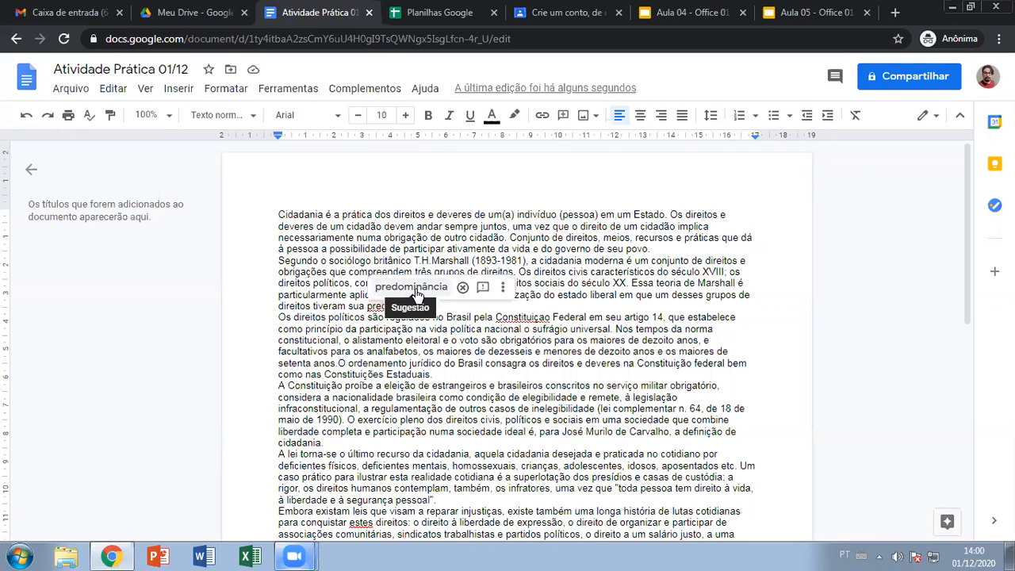
left_click(417, 293)
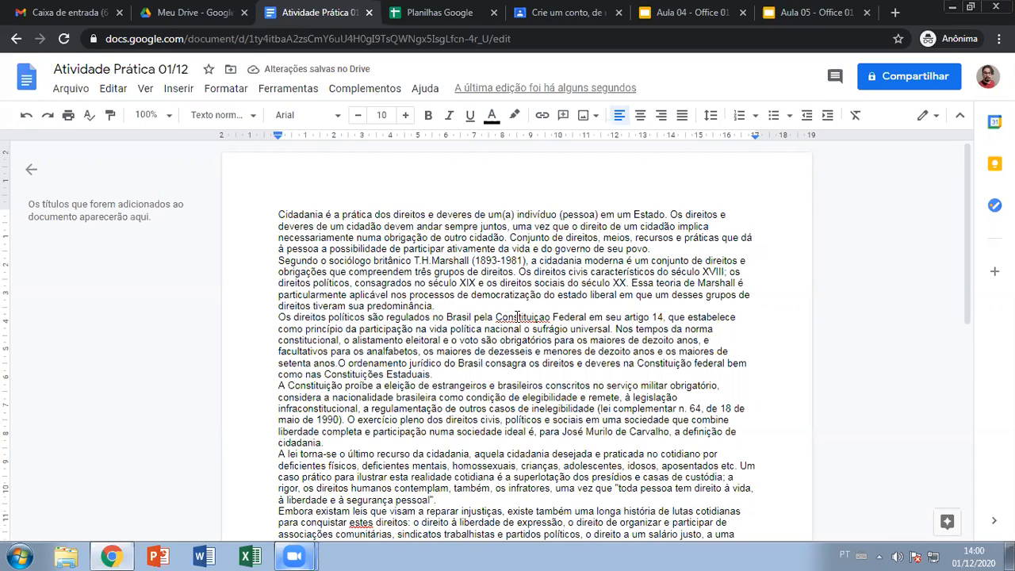
- Correct 'Constituicao' to 'Constituição' from the spelling menu and place the caret after the last paragraph
left_click(518, 317)
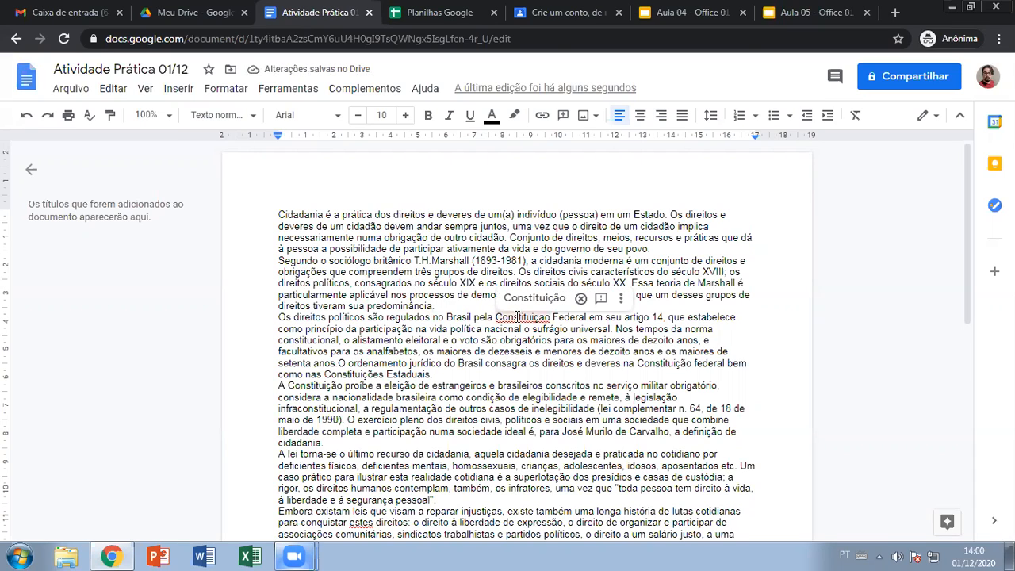
right_click(522, 318)
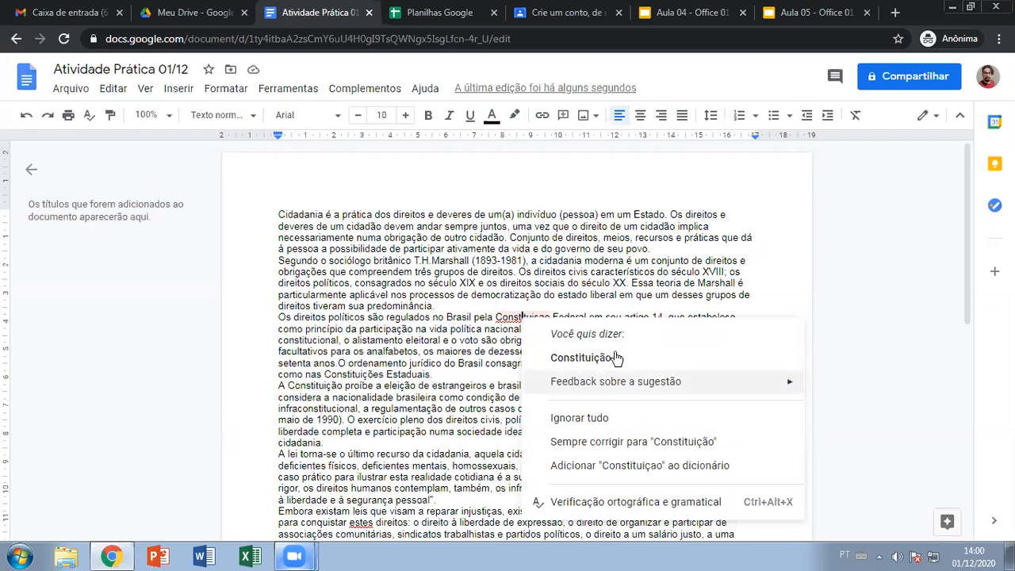
left_click(601, 361)
scroll(493, 357, "down", 1)
scroll(494, 357, "down", 1)
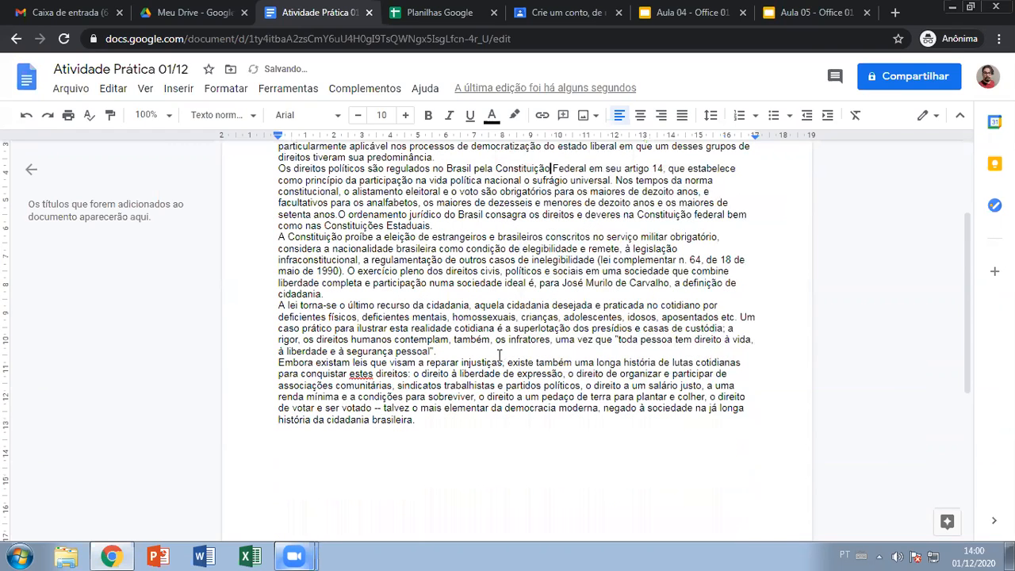
left_click(442, 426)
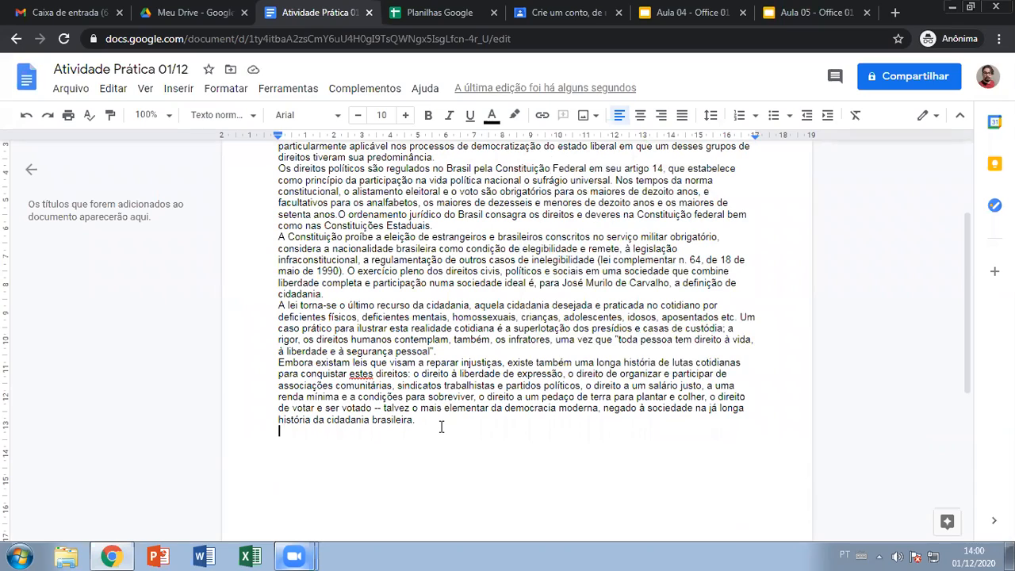
- Type the student's full name on a new line below the final paragraph
key("Return")
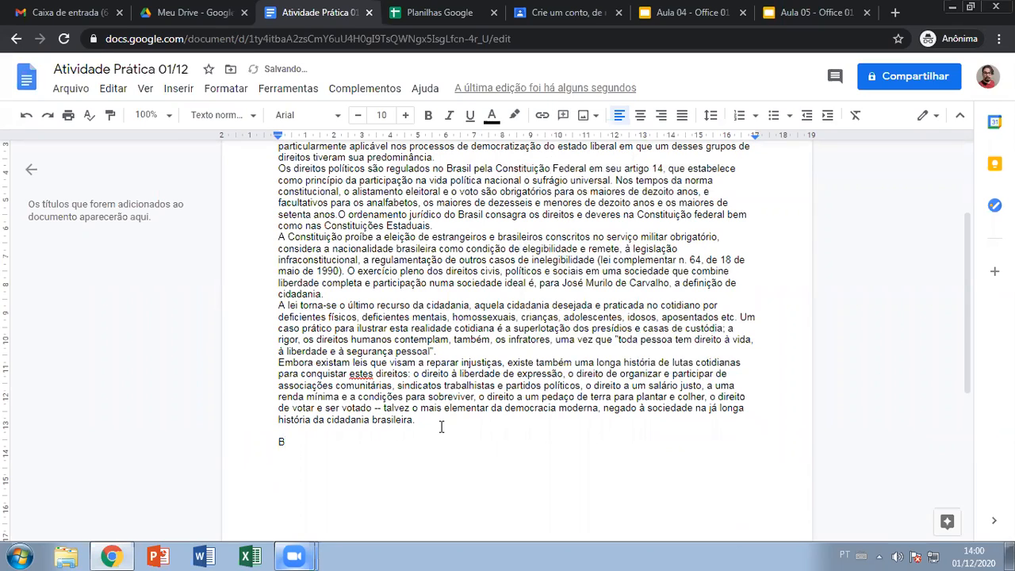
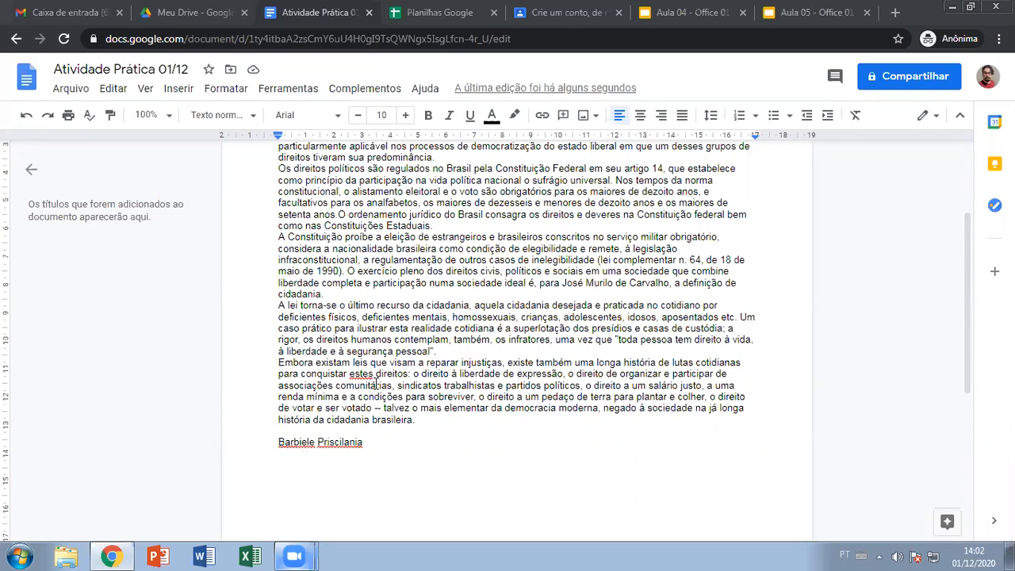
left_click(454, 440)
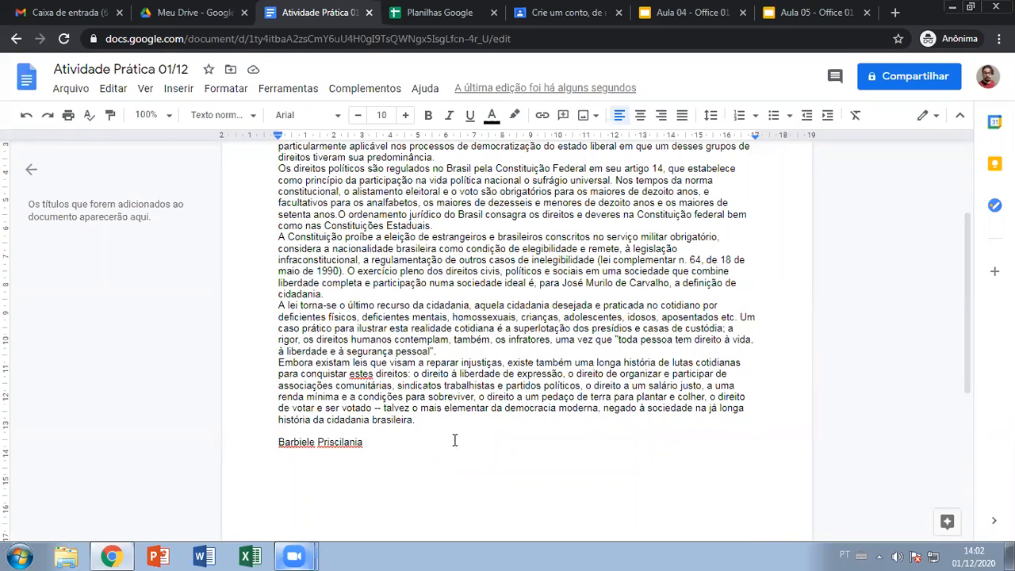
- Dismiss the spelling suggestions for both the first name and the surname
scroll(518, 370, "up", 1)
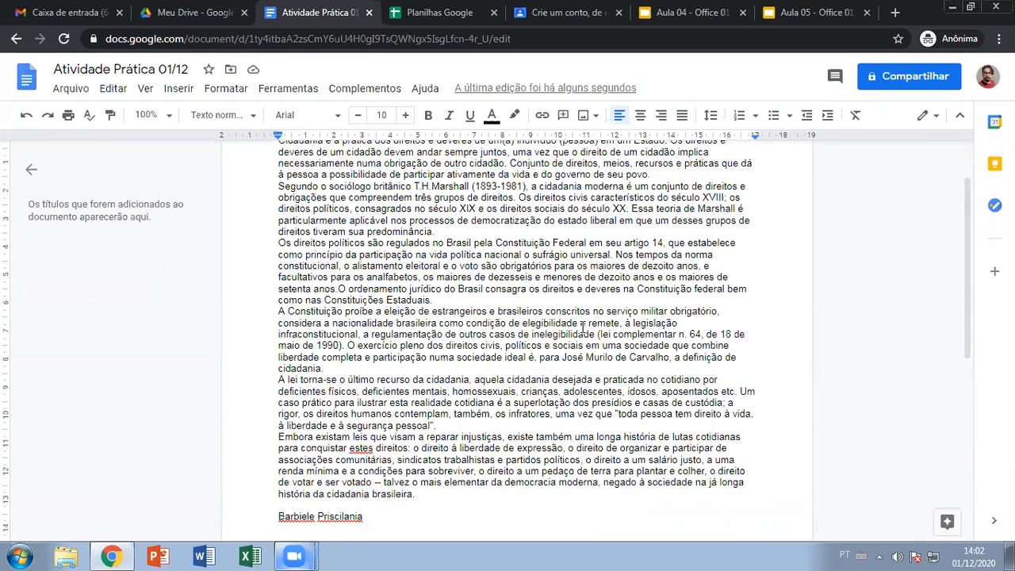
scroll(582, 327, "up", 1)
scroll(563, 328, "down", 3)
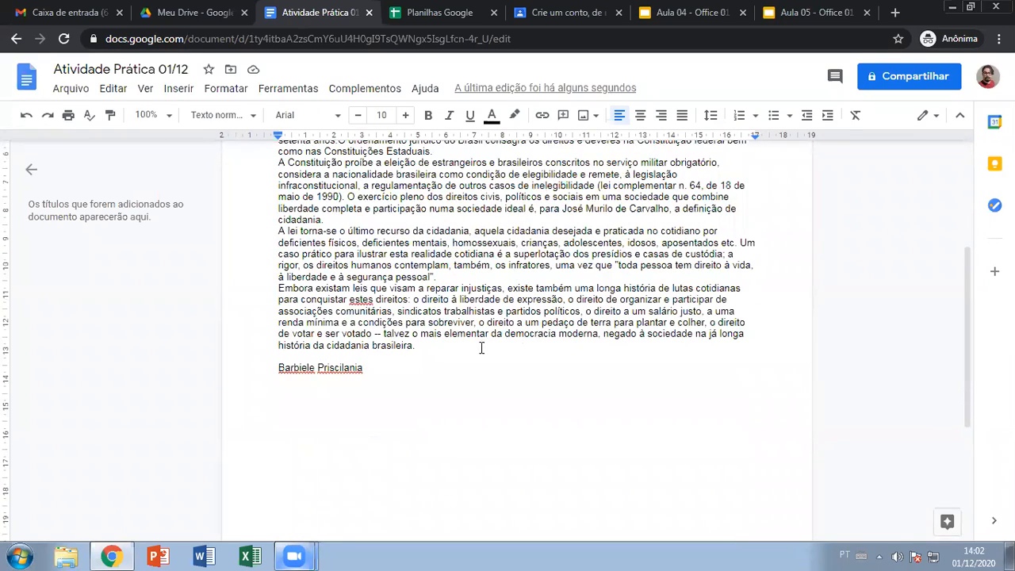
scroll(469, 393, "up", 1)
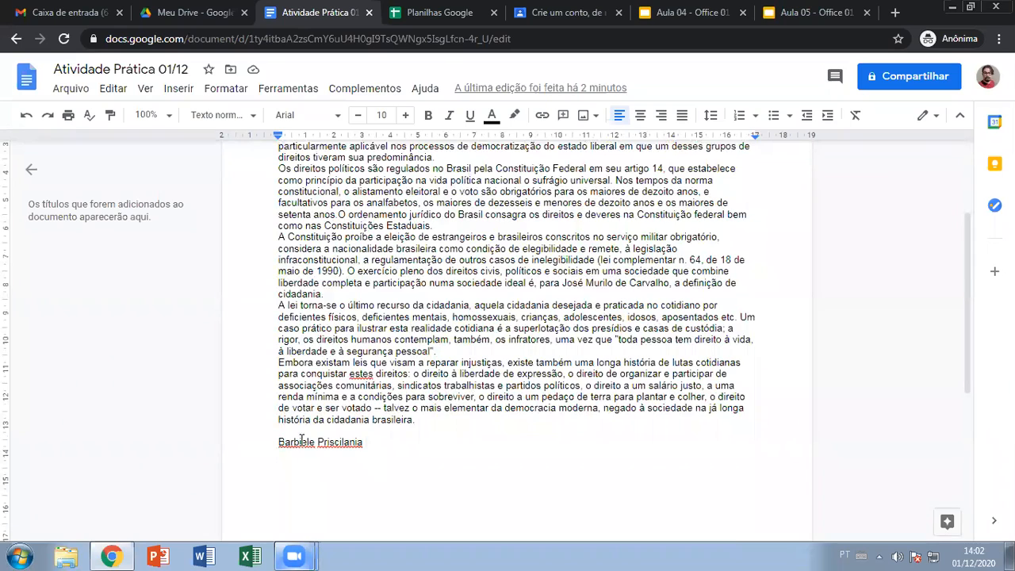
scroll(454, 418, "down", 2)
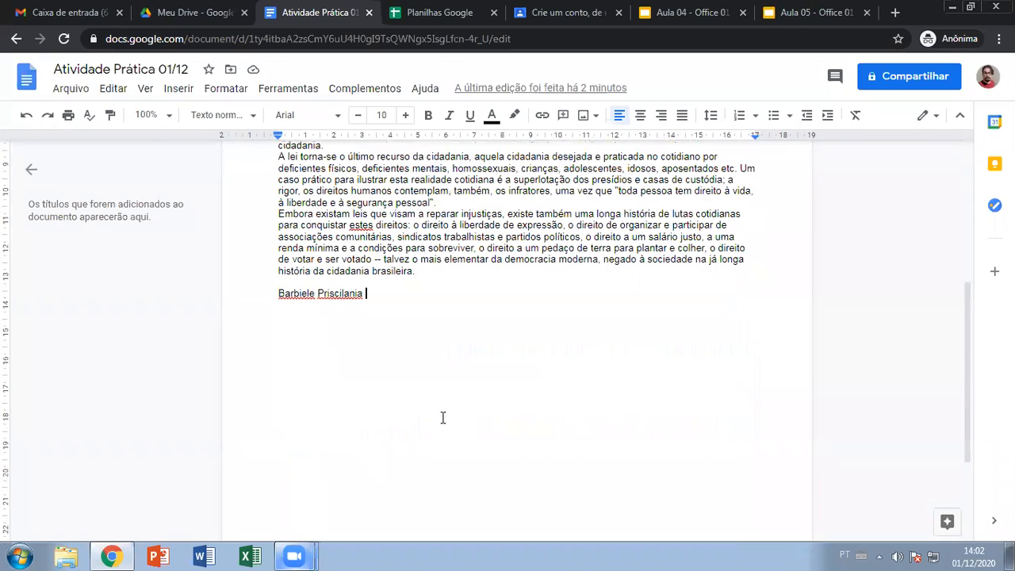
left_click(299, 294)
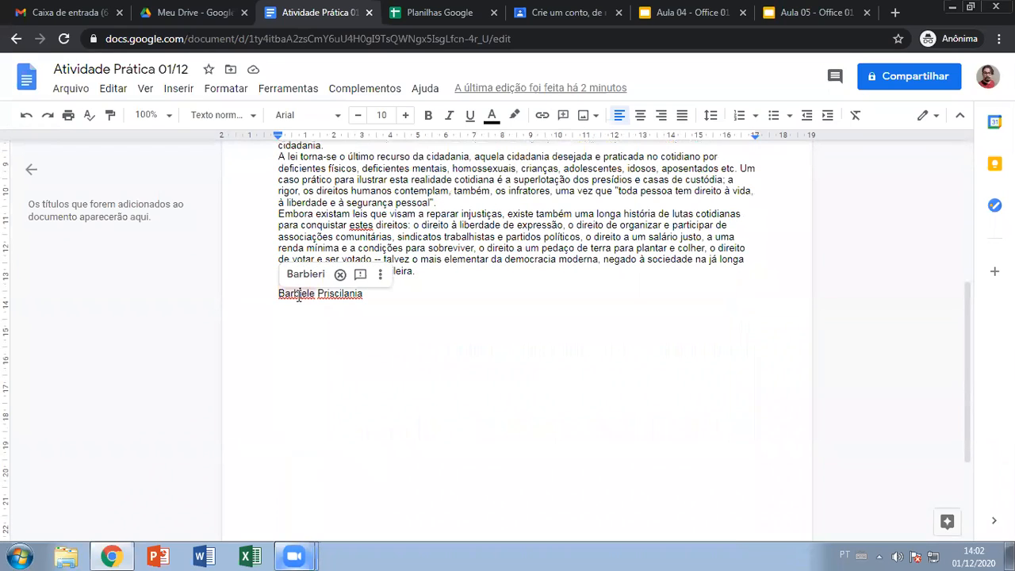
left_click(329, 336)
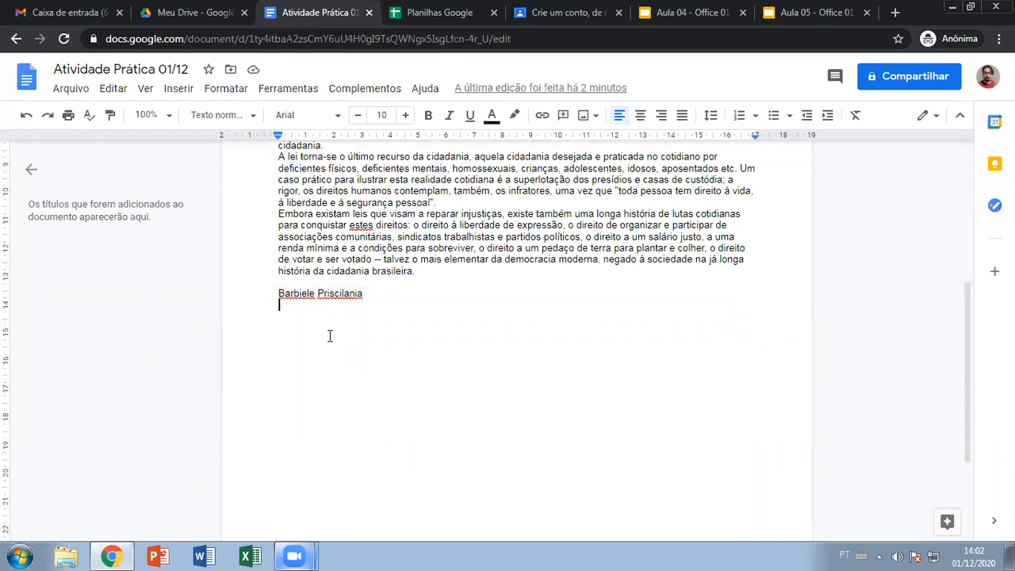
left_click(344, 294)
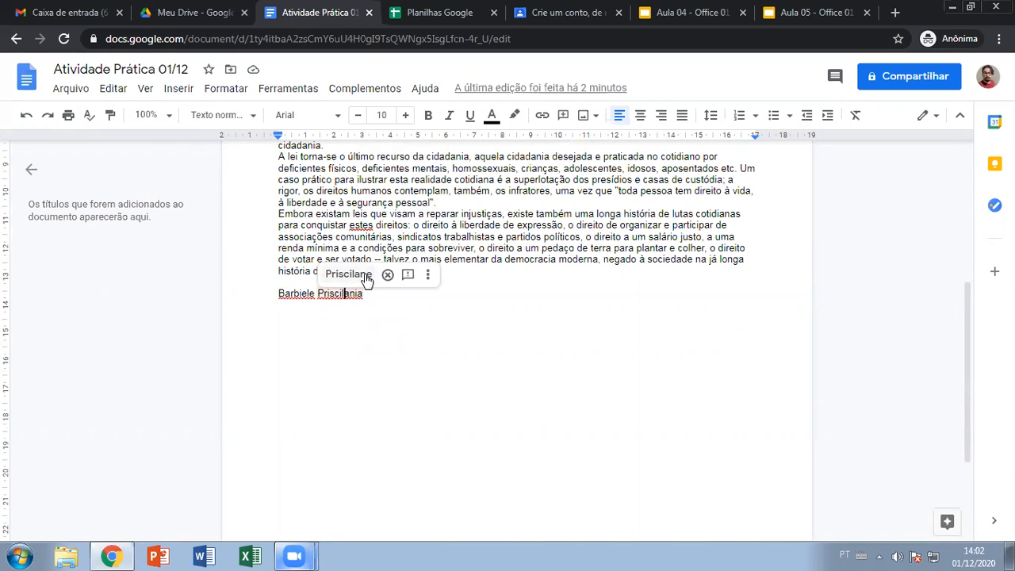
left_click(388, 337)
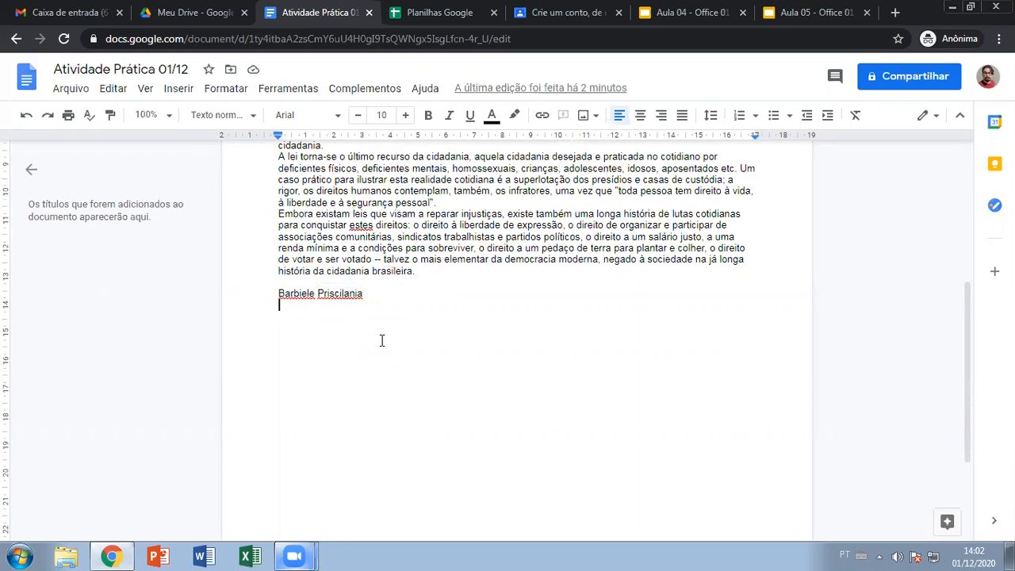
- Keep the first name as typed, add a line below, and jump to the document end (FORTALEZA 2020)
right_click(295, 295)
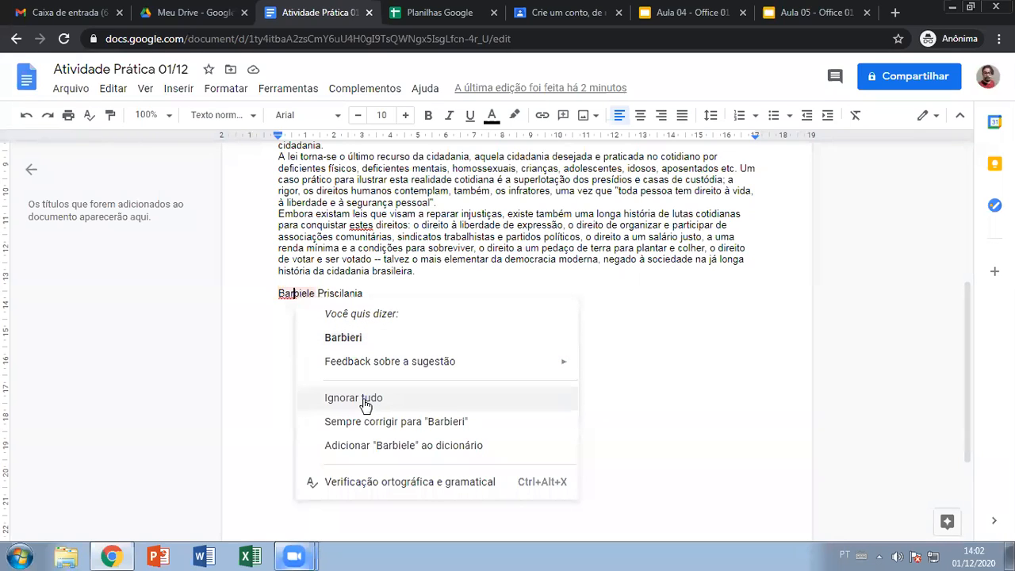
left_click(314, 314)
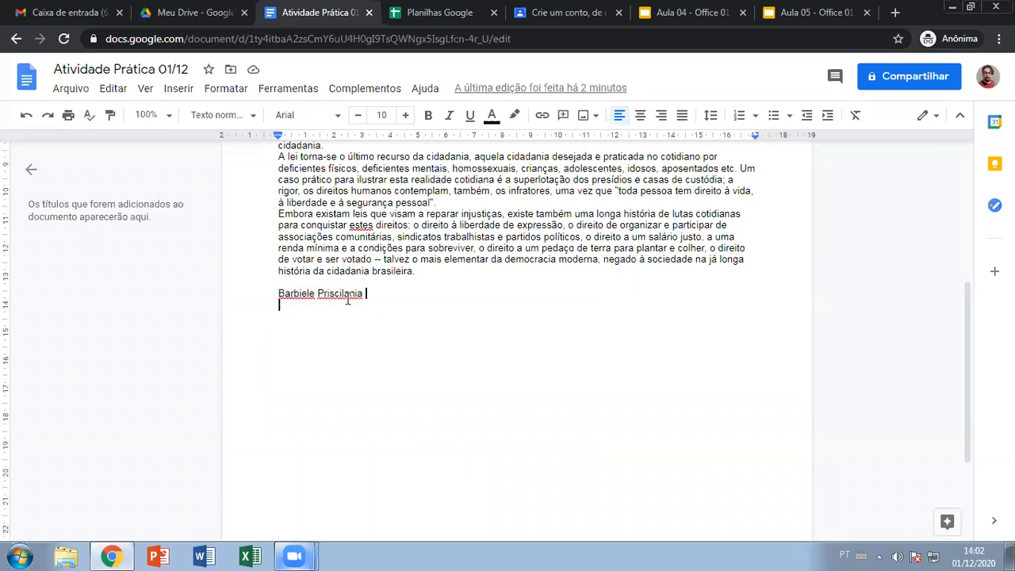
left_click(289, 295)
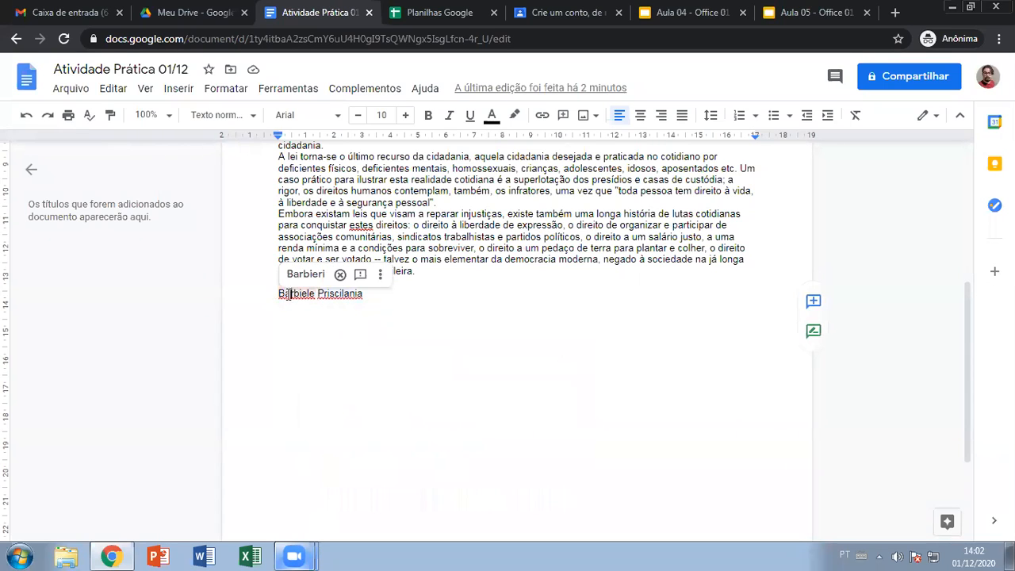
left_click(341, 338)
key("Return")
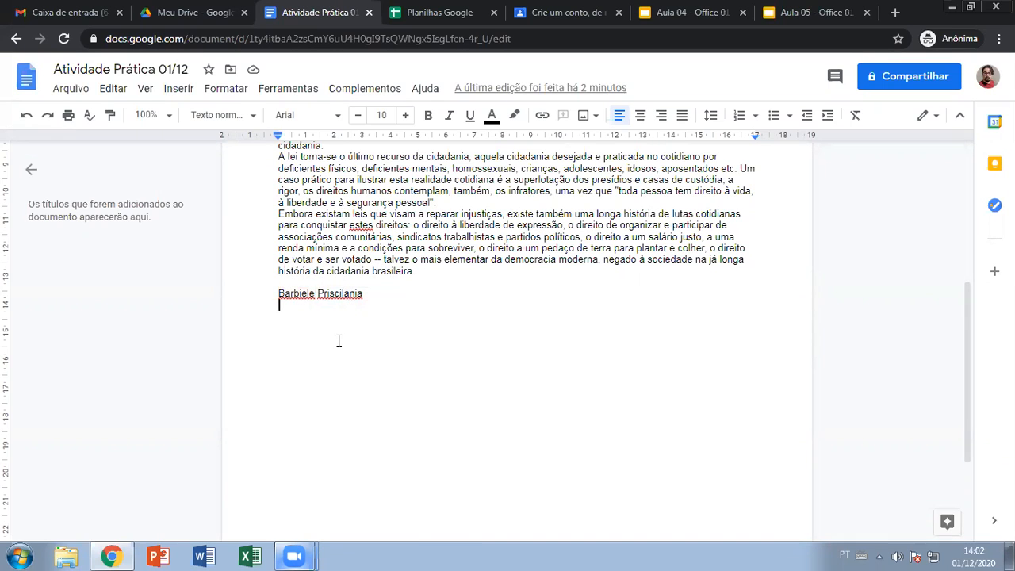
key("ctrl+End")
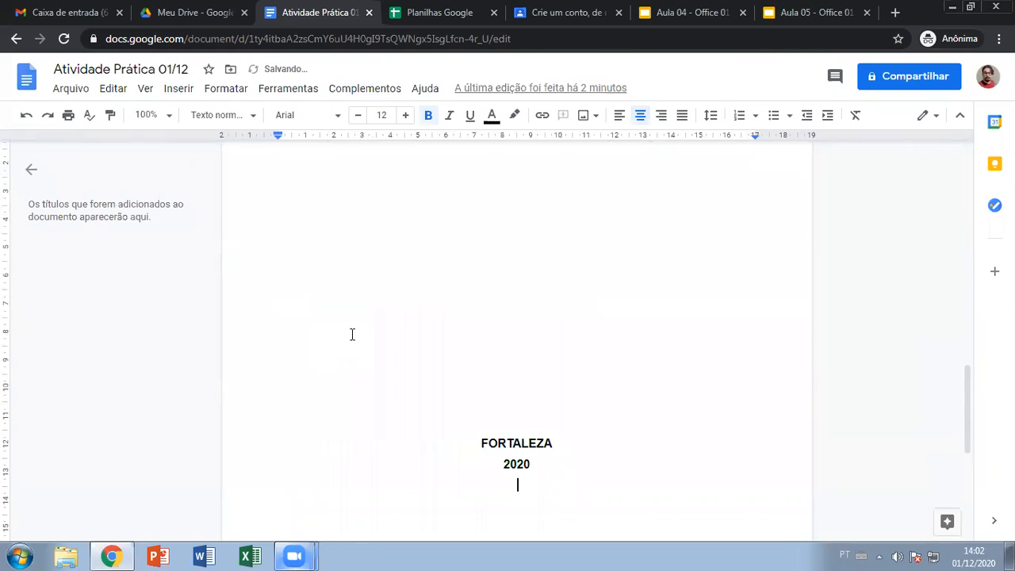
- Undo the inserted cover pages with Ctrl+Z
scroll(465, 378, "up", 5)
scroll(465, 377, "up", 8)
scroll(469, 384, "down", 2)
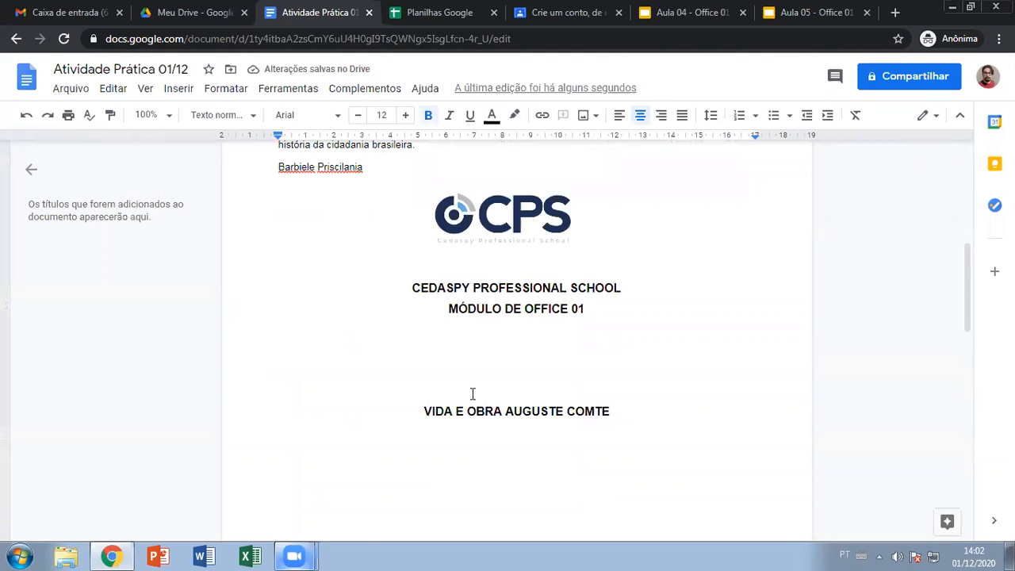
key("ctrl+z")
scroll(470, 393, "up", 5)
key("ctrl+z")
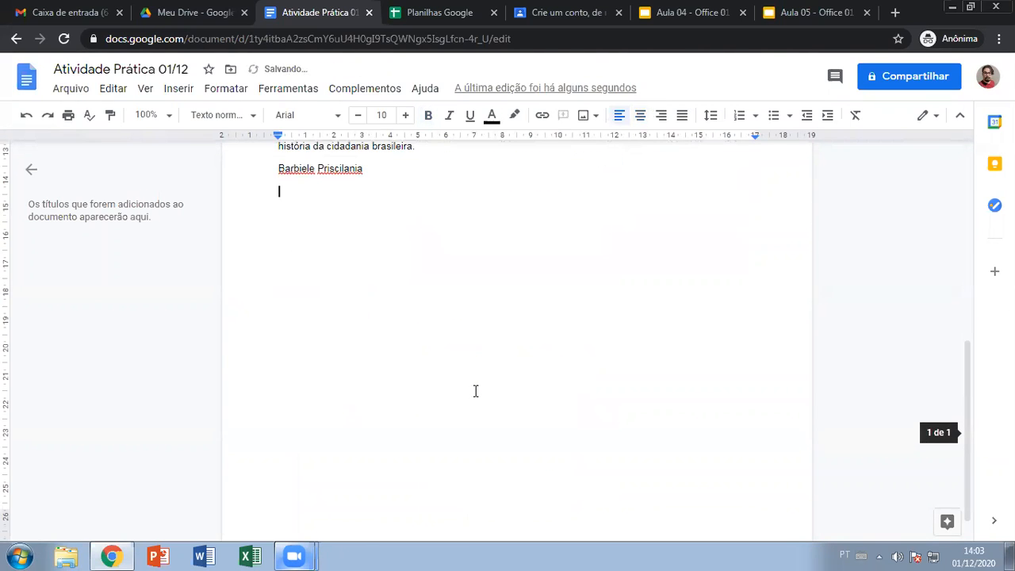
- Copy the student's first name and paste it onto two new lines below the full name
scroll(474, 390, "up", 2)
left_click_drag(313, 317, 275, 317)
left_click(298, 327)
double_click(295, 321)
key("ctrl+c")
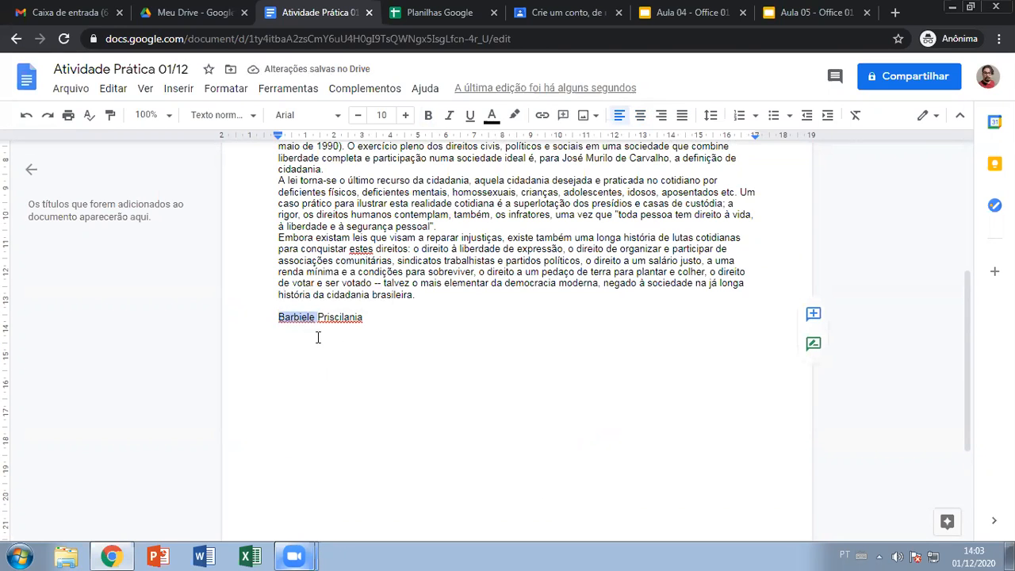
left_click(294, 344)
key("ctrl+v")
left_click(297, 365)
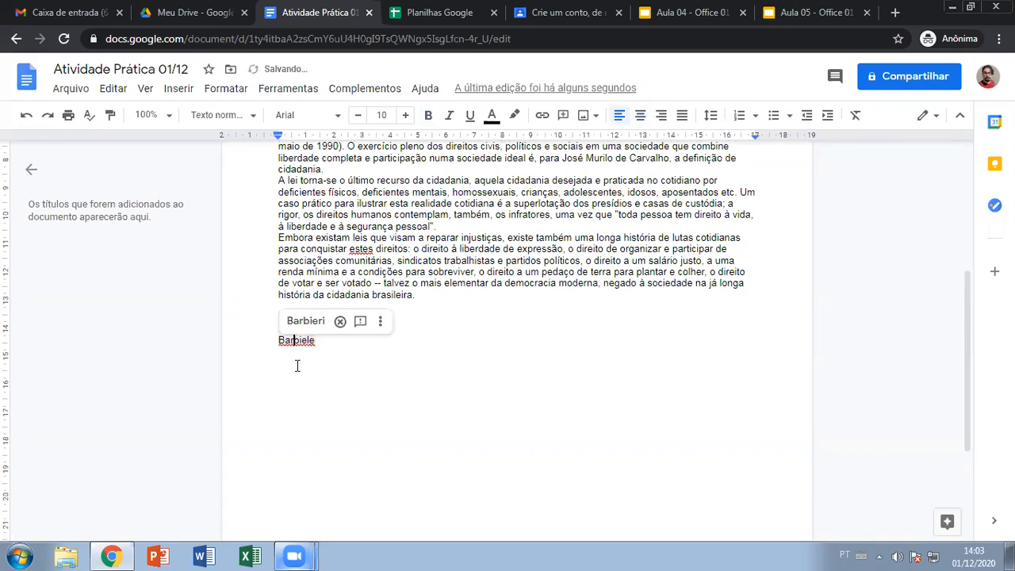
left_click(335, 344)
key("Return")
key("ctrl+v")
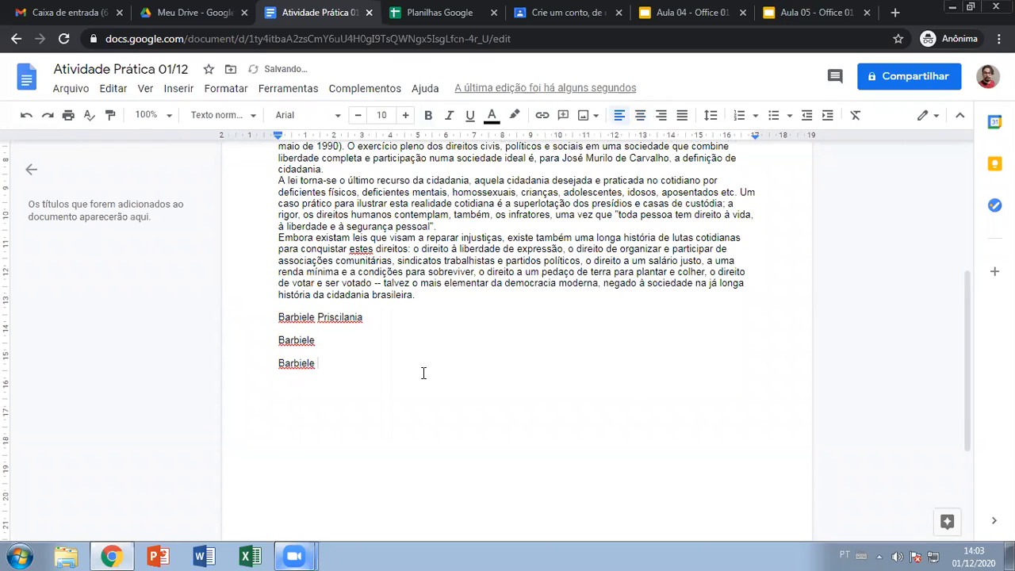
- Mark the first name as correct everywhere using Ignorar tudo from the spelling menu
left_click(304, 319)
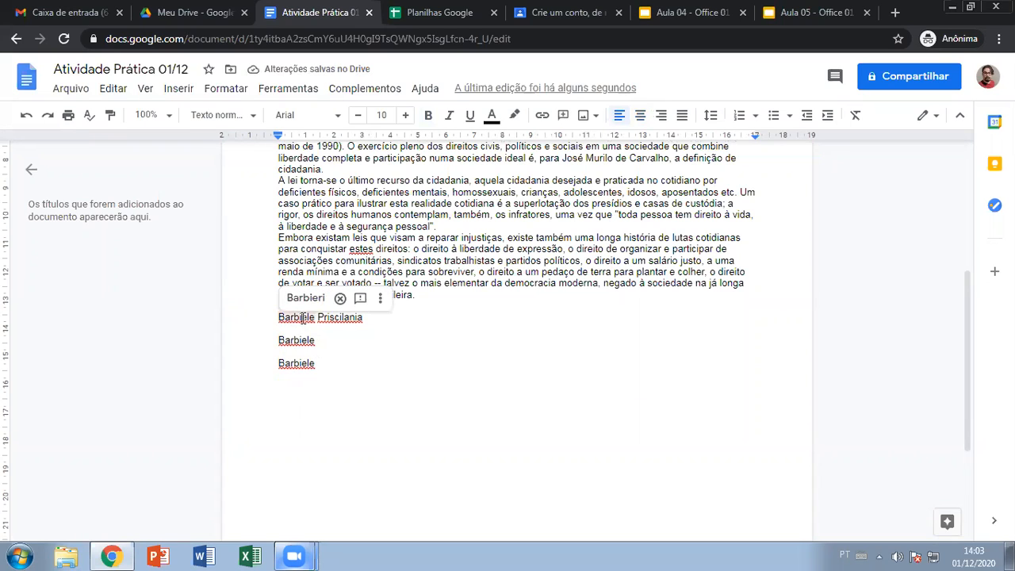
right_click(301, 318)
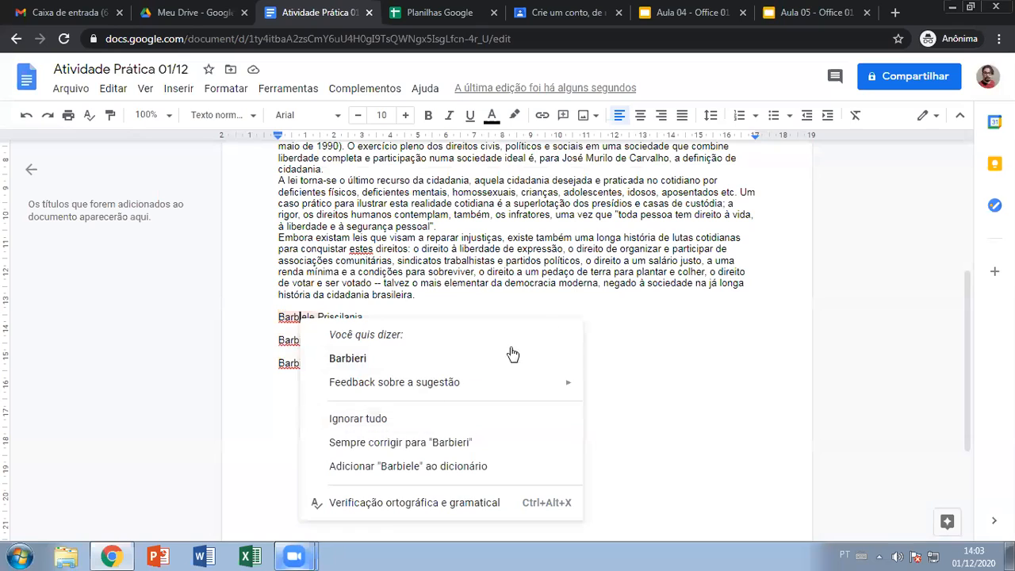
left_click(631, 333)
left_click(293, 318)
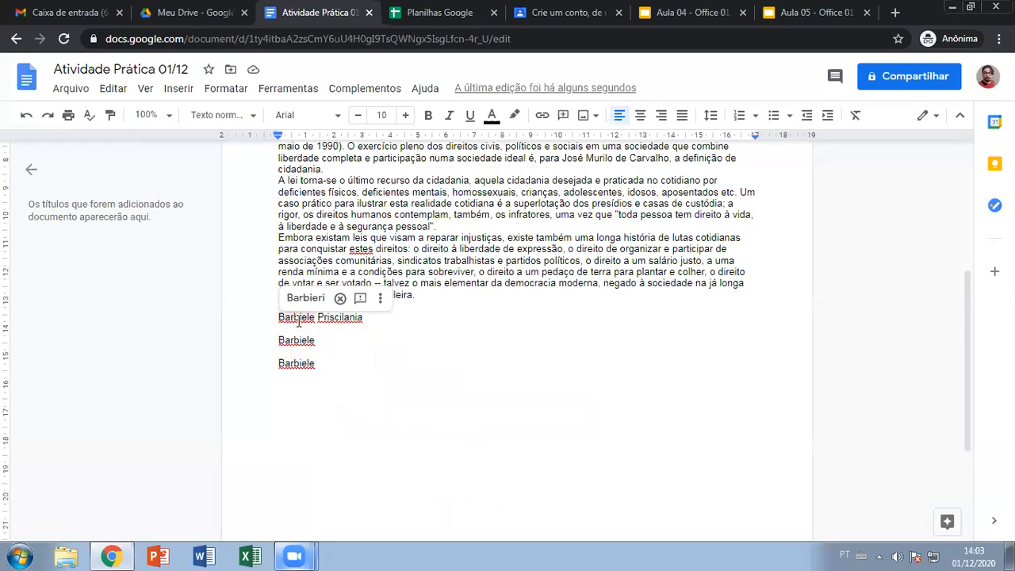
right_click(300, 320)
left_click(367, 425)
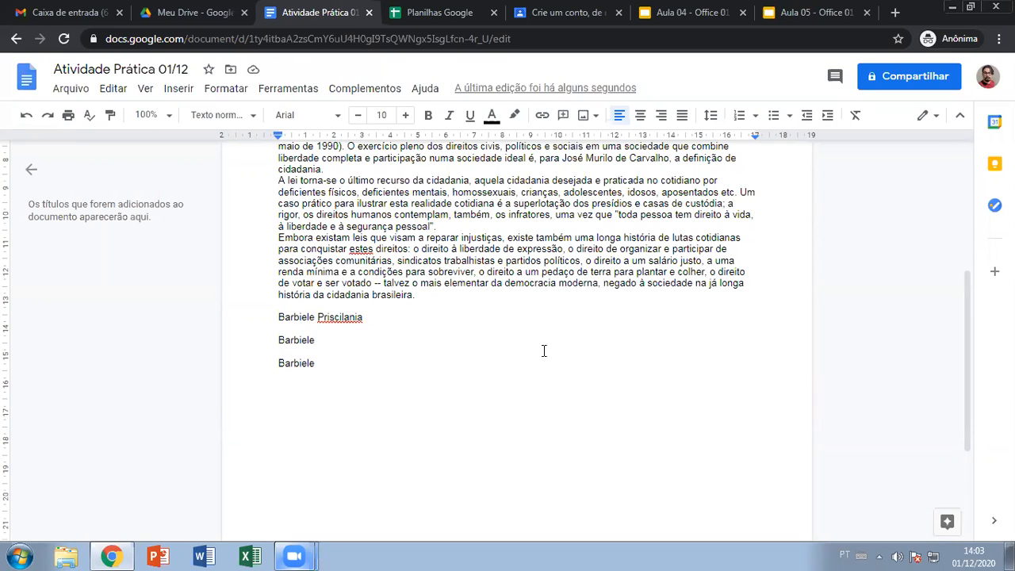
- Add the flagged surname to the personal dictionary via Adicionar ao dicionário
scroll(476, 373, "up", 2)
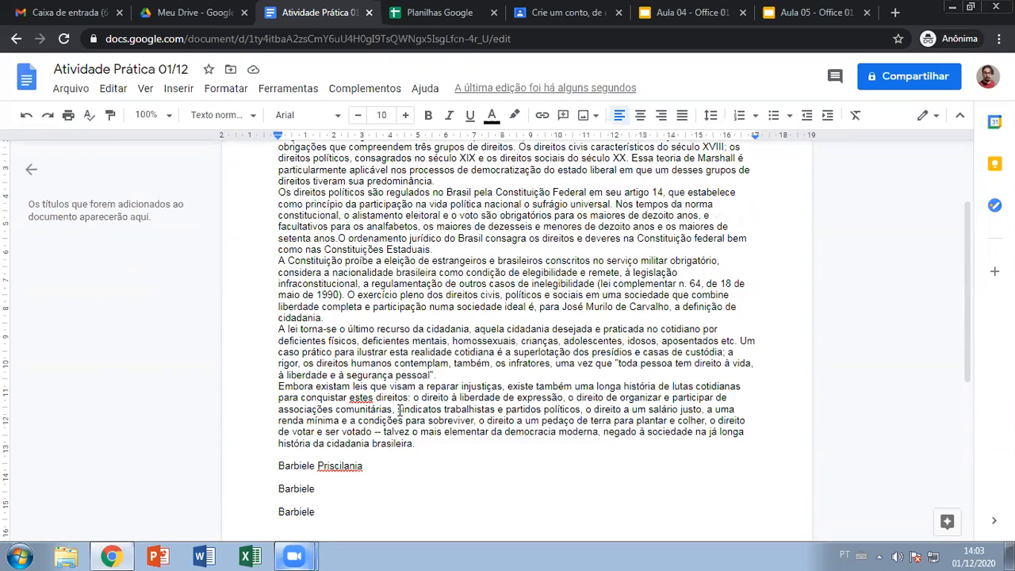
scroll(400, 410, "down", 2)
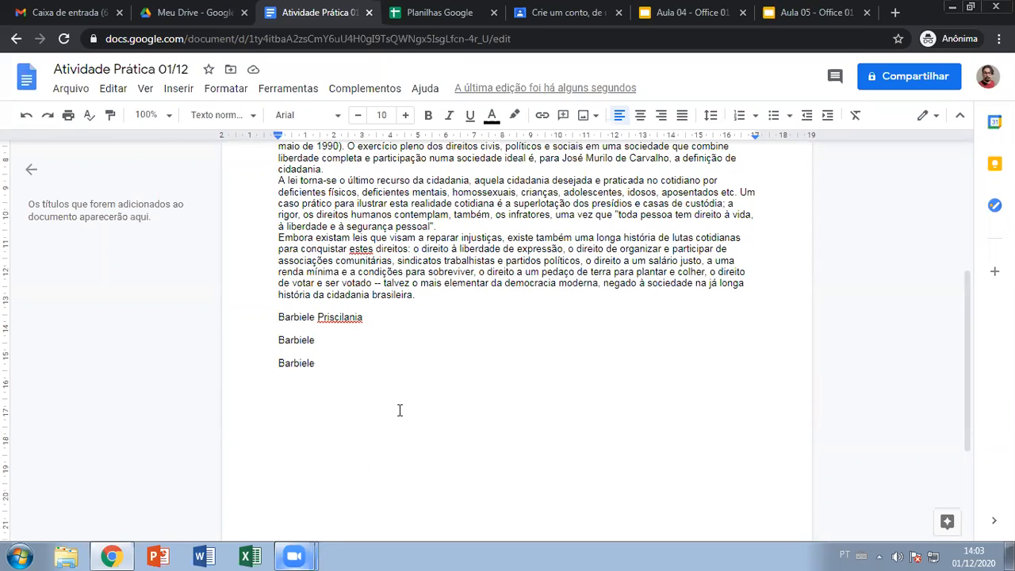
left_click(341, 317)
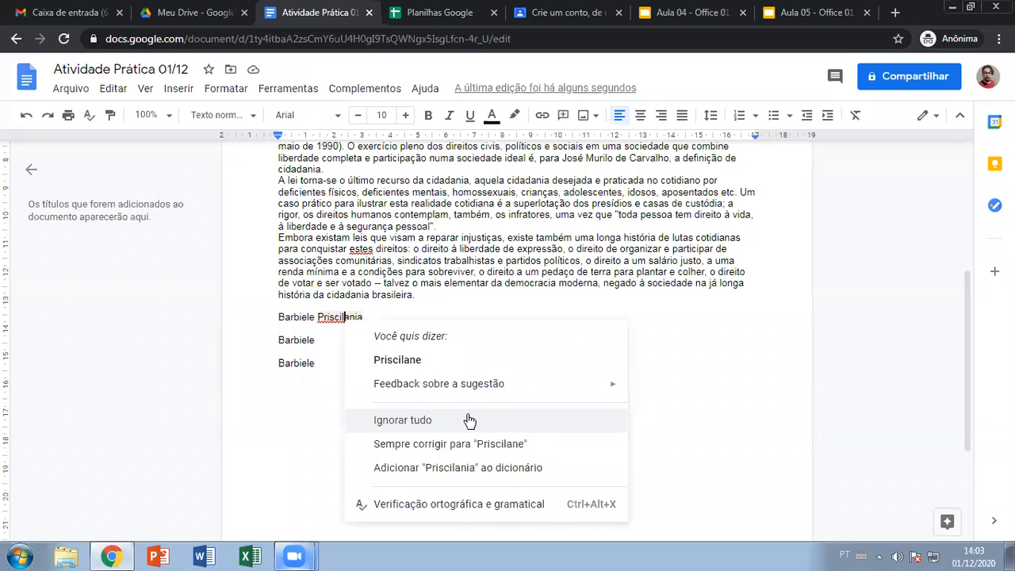
left_click(457, 467)
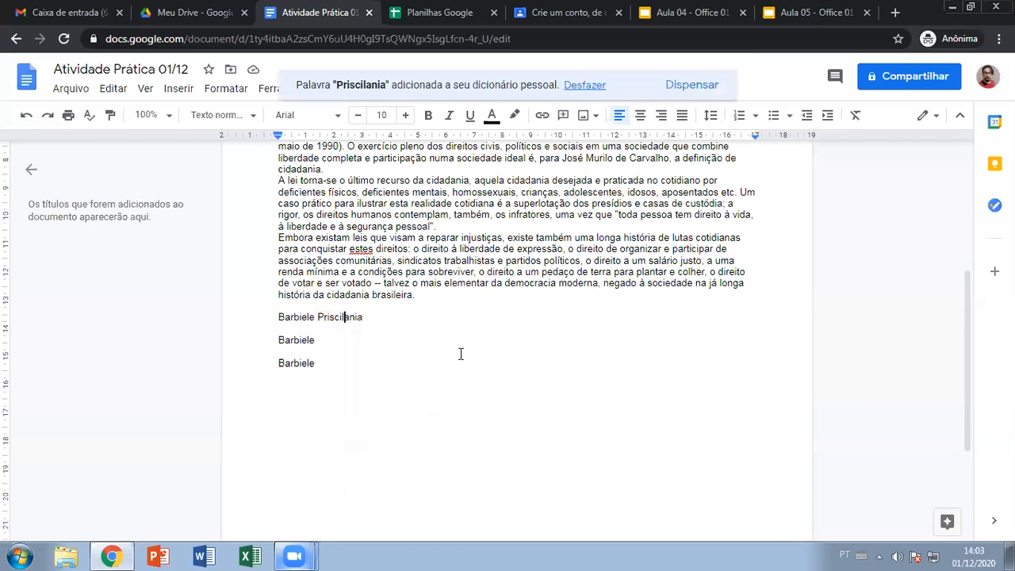
left_click(388, 353)
- Open the Docs home in a new tab and create a blank document
middle_click(28, 78)
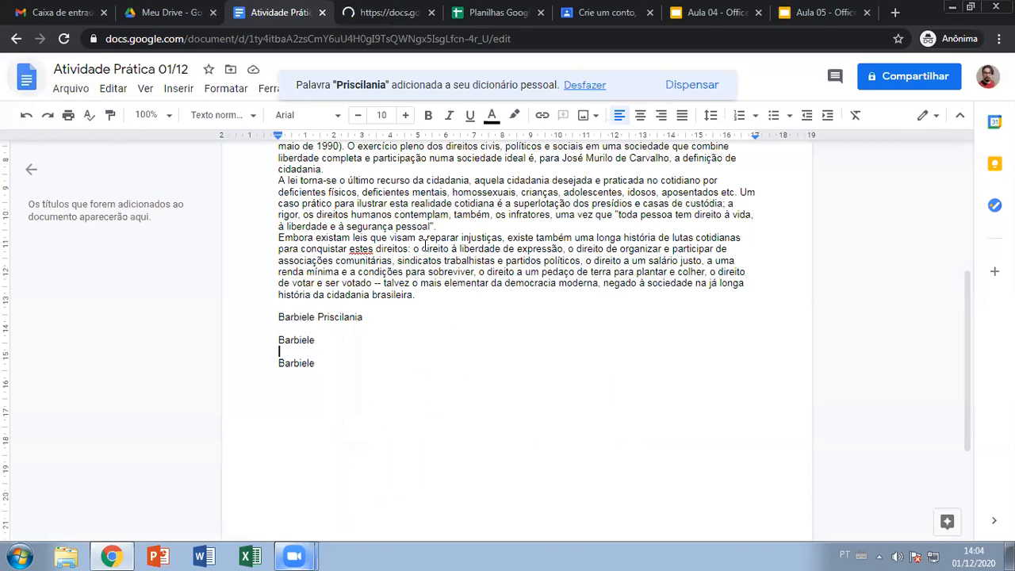
double_click(333, 316)
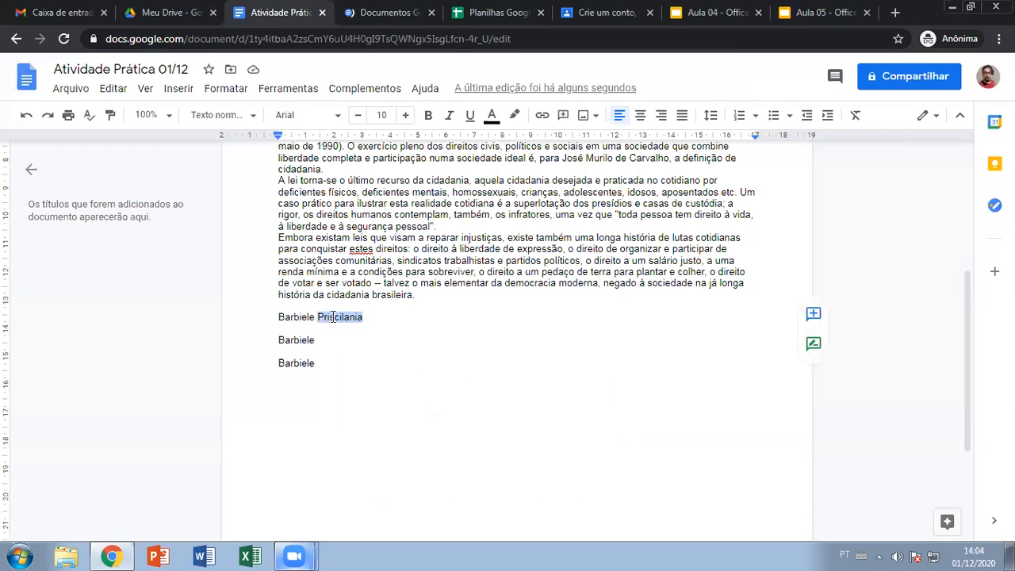
left_click(343, 4)
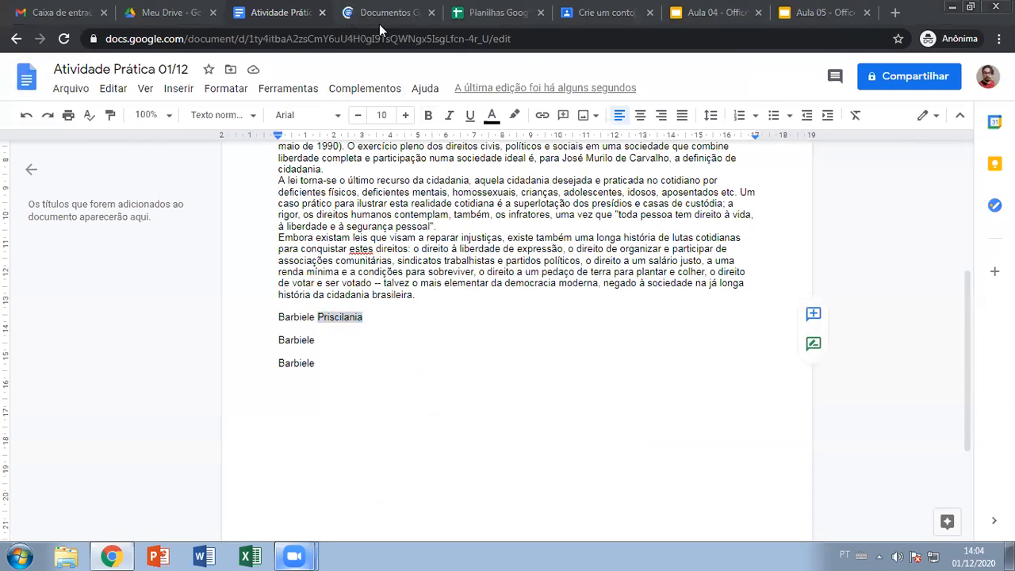
left_click(288, 3)
left_click(343, 3)
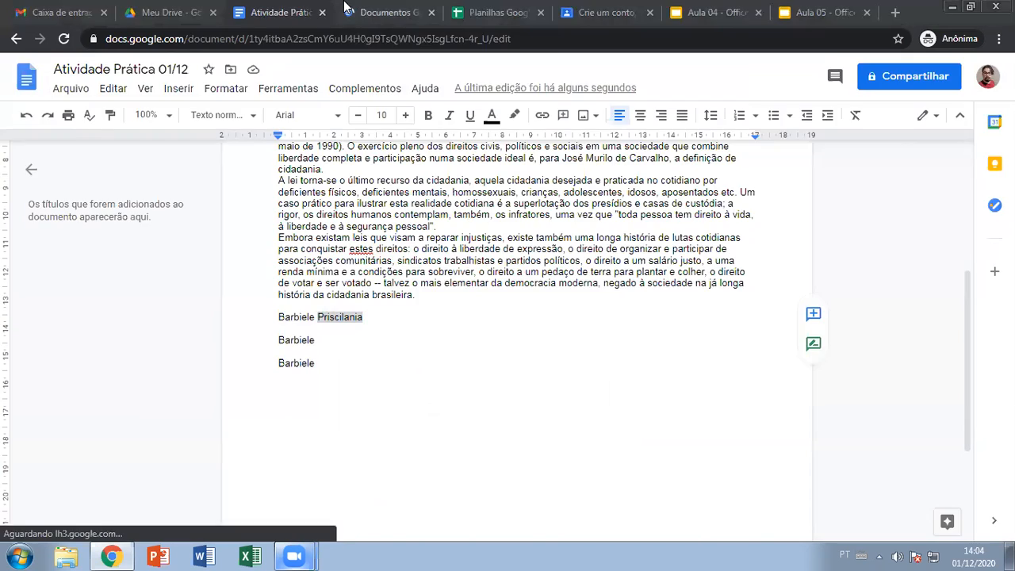
left_click(343, 4)
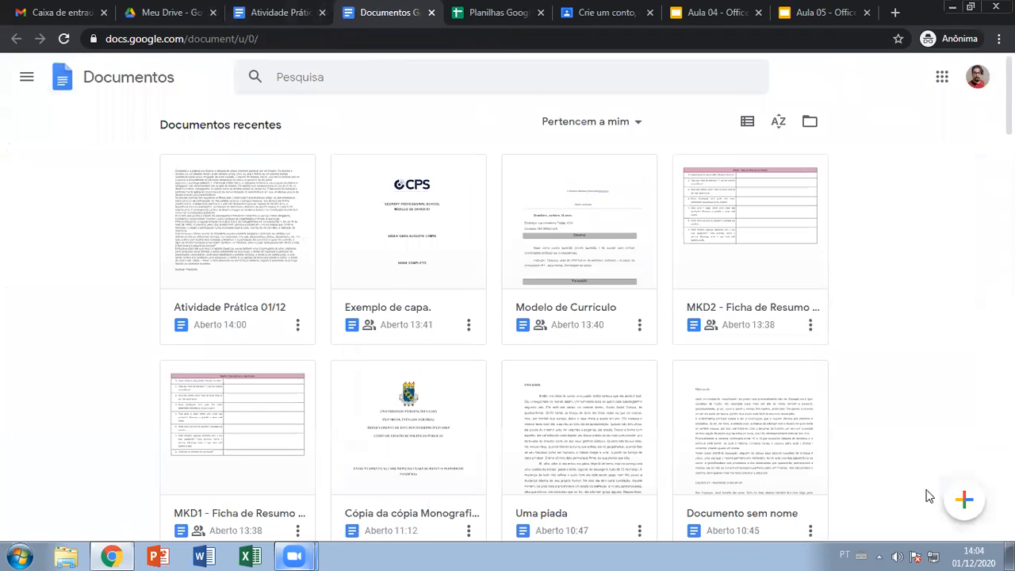
left_click(964, 499)
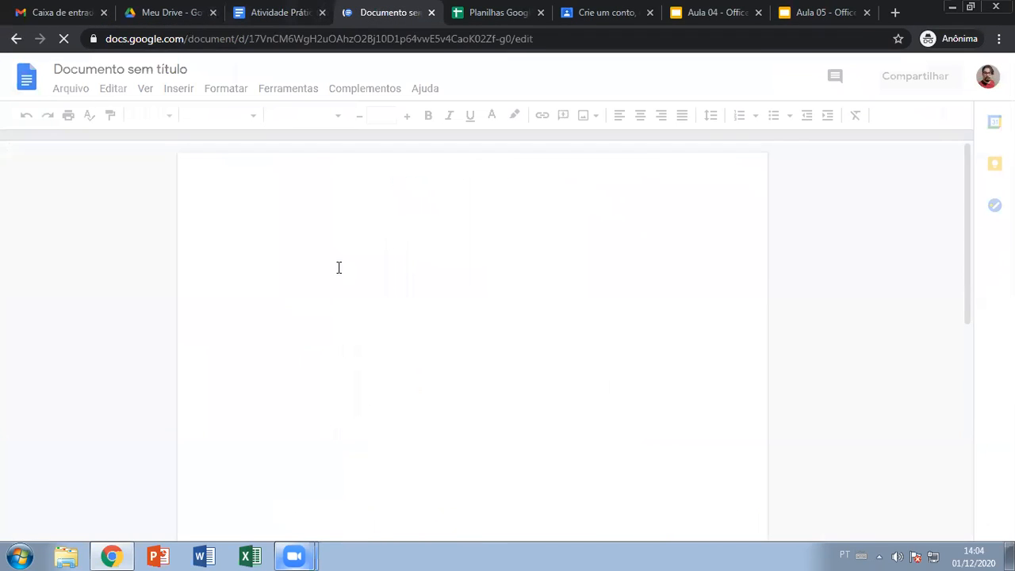
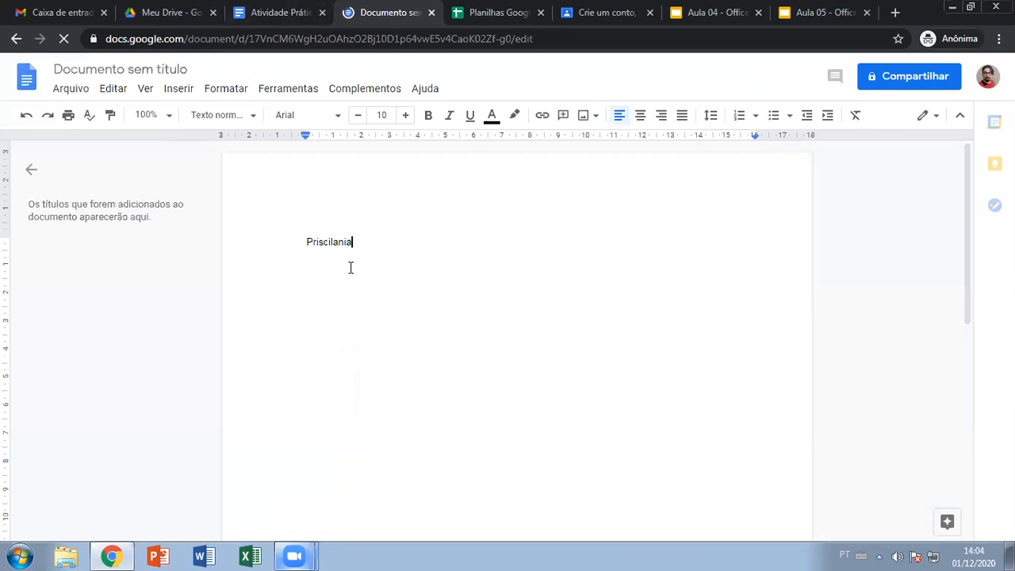
- Type the surname and first name on separate lines, delete them, and close the test document
key("Return")
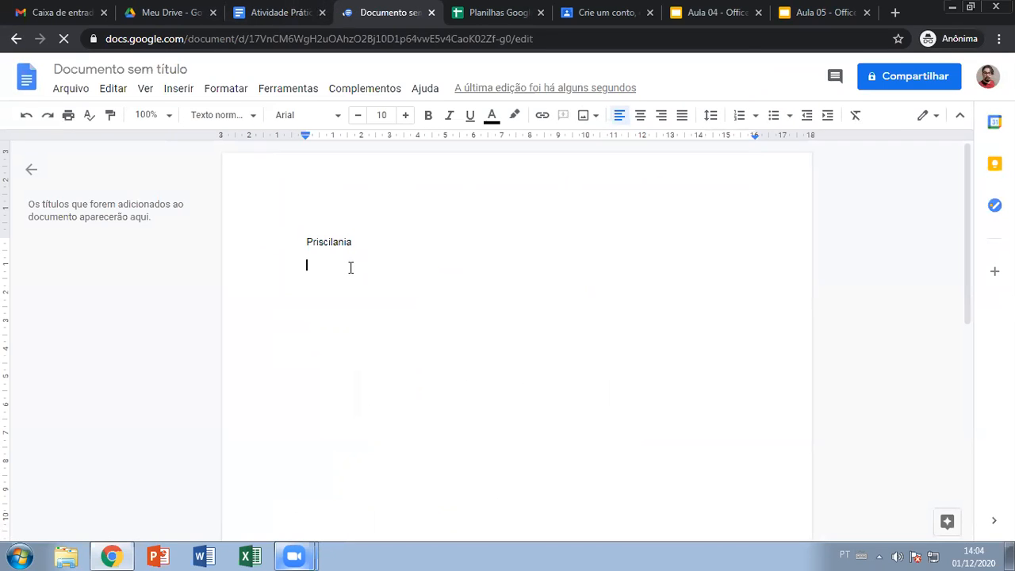
key("Return")
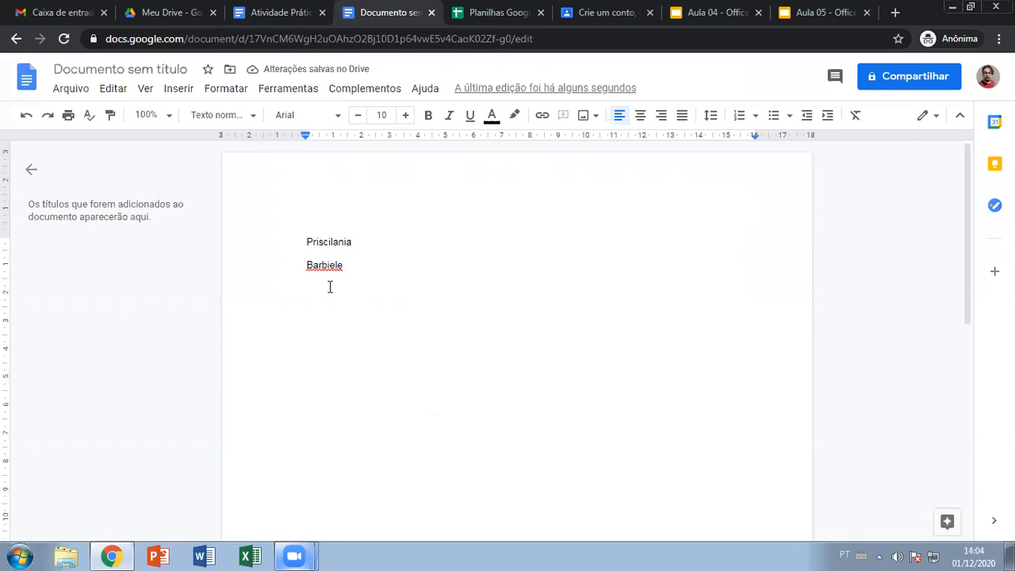
left_click_drag(340, 312, 285, 216)
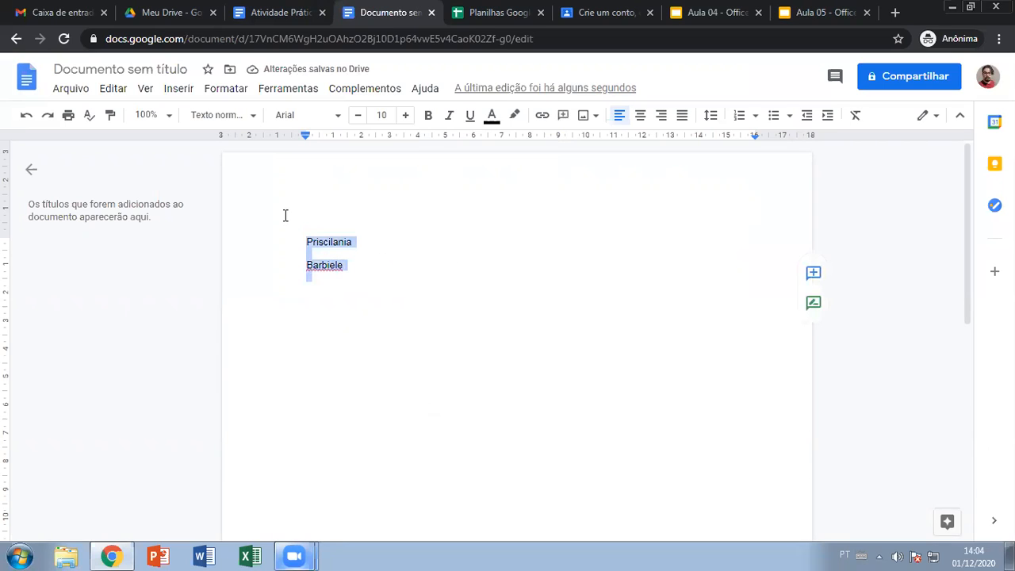
key("BackSpace")
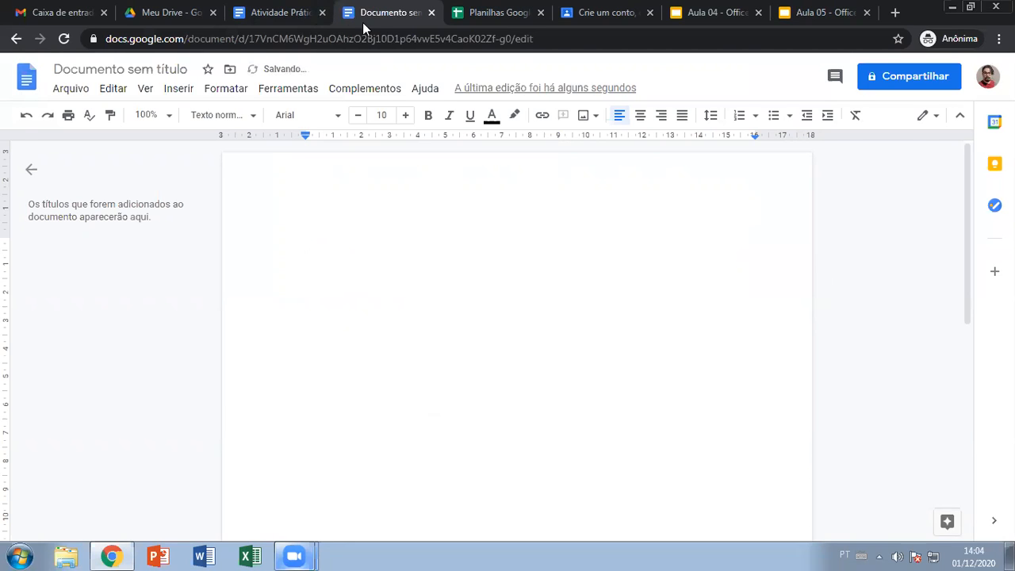
left_click(431, 13)
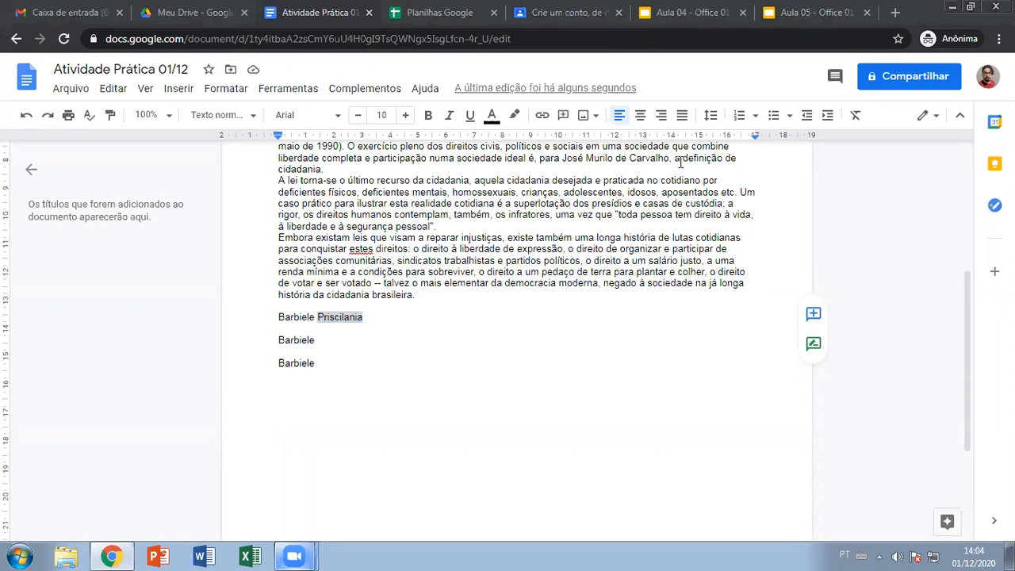
- Place the caret after the last name line and scroll up to the start of the Cidadania text
left_click(412, 357)
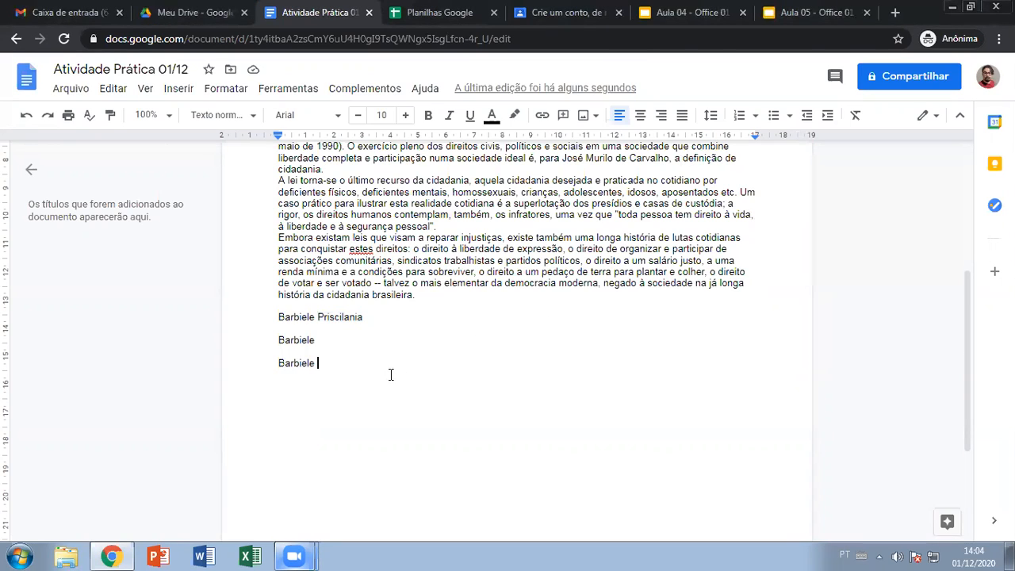
scroll(391, 374, "up", 4)
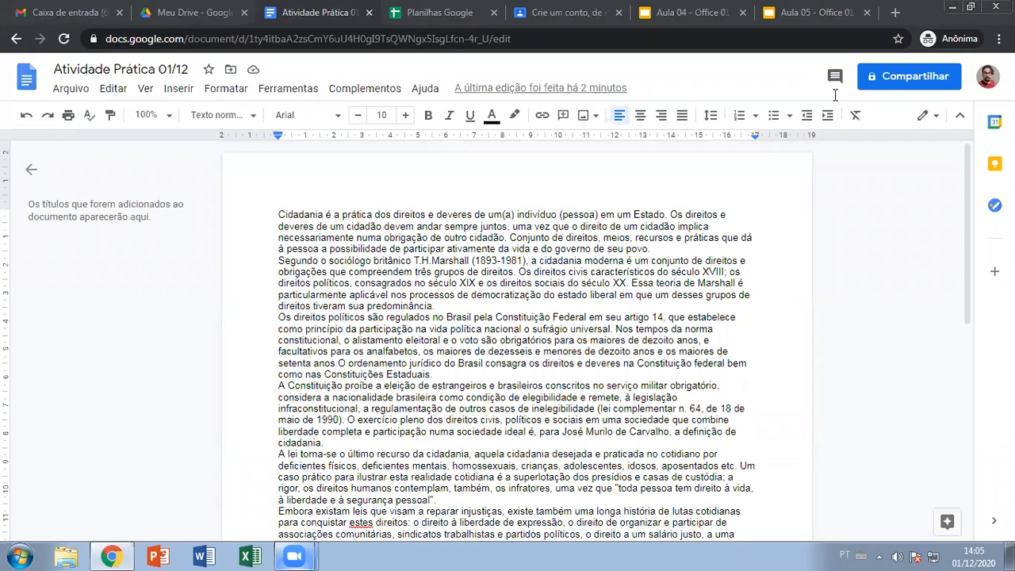
scroll(874, 359, "down", 2)
scroll(875, 359, "up", 2)
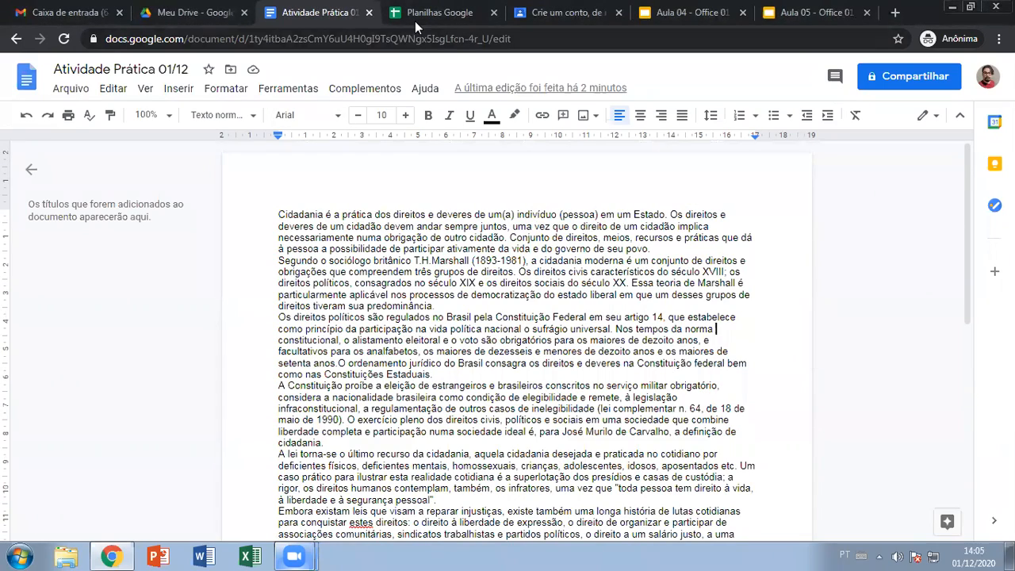
- Present the Aula 04 slides up to 'Contagem de palavras', then return to Atividade Prática 01/12
left_click(644, 24)
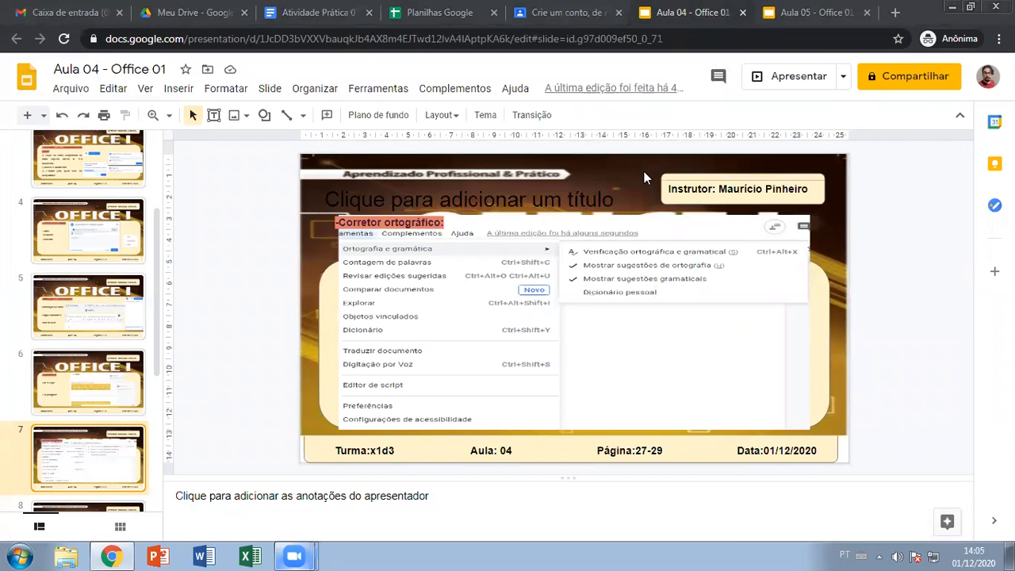
left_click(792, 76)
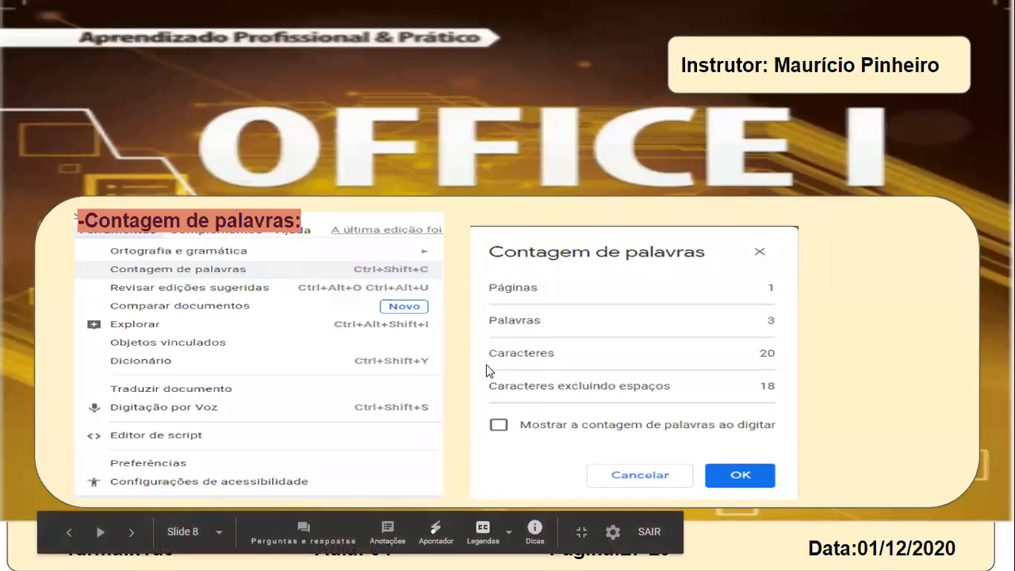
key("Escape")
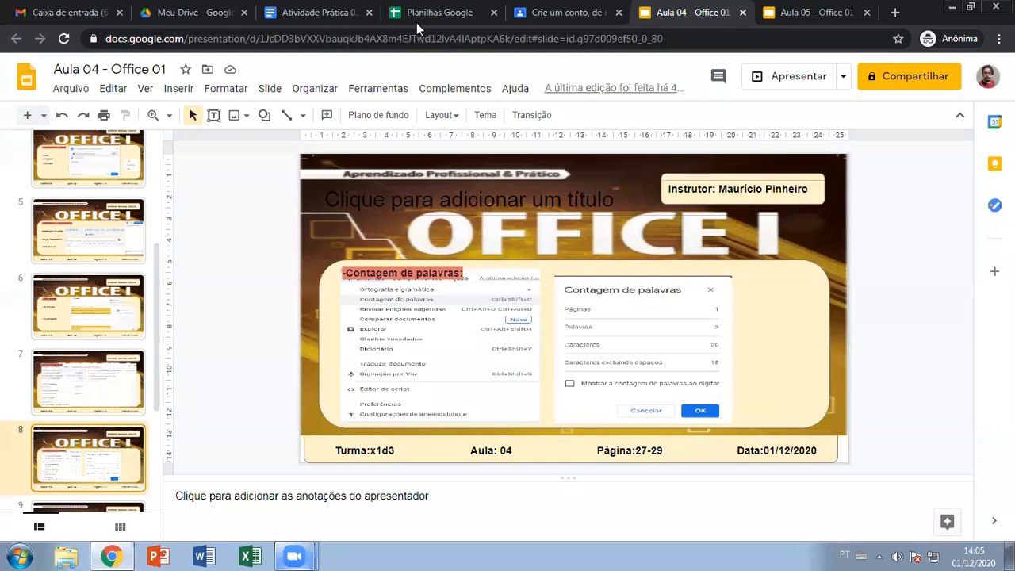
left_click(317, 12)
left_click(685, 283)
- Check the word count under Ferramentas: 1 page, 455 words, 2959 characters, 2513 without spaces
left_click(287, 89)
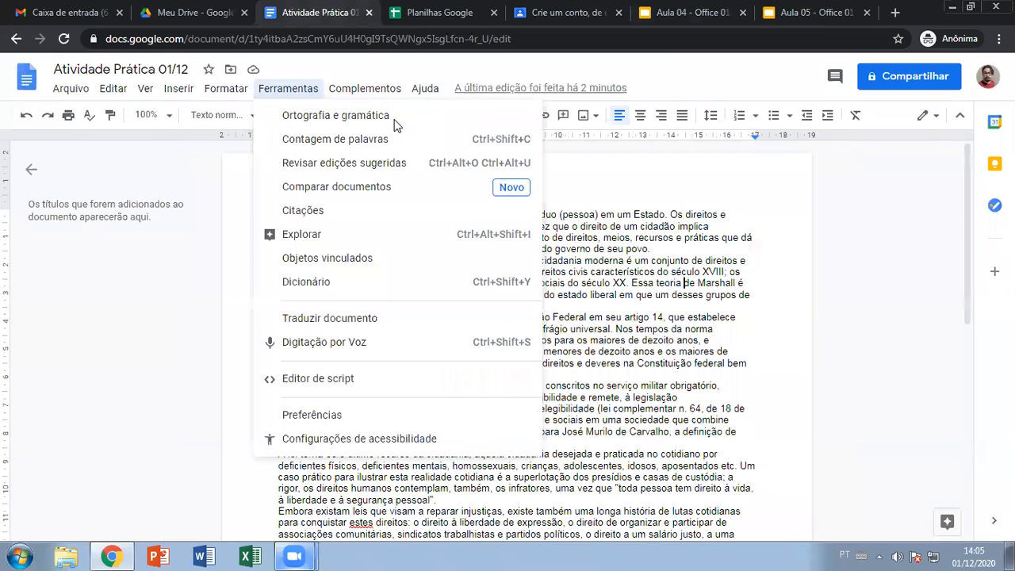
left_click(371, 139)
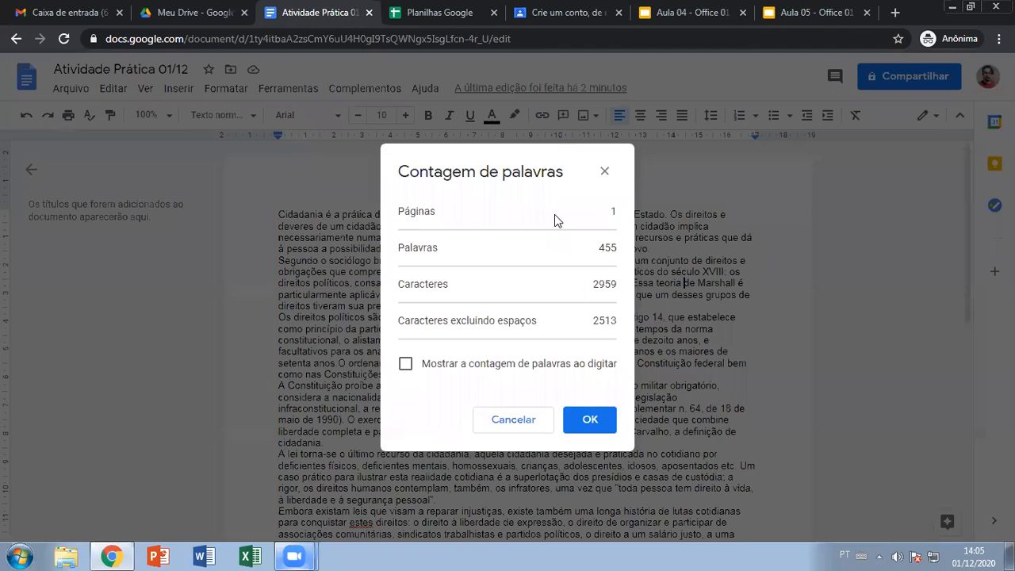
left_click(603, 171)
left_click(288, 88)
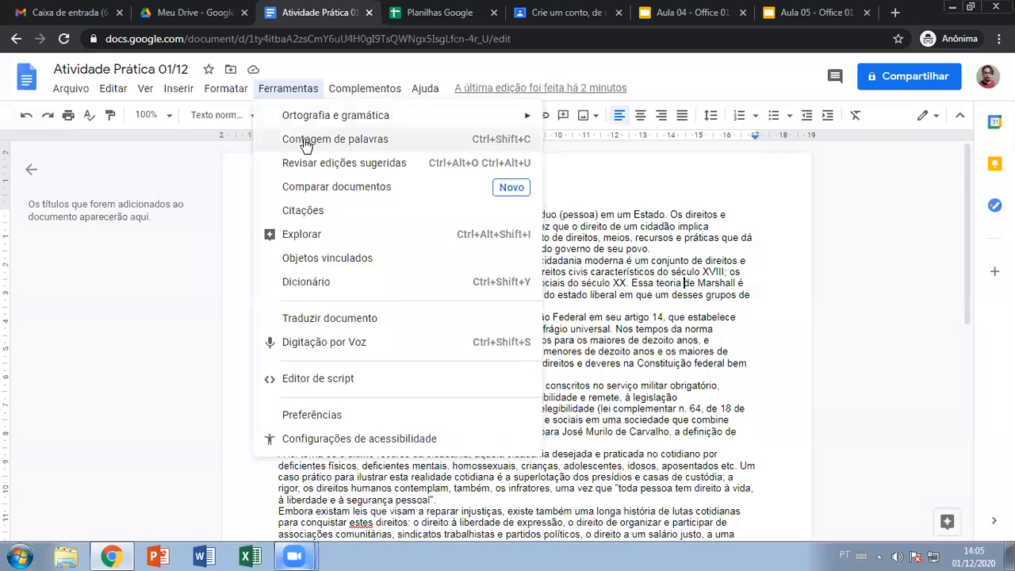
left_click(305, 141)
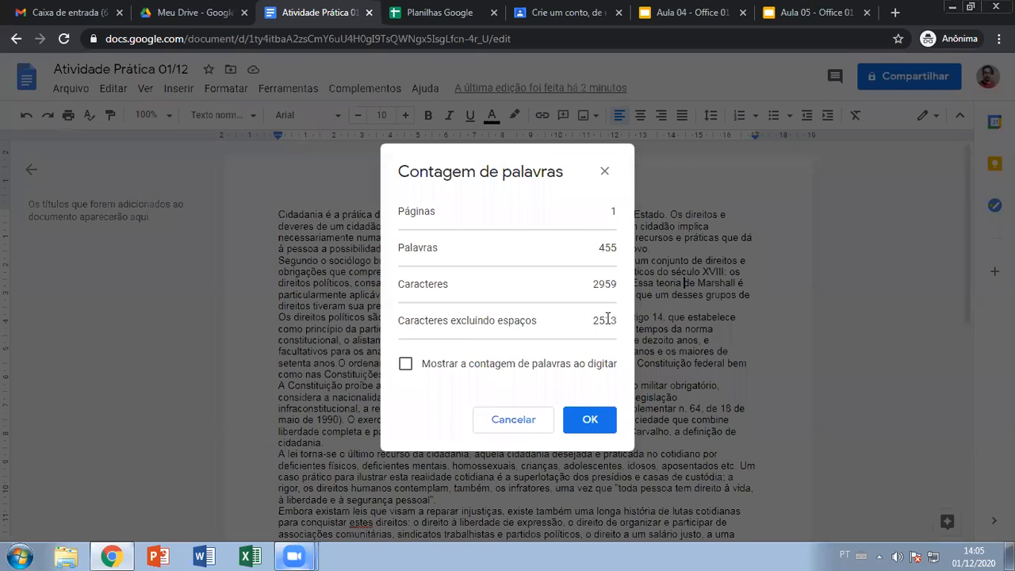
left_click(524, 426)
- Select the document's first word, 'Cidadania'
scroll(875, 365, "down", 10)
scroll(875, 360, "up", 15)
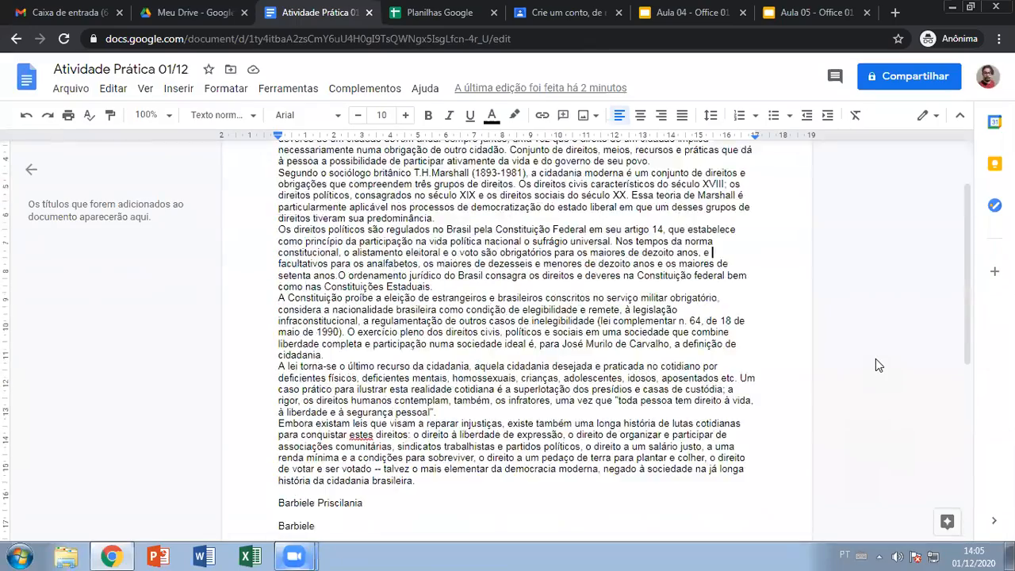
left_click(288, 88)
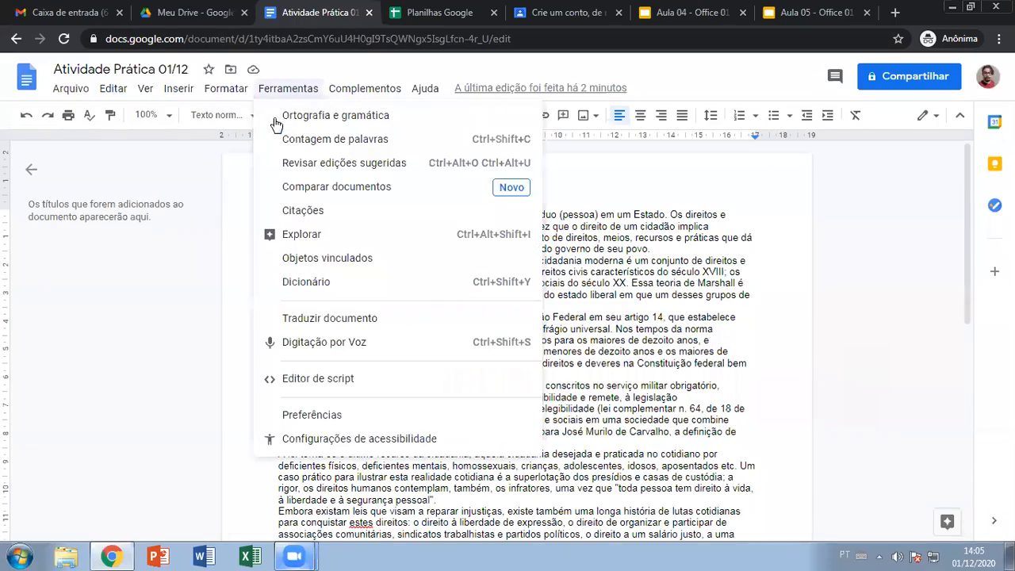
left_click(862, 309)
left_click_drag(278, 214, 323, 213)
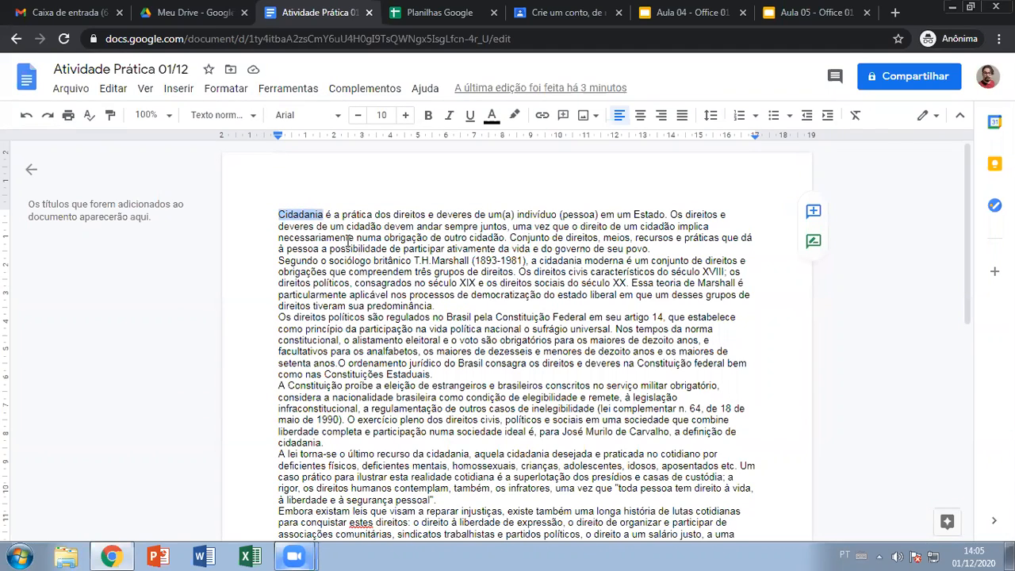
left_click(329, 214)
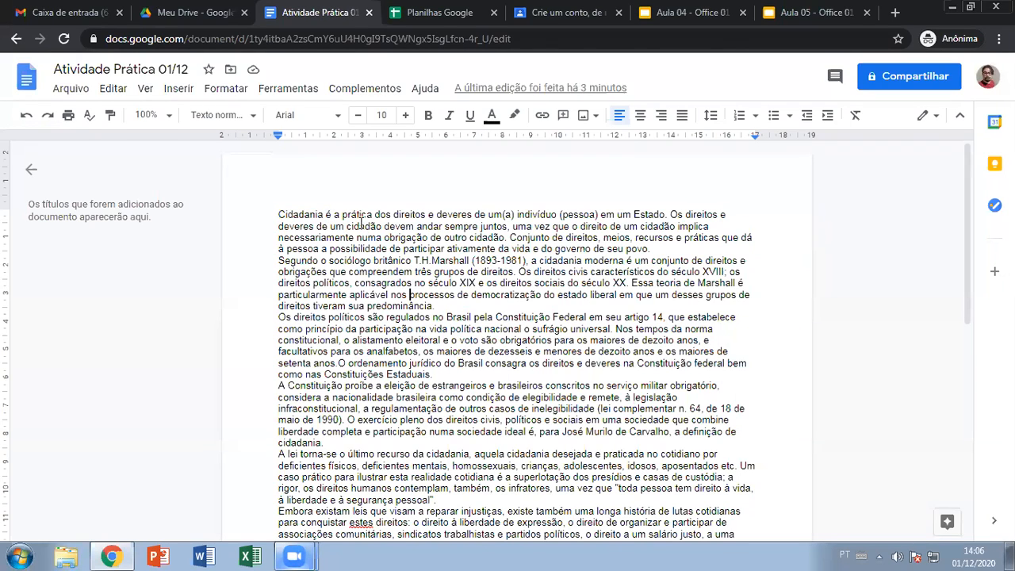
left_click_drag(343, 215, 371, 215)
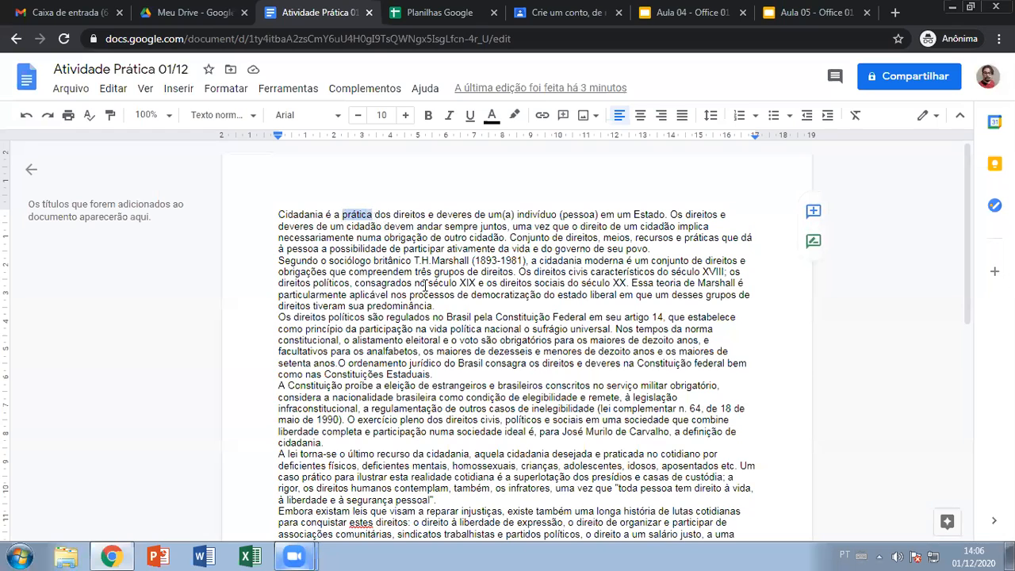
left_click(438, 373)
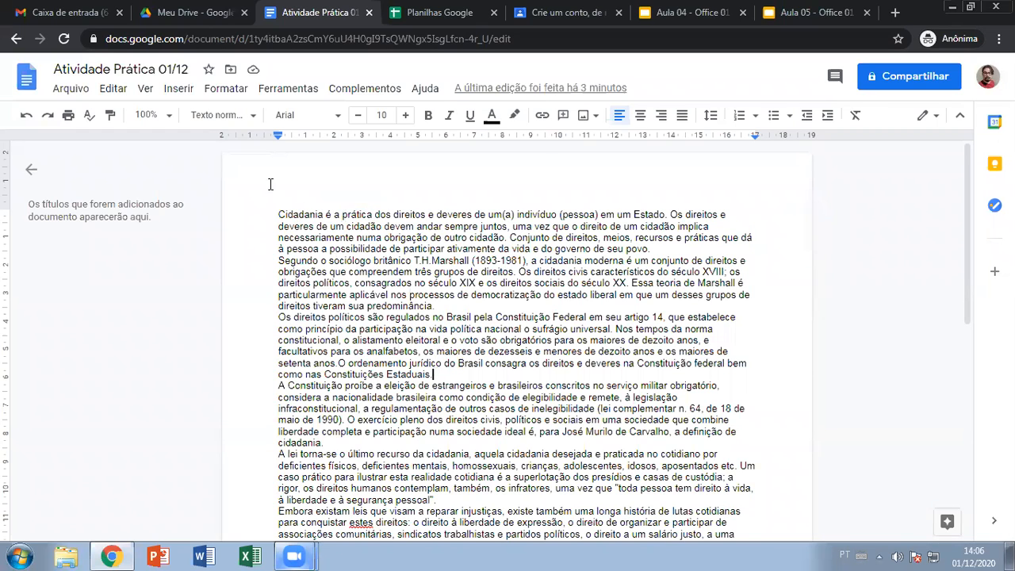
left_click(287, 88)
left_click(294, 141)
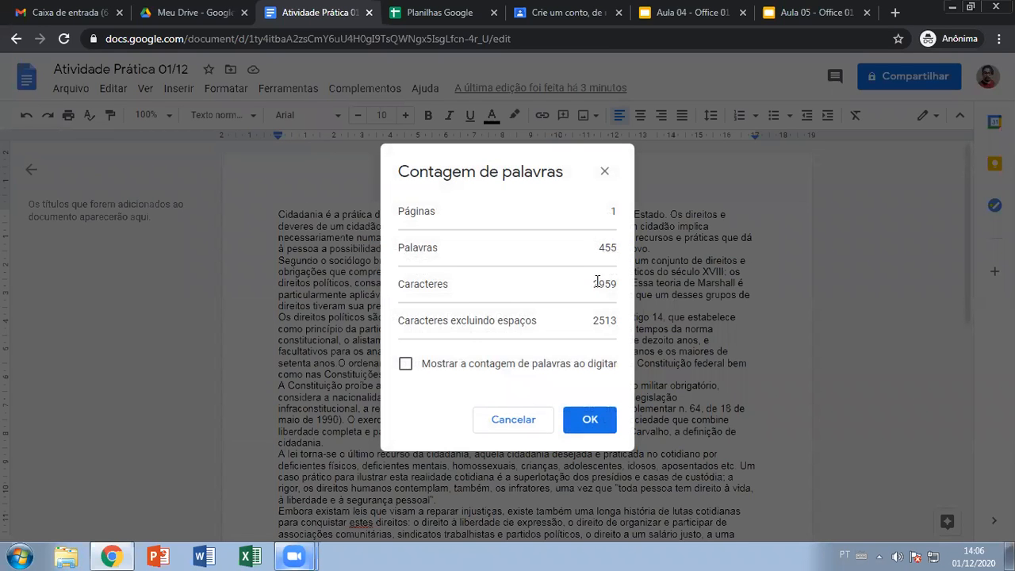
left_click(605, 173)
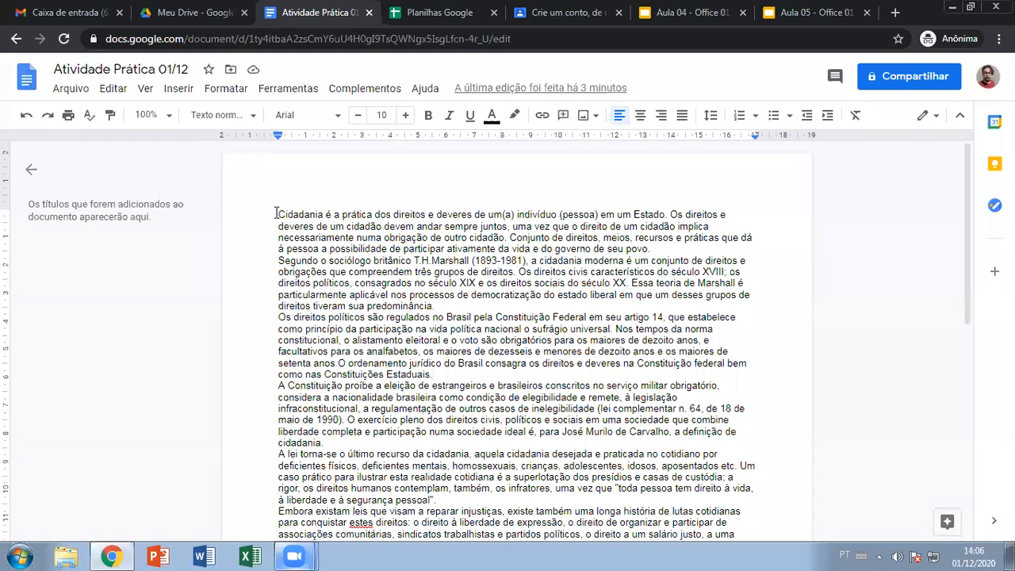
left_click(452, 373)
left_click(288, 88)
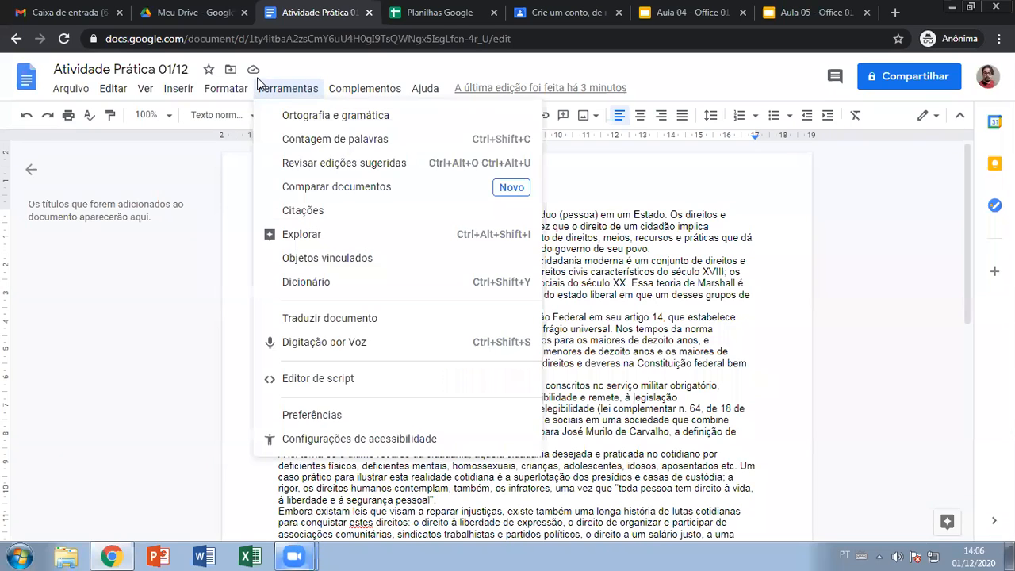
left_click(333, 136)
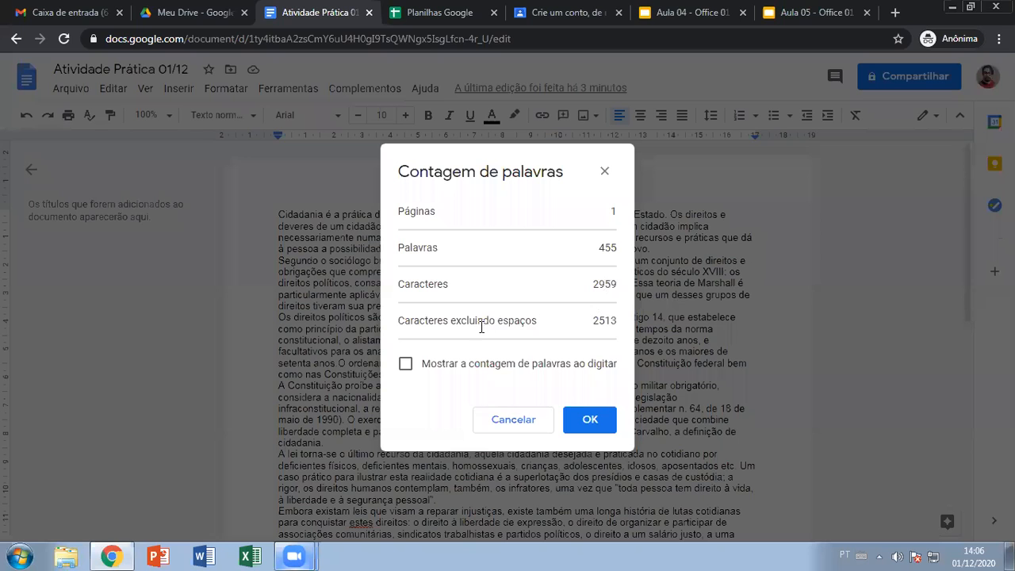
key("Escape")
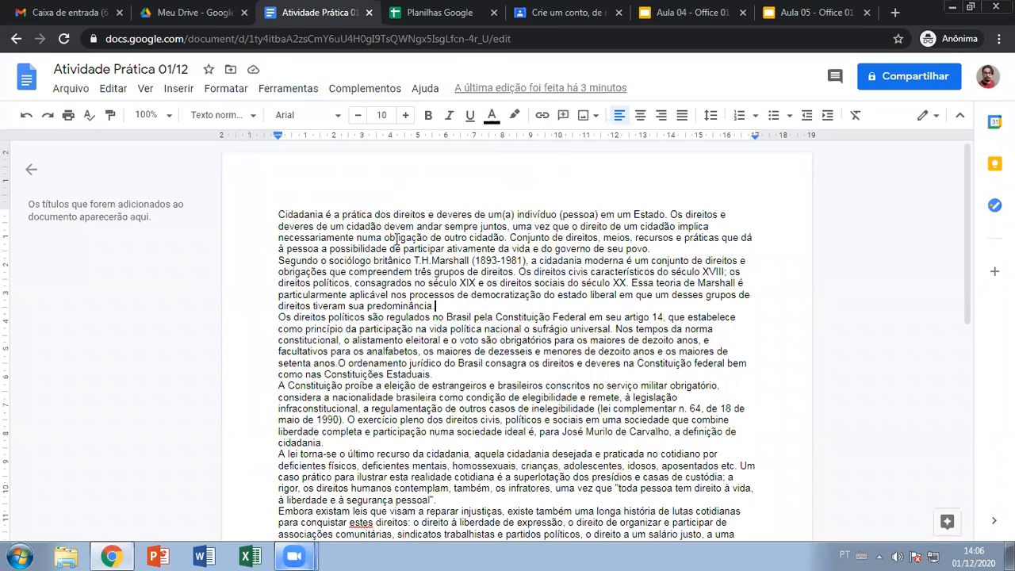
left_click(508, 419)
scroll(543, 410, "down", 2)
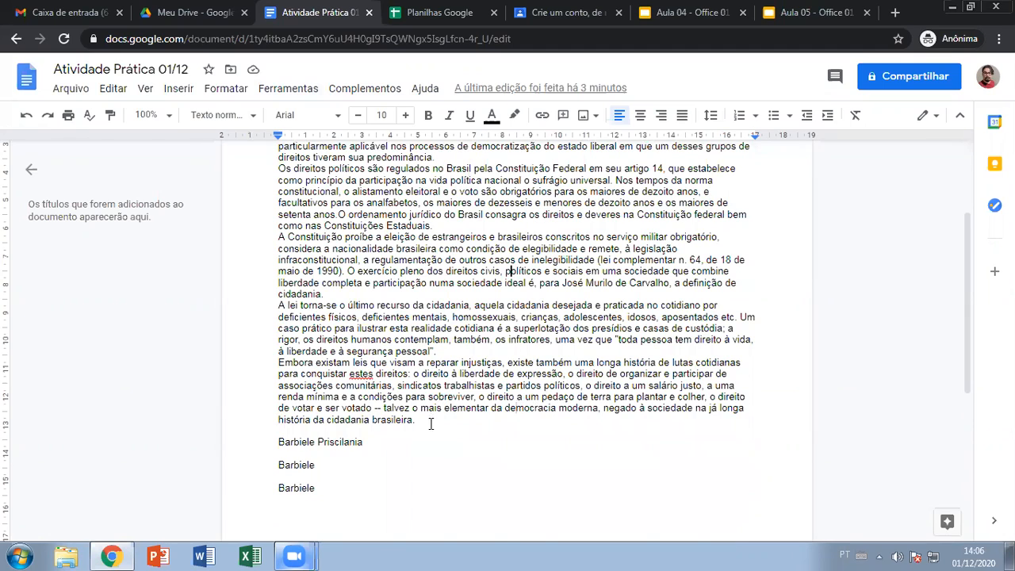
scroll(428, 405, "up", 2)
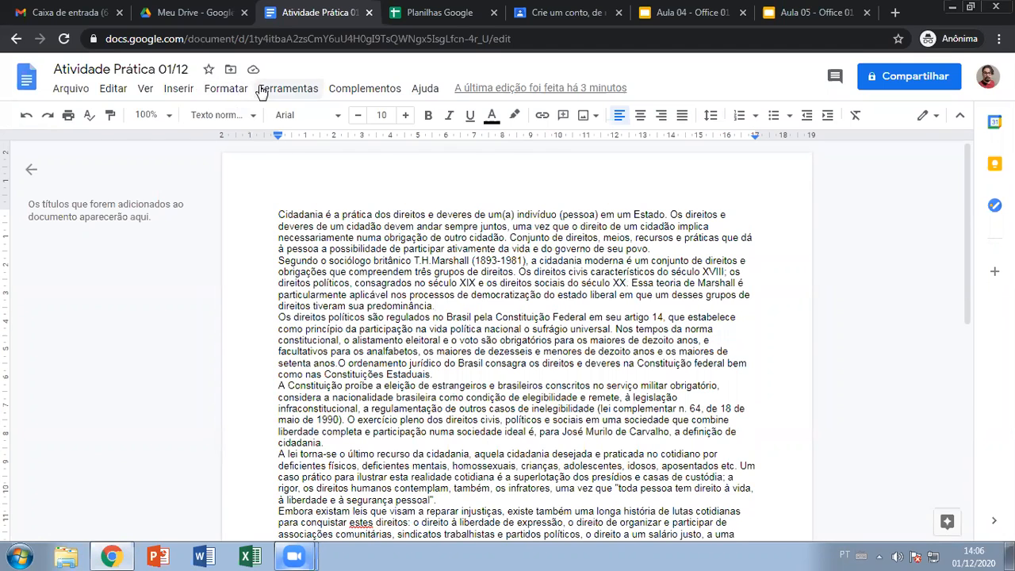
left_click(266, 88)
left_click(295, 141)
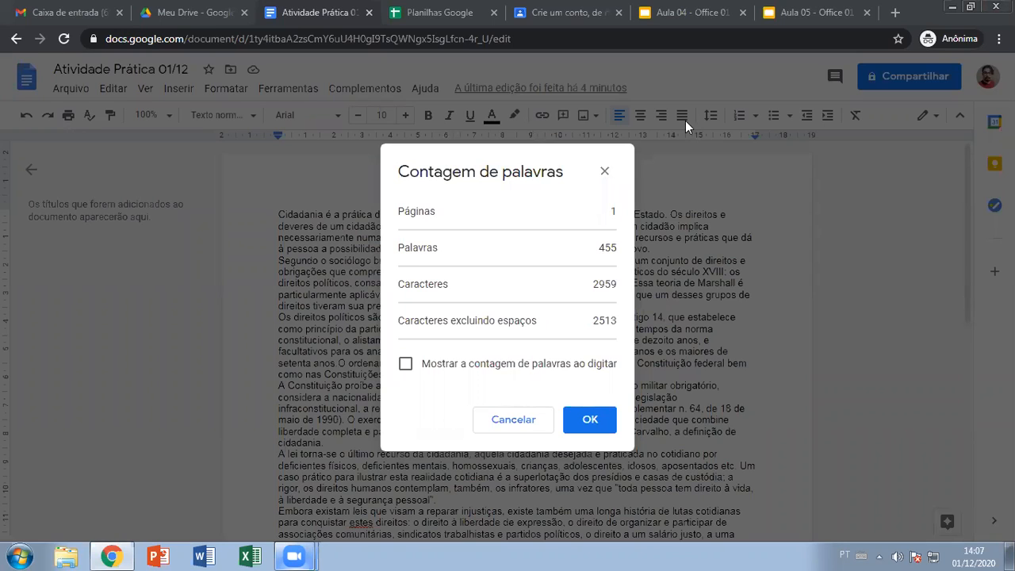
left_click(604, 171)
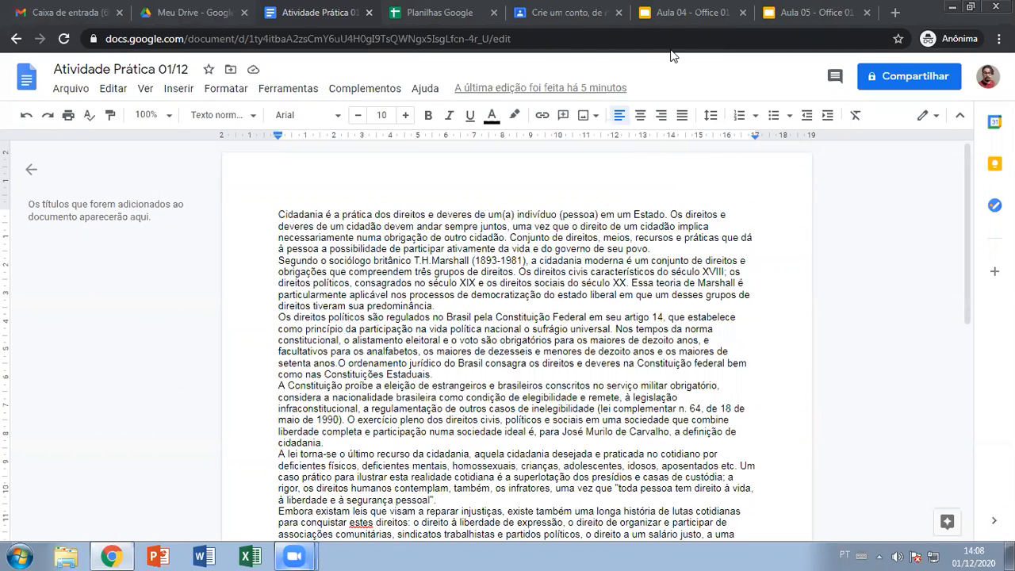
left_click(698, 10)
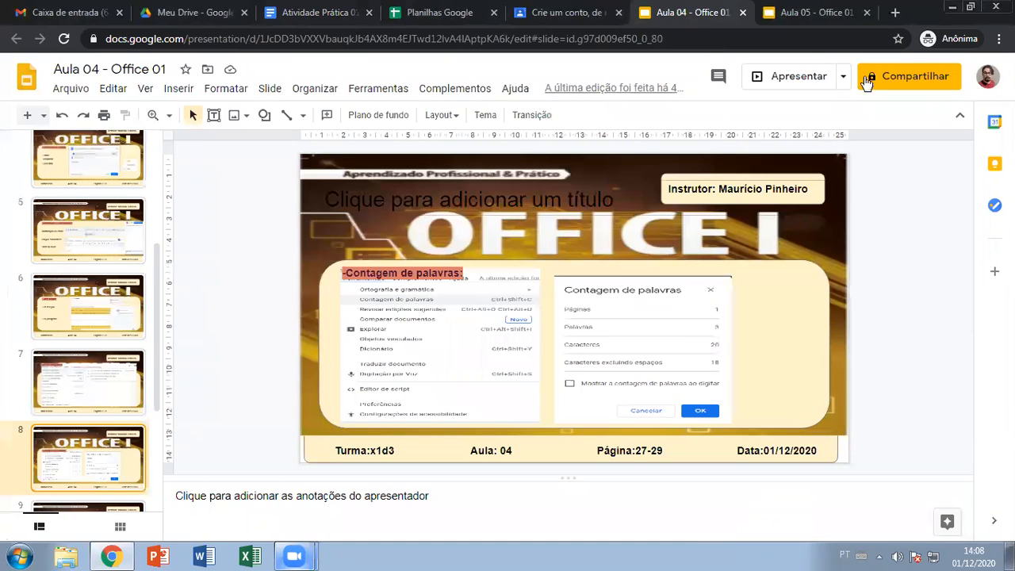
left_click(803, 66)
left_click(745, 283)
left_click(296, 140)
left_click(413, 272)
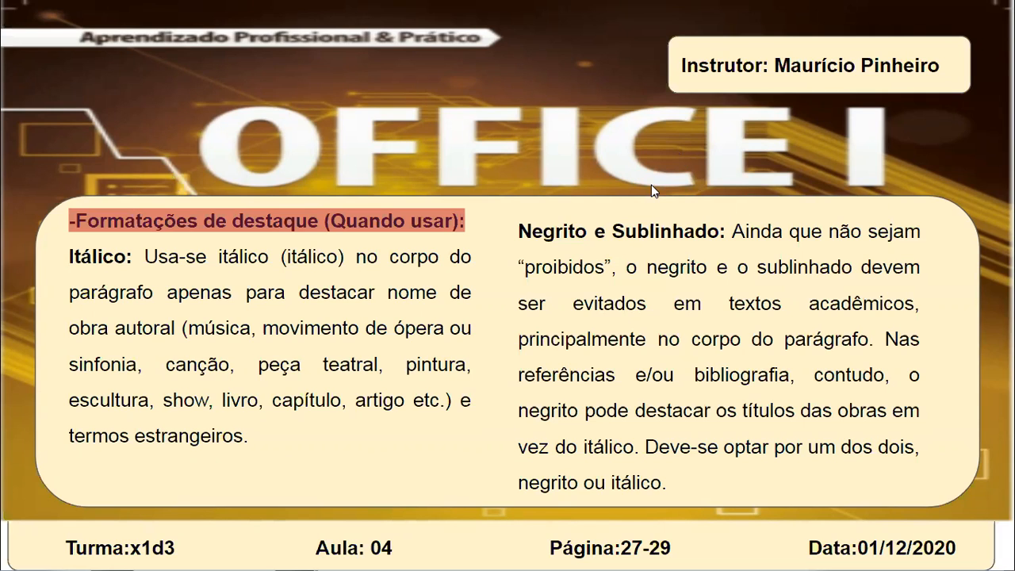
left_click_drag(189, 20, 173, 18)
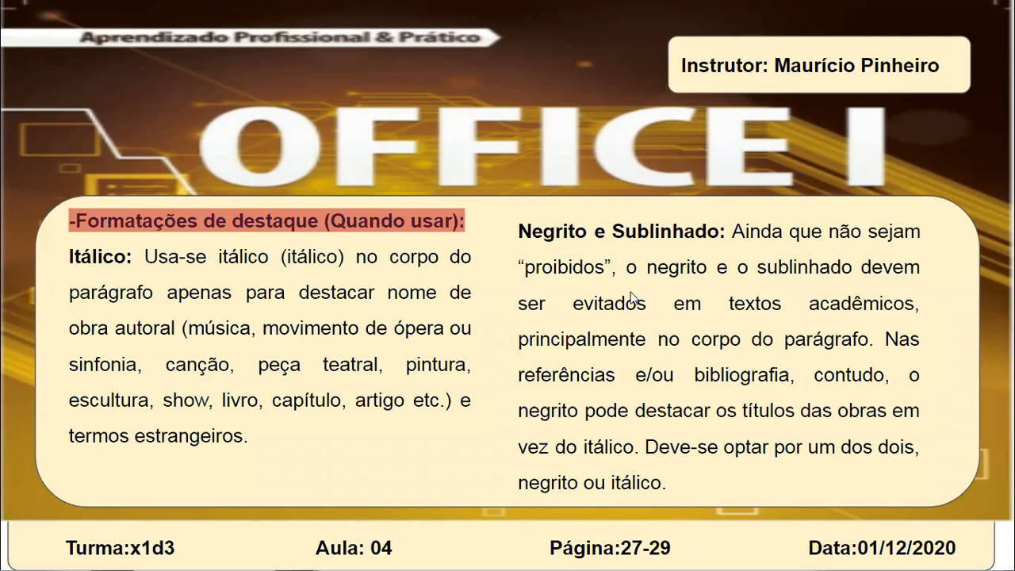
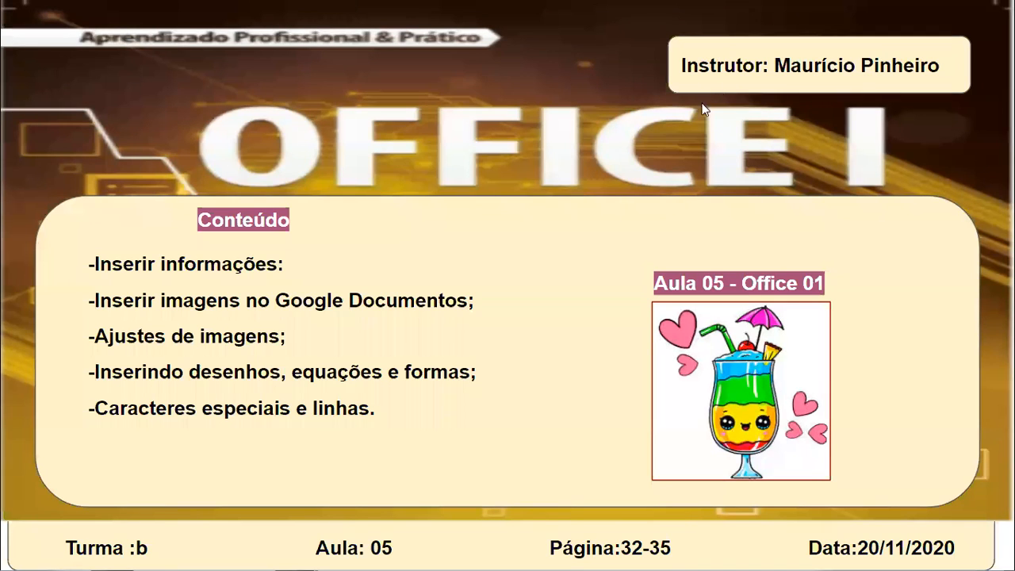
- Advance the Aula 04 slides past Menu Inserir to the Inserir Imagem slide
key("Right")
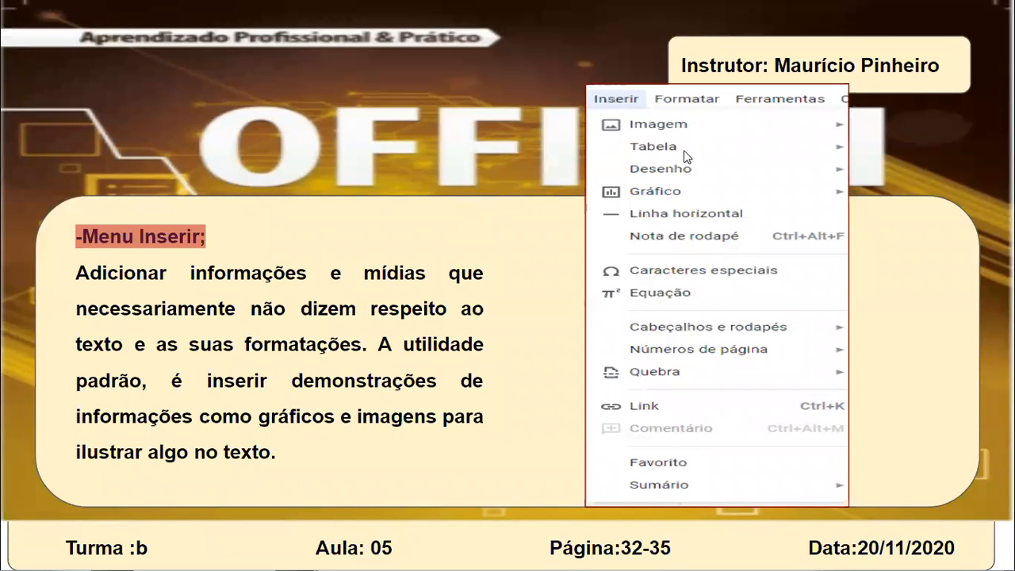
left_click(721, 212)
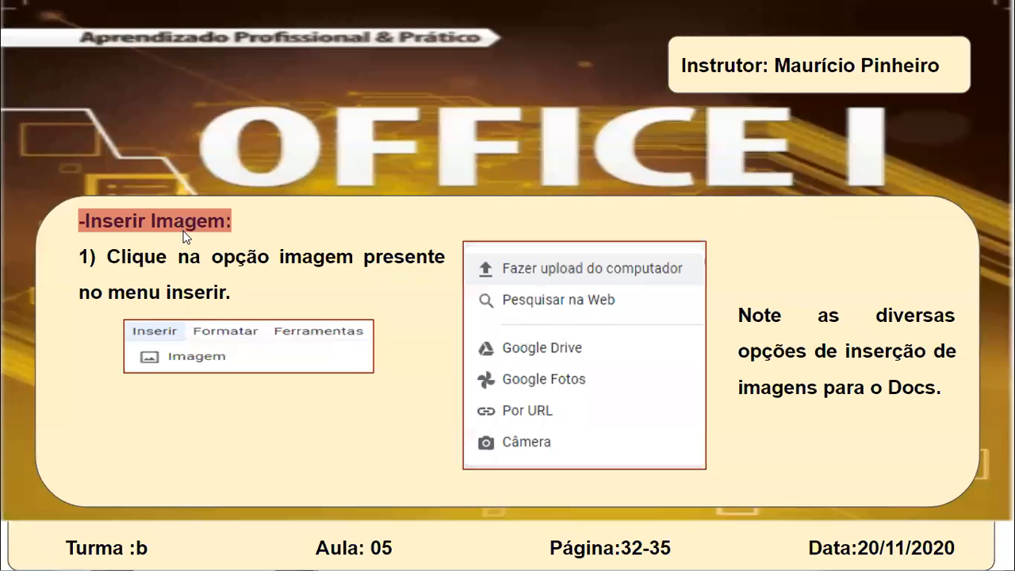
- Advance to the Inserindo tabelas slide, exit the presentation and return to Atividade Prática 01/12
left_click(357, 379)
key("Escape")
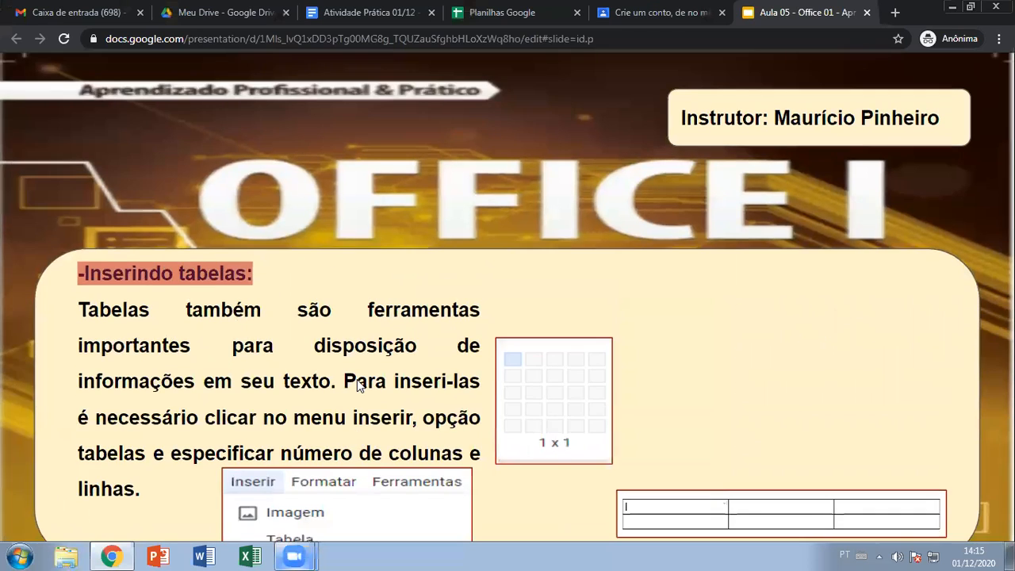
left_click(365, 11)
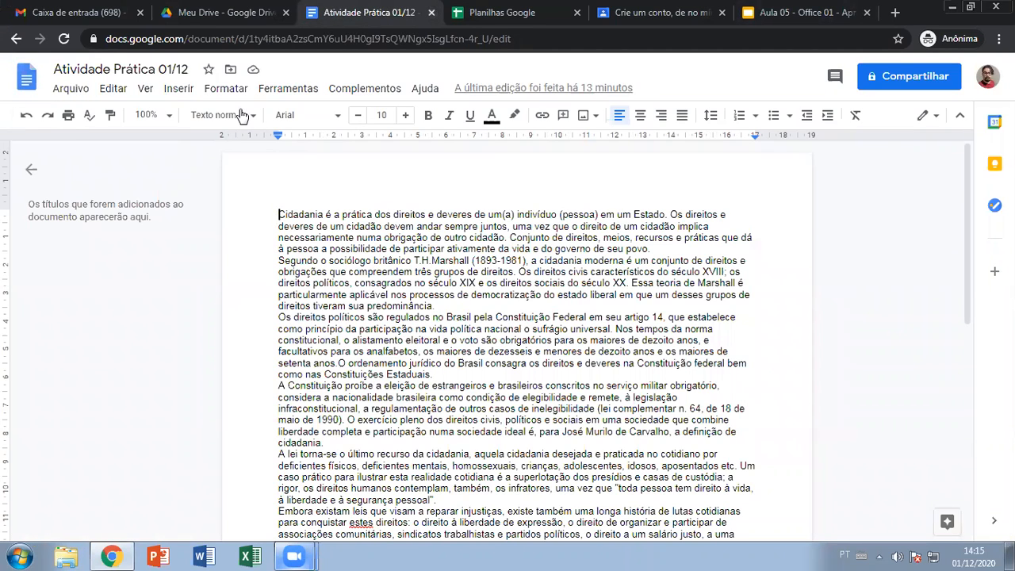
- Search the web for an image through Inserir > Imagem > Pesquisar na Web
left_click(181, 89)
mouse_move(242, 122)
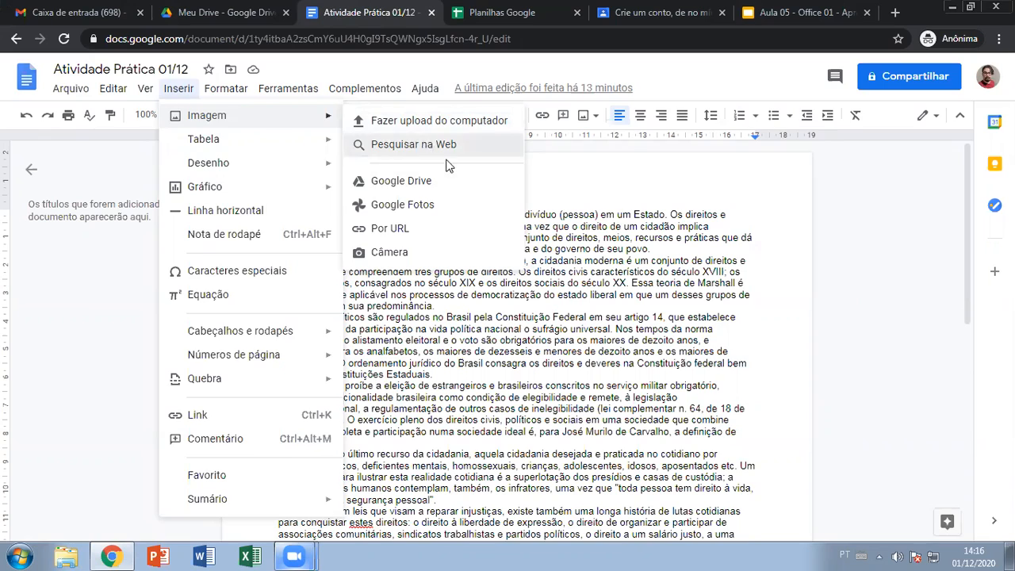
left_click(426, 146)
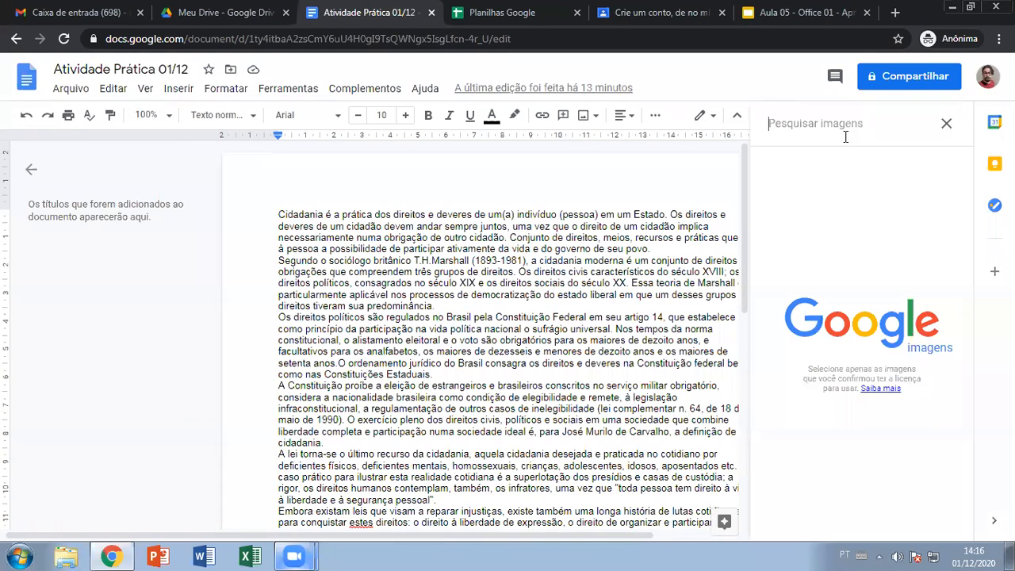
type("Débora feliz")
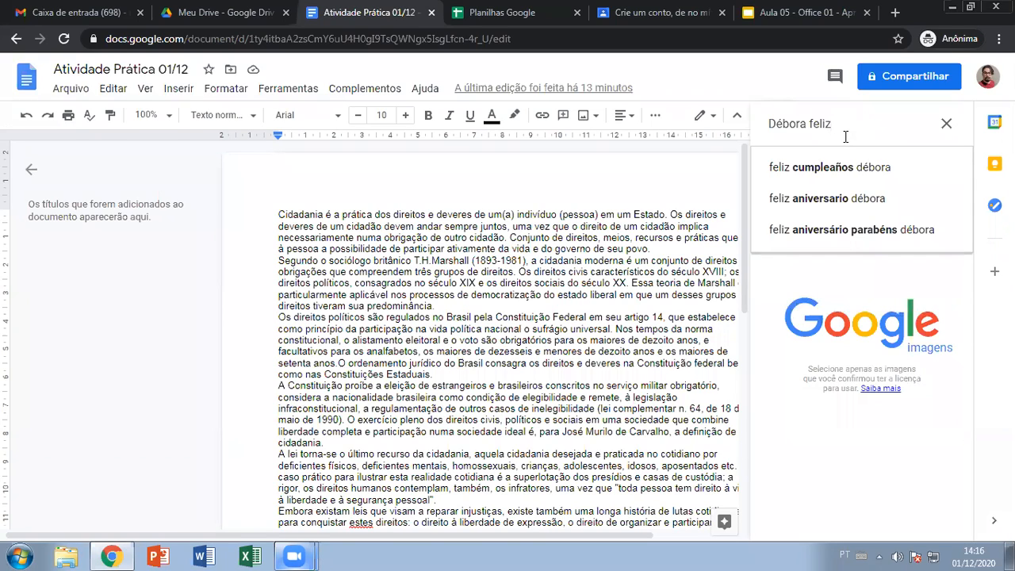
key("ctrl+a")
key("BackSpace")
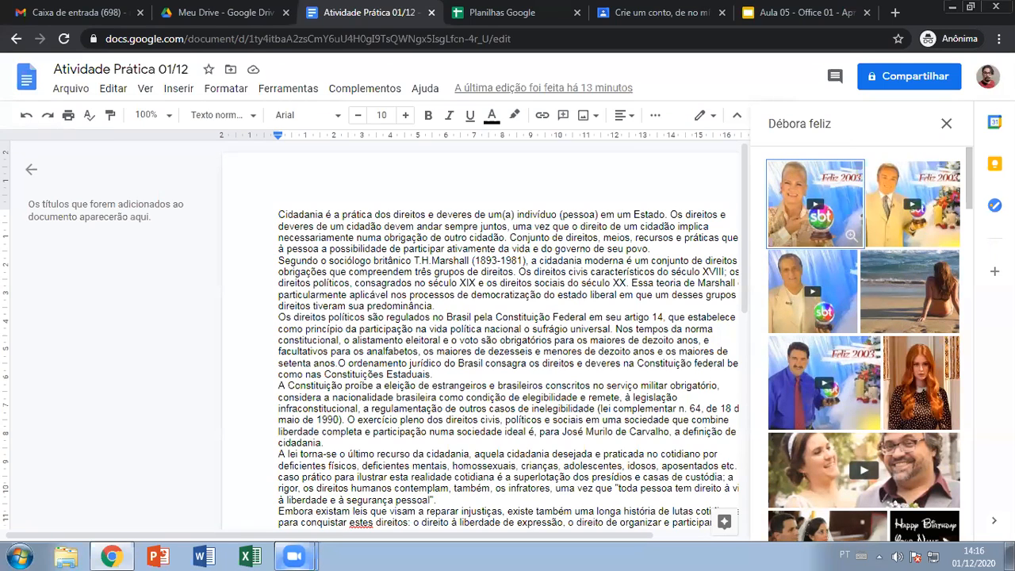
- Browse down through the web image results in the side panel
scroll(883, 263, "down", 3)
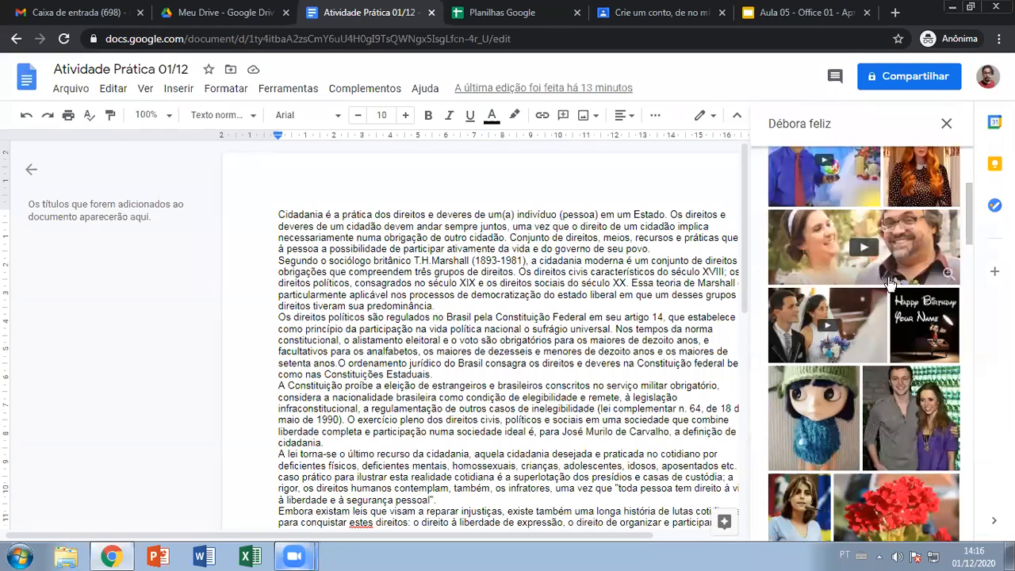
scroll(883, 263, "down", 5)
scroll(890, 305, "down", 1)
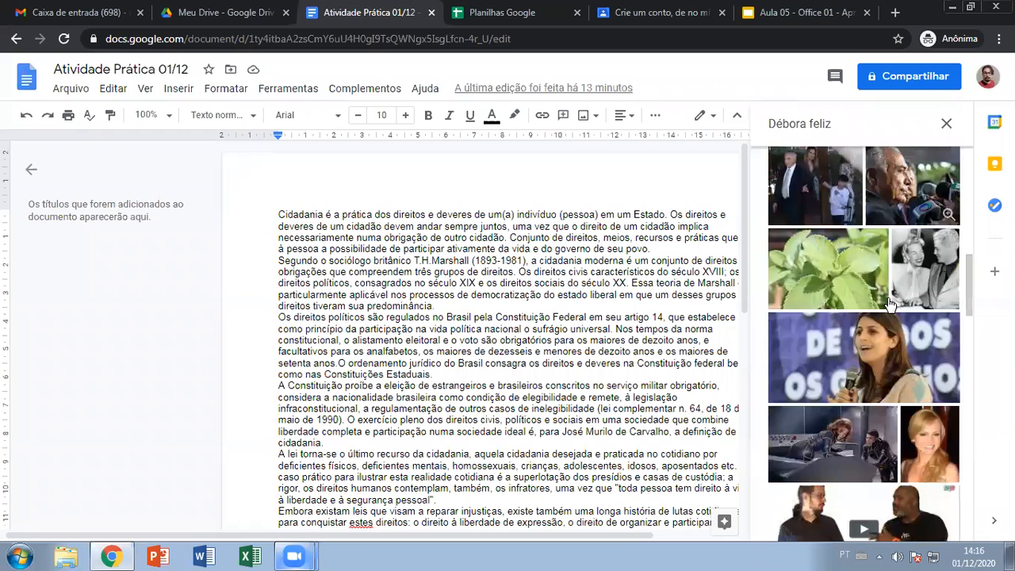
scroll(886, 307, "down", 2)
scroll(885, 311, "up", 3)
scroll(885, 311, "down", 4)
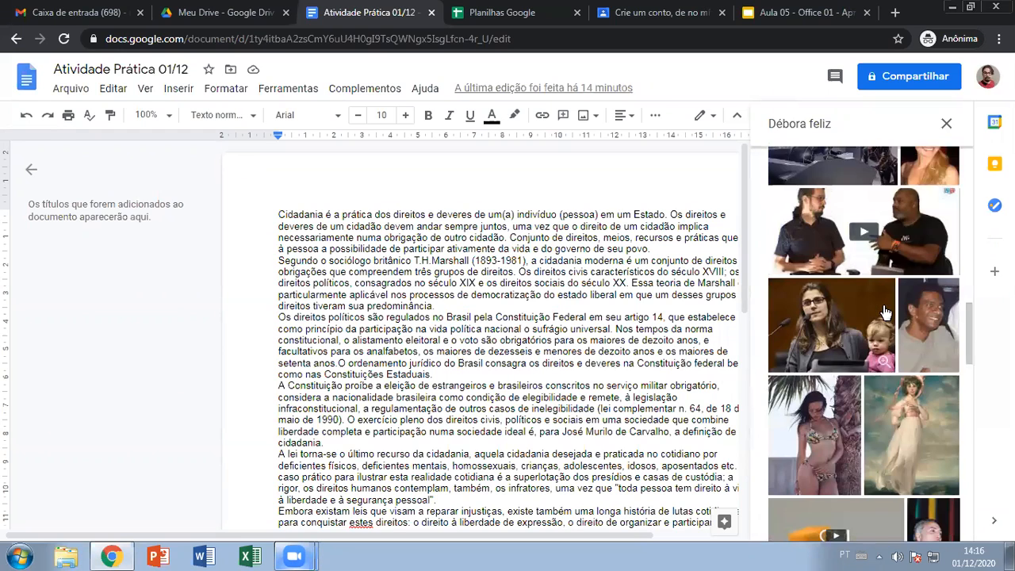
scroll(886, 310, "down", 12)
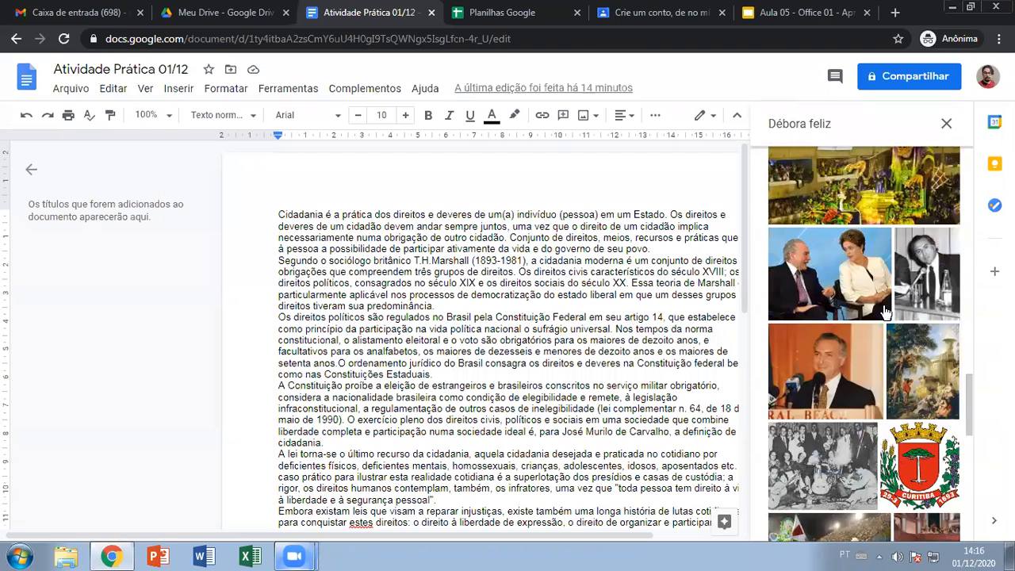
scroll(885, 311, "down", 10)
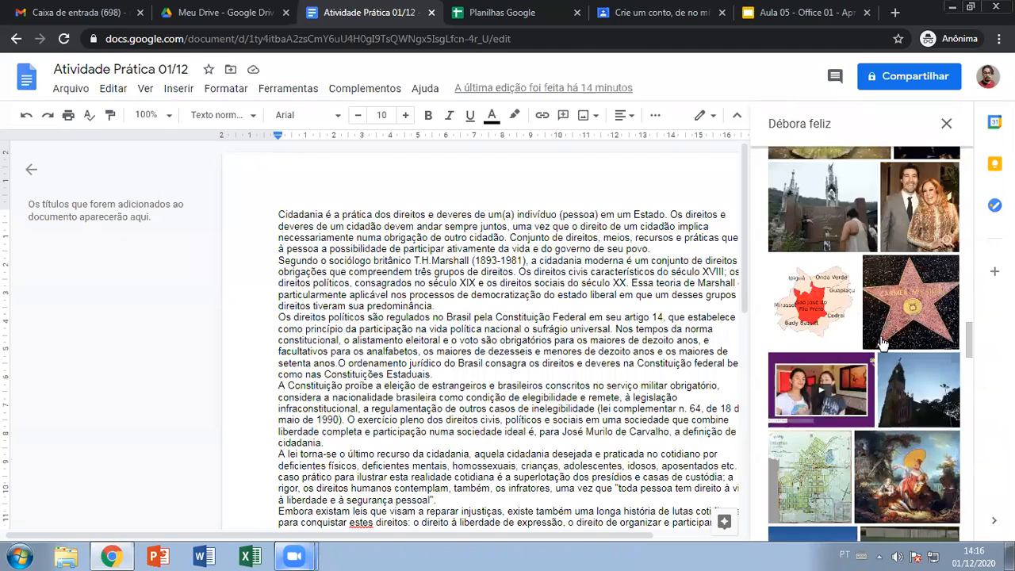
scroll(882, 342, "down", 10)
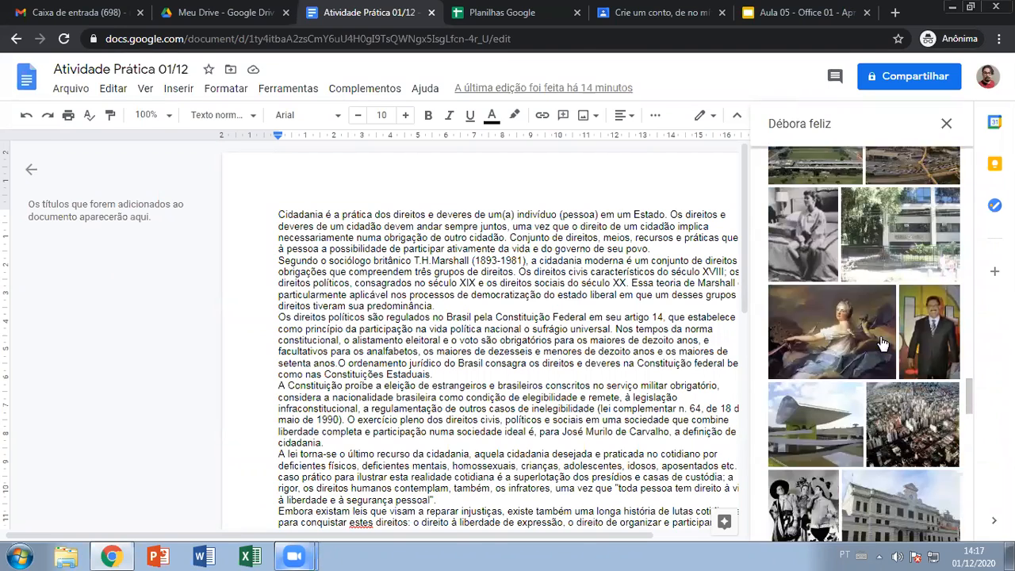
- Close the image search panel, then open and dismiss the Inserir > Imagem menu twice
left_click(946, 123)
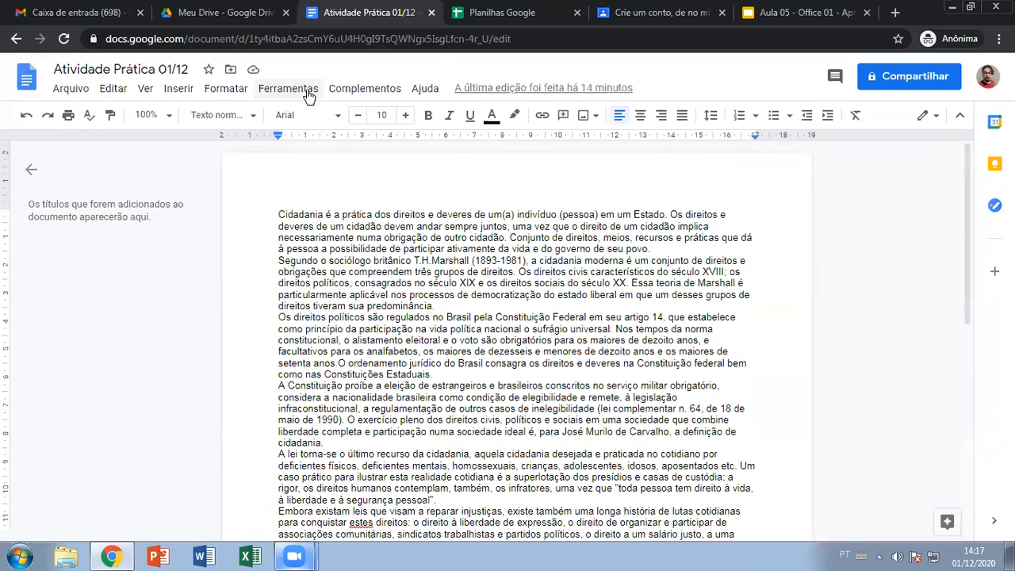
left_click(179, 89)
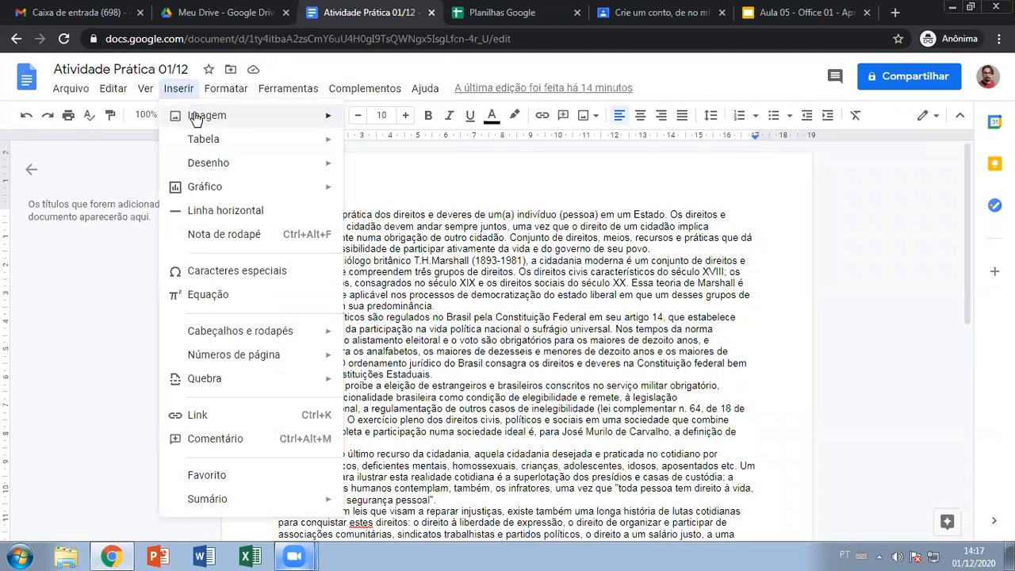
mouse_move(202, 116)
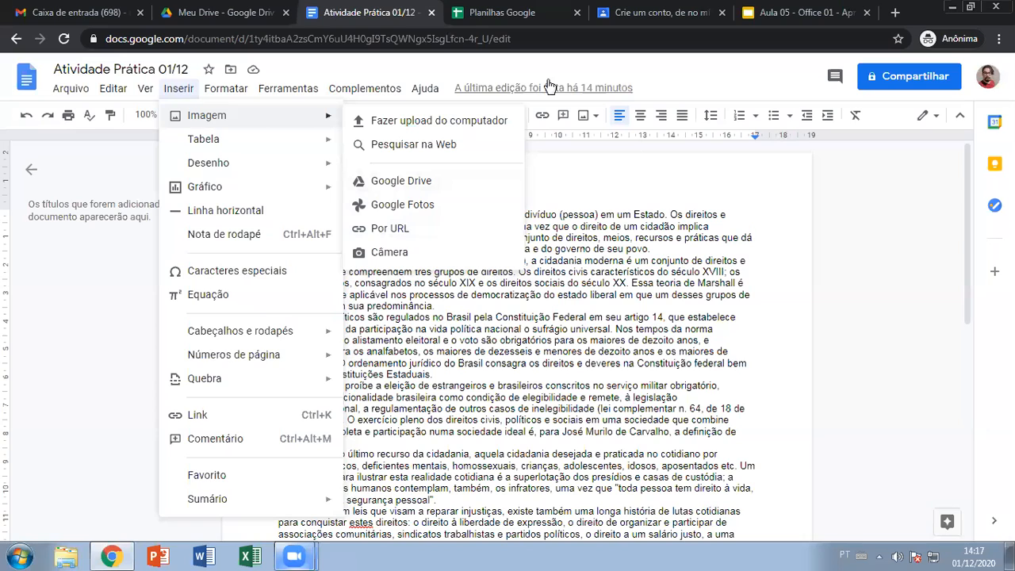
left_click(628, 133)
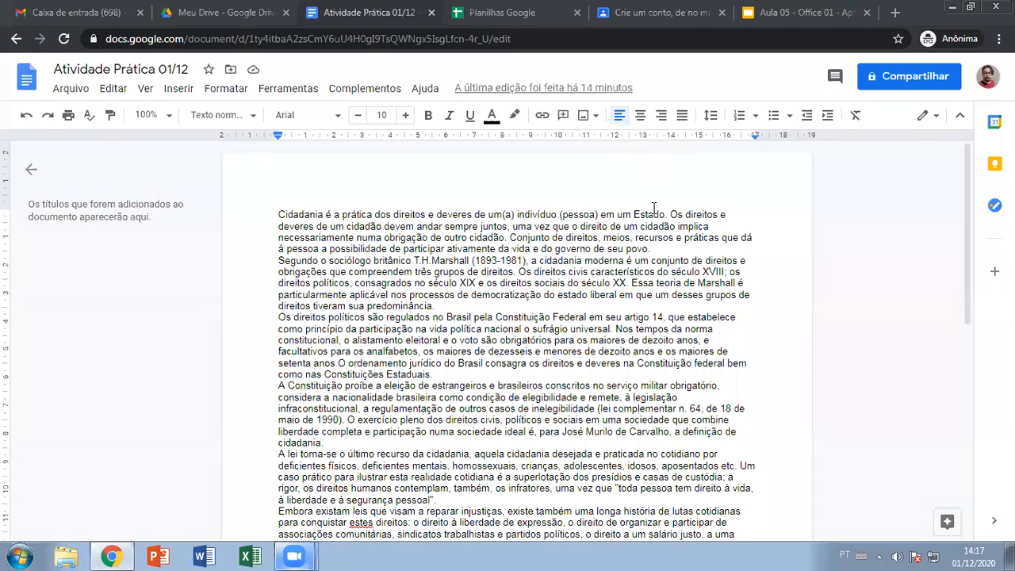
left_click(180, 89)
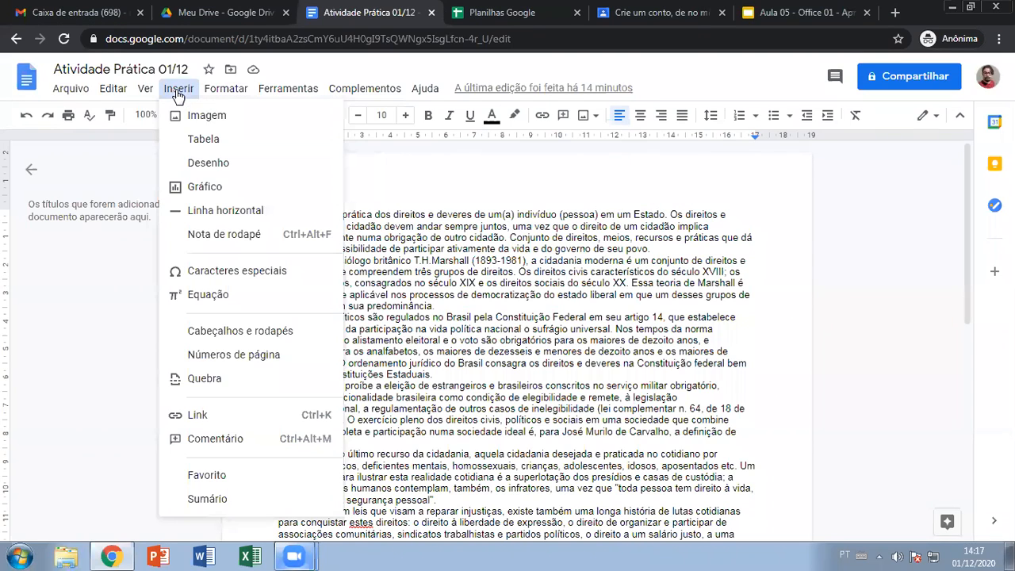
mouse_move(210, 128)
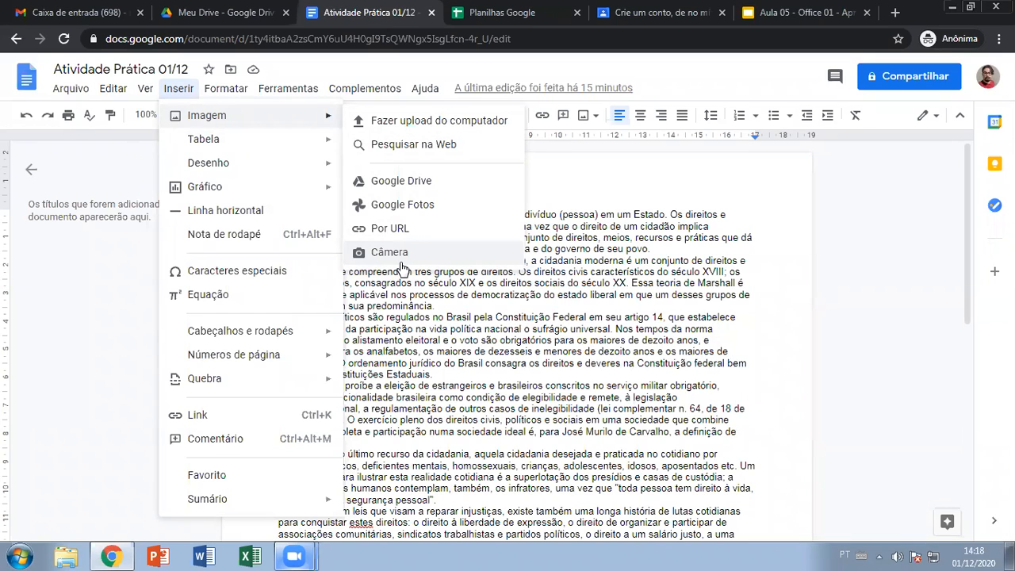
left_click(664, 87)
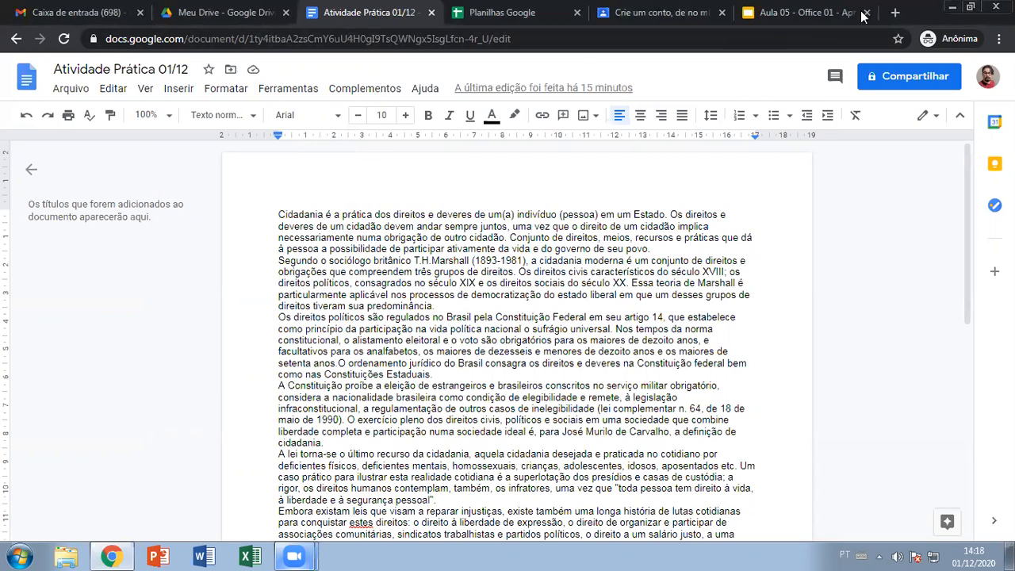
- In a new browser tab, search Google for 'Rihanna' and switch to image results
left_click(897, 13)
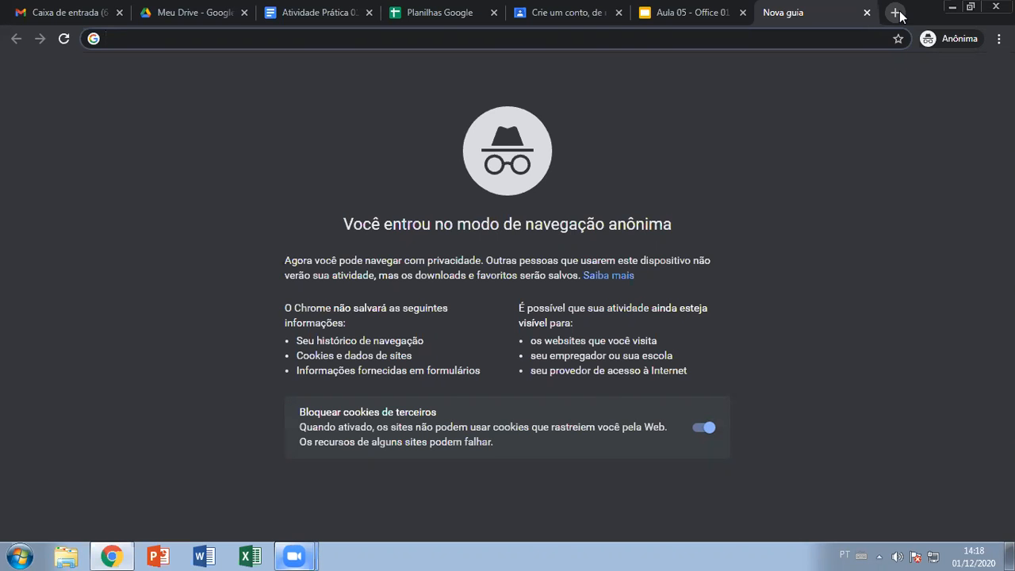
type("Ri")
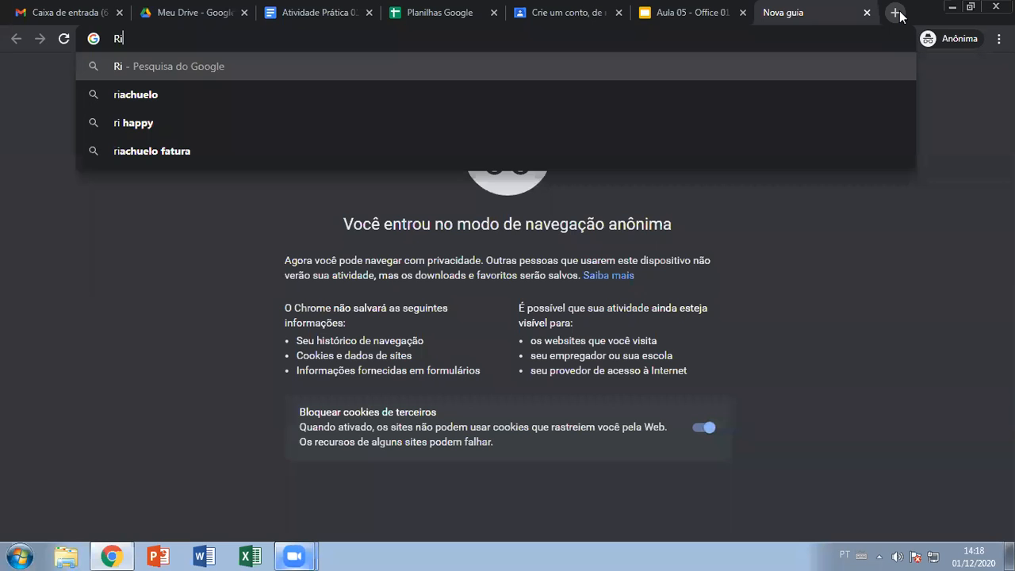
type("hanna")
key("Return")
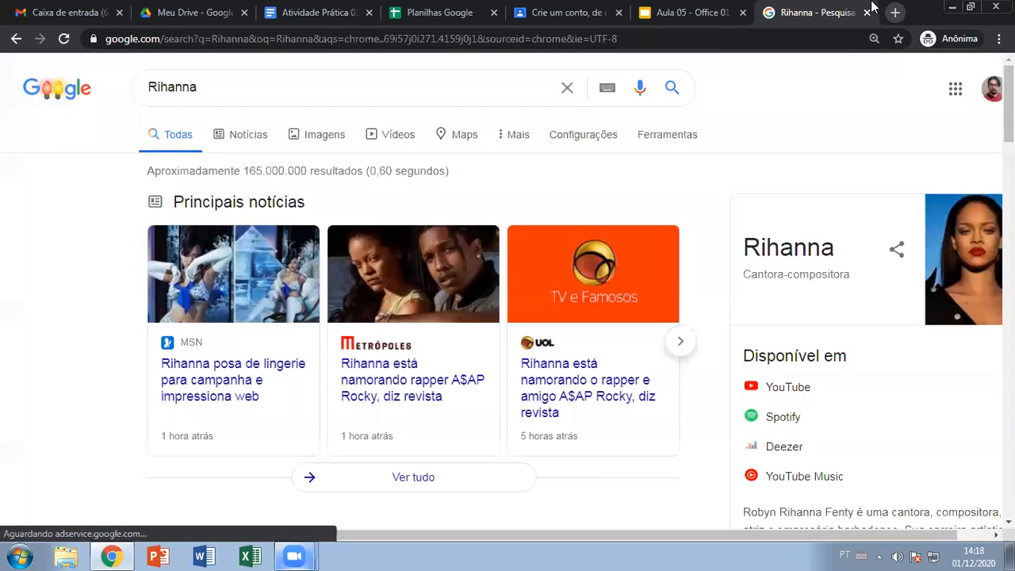
left_click(329, 137)
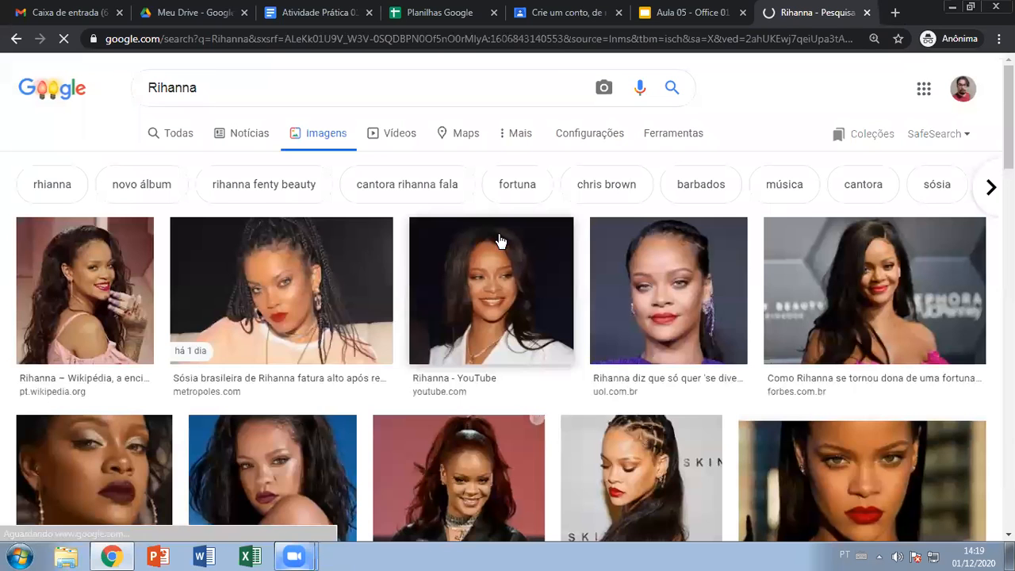
- Correct the misspelled search term to 'Rihanna', rerun it and browse the image results
left_click_drag(232, 93, 163, 87)
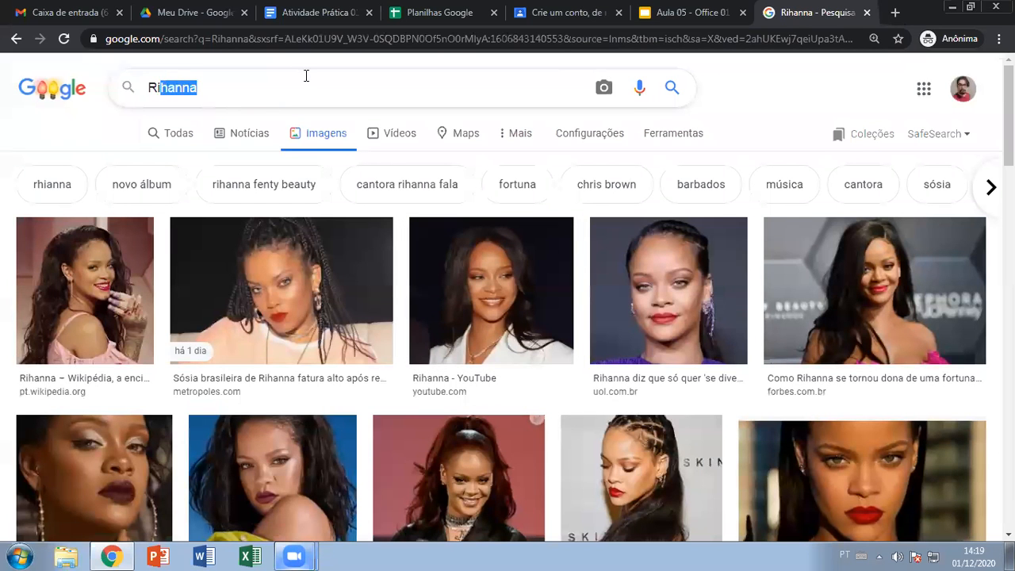
key("BackSpace")
type("ana")
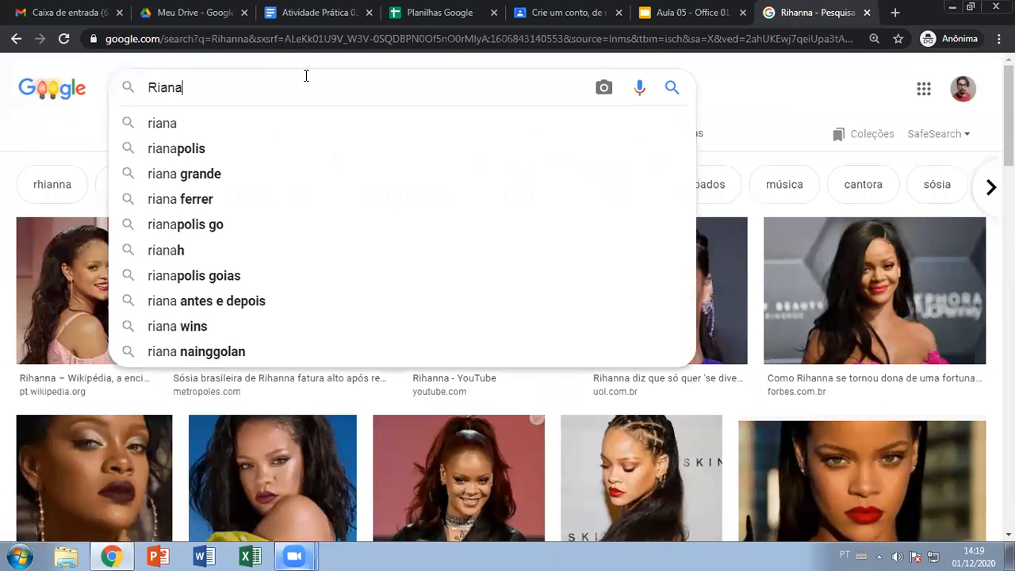
key("BackSpace")
key("BackSpace")
key("BackSpace")
type("hanna")
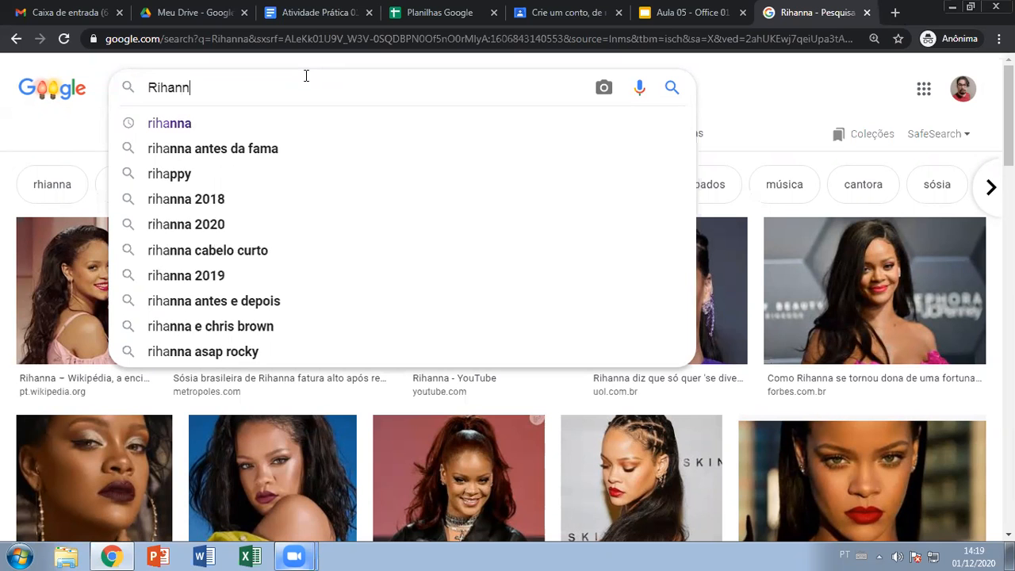
key("Return")
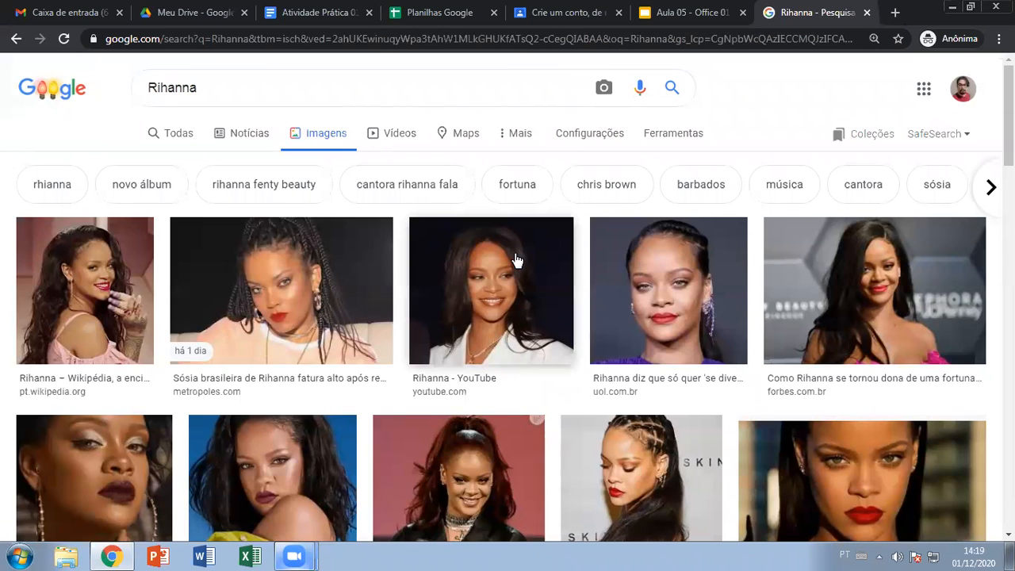
scroll(492, 253, "down", 2)
scroll(458, 276, "down", 2)
scroll(465, 288, "down", 1)
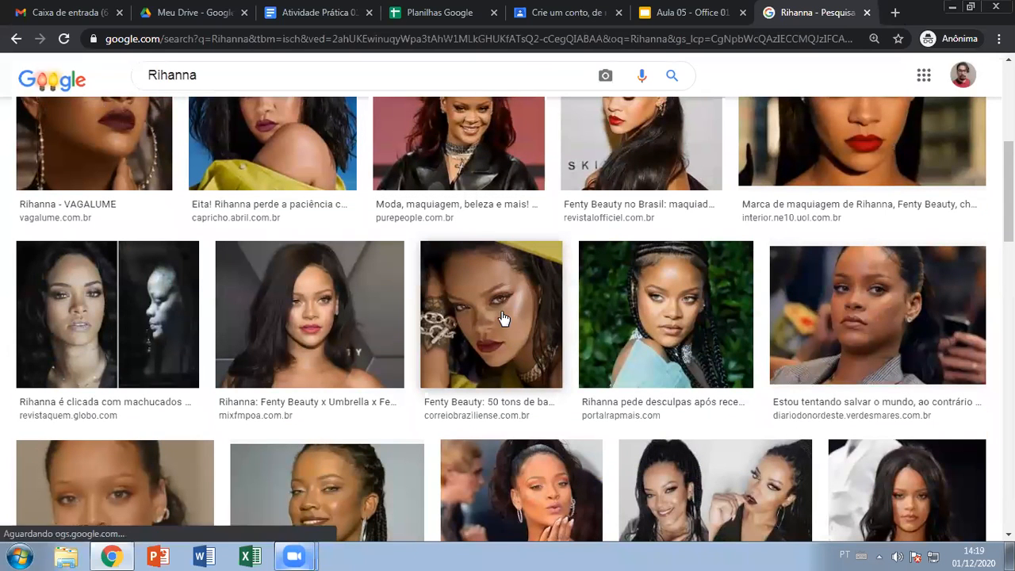
scroll(509, 316, "up", 2)
scroll(450, 287, "up", 1)
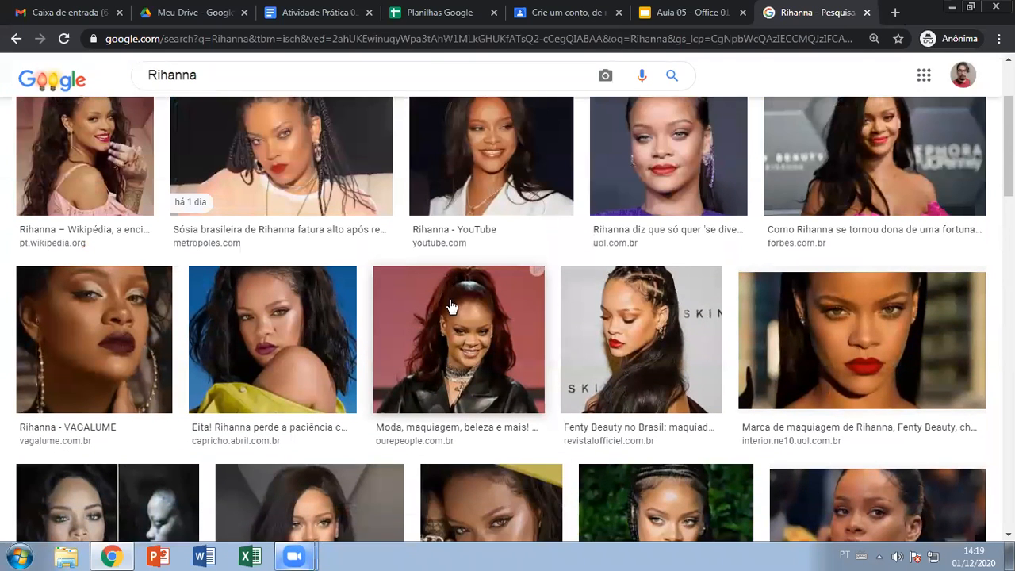
scroll(457, 331, "up", 2)
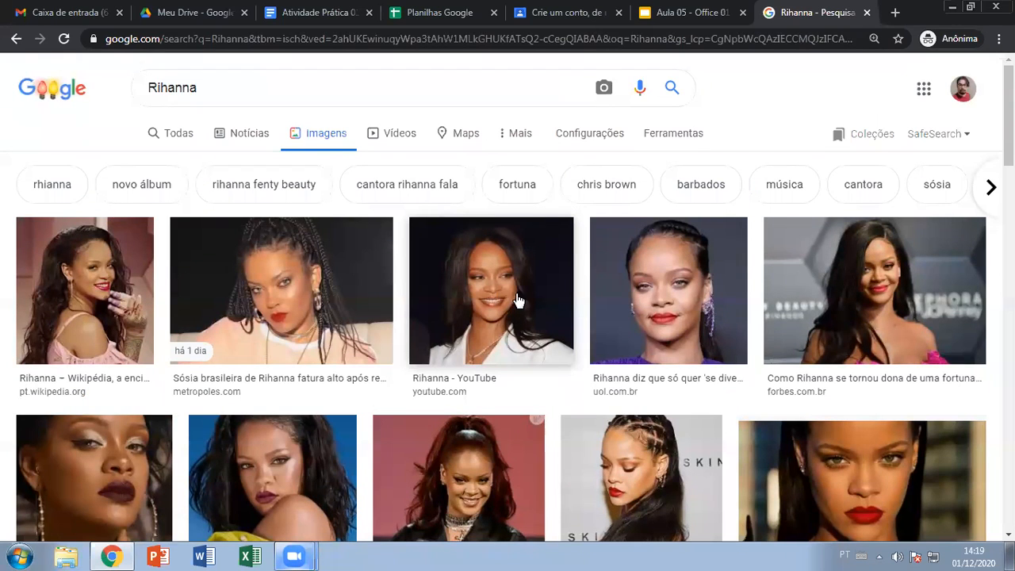
- Open the uol.com.br photo preview and drag it into the Atividade Prática 01/12 document
left_click(679, 299)
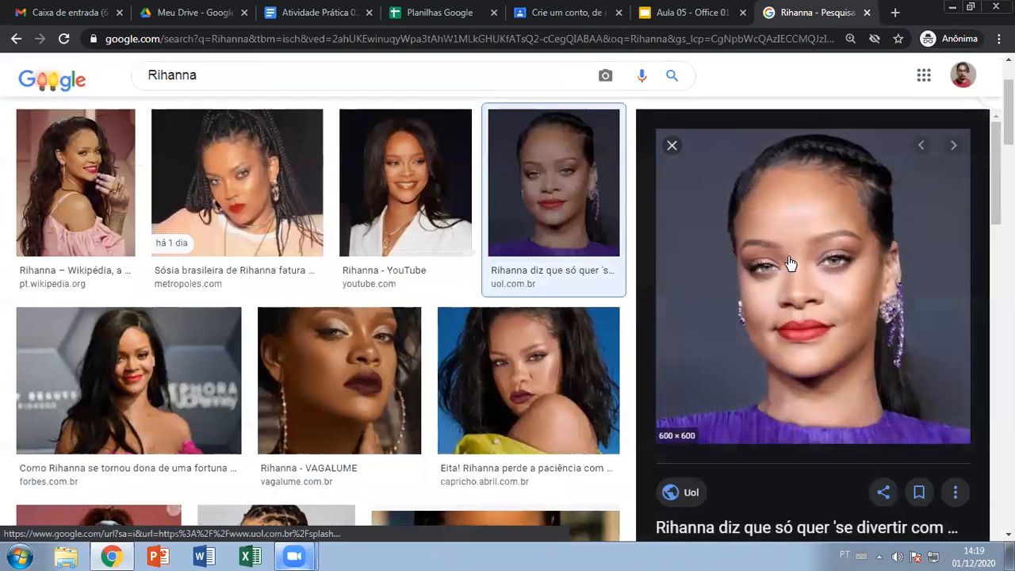
left_click_drag(803, 279, 309, 183)
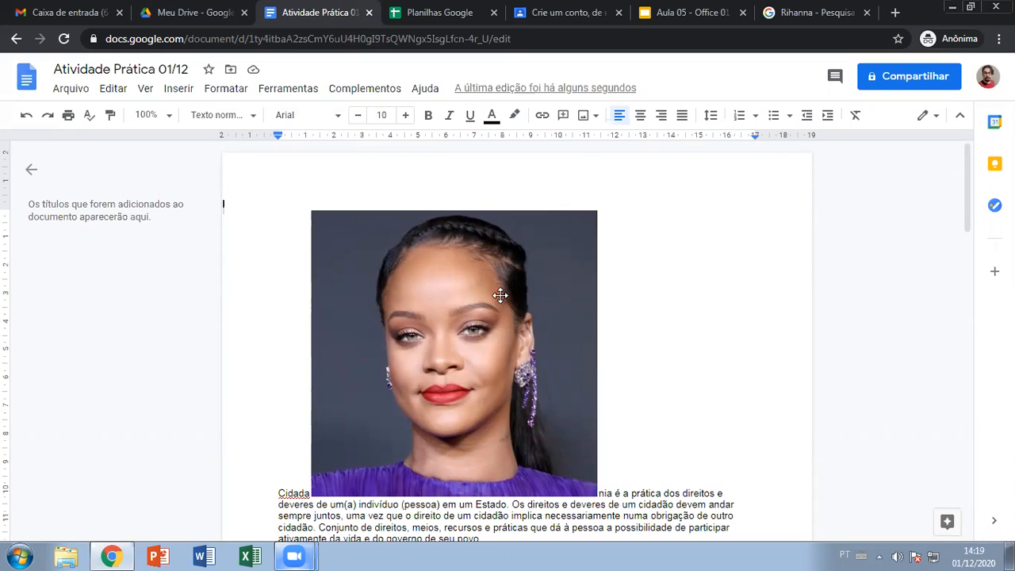
- Select the inline photo and drag it along the first line, placing it after 'Cidadania'
left_click(476, 283)
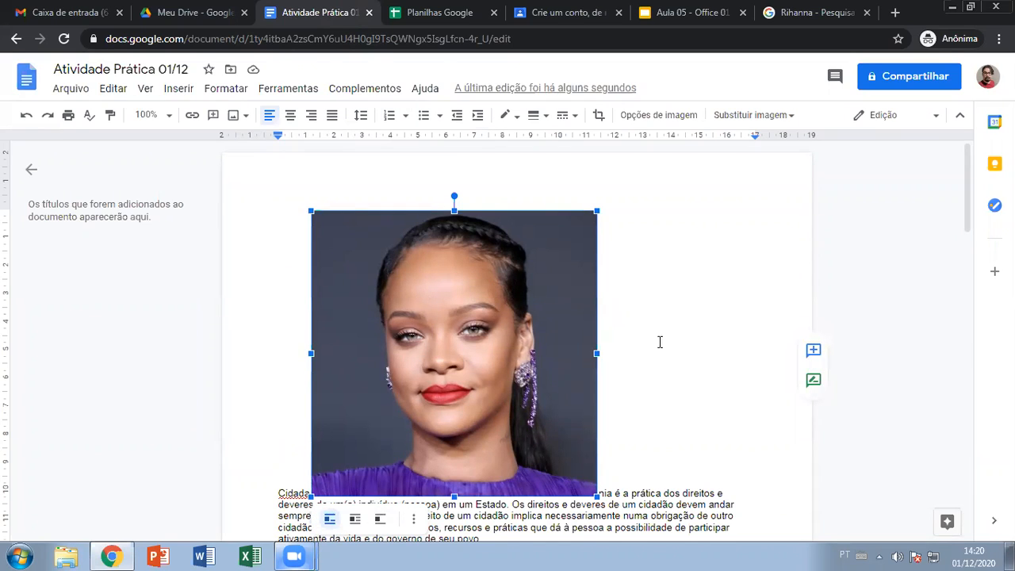
left_click(691, 372)
scroll(843, 396, "down", 1)
left_click(525, 270)
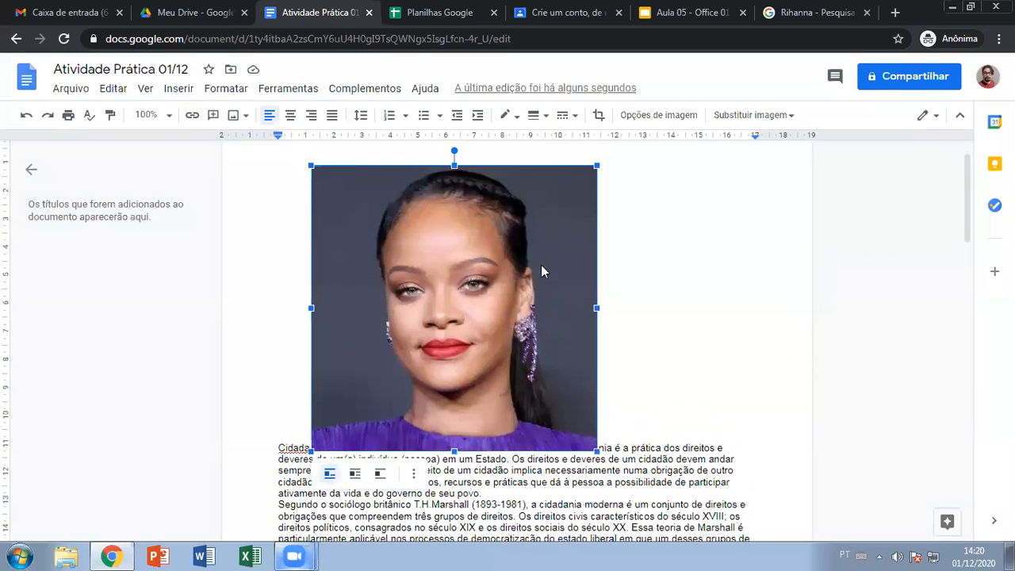
left_click_drag(464, 354, 603, 360)
left_click_drag(391, 286, 324, 287)
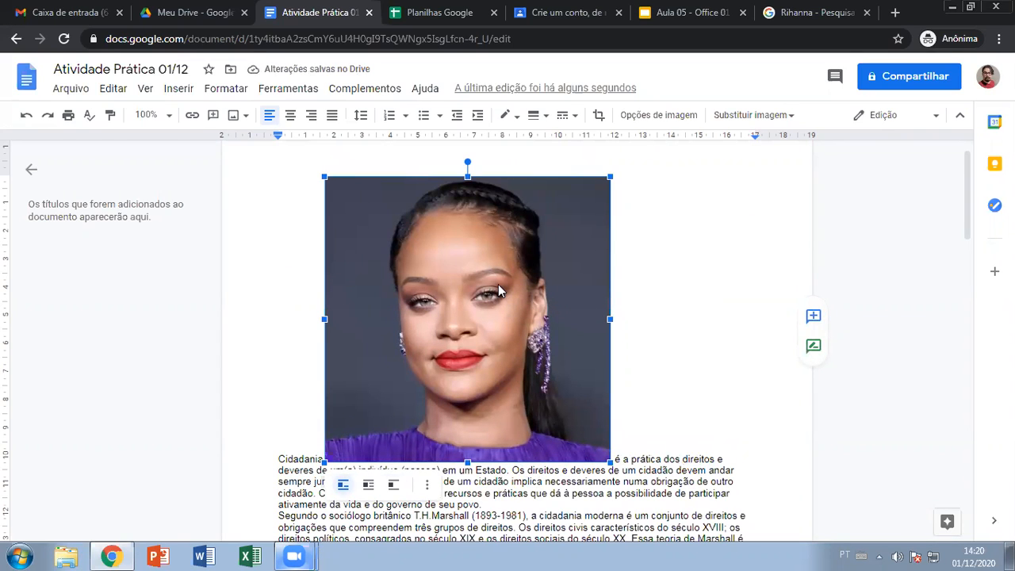
left_click(706, 328)
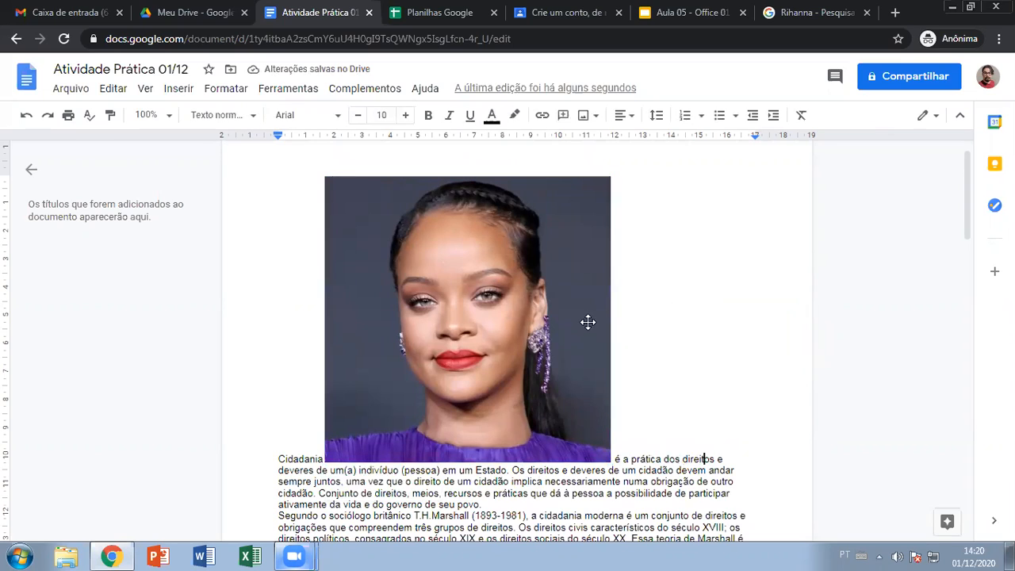
left_click(476, 306)
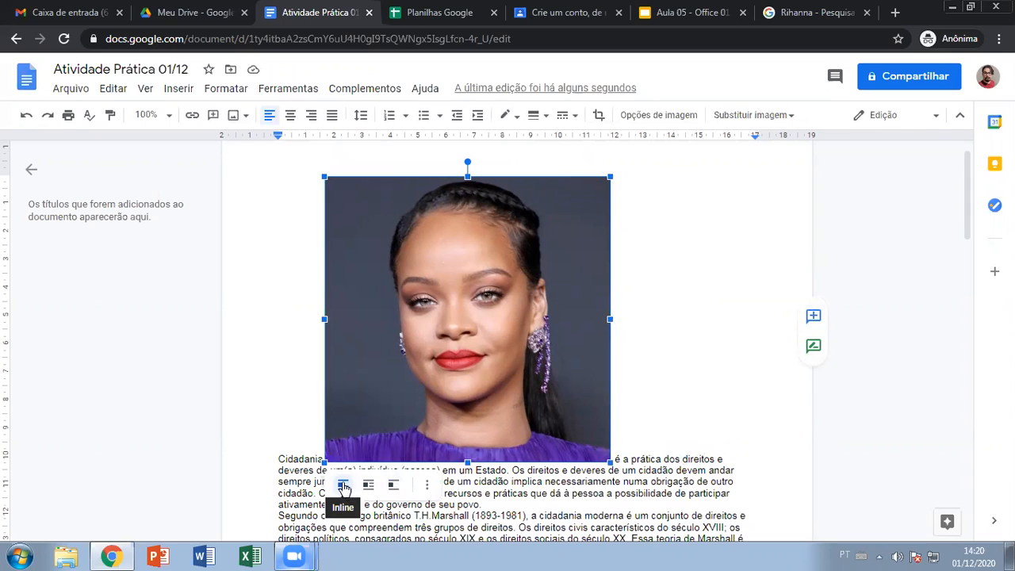
left_click_drag(437, 361, 306, 344)
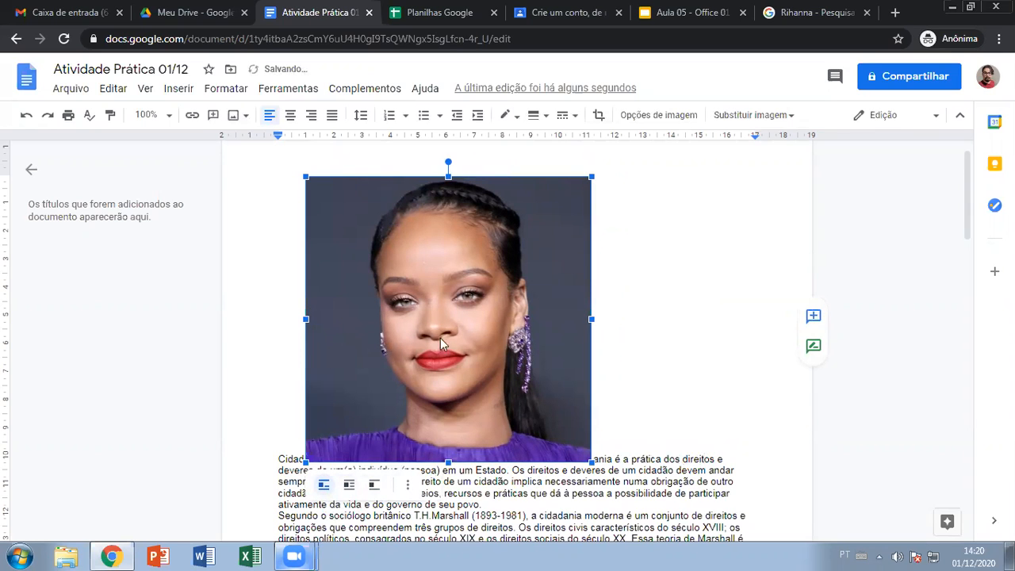
left_click_drag(441, 339, 650, 336)
scroll(484, 248, "down", 1)
scroll(485, 248, "up", 1)
scroll(499, 430, "down", 2)
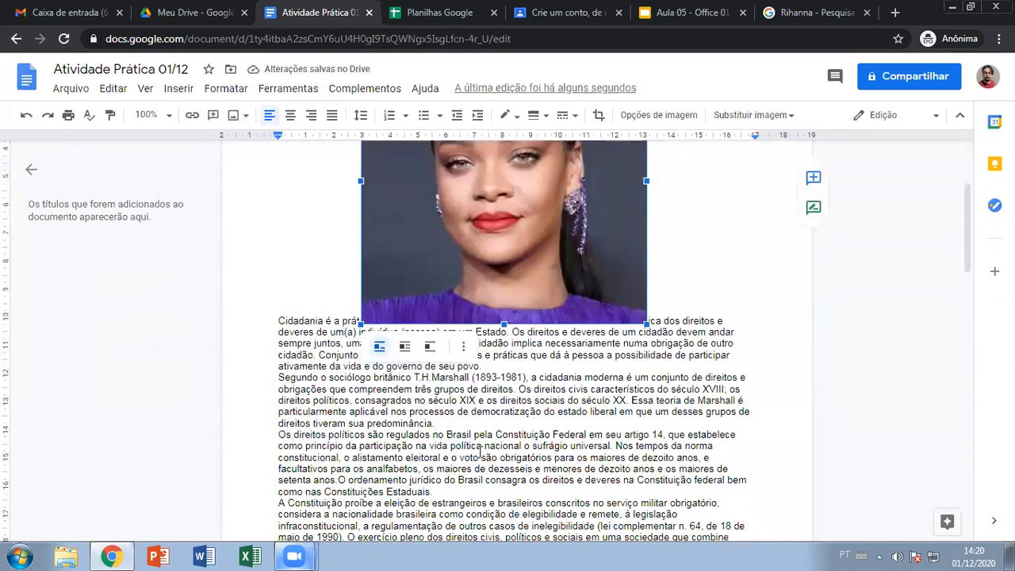
scroll(491, 388, "up", 2)
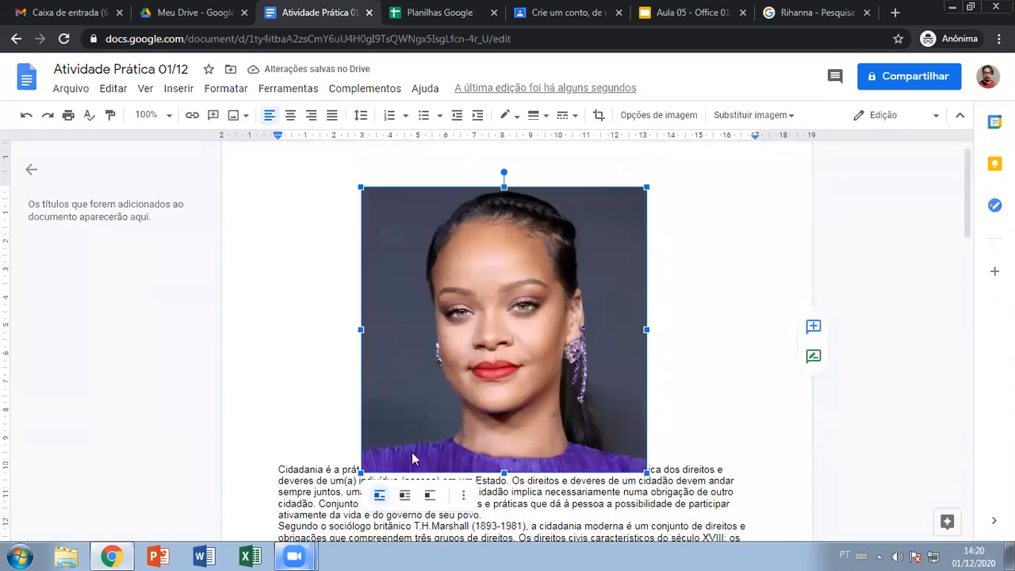
- Set the photo to Wrap text and move it to the right of the opening paragraphs
left_click(405, 498)
left_click_drag(487, 387, 617, 341)
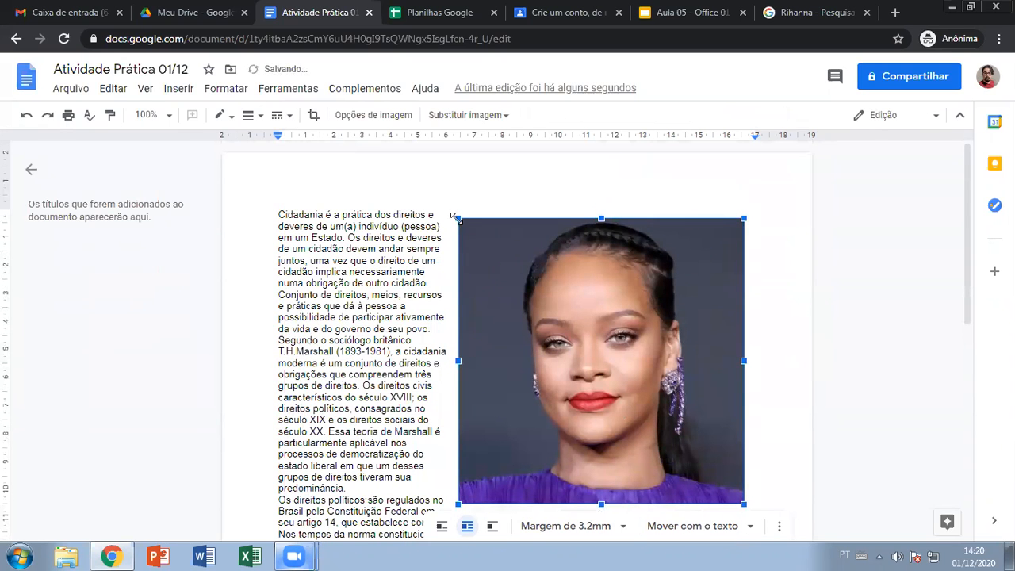
scroll(568, 409, "down", 1)
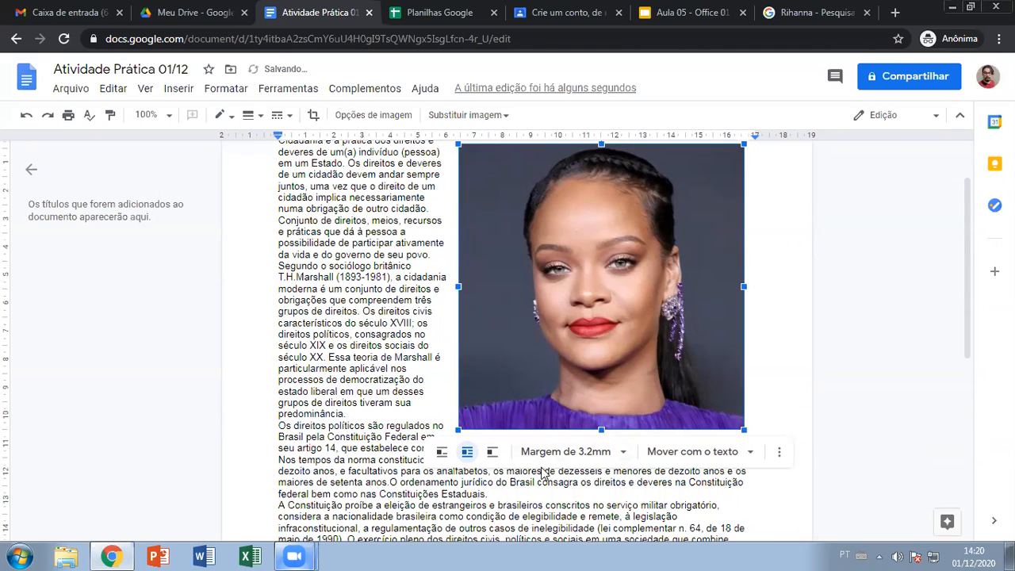
left_click(492, 454)
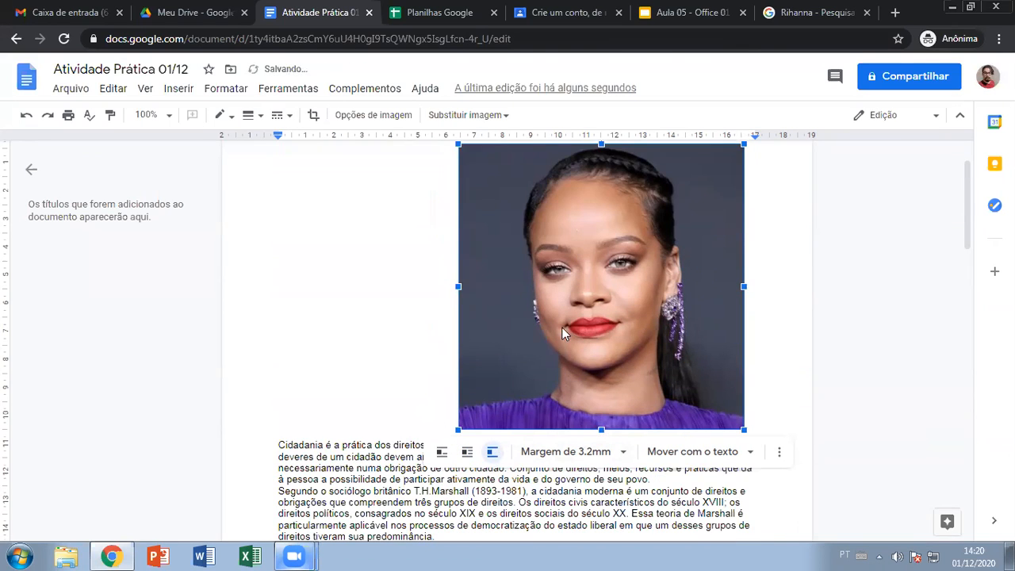
left_click_drag(561, 327, 508, 399)
scroll(594, 370, "up", 1)
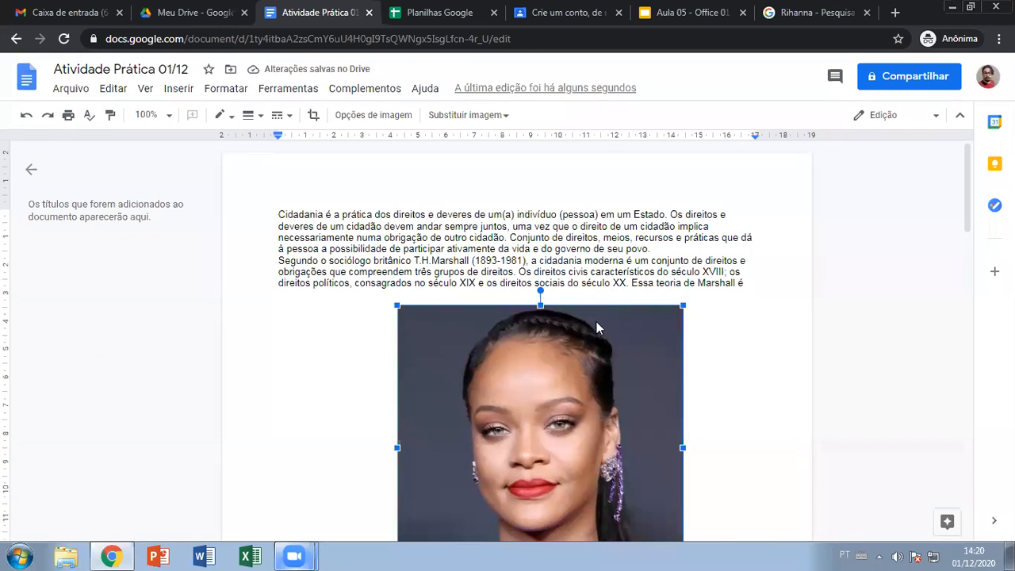
scroll(596, 323, "down", 1)
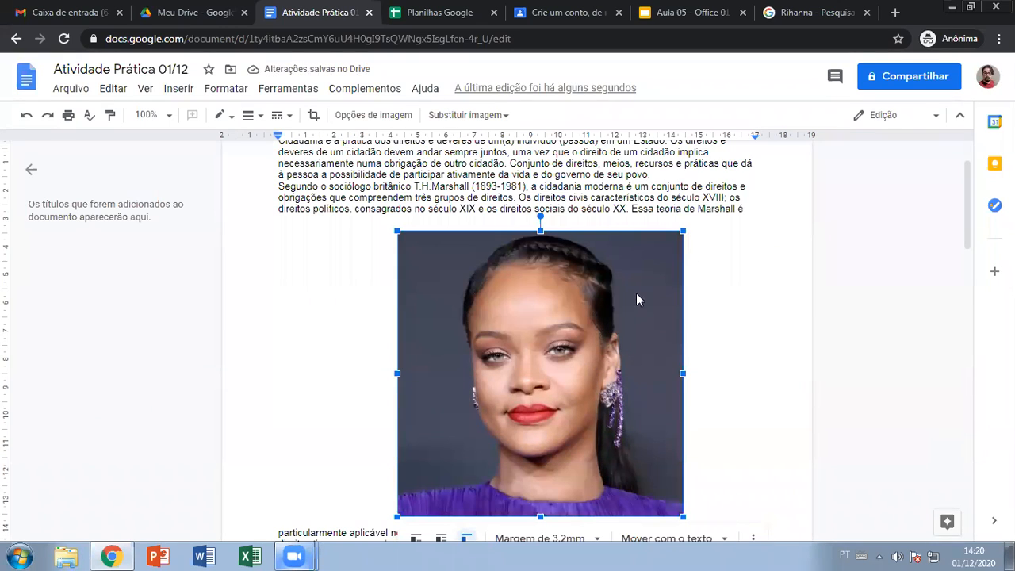
scroll(596, 339, "down", 1)
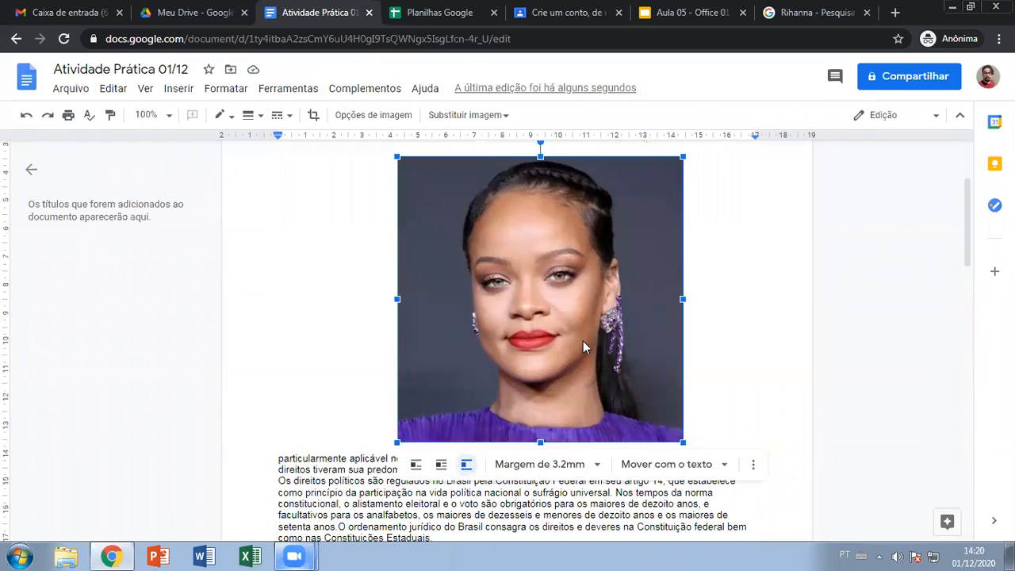
left_click(441, 464)
left_click_drag(590, 383, 690, 308)
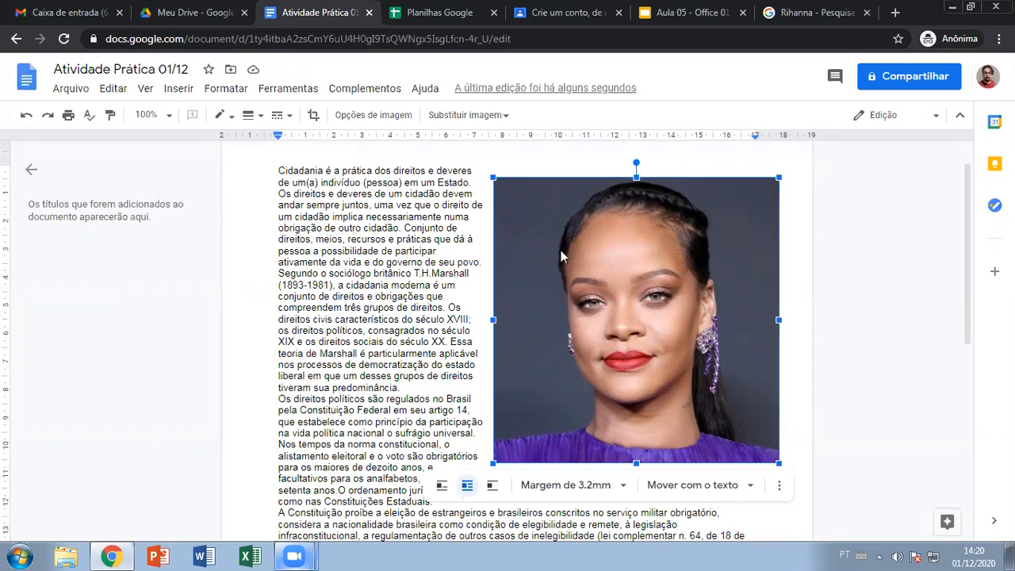
- Try resizing the photo from its corner and edges, undoing each attempt
left_click_drag(494, 180, 617, 349)
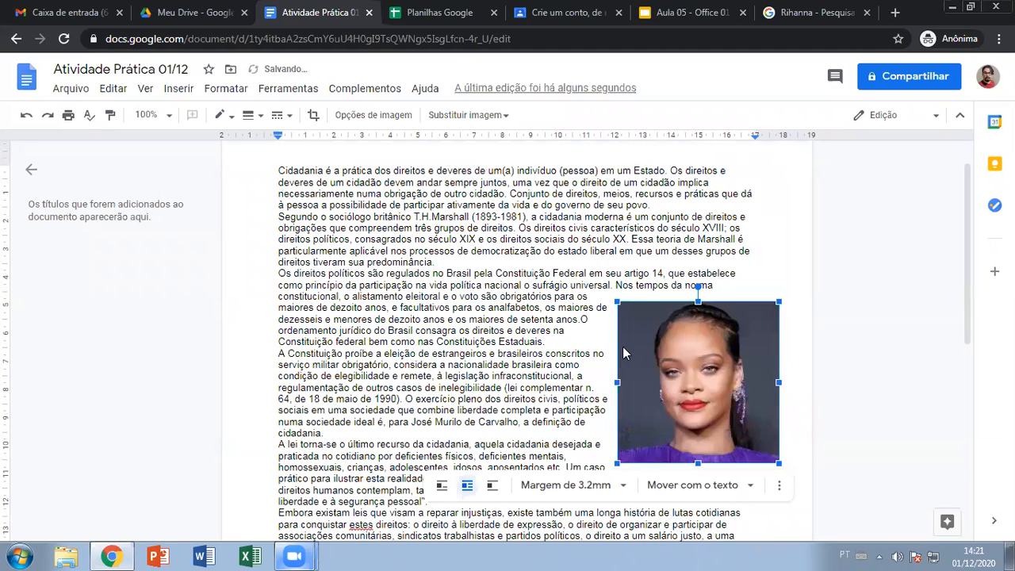
key("ctrl+z")
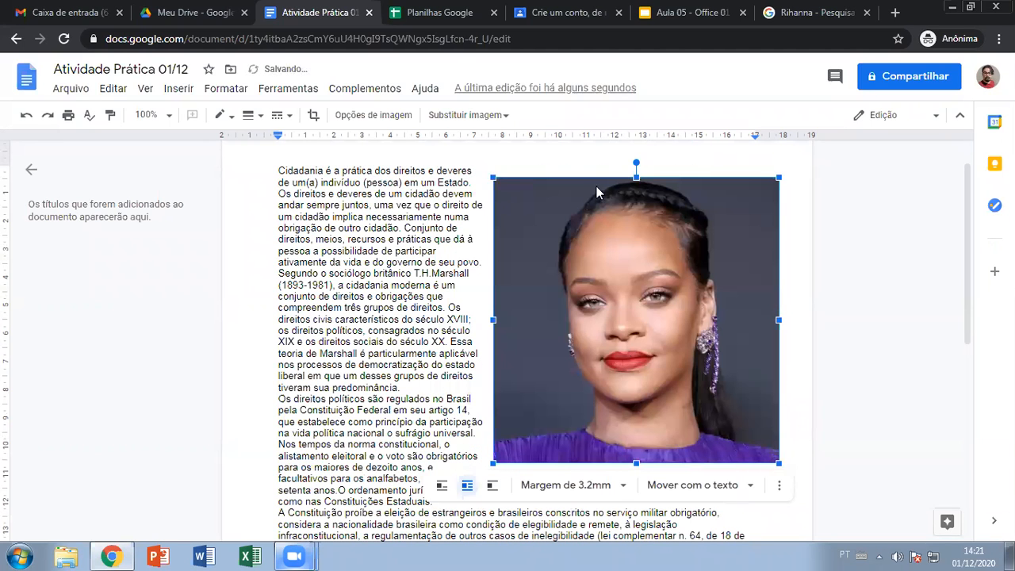
left_click_drag(637, 177, 636, 336)
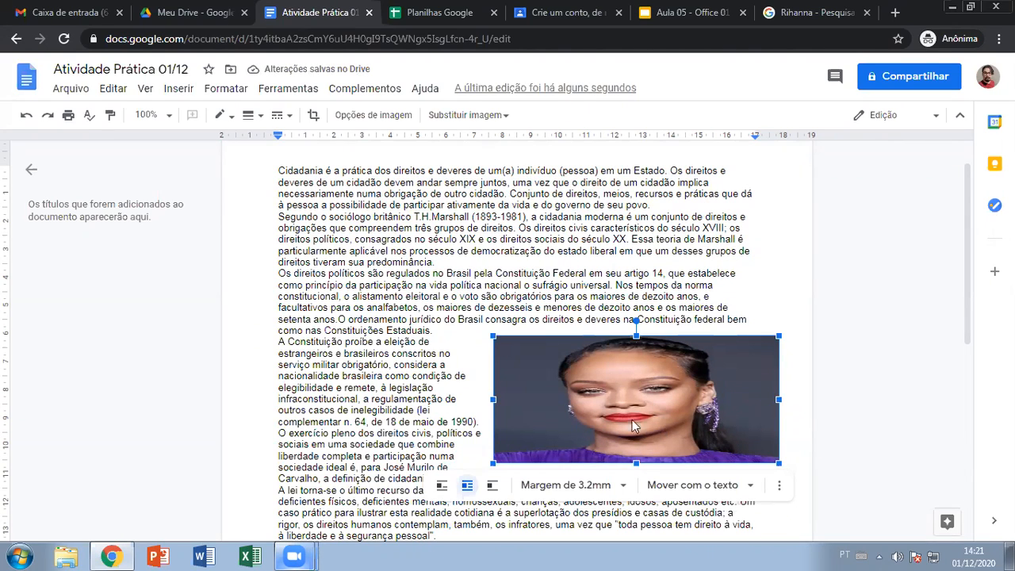
key("ctrl+z")
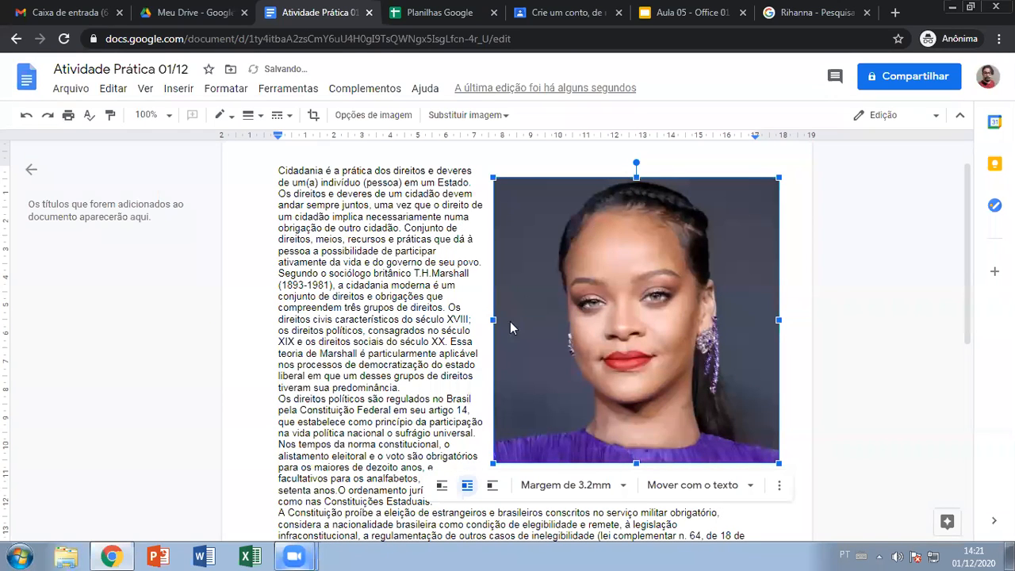
left_click_drag(493, 319, 606, 319)
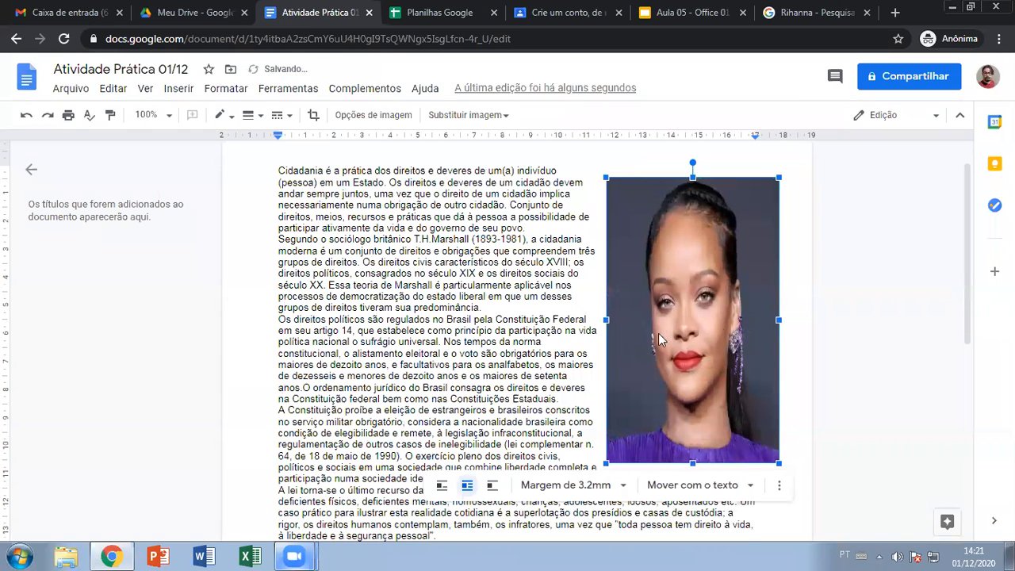
key("ctrl+z")
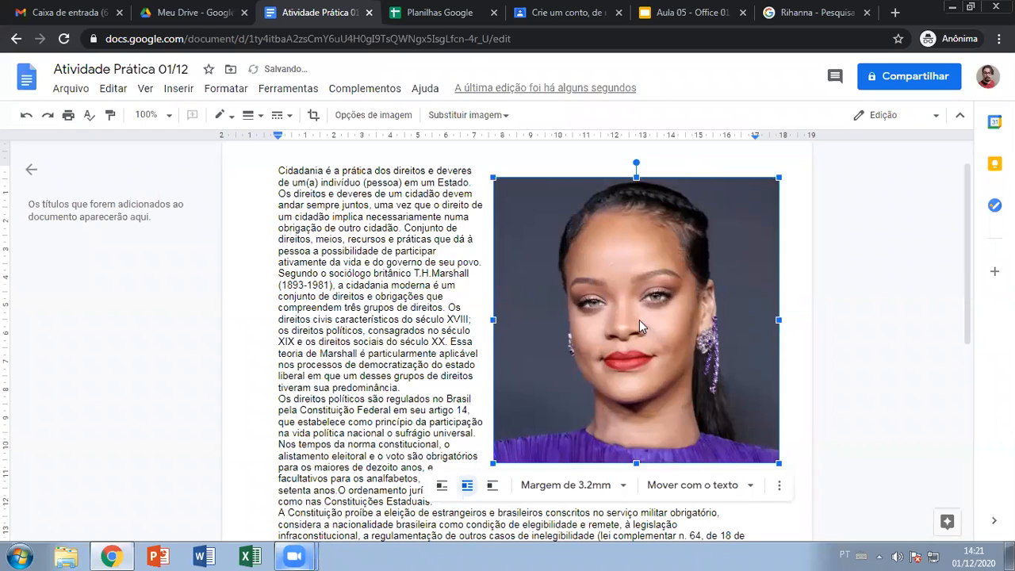
- Shrink the photo from its top-left corner, reposition it and switch it to Quebrar texto
left_click_drag(495, 178, 650, 331)
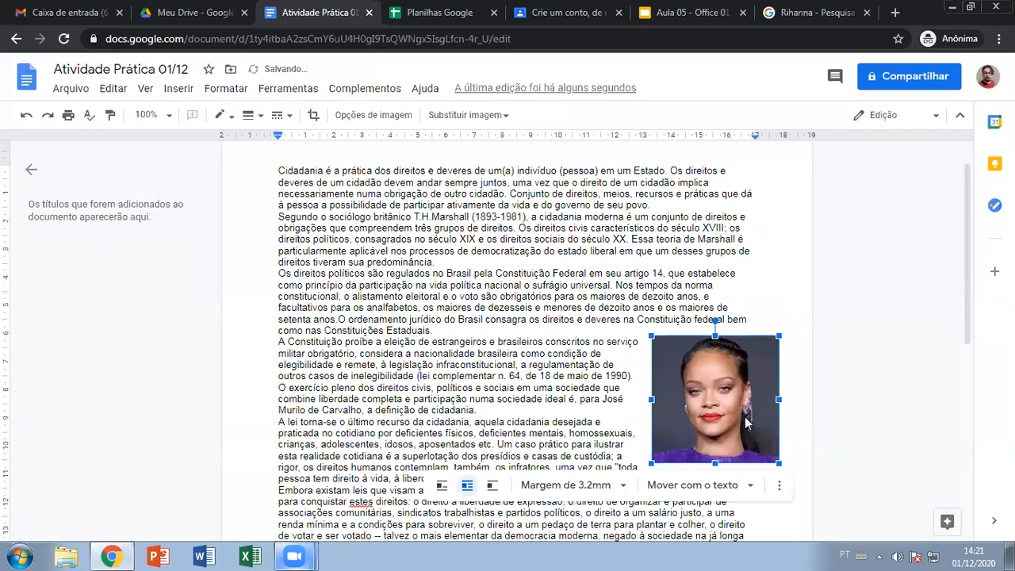
left_click_drag(745, 414, 524, 399)
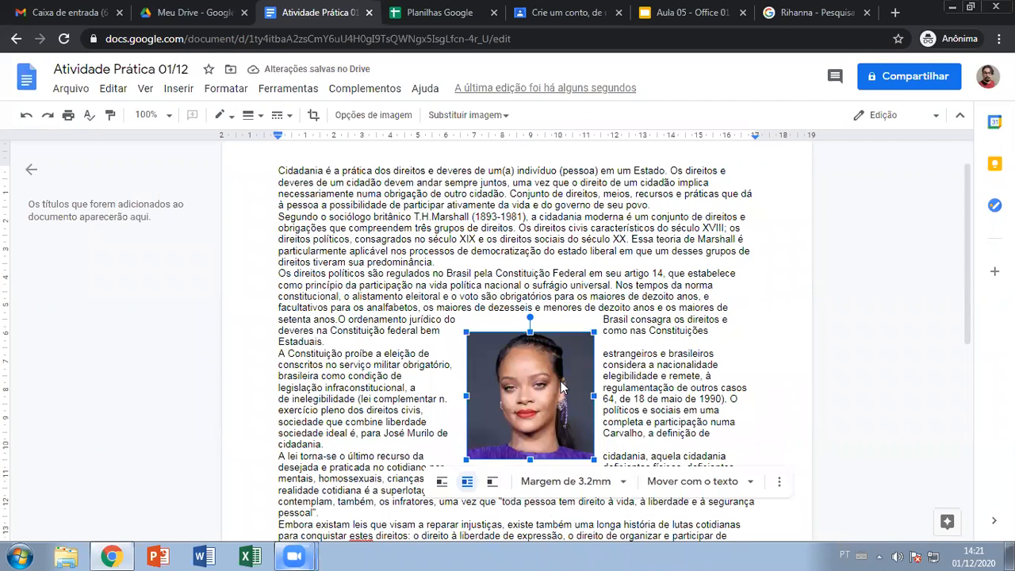
left_click_drag(467, 334, 481, 347)
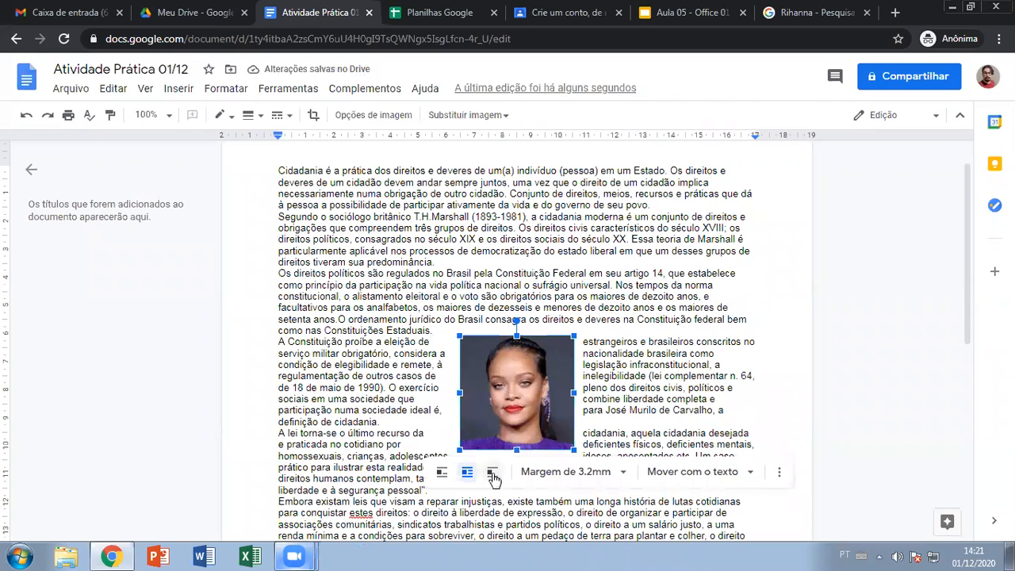
left_click(492, 472)
- Drop the photo just below the 'como nas Constituições Estaduais.' line and deselect it
left_click(708, 356)
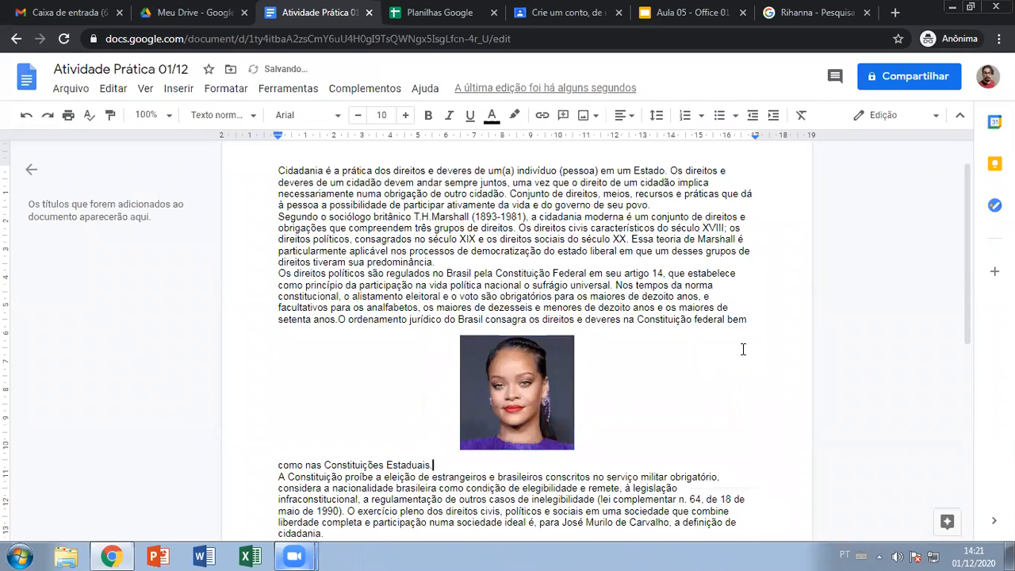
left_click_drag(527, 369, 529, 388)
left_click(426, 350)
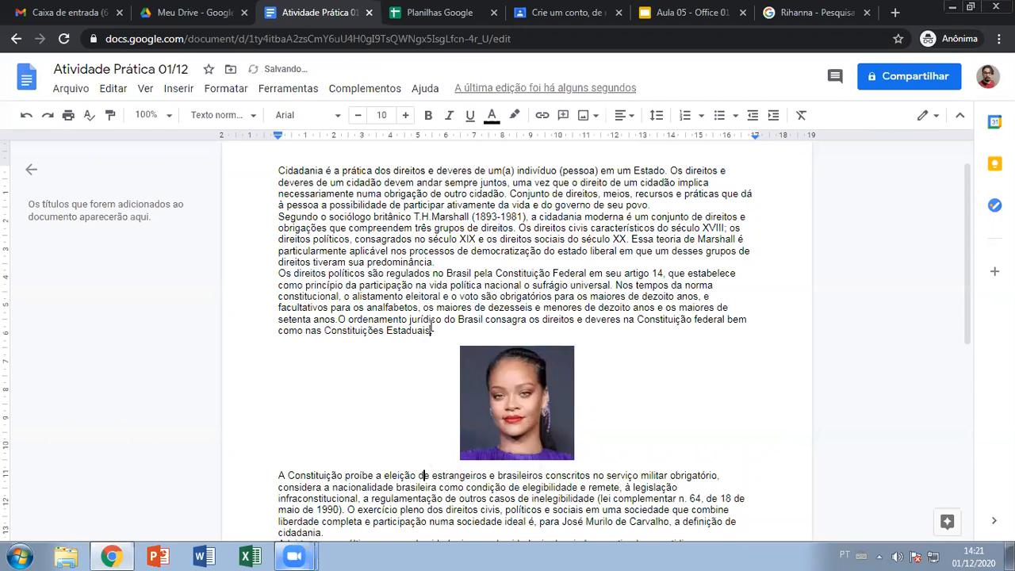
scroll(435, 344, "down", 1)
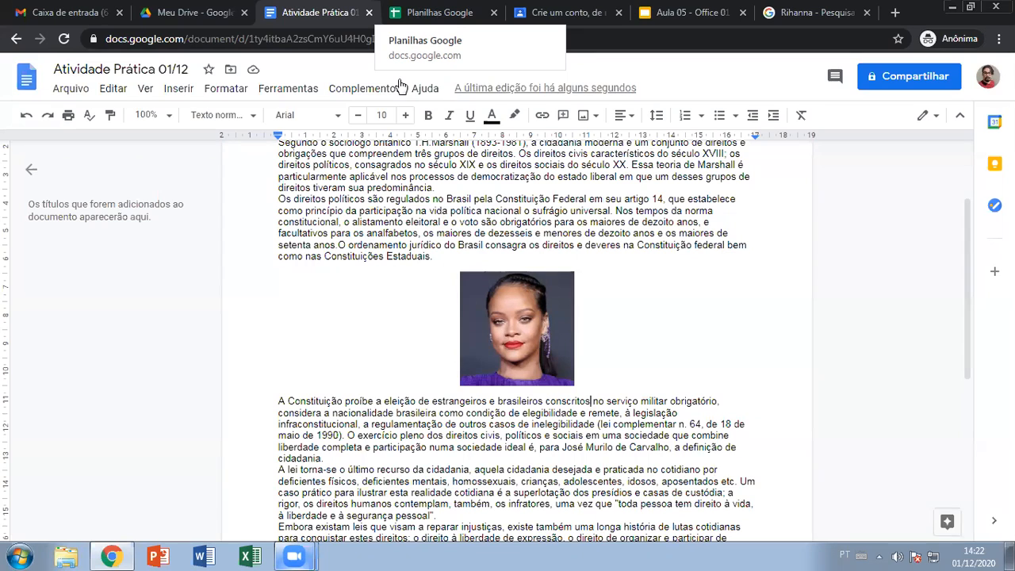
left_click(691, 10)
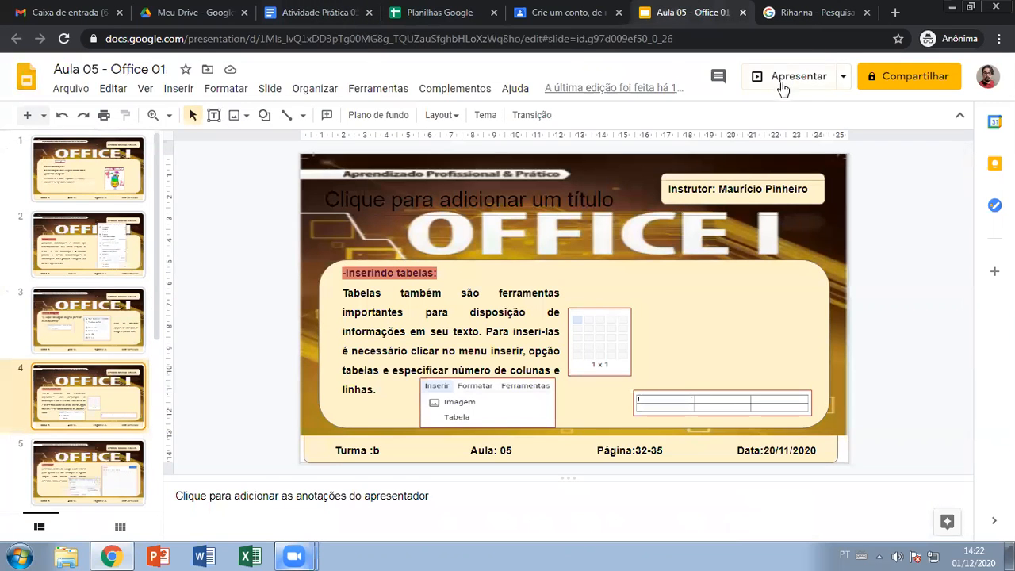
left_click(781, 77)
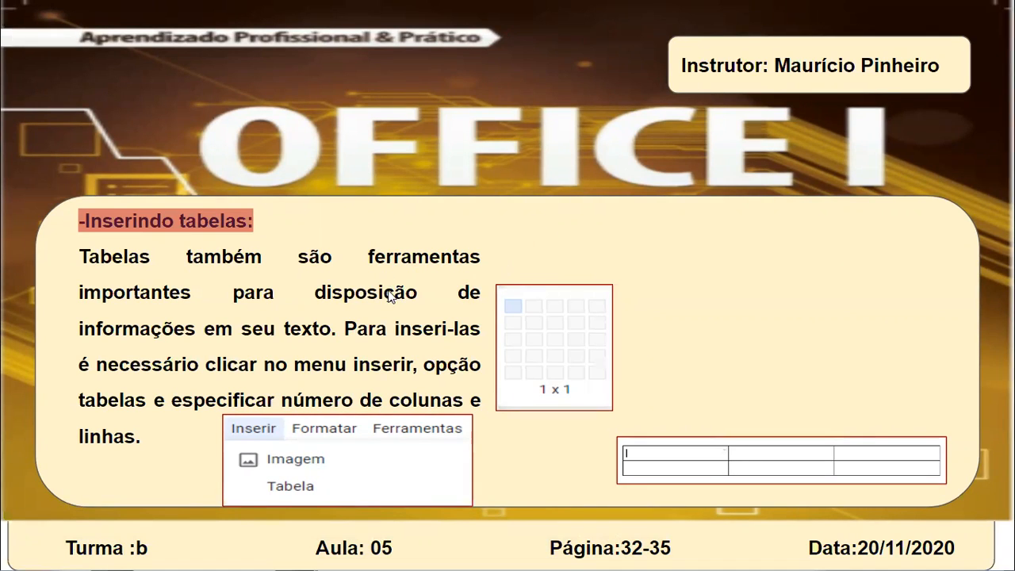
key("Right")
key("Left")
key("Left")
key("Right")
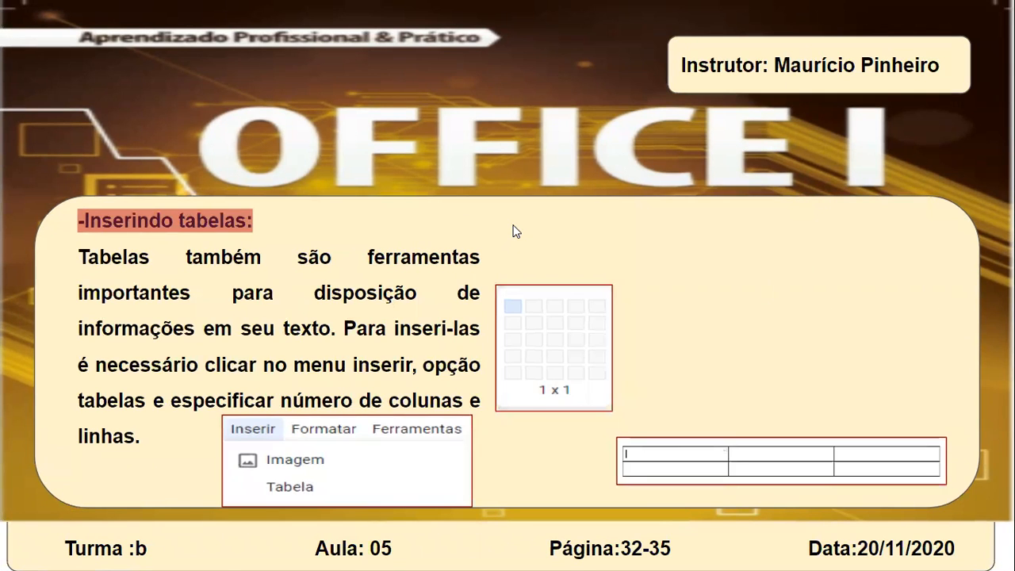
key("Left")
key("Right")
key("Right")
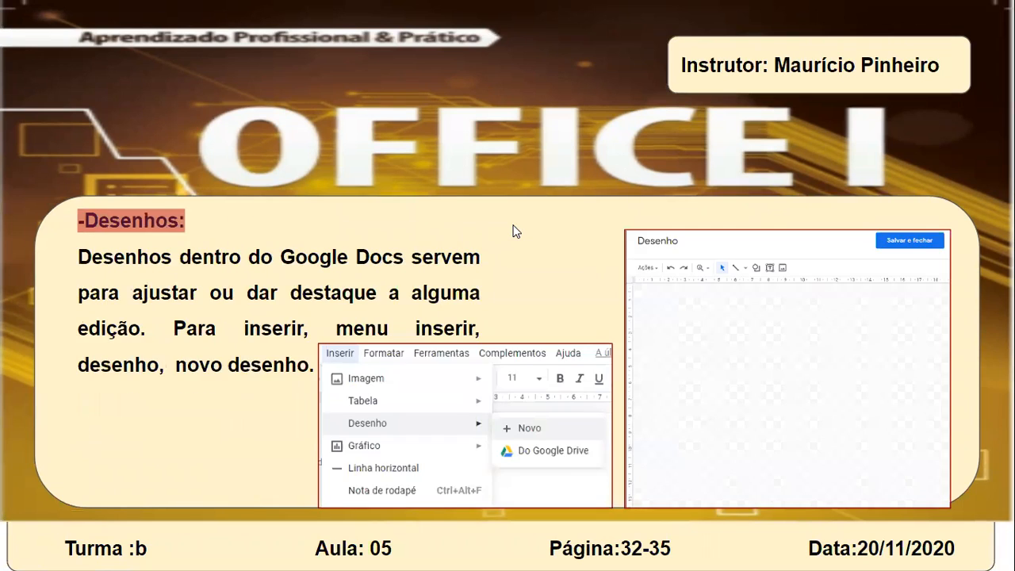
key("Left")
key("Left")
key("Right")
key("Left")
key("Right")
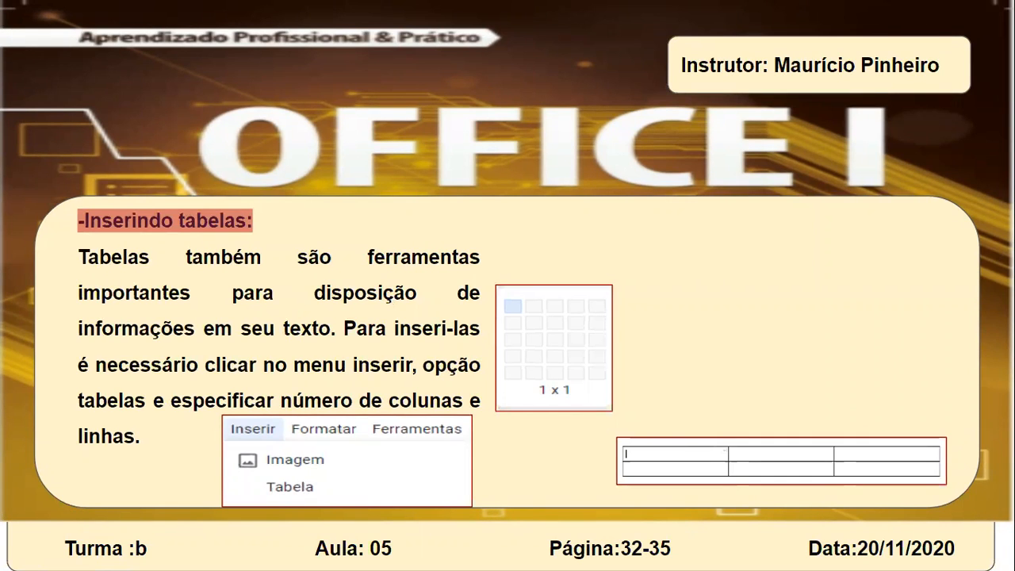
key("Escape")
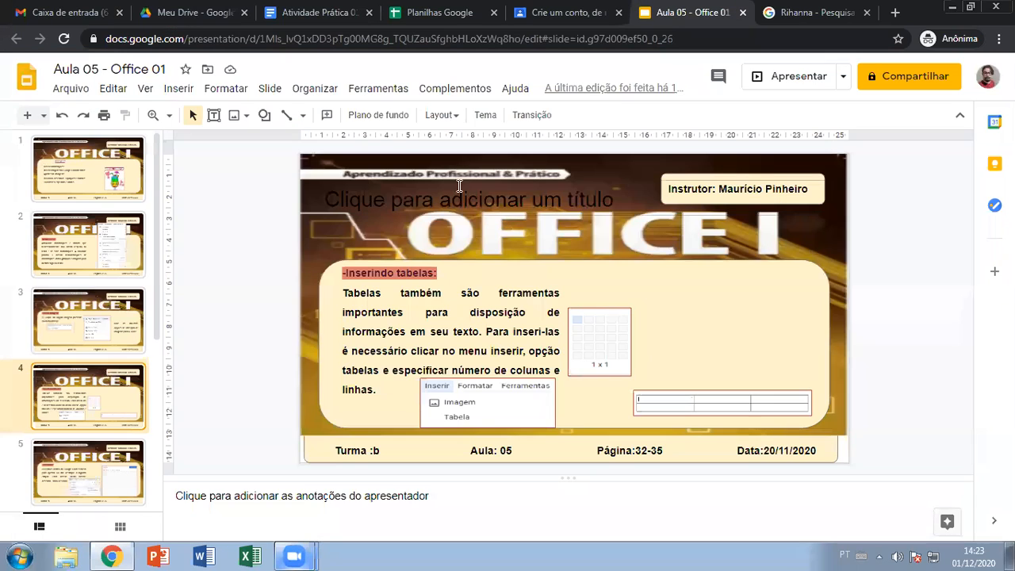
left_click(331, 7)
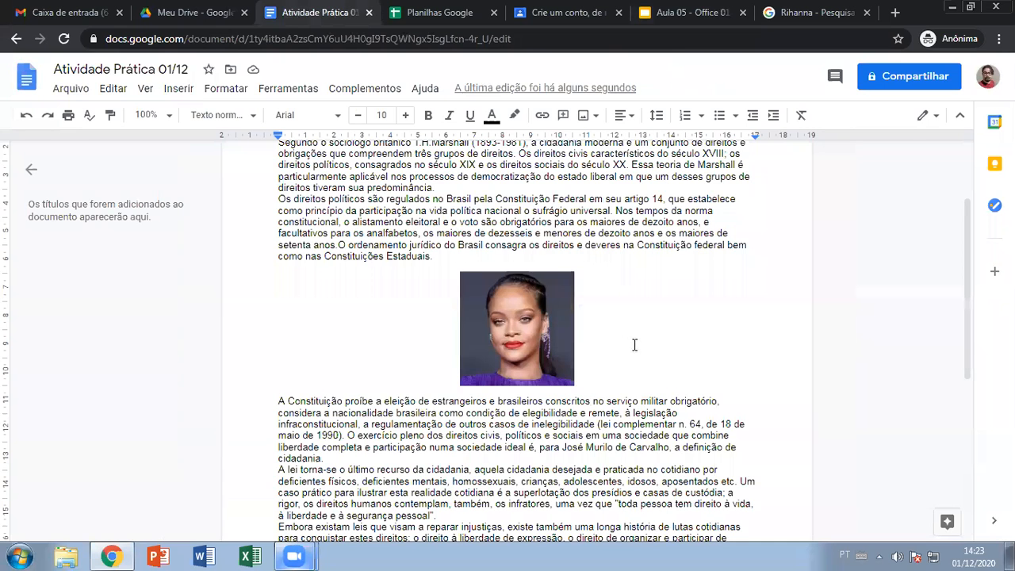
- Add a new line after the last name, typing then deleting a throwaway test line
scroll(631, 356, "down", 5)
left_click(443, 250)
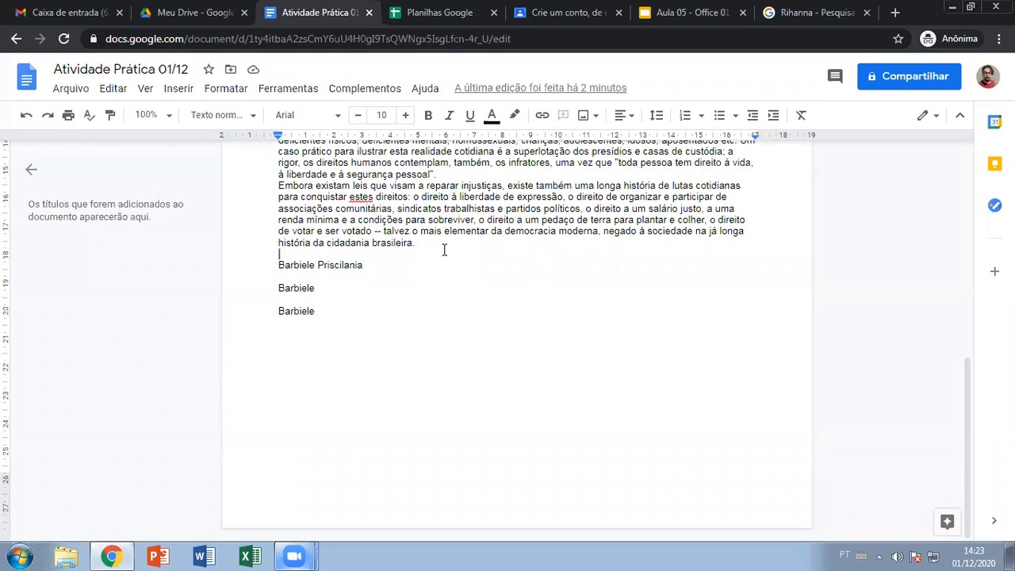
left_click(295, 328)
left_click(326, 312)
key("Return")
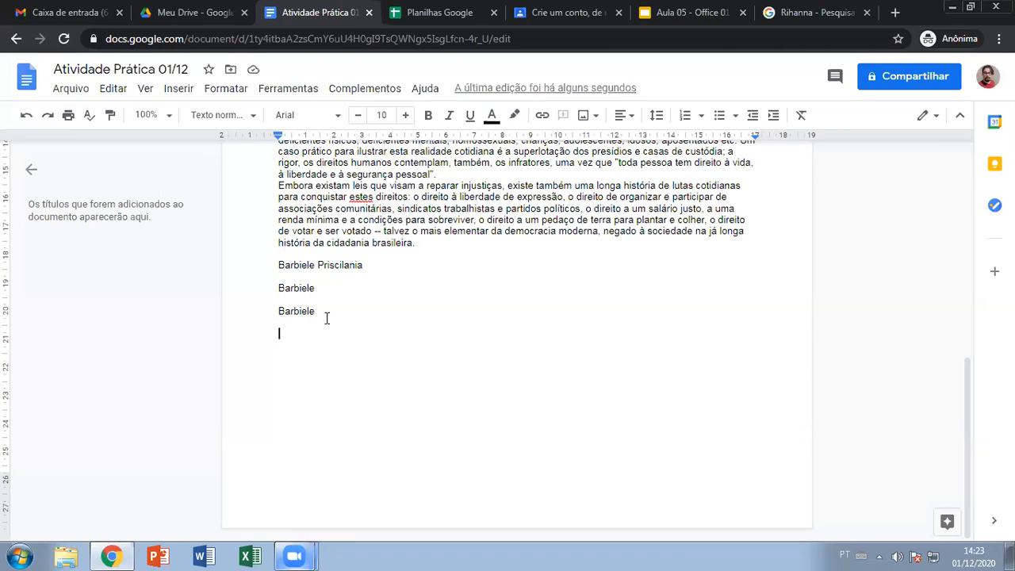
type("PEssoas ")
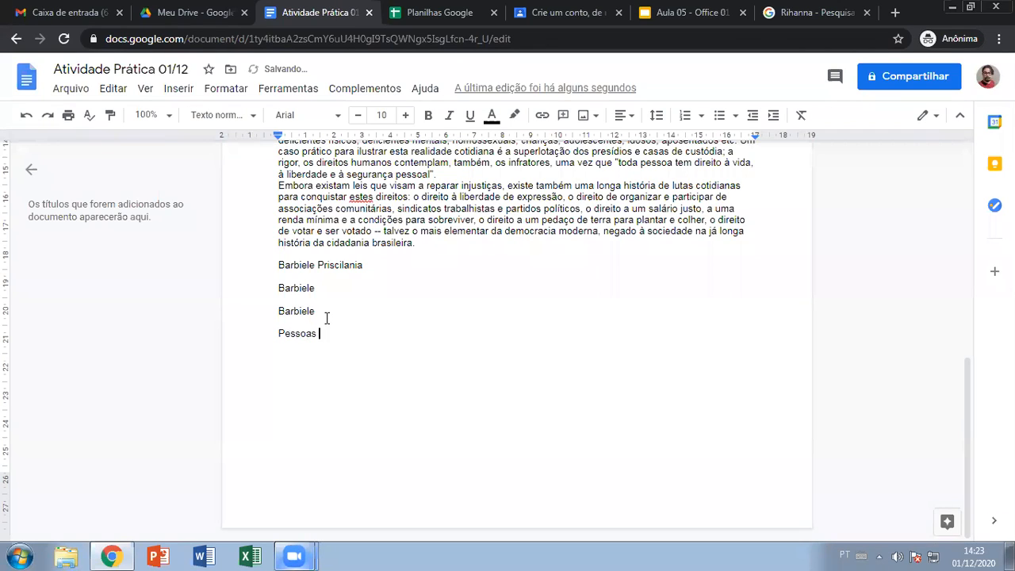
type("com 15 asdasd sad asd ds sa da da d asd asd as das d sad as")
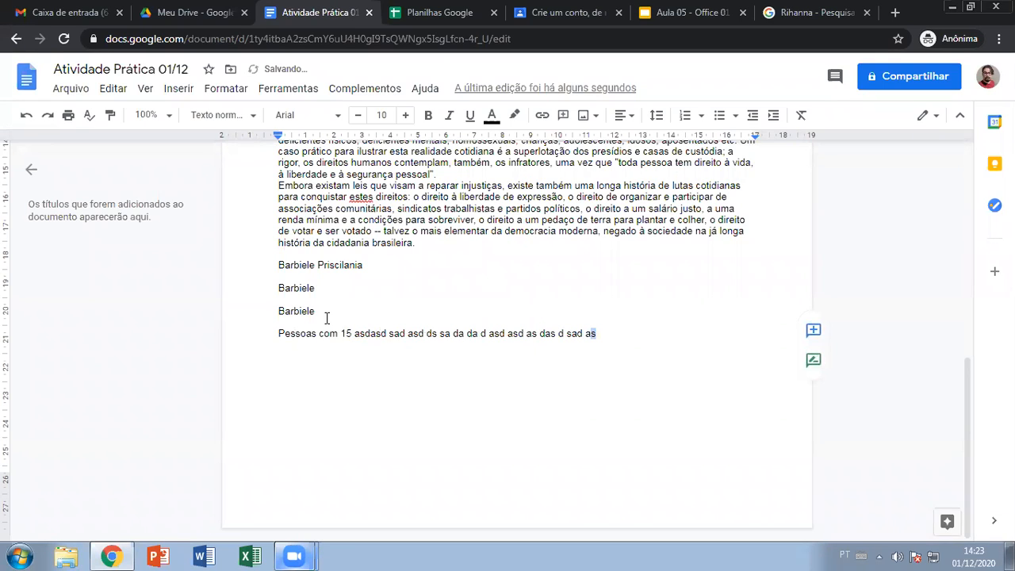
key("ctrl+shift+Left")
key("ctrl+shift+Left")
key("ctrl+shift+Left")
key("ctrl+shift+Left")
key("ctrl+shift+Left")
key("ctrl+shift+Left")
key("ctrl+shift+Left")
key("ctrl+shift+Left")
key("ctrl+shift+Left")
key("ctrl+shift+Left")
key("shift+Left")
key("shift+Left")
key("shift+Left")
key("shift+Left")
key("shift+Left")
key("shift+Left")
key("shift+Left")
key("shift+Left")
key("shift+Left")
key("shift+Left")
key("shift+Left")
key("shift+Left")
key("shift+Left")
key("shift+Left")
key("shift+Left")
key("shift+Left")
key("shift+Left")
key("shift+Left")
key("shift+Left")
key("shift+Left")
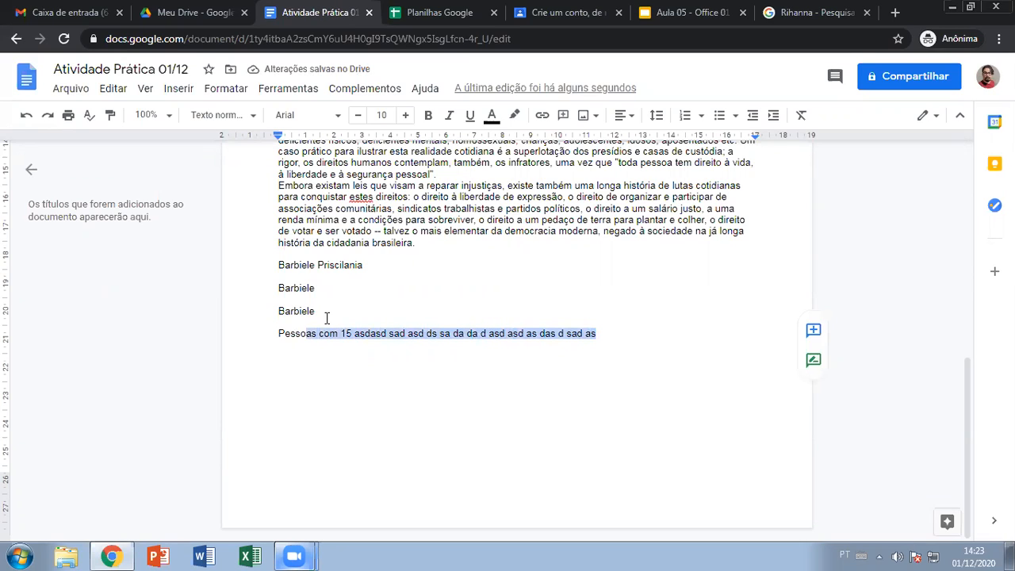
key("BackSpace")
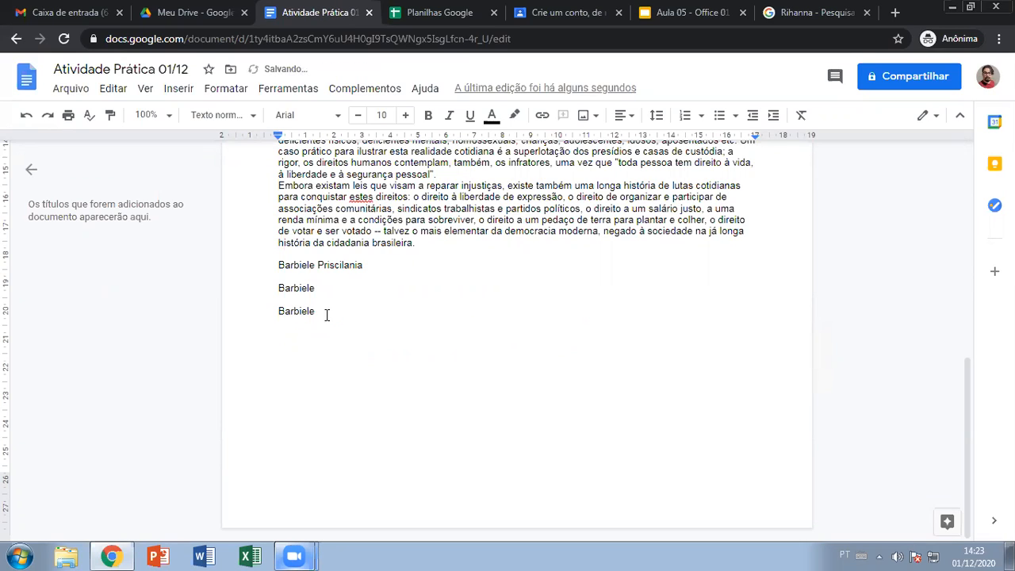
left_click(226, 88)
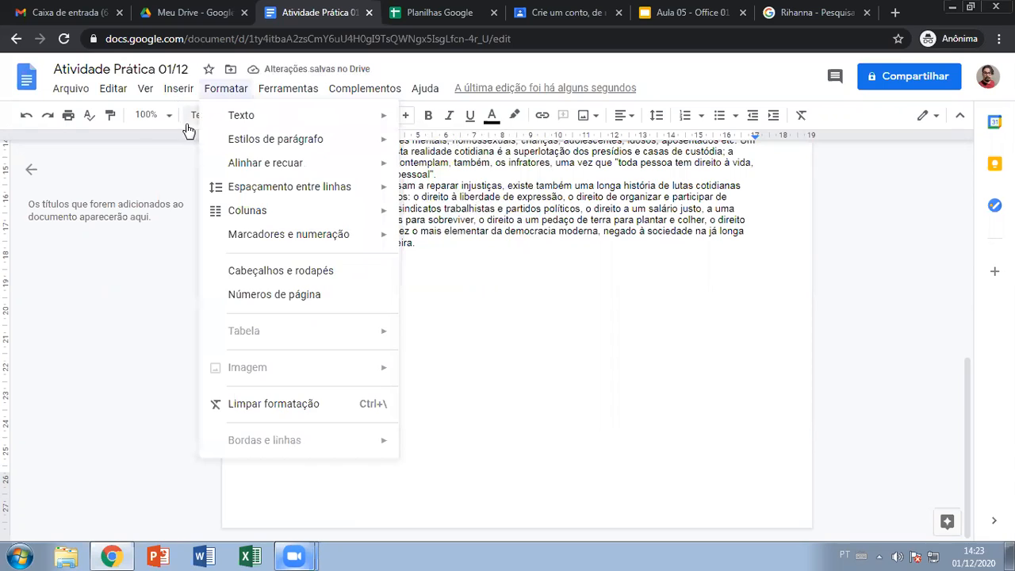
- Insert a 1x1 table below the names, undo it, and reopen the Inserir > Tabela size grid
mouse_move(178, 88)
mouse_move(340, 143)
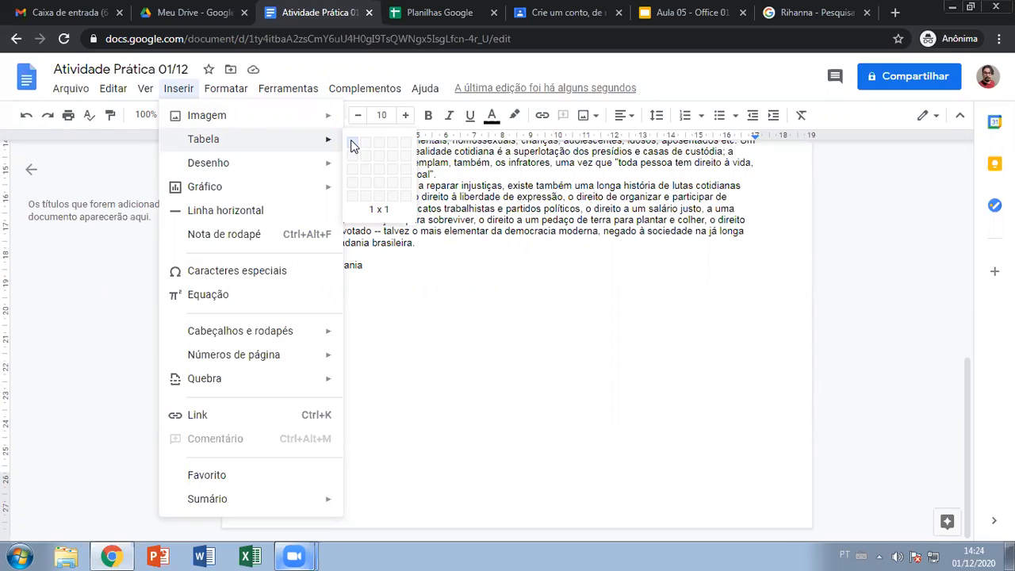
left_click(353, 146)
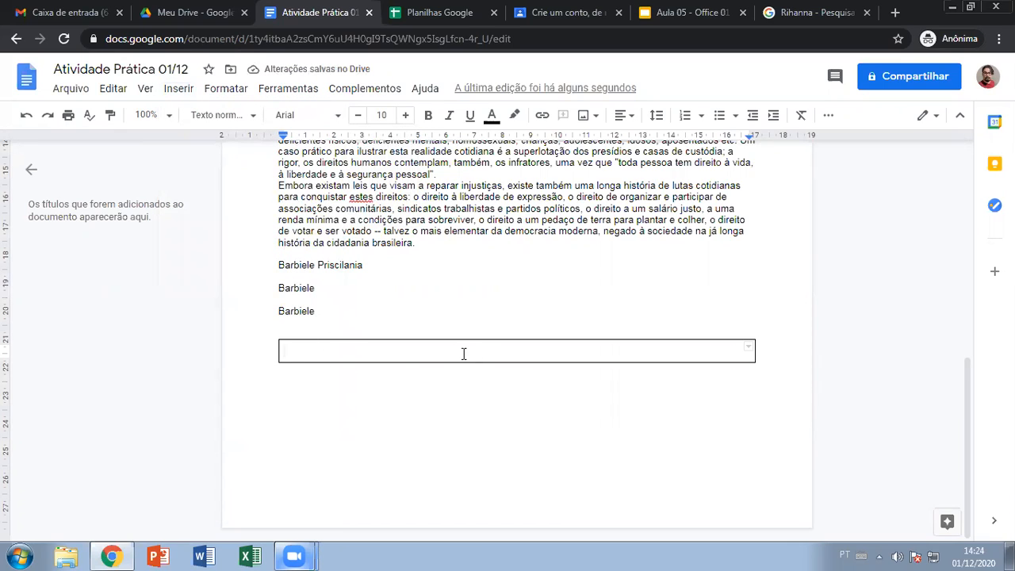
key("ctrl+z")
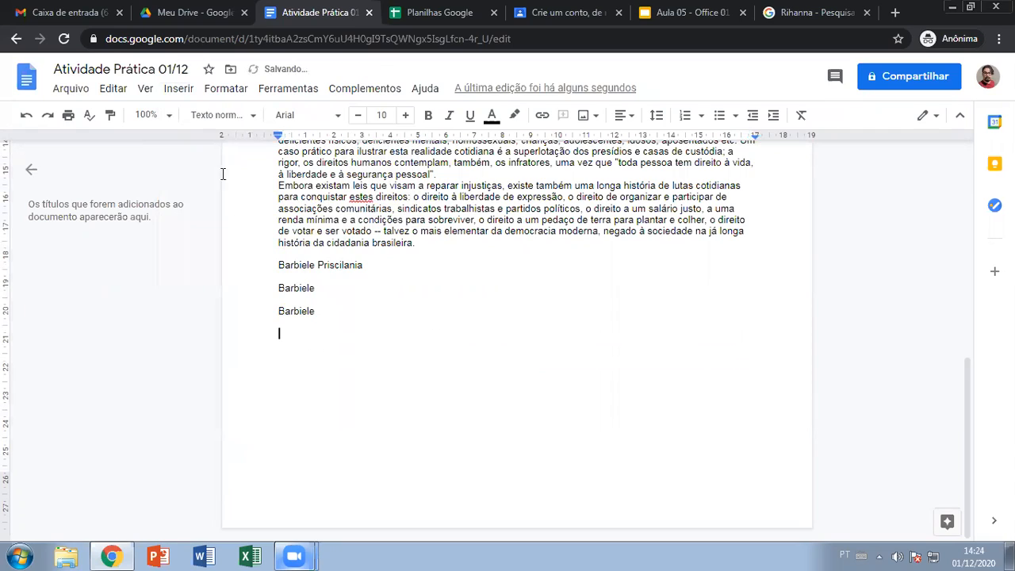
left_click(179, 90)
mouse_move(262, 138)
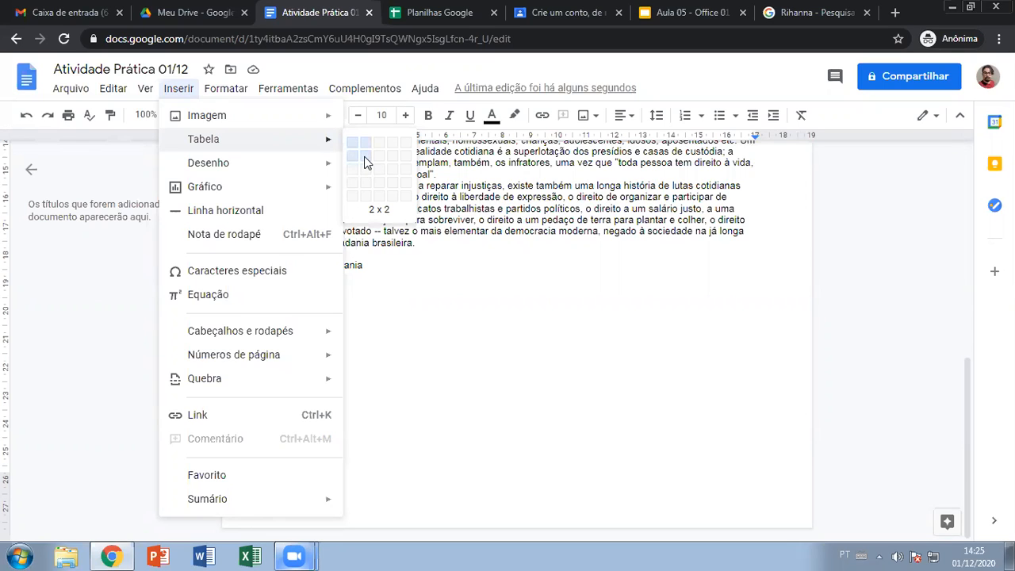
- Insert a 2 x 2 table below the name lines
left_click(367, 163)
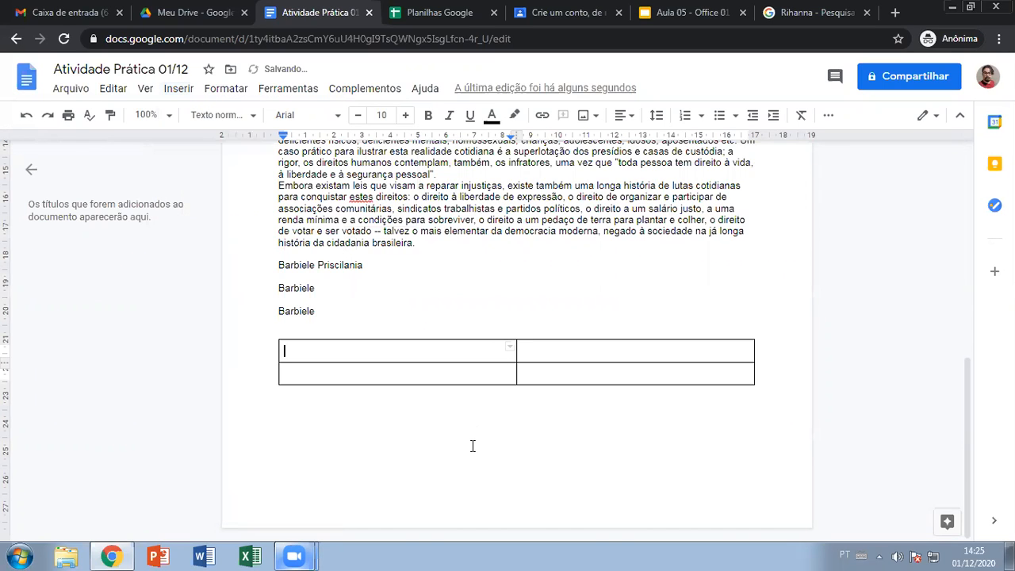
double_click(332, 347)
left_click(351, 343)
- Merge both cells of the table's first row with Mesclar células
left_click_drag(385, 354, 578, 359)
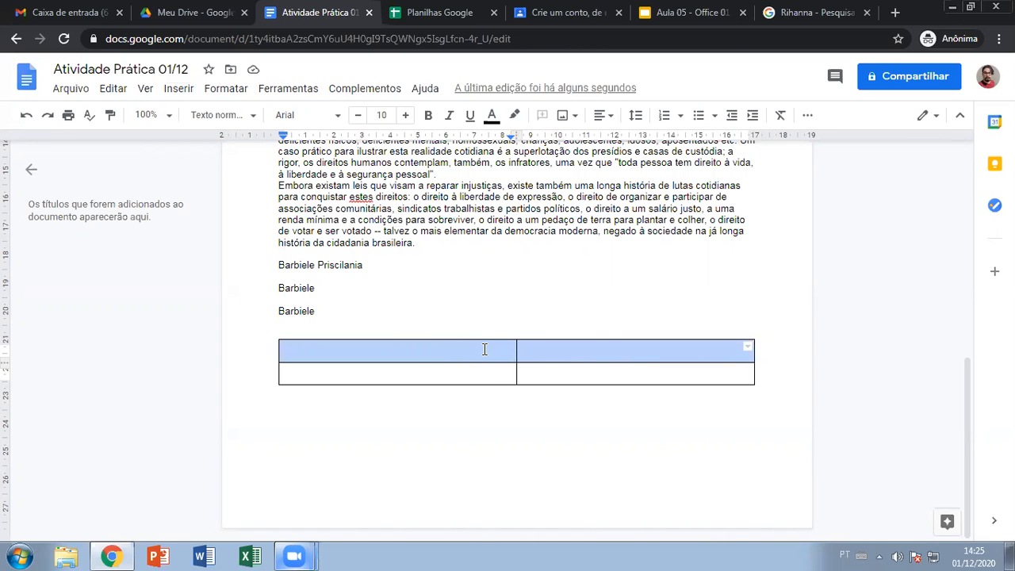
right_click(484, 349)
left_click(417, 353)
left_click_drag(335, 351, 560, 351)
right_click(559, 351)
scroll(634, 396, "down", 3)
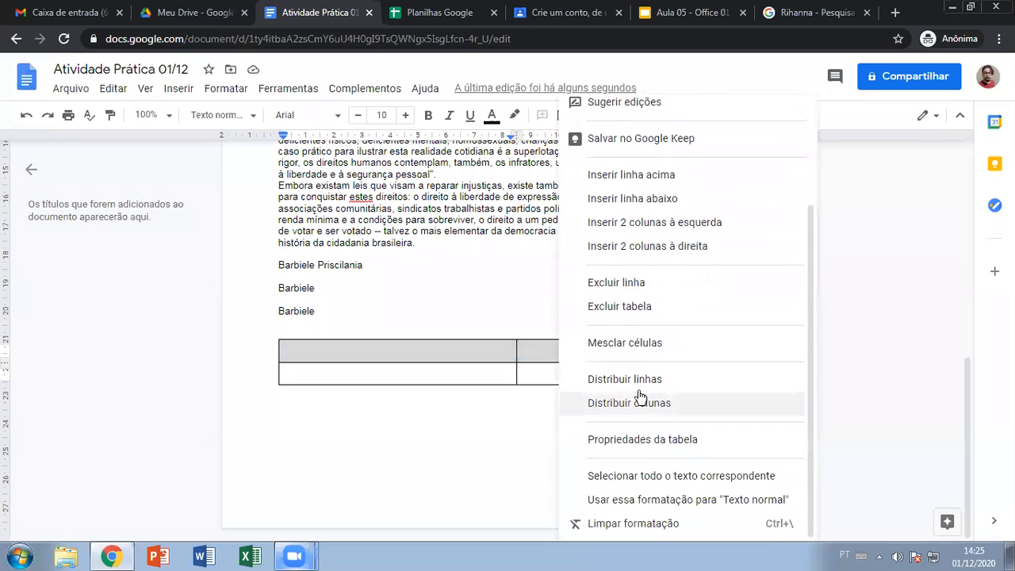
left_click(634, 341)
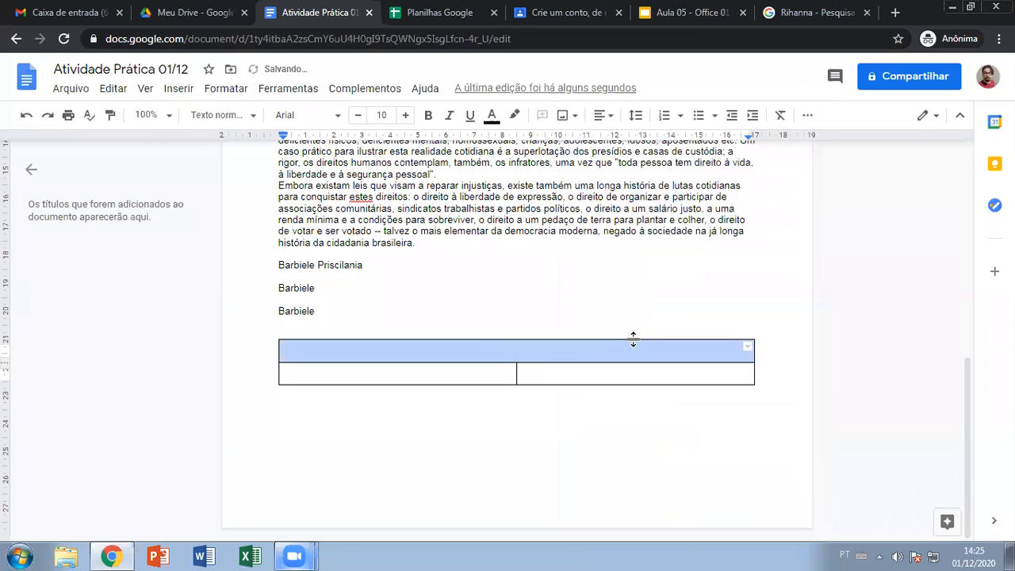
- Type 'Pessoas que bebem café e outras dorgas lícitas' into the merged top cell
left_click(524, 347)
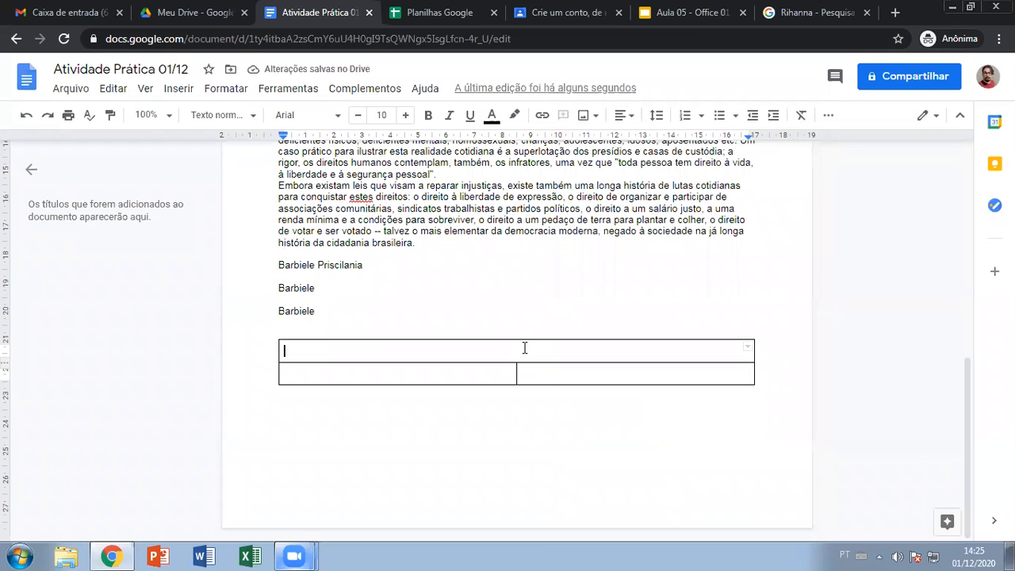
type("Pee")
key("BackSpace")
type("esso")
key("BackSpace")
key("BackSpace")
key("BackSpace")
key("BackSpace")
type("ssoas ")
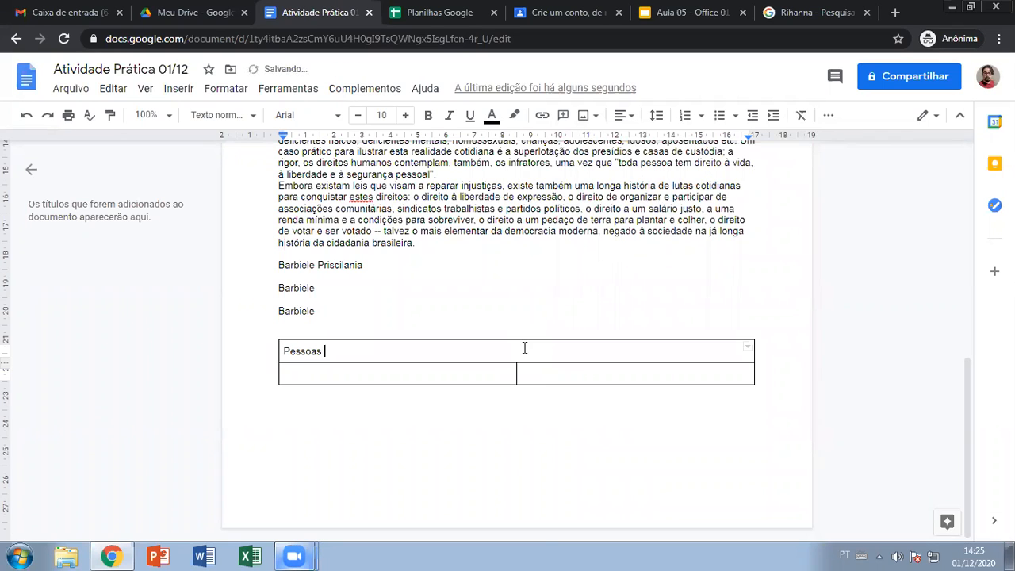
type("que bebem café e")
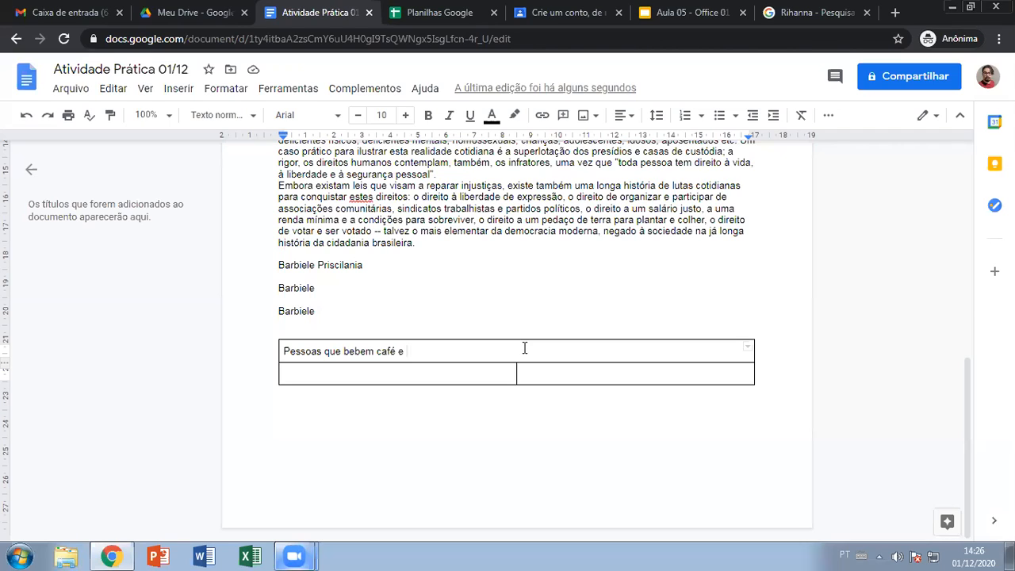
type("outras dorgas lícitas")
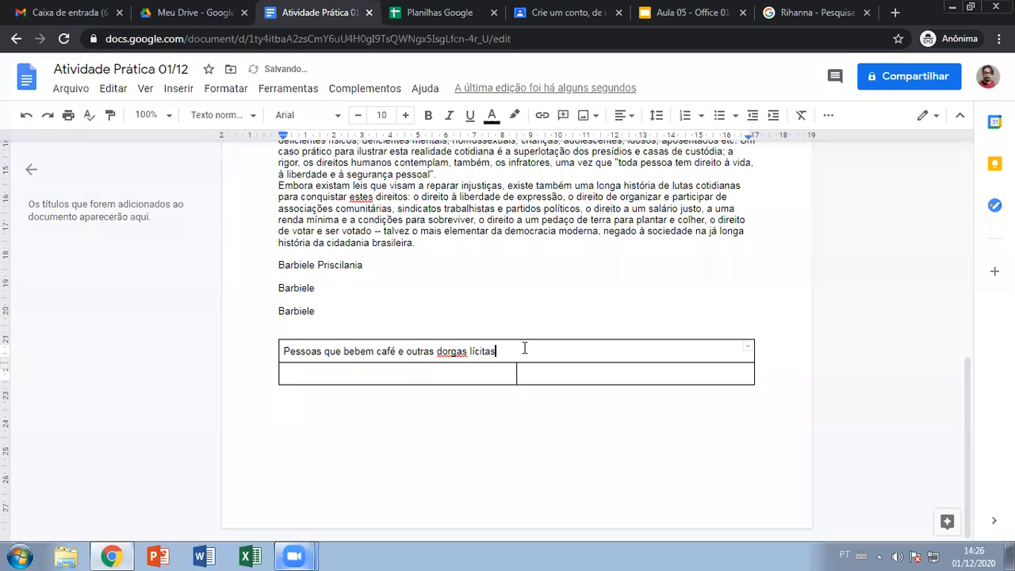
- Centre the heading text in its cell
left_click_drag(499, 350, 309, 325)
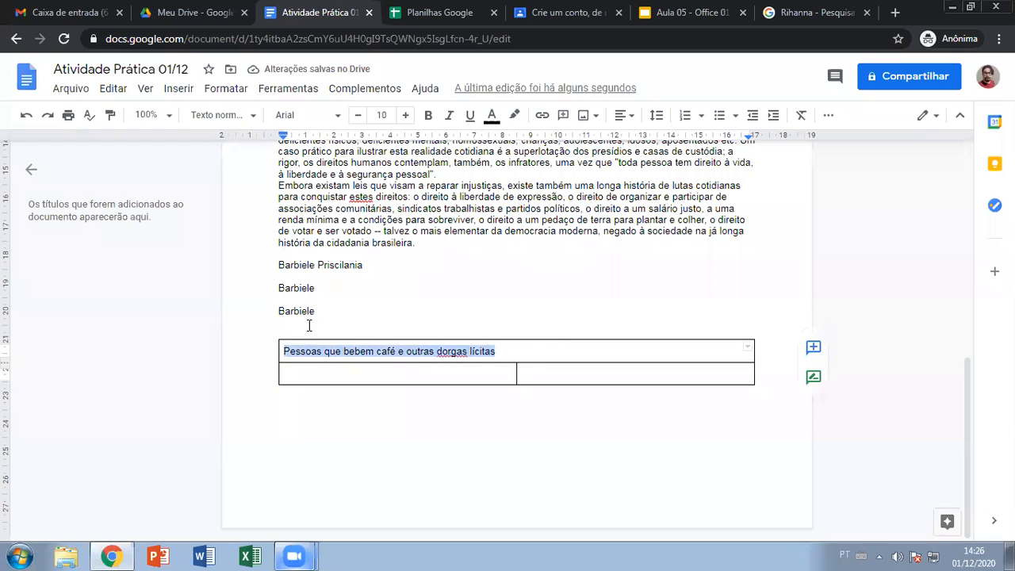
left_click(624, 119)
left_click(588, 149)
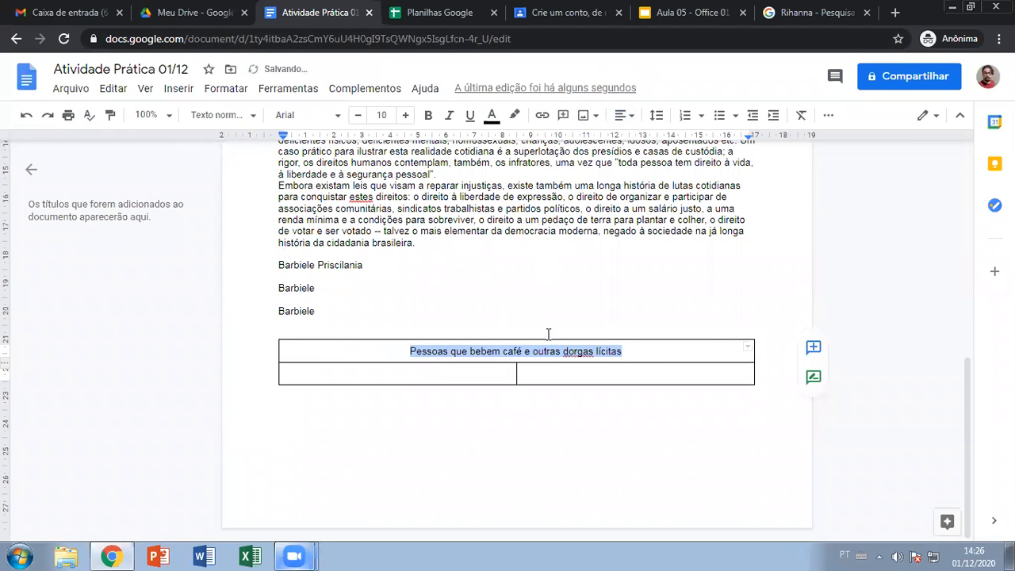
- Make the heading bold, leaving the second row's cells empty
left_click(429, 118)
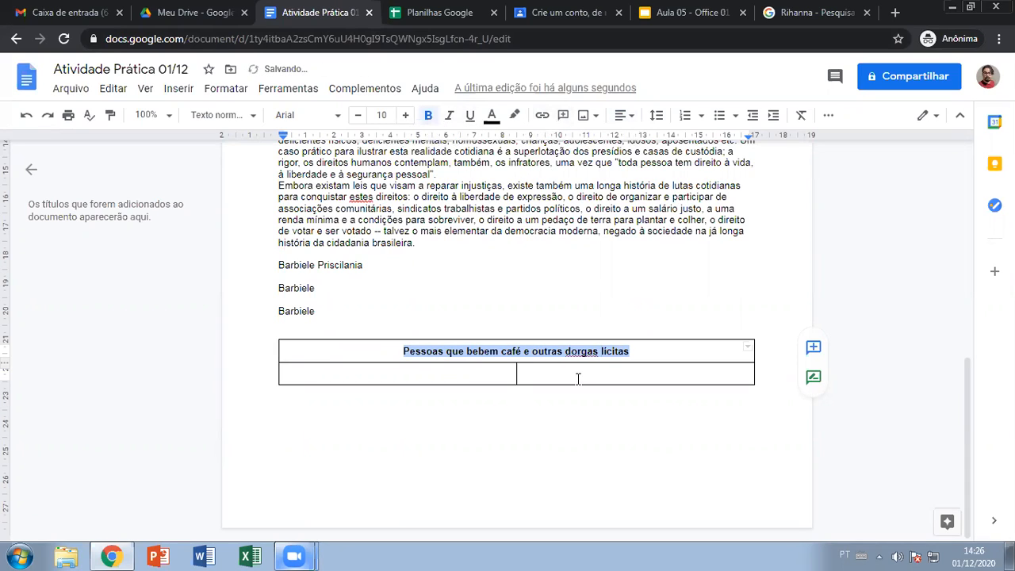
left_click(435, 369)
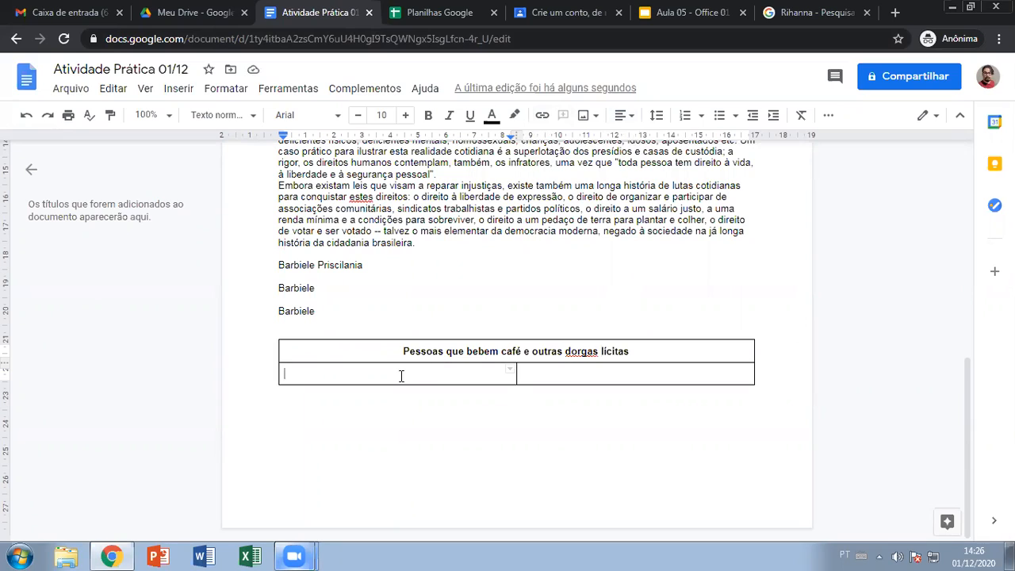
type("Percentual")
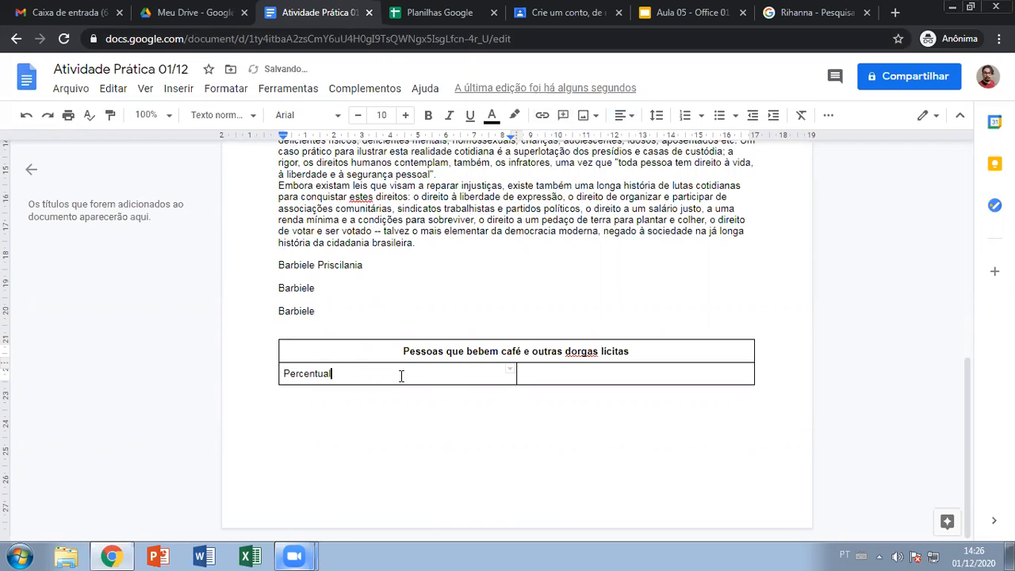
key("BackSpace")
key("BackSpace")
key("BackSpace")
key("BackSpace")
key("BackSpace")
key("BackSpace")
key("BackSpace")
key("BackSpace")
key("BackSpace")
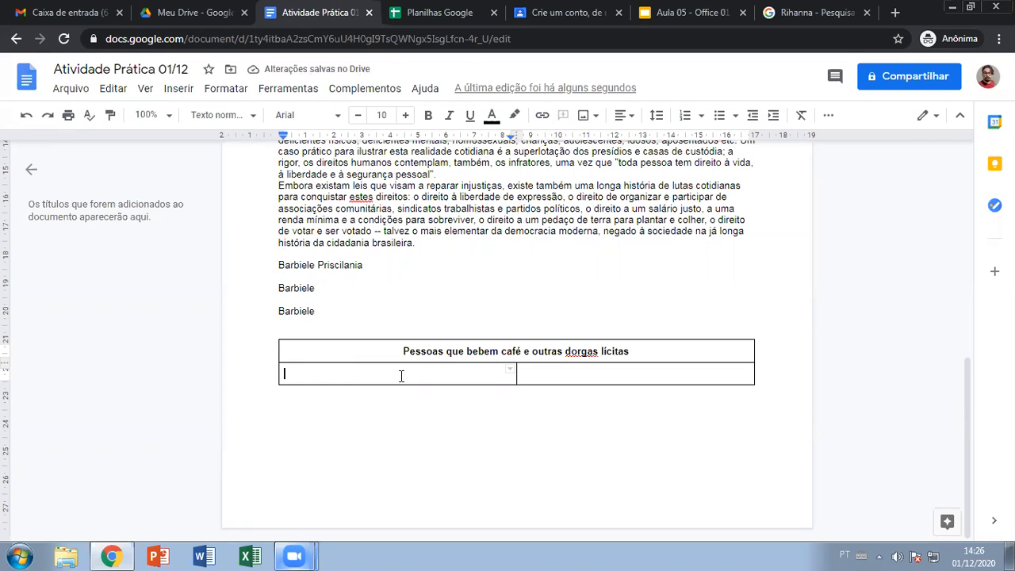
- Insert two empty rows below the second row with Inserir linha abaixo
right_click(373, 372)
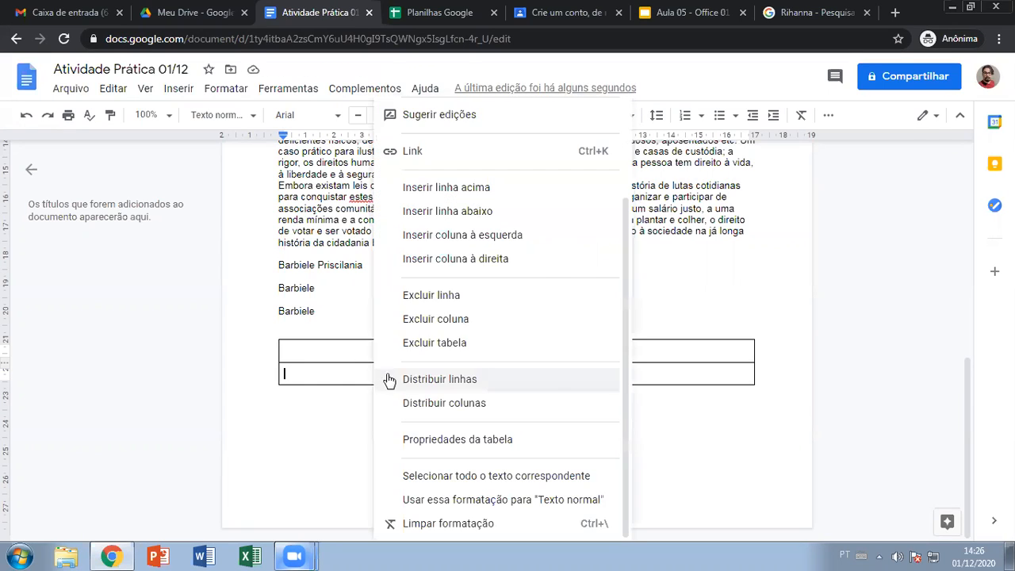
left_click(330, 371)
right_click(330, 372)
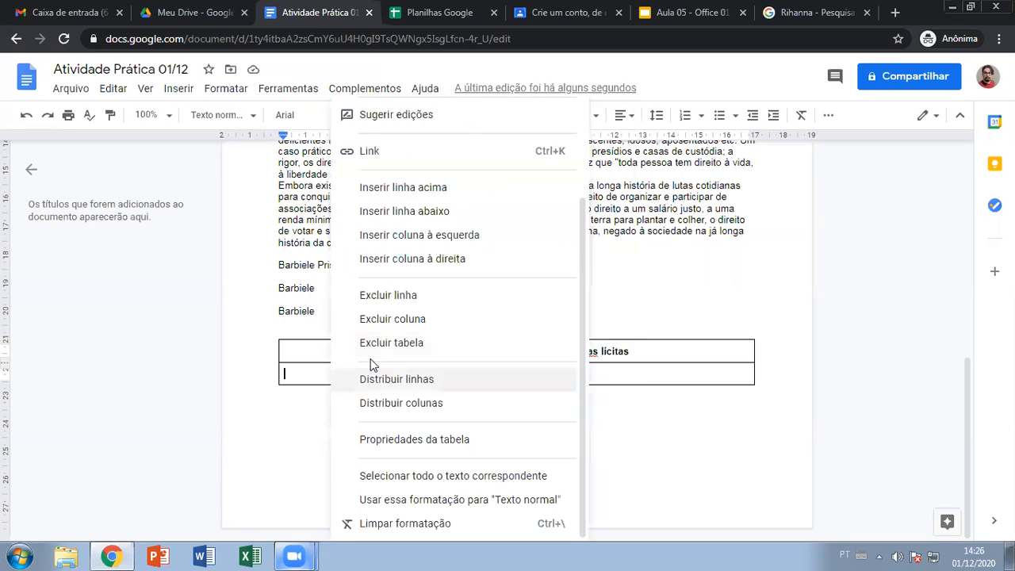
left_click(444, 220)
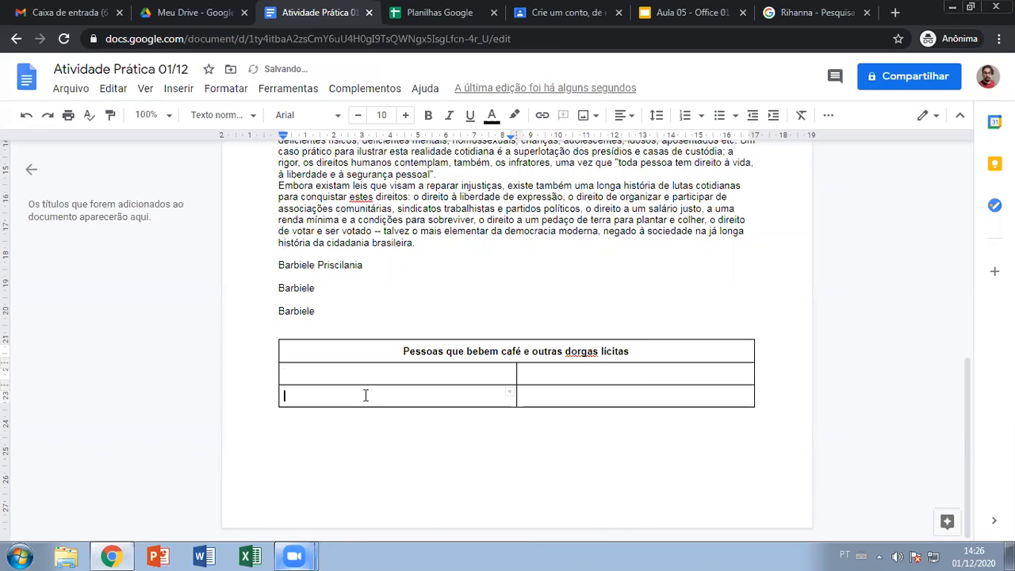
right_click(366, 395)
left_click(431, 218)
left_click(325, 378)
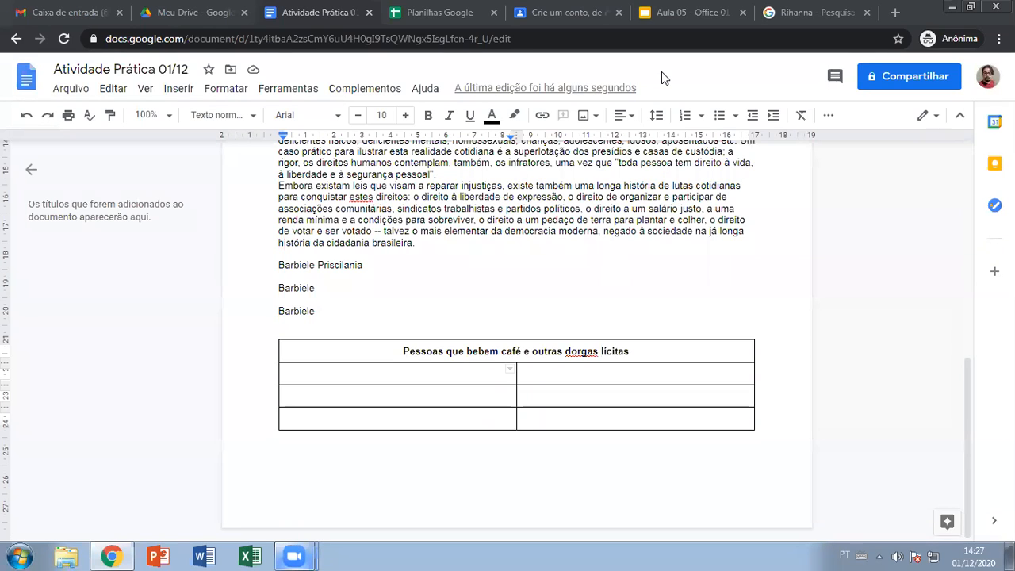
left_click(364, 376)
- Label the columns Público and Percentuais and list Jovens and Adultos below
type("Público")
key("Tab")
type("Per")
type("entuais")
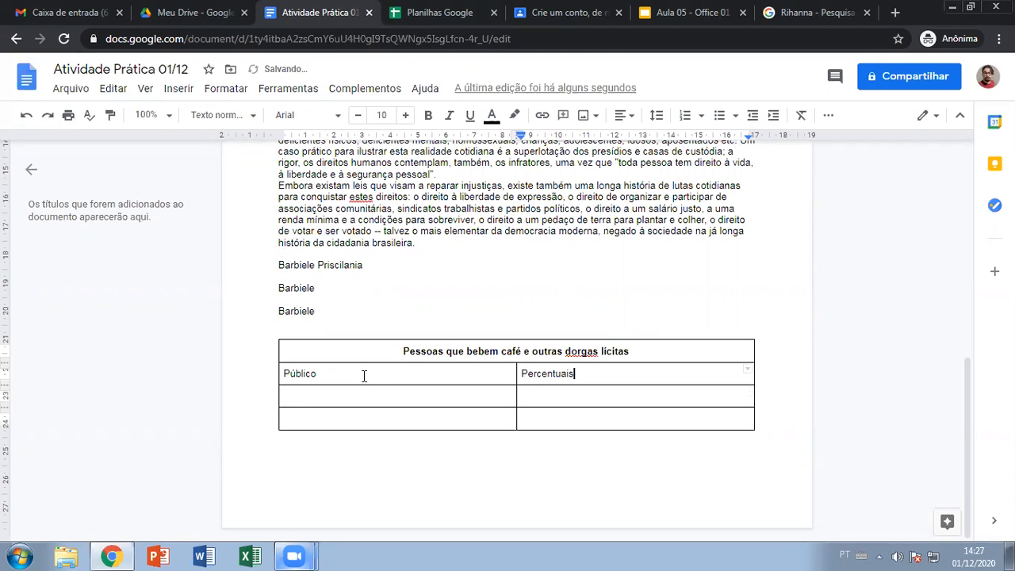
key("Down")
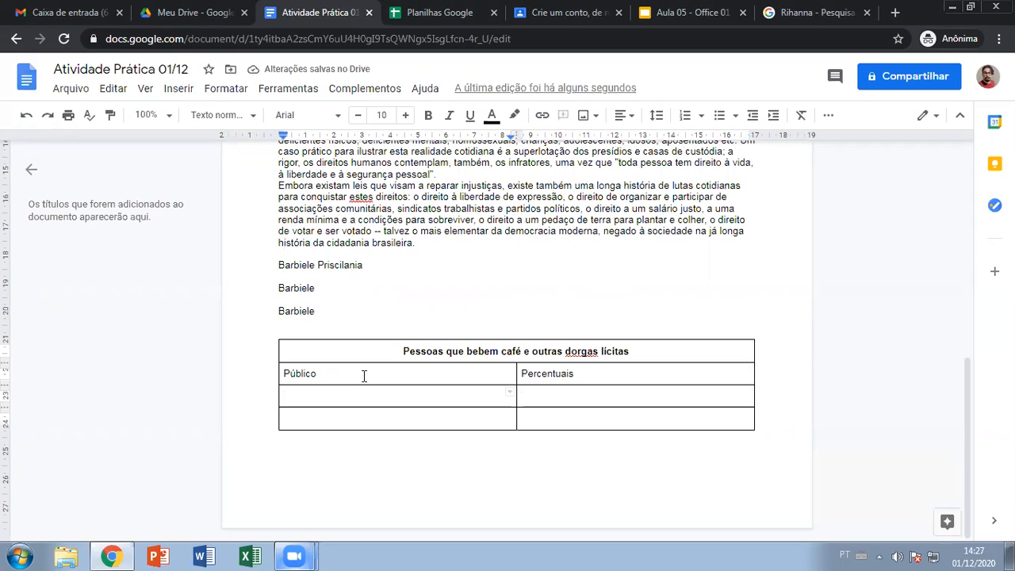
type("Jovens")
key("Down")
type("Adul")
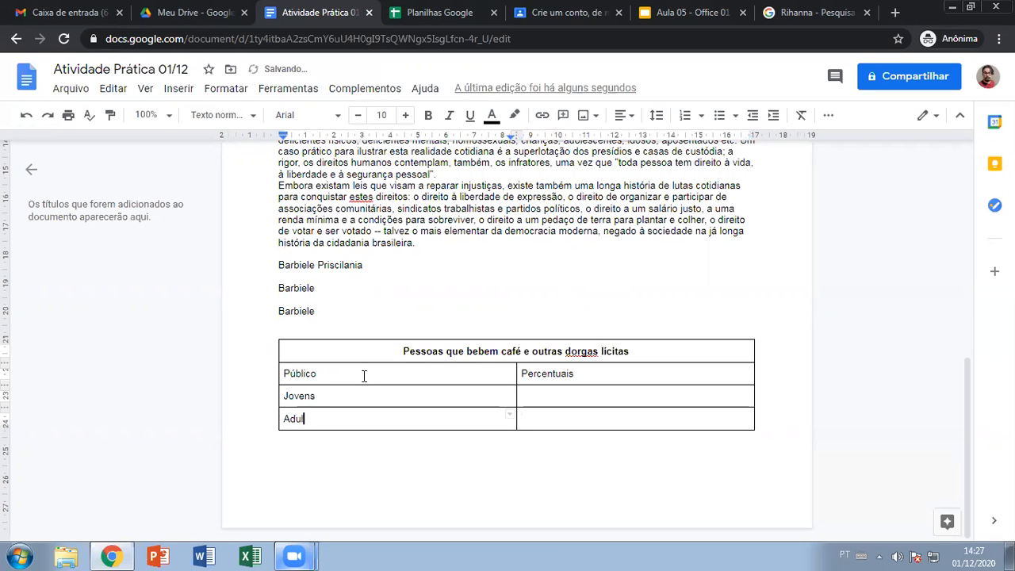
type("tos")
- Add a row below Adultos and enter Solteiros in it
right_click(400, 425)
left_click(346, 420)
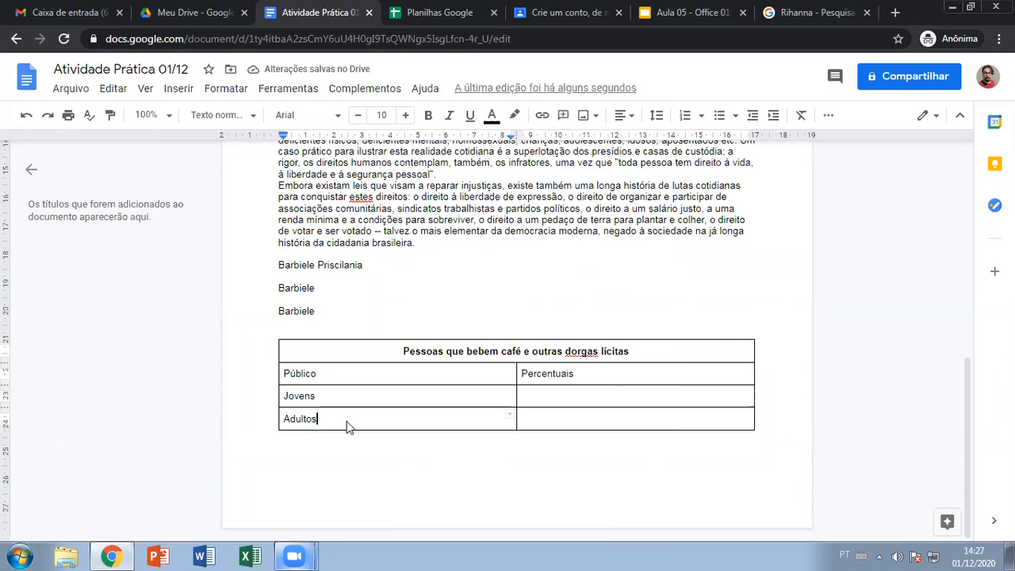
right_click(346, 421)
left_click(401, 294)
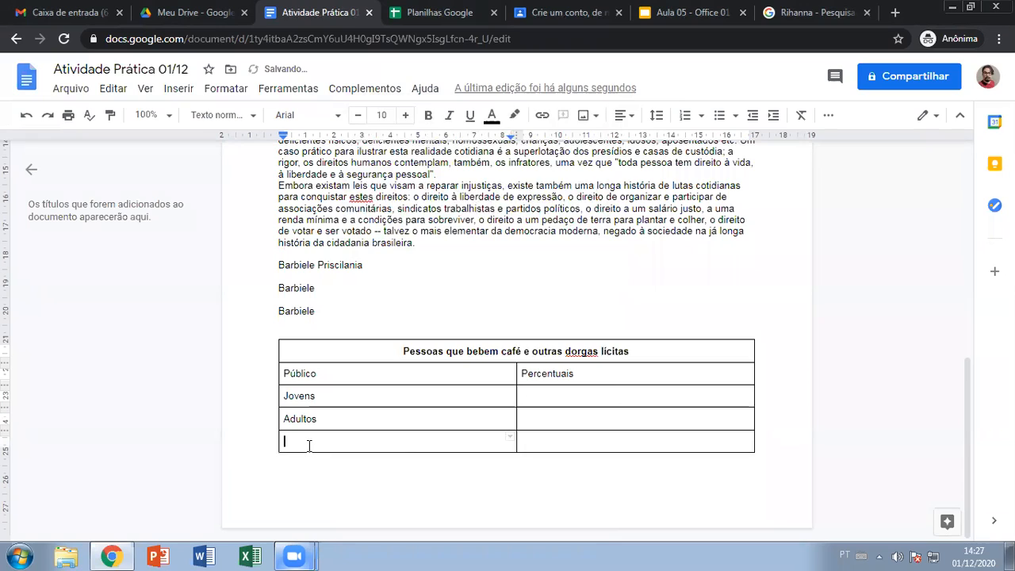
left_click(309, 445)
type("Solteiros")
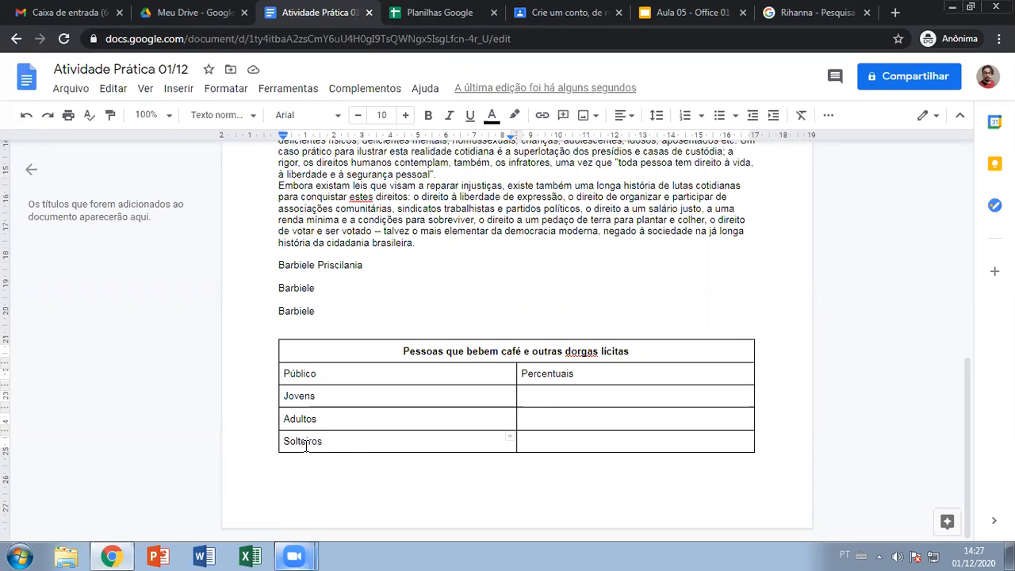
- Add another row below Solteiros and label it Kriseltons
right_click(352, 442)
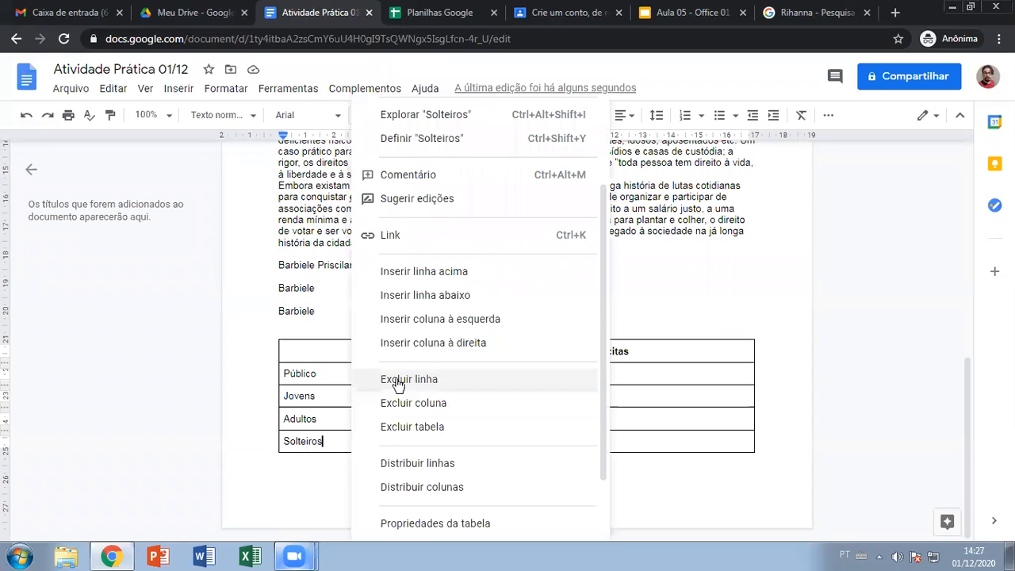
left_click(399, 296)
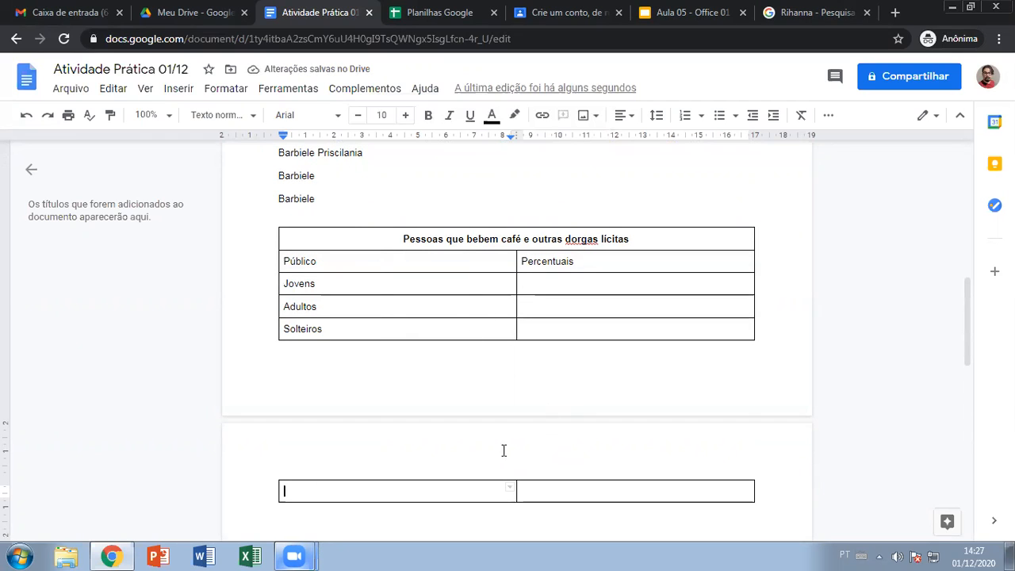
type("Idosos")
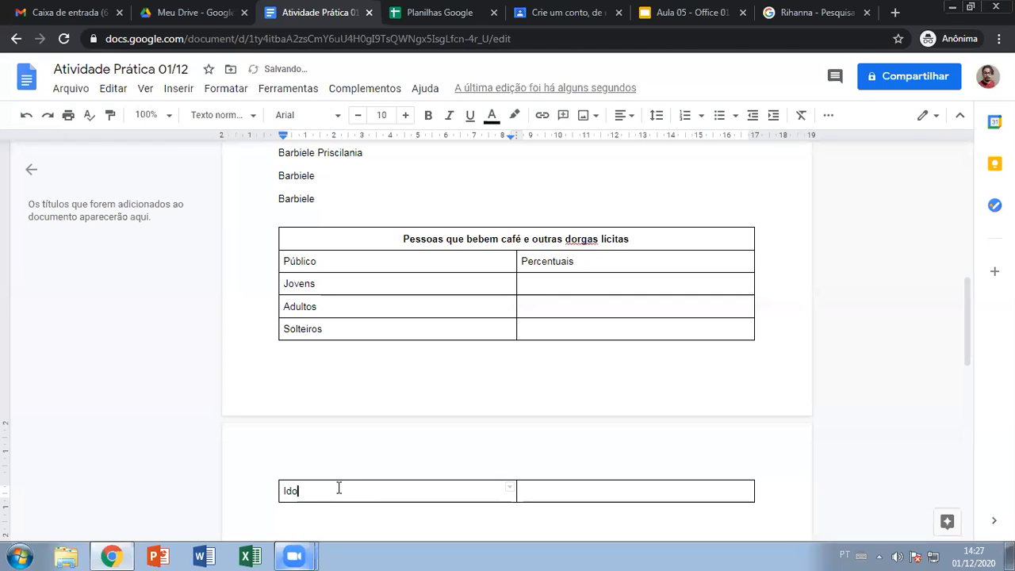
key("BackSpace")
key("BackSpace")
key("BackSpace")
key("BackSpace")
key("BackSpace")
key("BackSpace")
type("Kriseltons")
- Enter 50%, 89%, 115% and 200% for Jovens, Adultos, Solteiros and Kriseltons
left_click(543, 287)
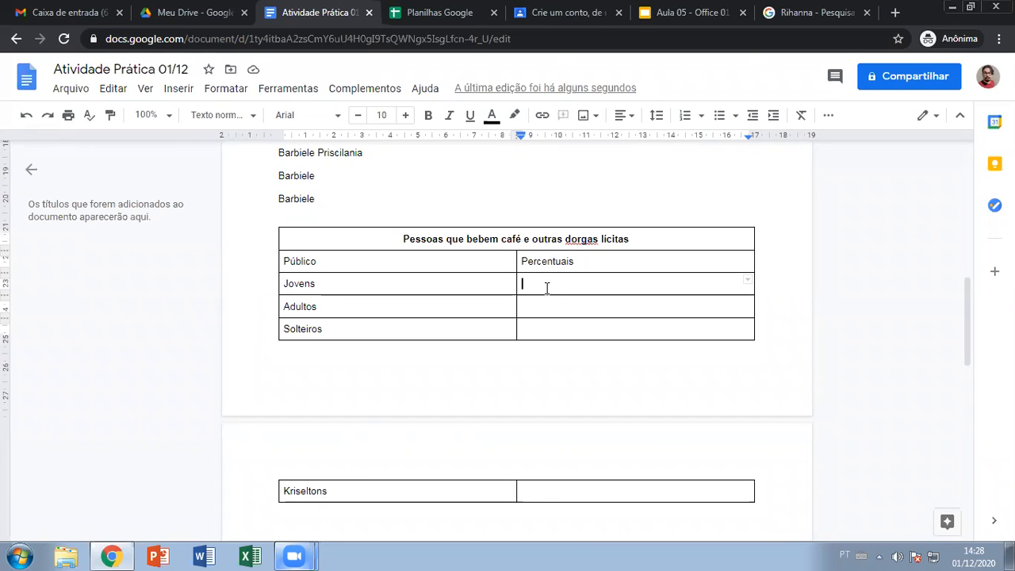
type("50%")
key("Down")
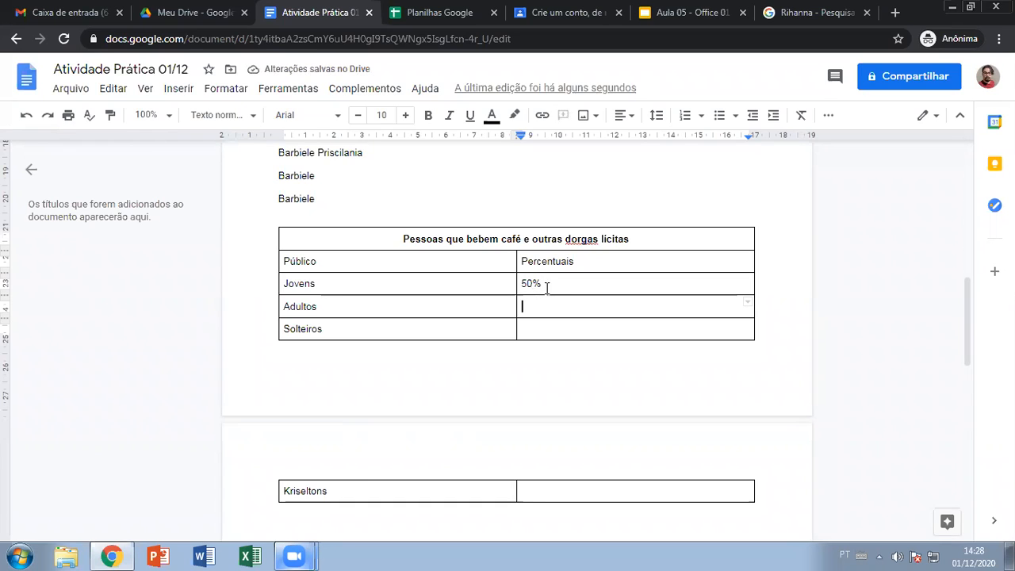
type("89%")
key("Down")
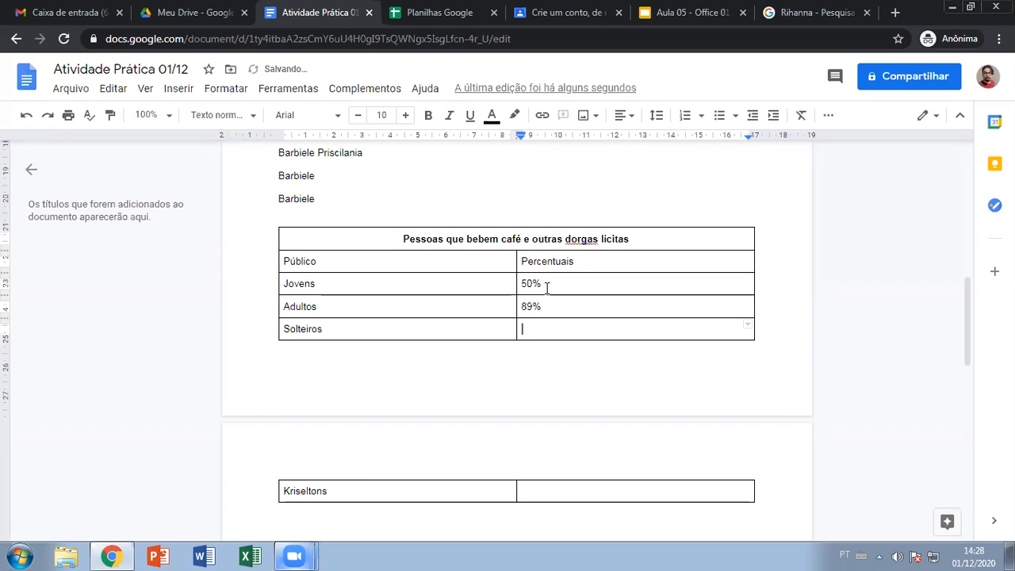
type("115")
key("Up")
type("%")
key("BackSpace")
key("Down")
type("%")
key("Down")
key("Down")
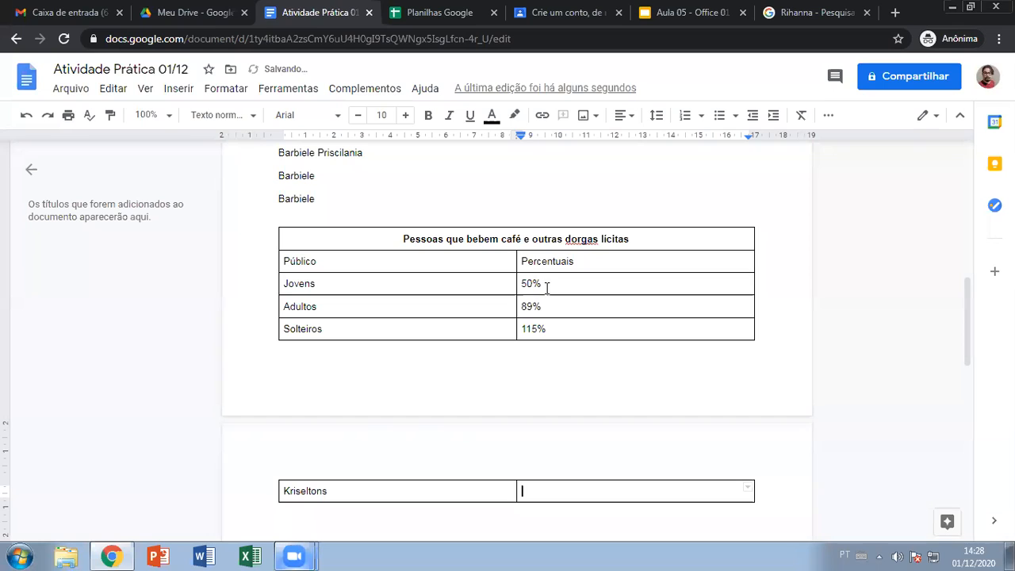
type("200%")
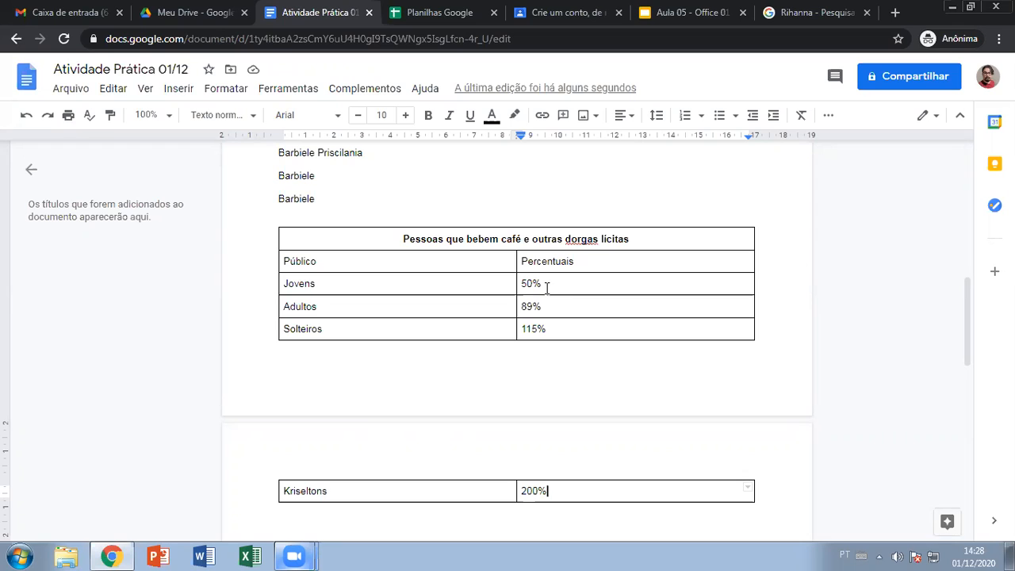
scroll(553, 358, "down", 1)
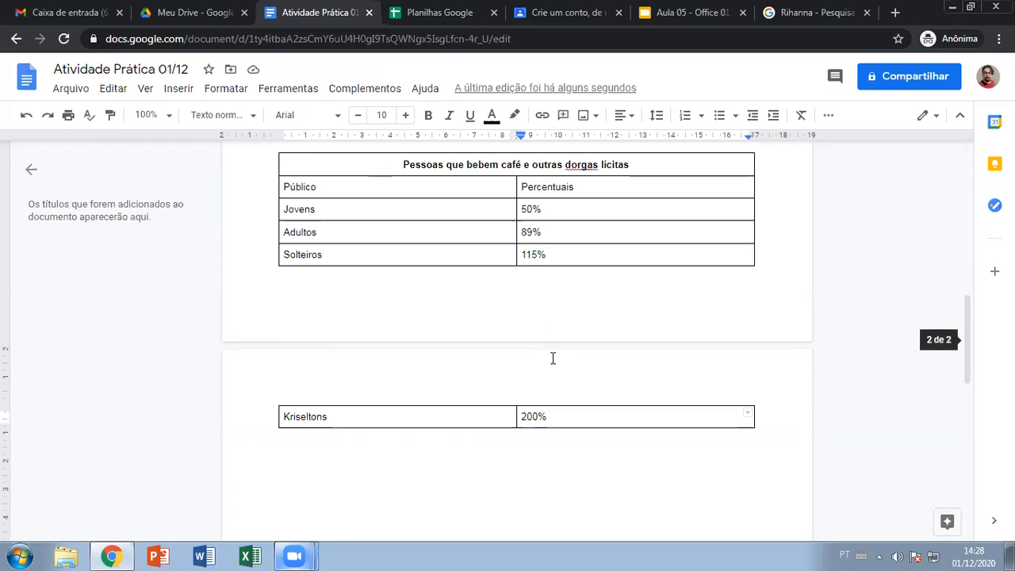
scroll(553, 358, "up", 1)
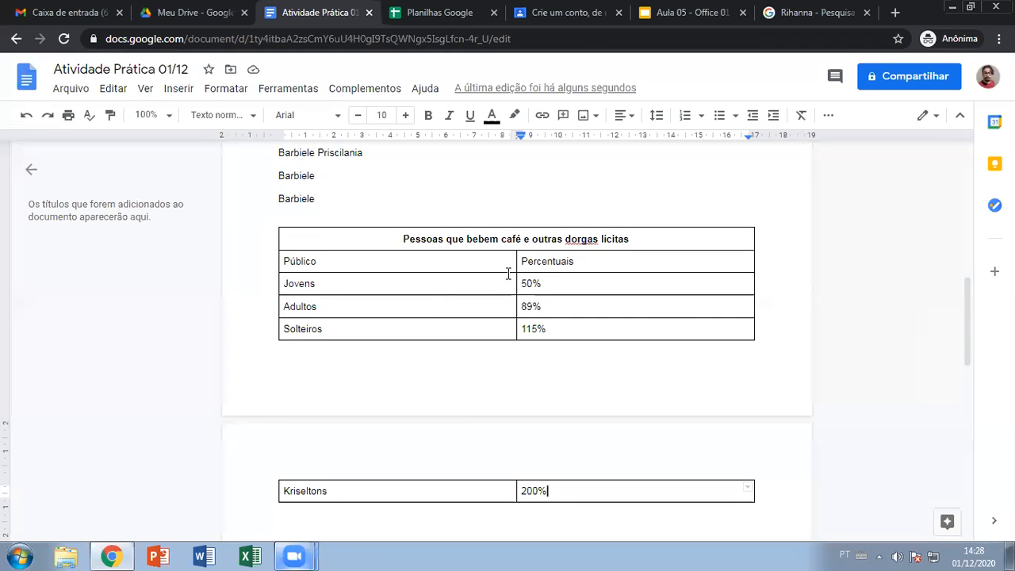
- Narrow the first column and add a third column, then undo both with Ctrl+Z
left_click_drag(516, 258, 370, 261)
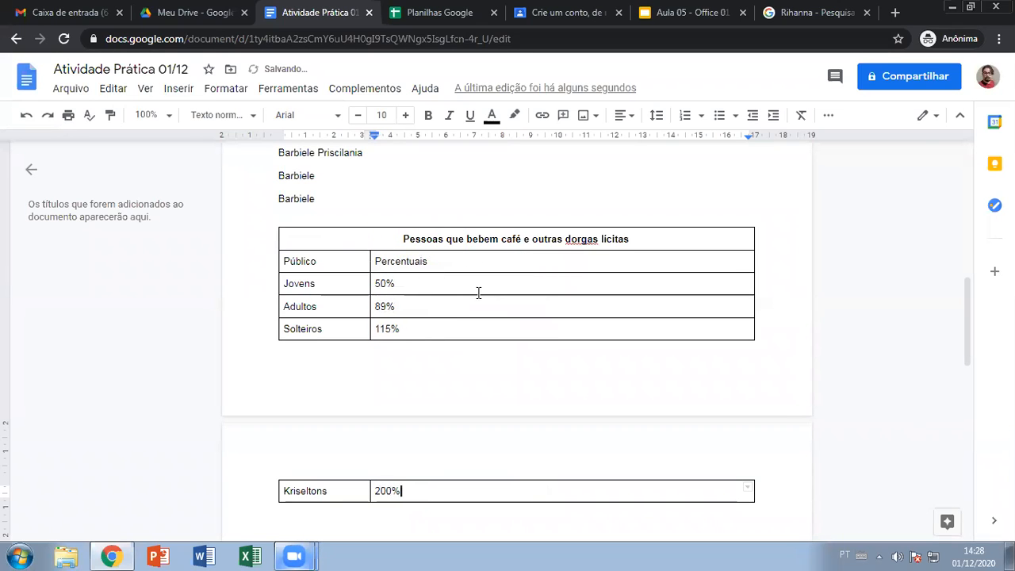
right_click(546, 265)
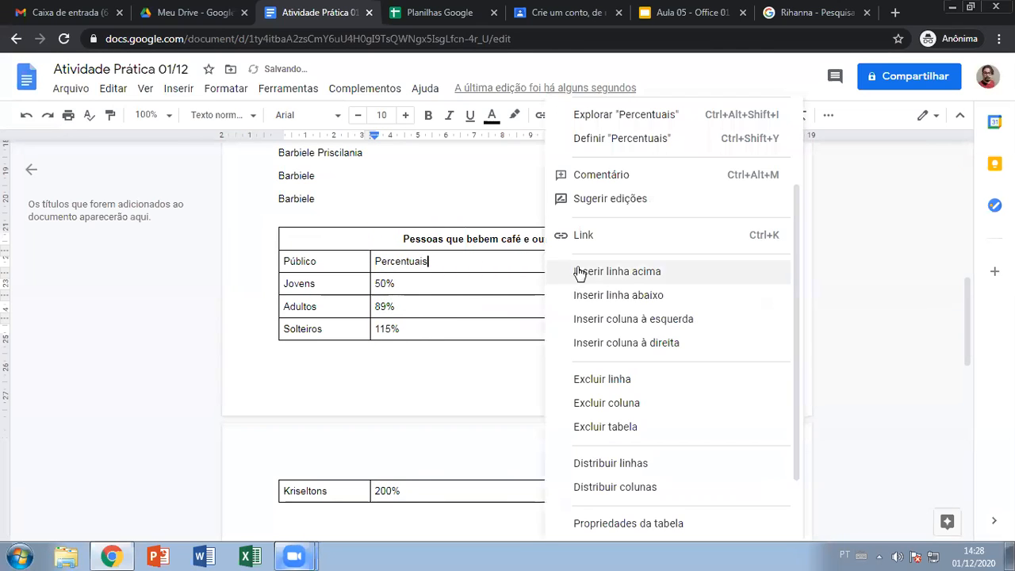
left_click(668, 341)
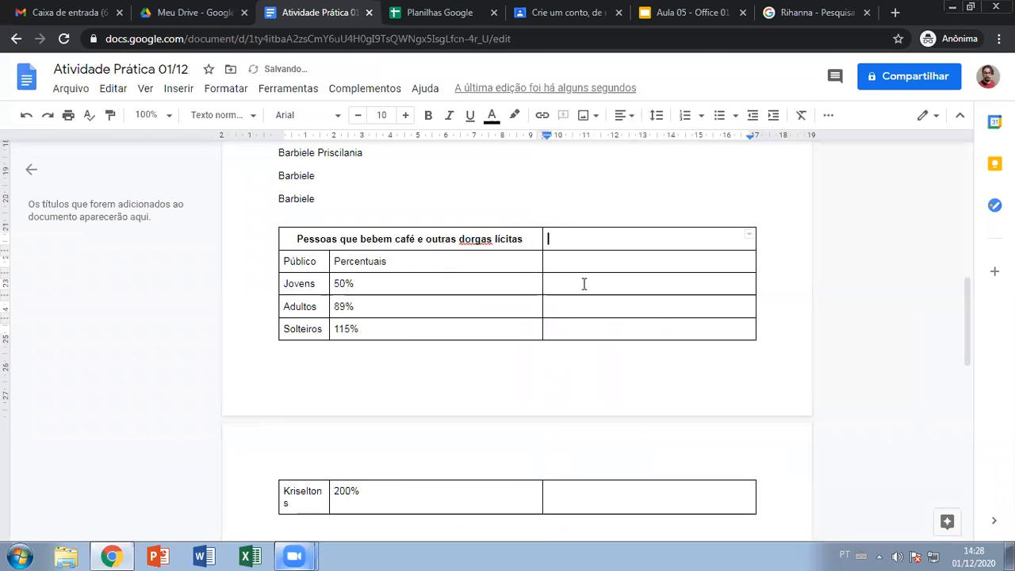
left_click_drag(296, 238, 632, 247)
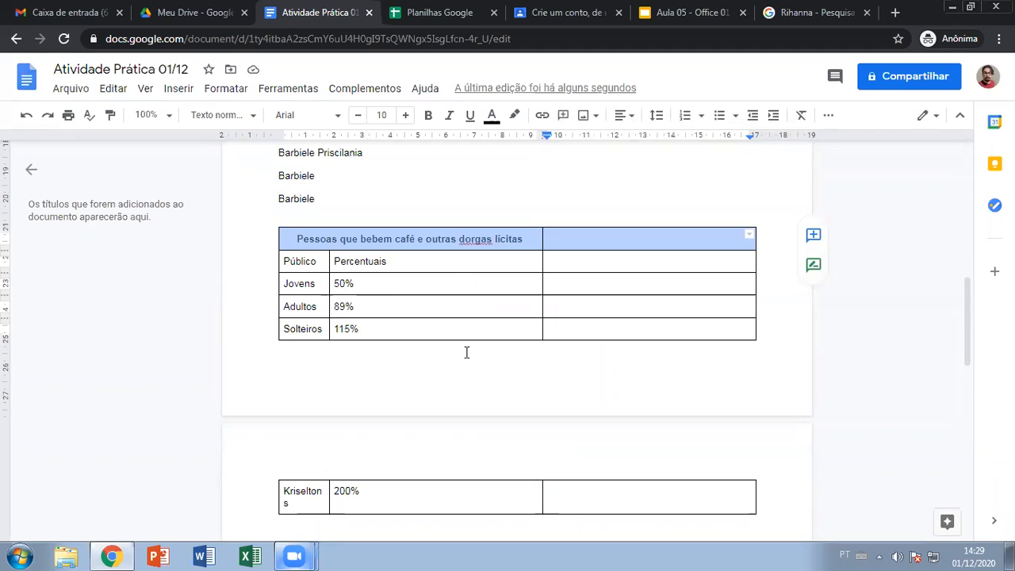
key("ctrl+z")
key("ctrl+z")
key("ctrl+z")
key("ctrl+z")
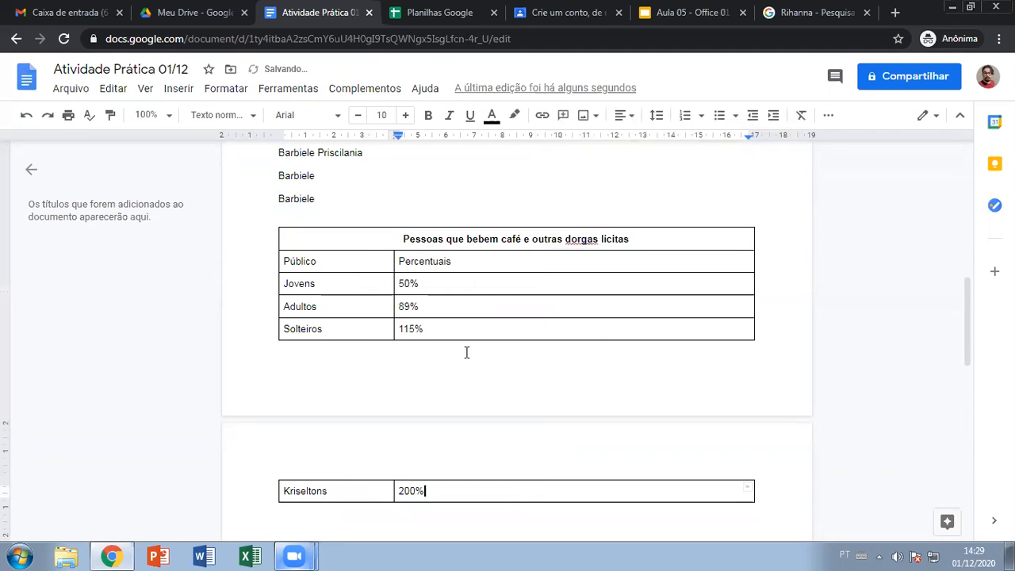
key("ctrl+z")
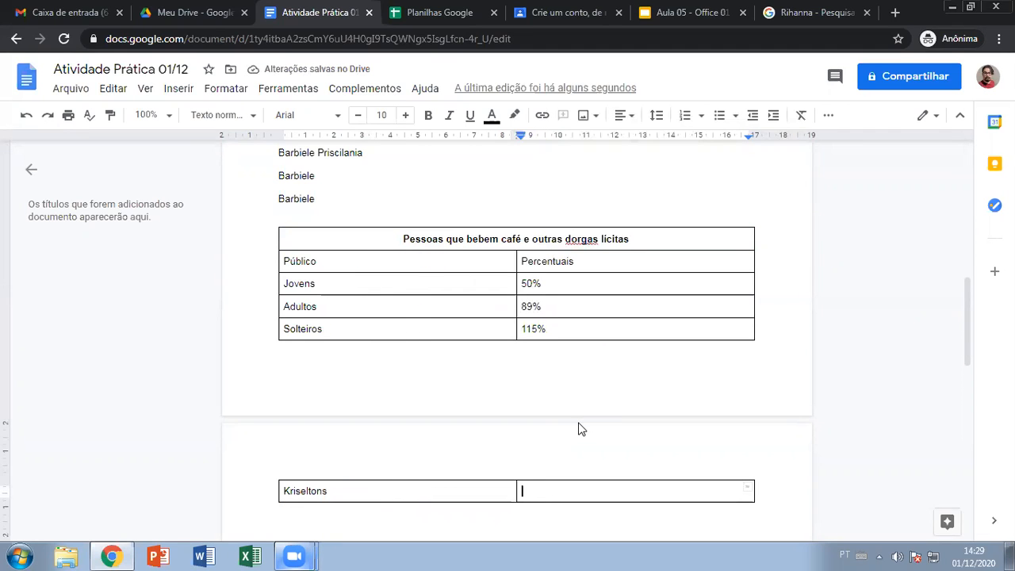
- Redo with Ctrl+Y so the Kriseltons row shows 200% again
key("ctrl+y")
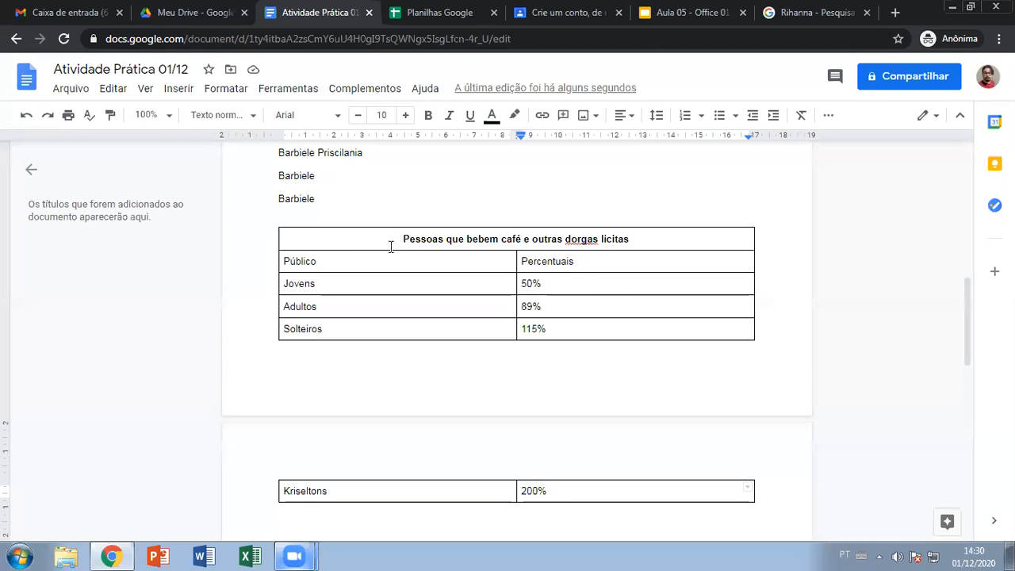
- Set table properties: 1.5 pt border, magenta background, vertical and table alignment Centro
left_click_drag(394, 237, 586, 493)
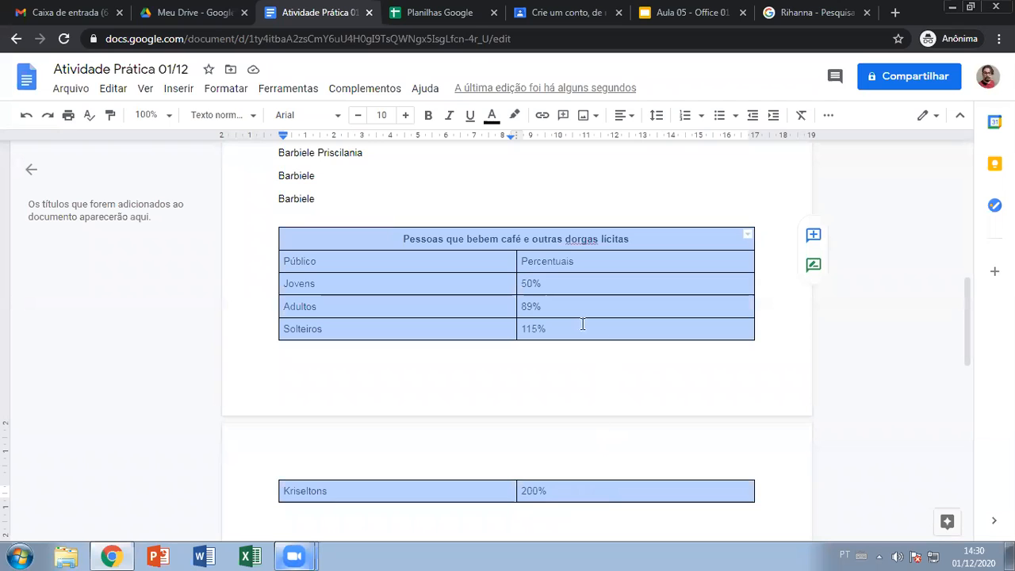
right_click(610, 281)
scroll(713, 428, "down", 3)
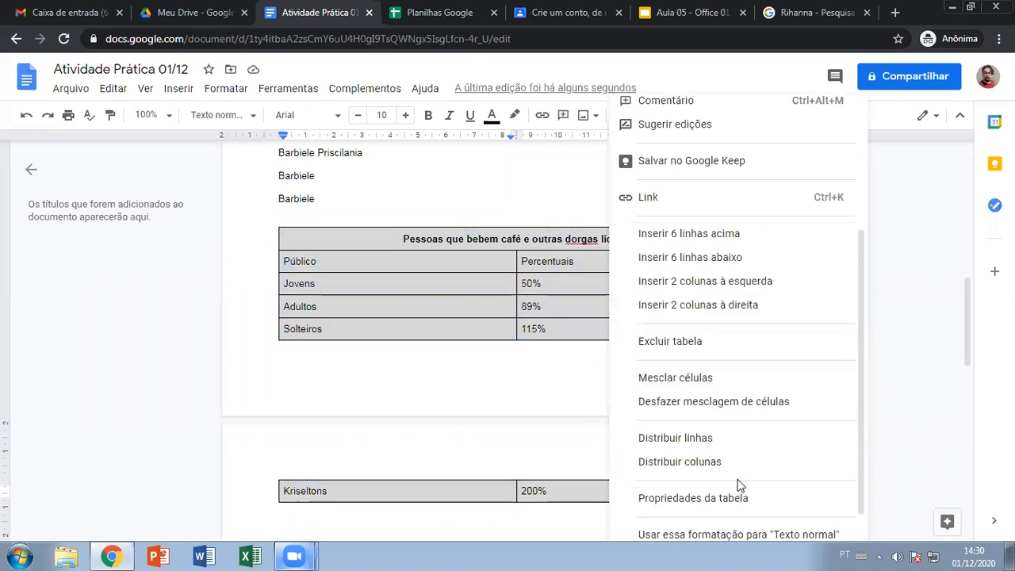
left_click(727, 470)
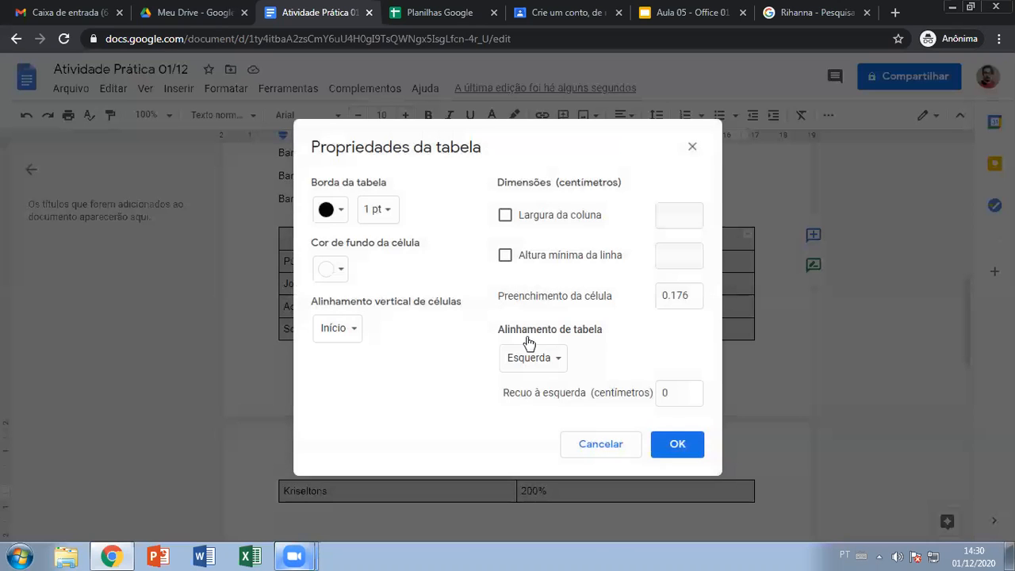
left_click(387, 212)
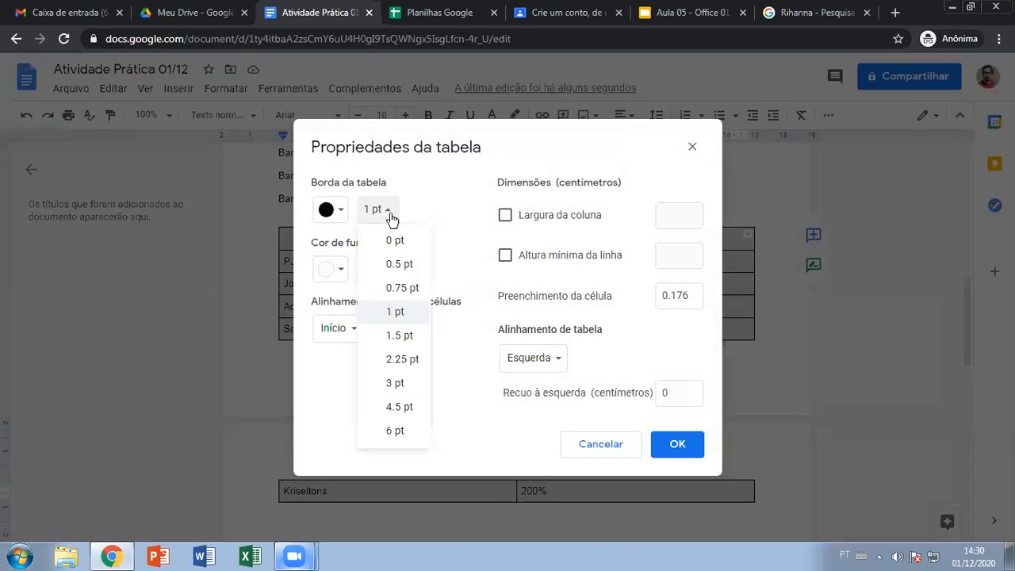
left_click(399, 336)
left_click(341, 268)
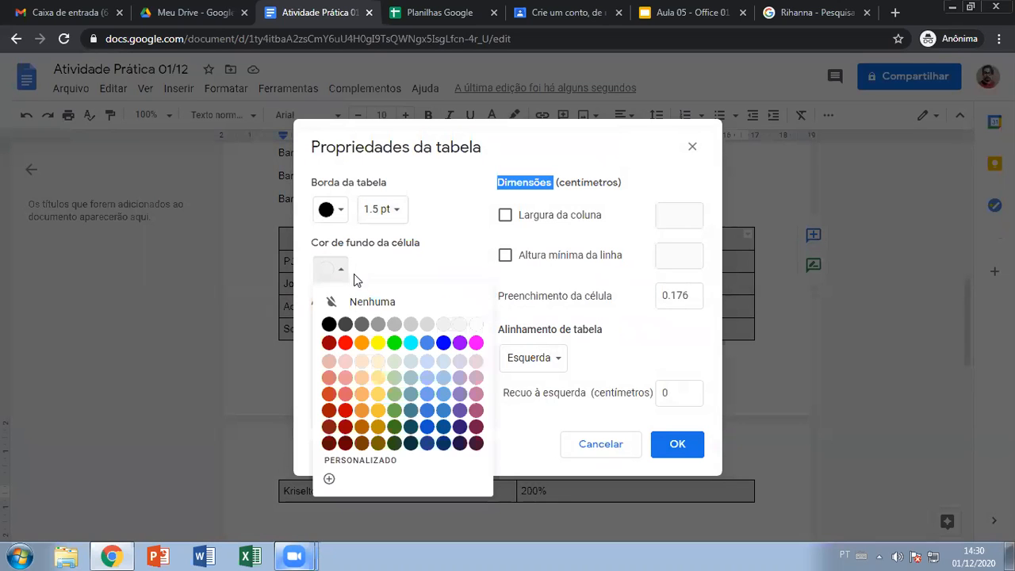
left_click(475, 342)
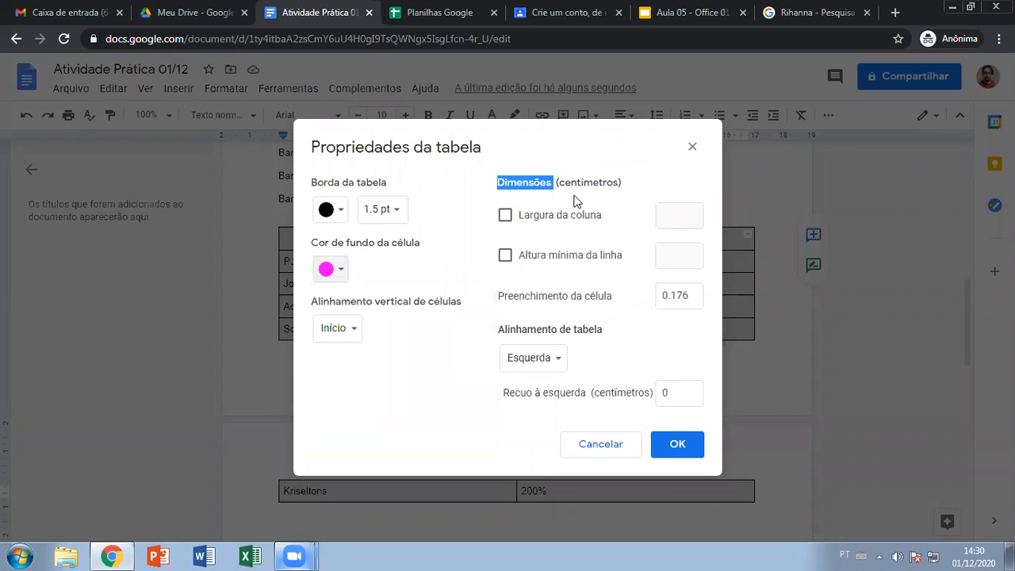
left_click(338, 329)
left_click(356, 351)
left_click(546, 358)
left_click(568, 381)
left_click(670, 446)
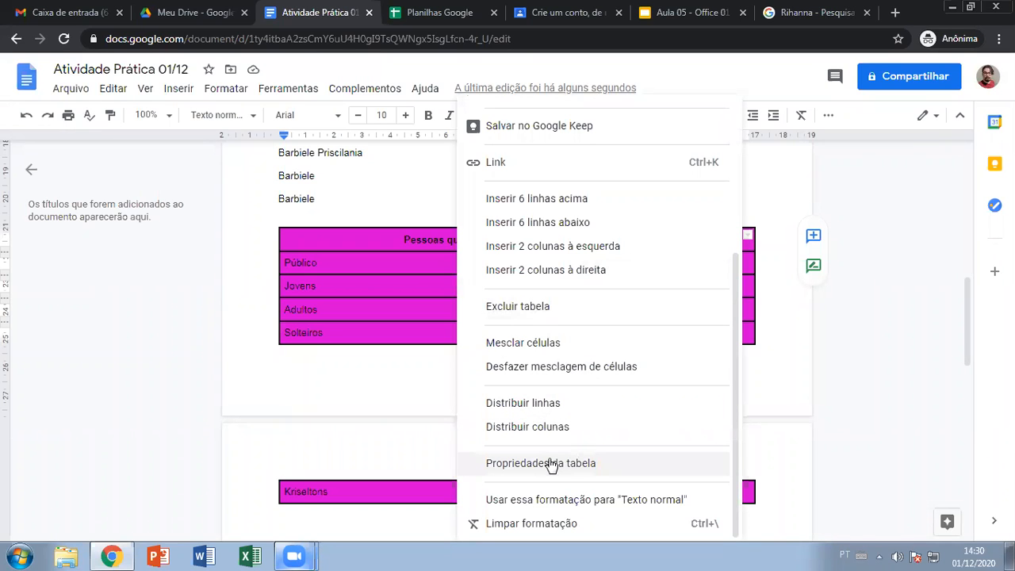
- Change the table's cell background to a light pink shade
left_click(551, 464)
left_click(326, 271)
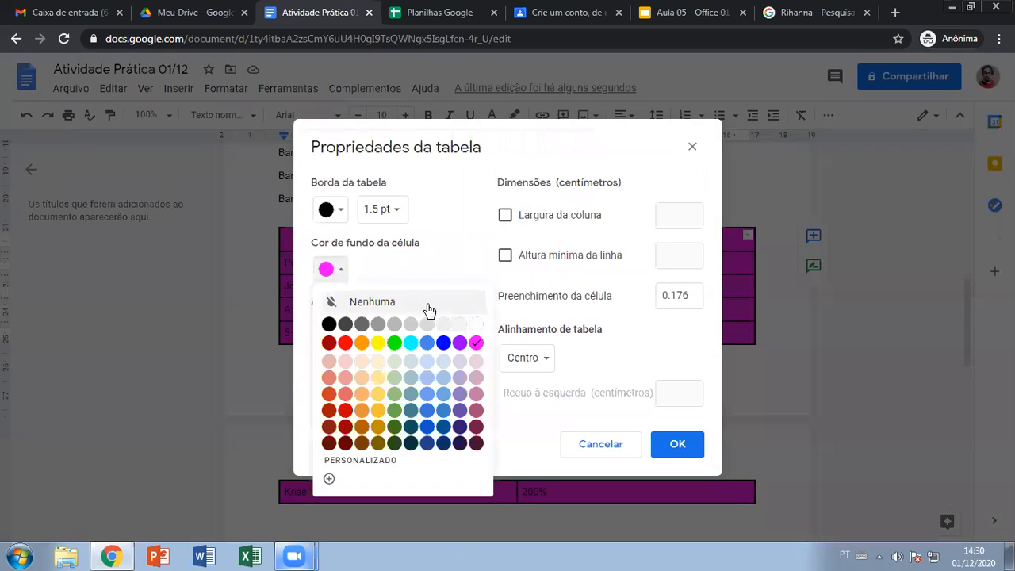
left_click(475, 376)
left_click(670, 444)
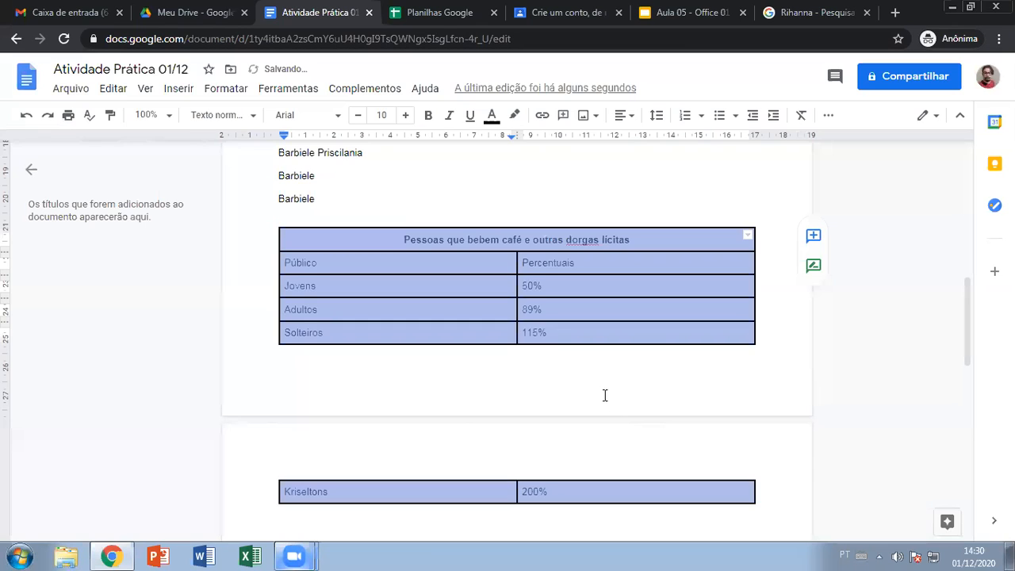
left_click(597, 321)
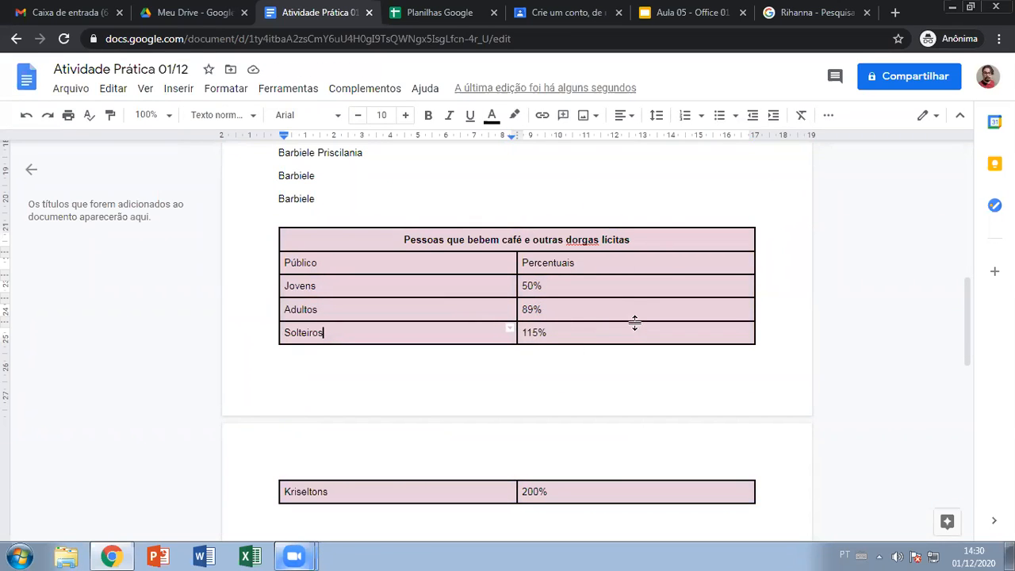
- Recover the accidentally deleted table by pasting it back with Ctrl+V
right_click(627, 285)
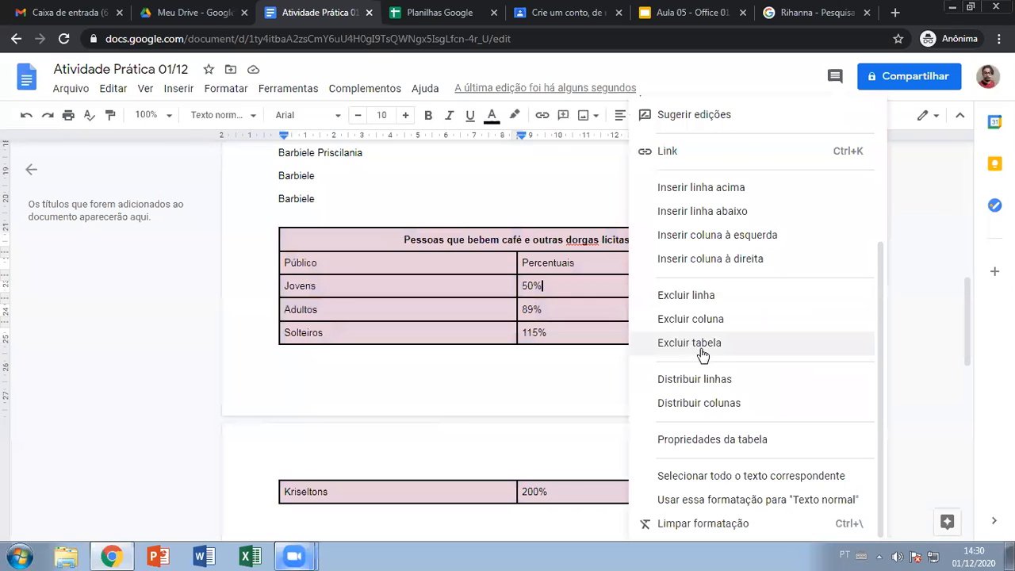
left_click(702, 345)
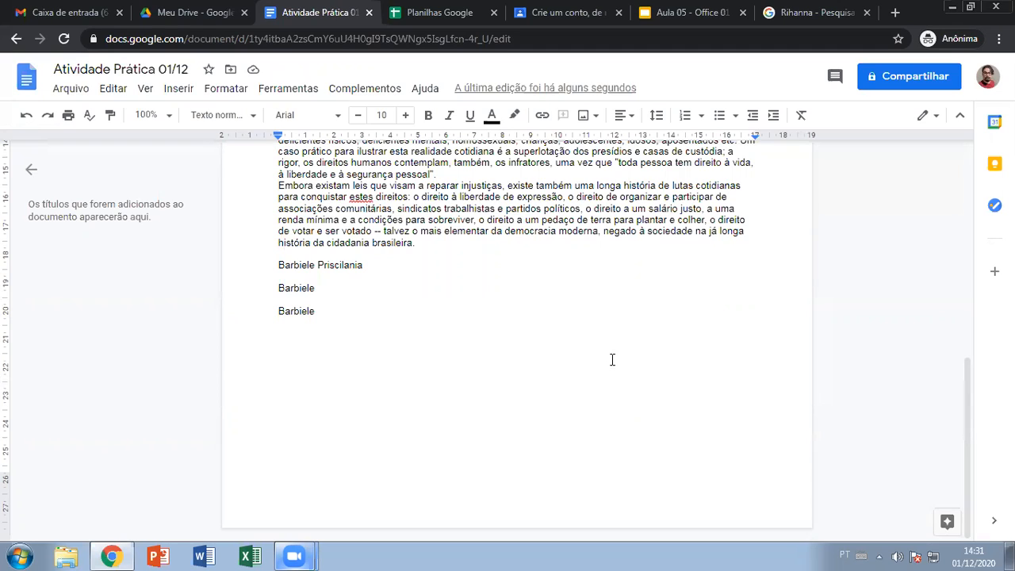
type("Pessoas que bebem café e outras dorgas lícitas Público\tPercentuais Jovens\t50% Adultos\t89% Solteiros\t115%")
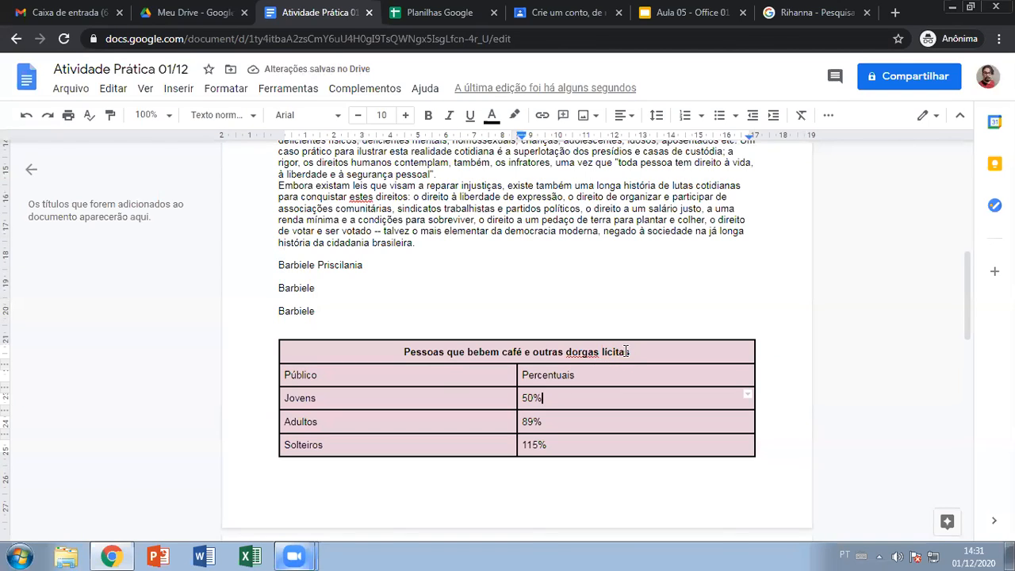
left_click(305, 326)
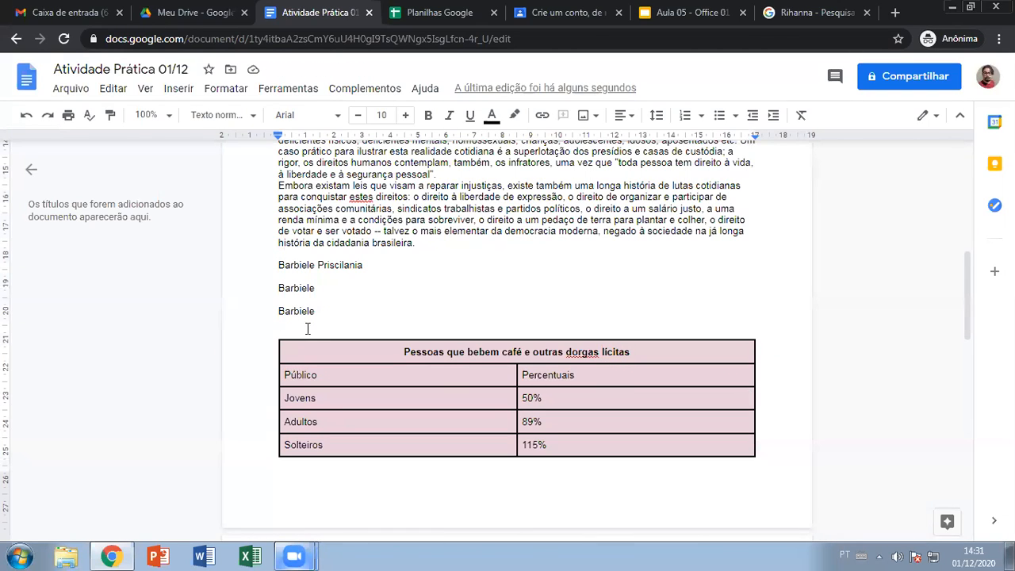
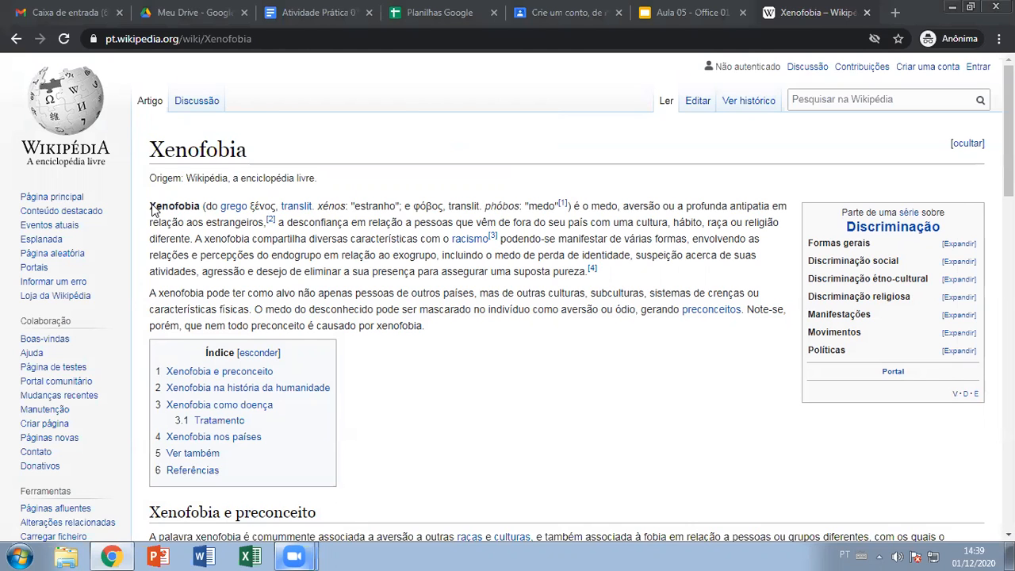
- Select the Xenofobia article's two intro paragraphs, glancing briefly at the Aula 05 slides
left_click_drag(151, 208, 440, 326)
scroll(442, 327, "down", 1)
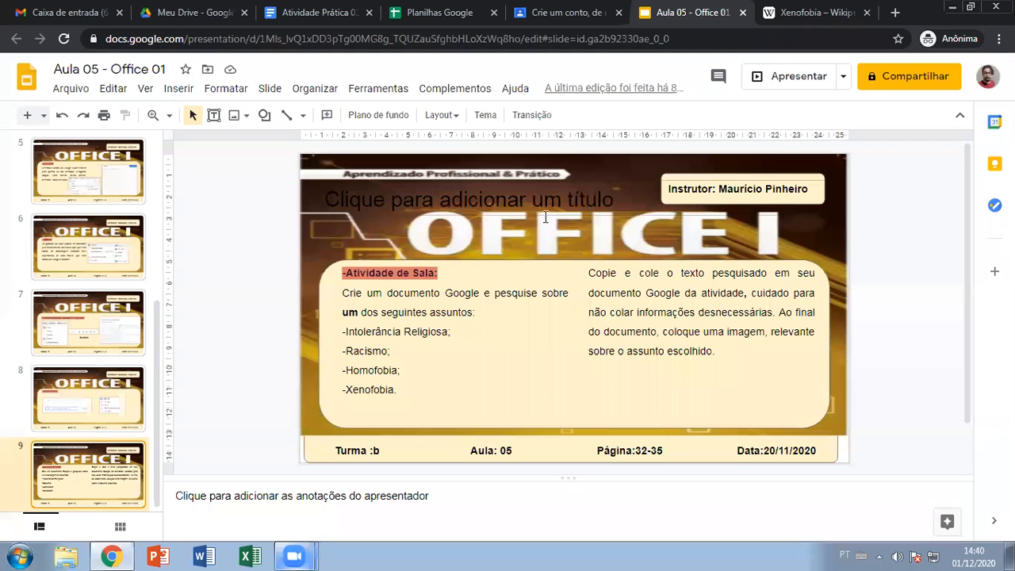
left_click(703, 10)
key("ctrl+Tab")
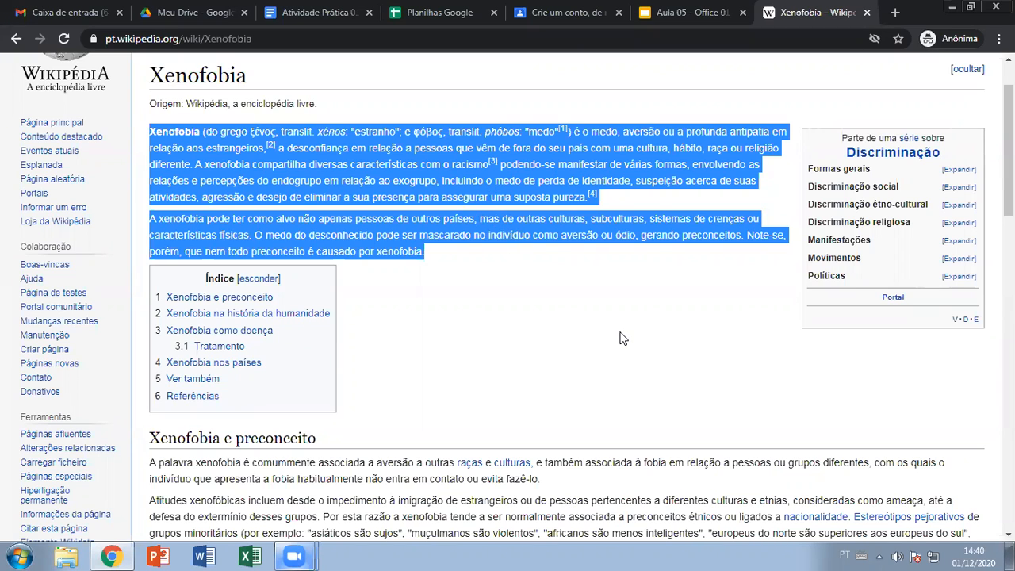
key("alt+Tab")
- Reselect the two Xenofobia intro paragraphs and copy them with Copiar
left_click(438, 248)
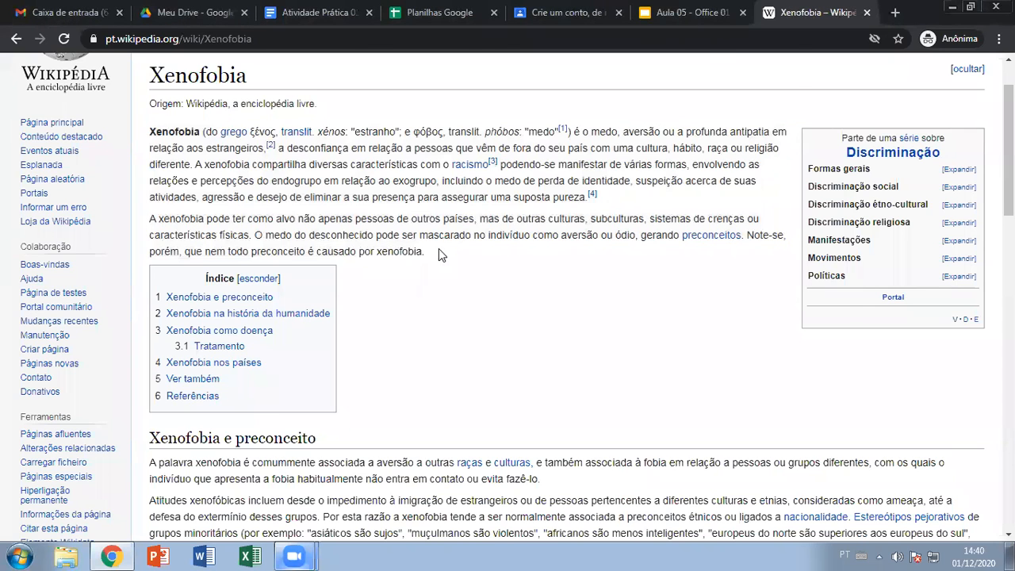
scroll(438, 249, "up", 1)
left_click_drag(432, 332, 151, 208)
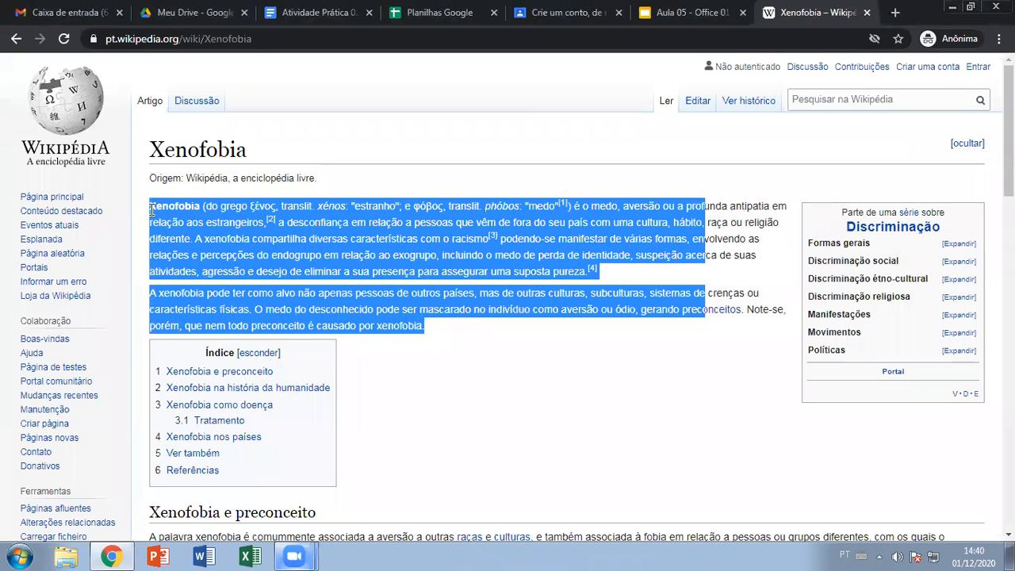
right_click(428, 232)
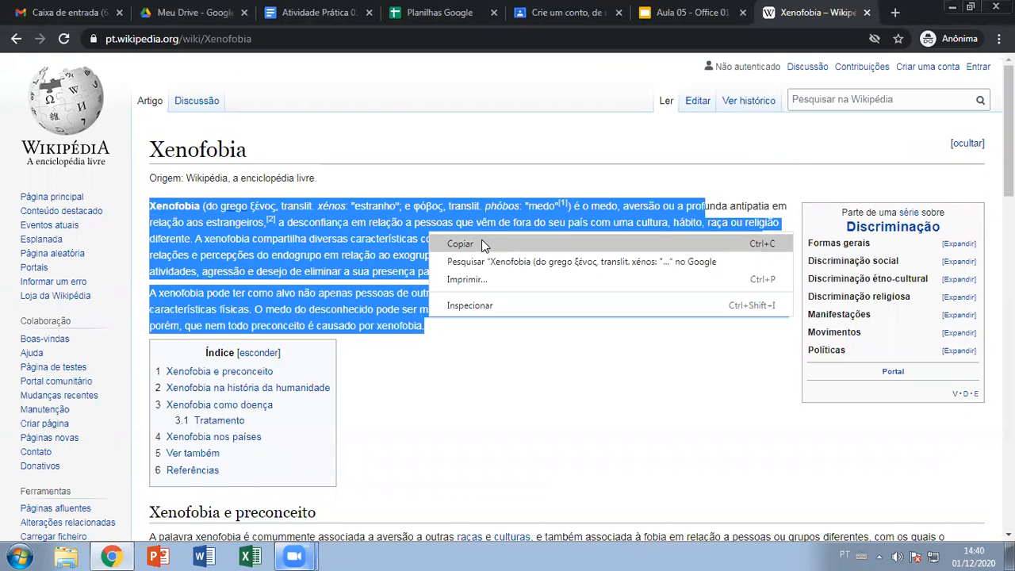
left_click(483, 245)
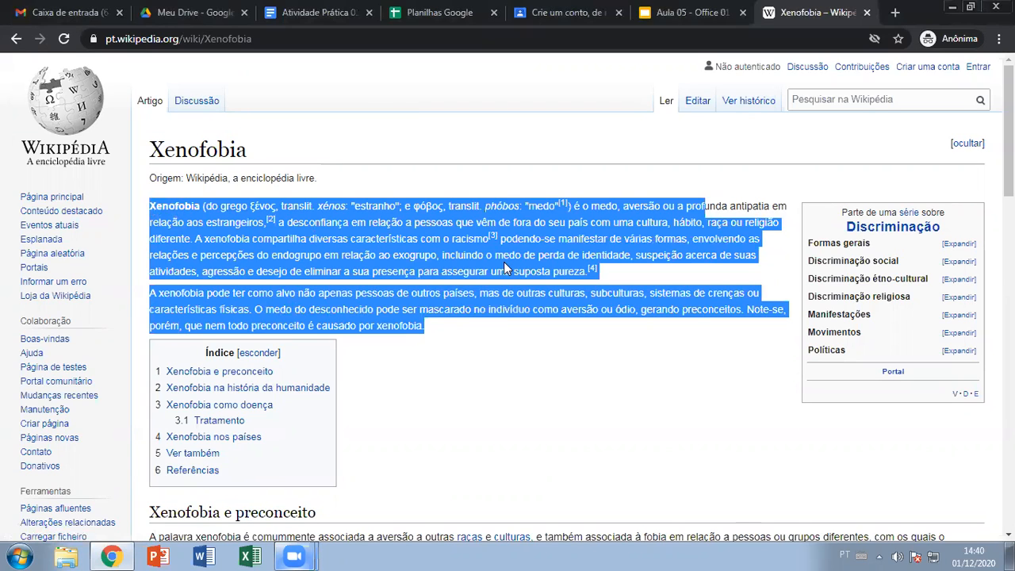
- Reselect the intro paragraphs and return to the Atividade Prática 01/12 document
right_click(441, 249)
left_click(455, 257)
left_click_drag(455, 343, 150, 205)
key("ctrl+c")
left_click(308, 10)
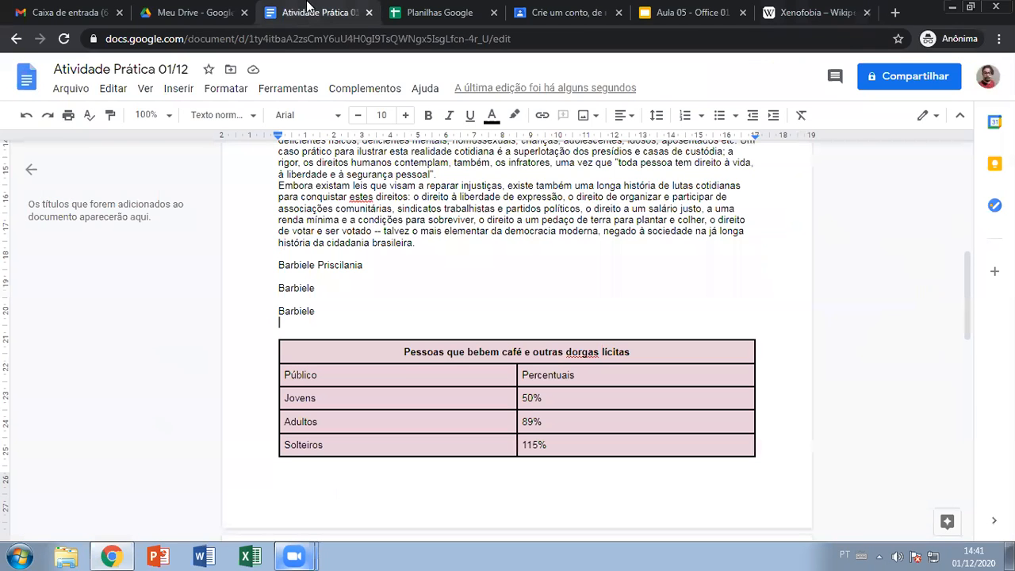
- Add an empty line below the Kriseltons table and insert a page break with Ctrl+Enter
scroll(397, 308, "down", 1)
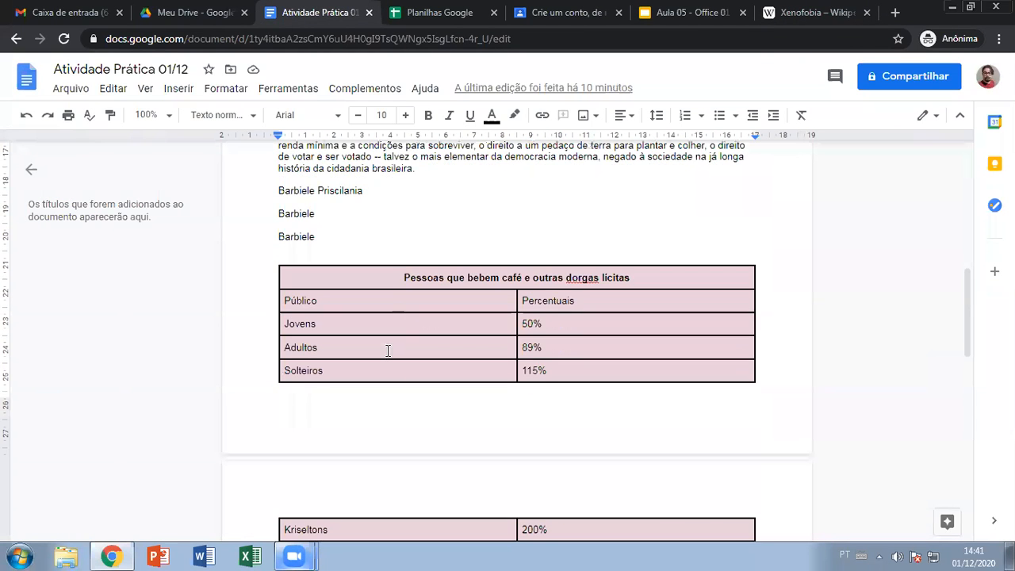
scroll(396, 344, "down", 4)
scroll(391, 392, "up", 1)
left_click(333, 428)
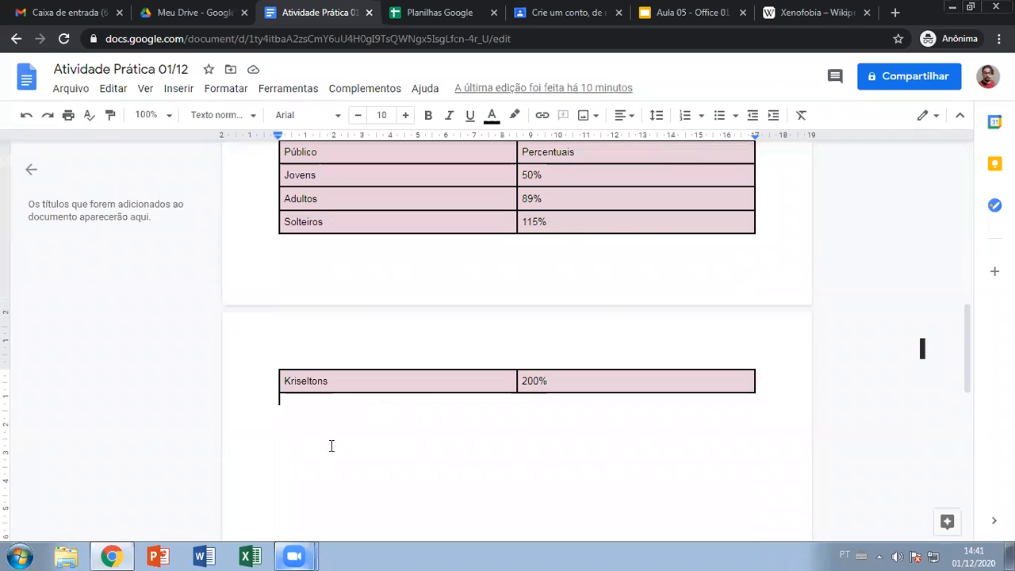
key("Return")
scroll(332, 446, "down", 3)
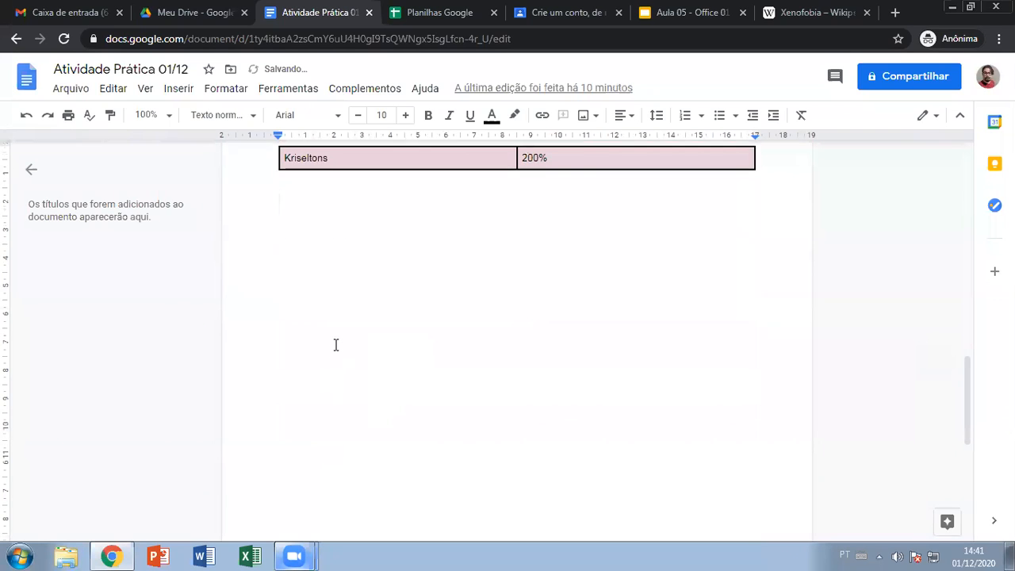
scroll(335, 344, "up", 1)
key("ctrl+Return")
- Try pasting via right-click Colar and dismiss the copy-and-paste extension prompt
scroll(336, 345, "down", 3)
scroll(361, 320, "down", 1)
right_click(336, 211)
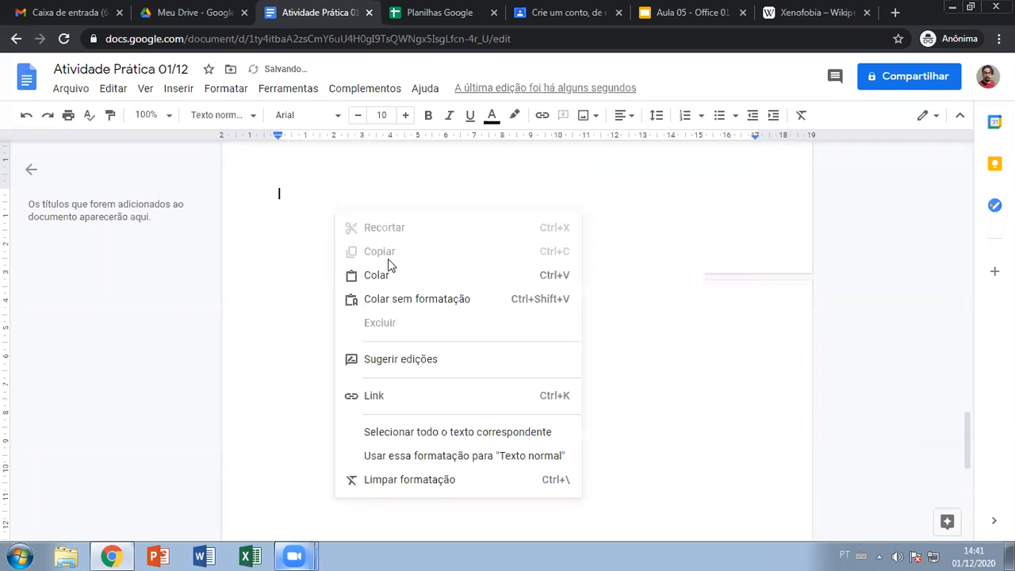
left_click(403, 279)
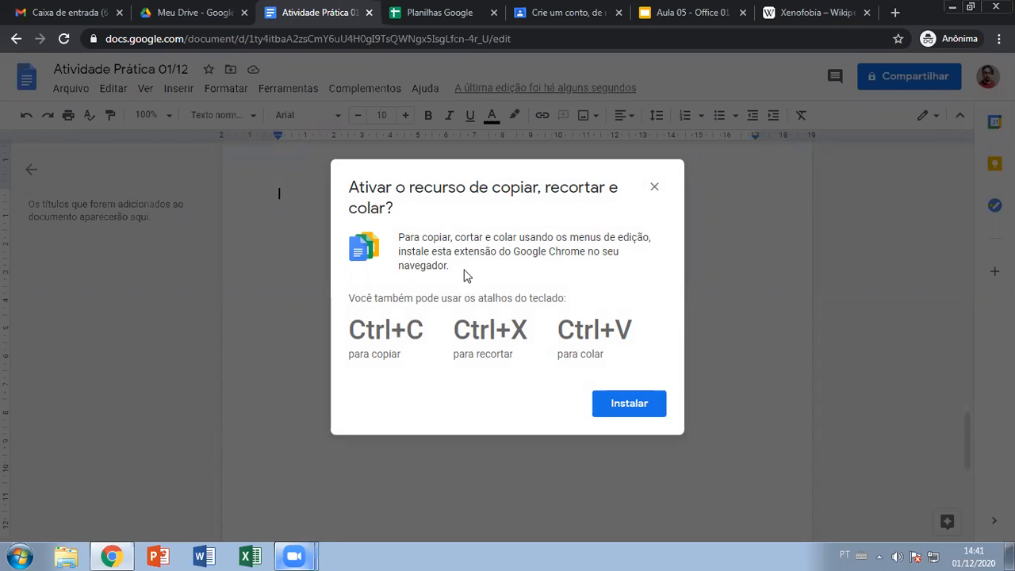
left_click(655, 187)
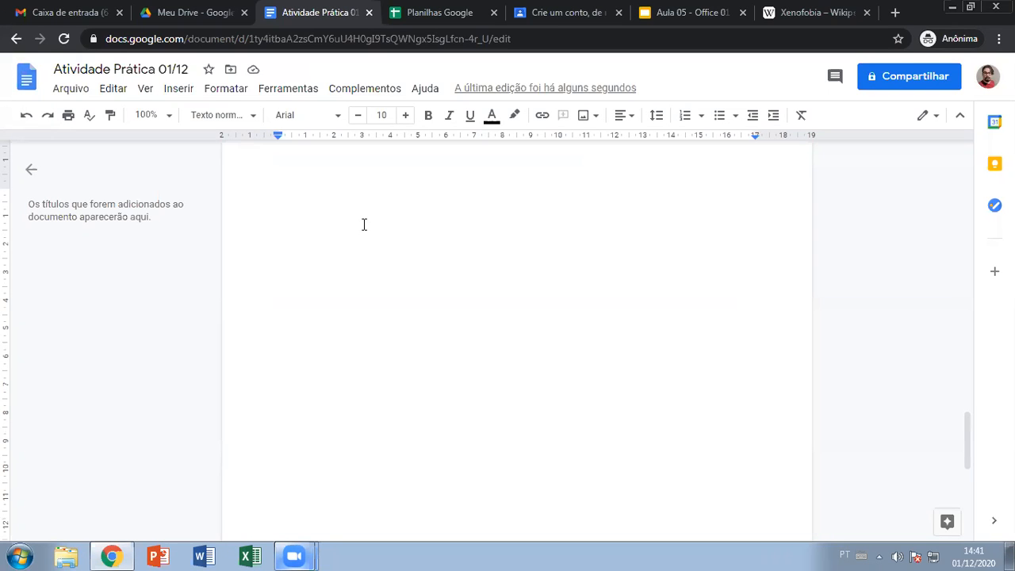
- Paste the Xenofobia intro with formatting and check its preconceitos, racismo and grego links
key("ctrl+v")
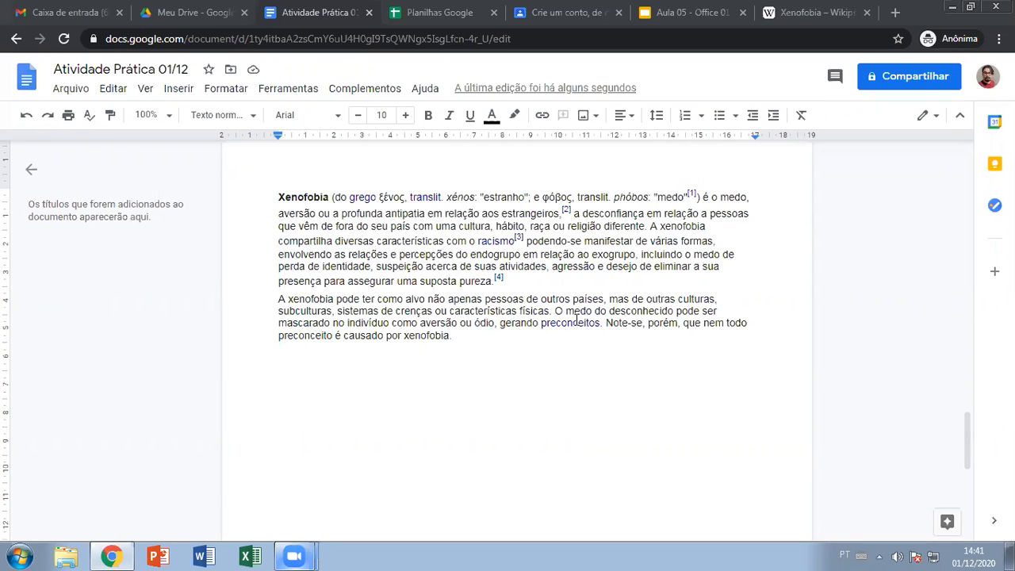
left_click(569, 322)
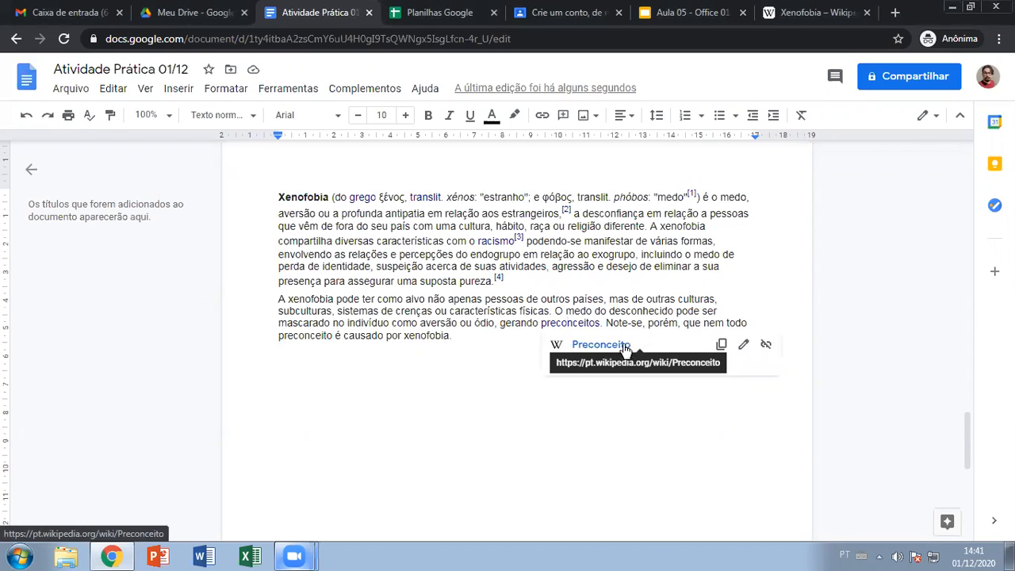
left_click(499, 348)
left_click(494, 240)
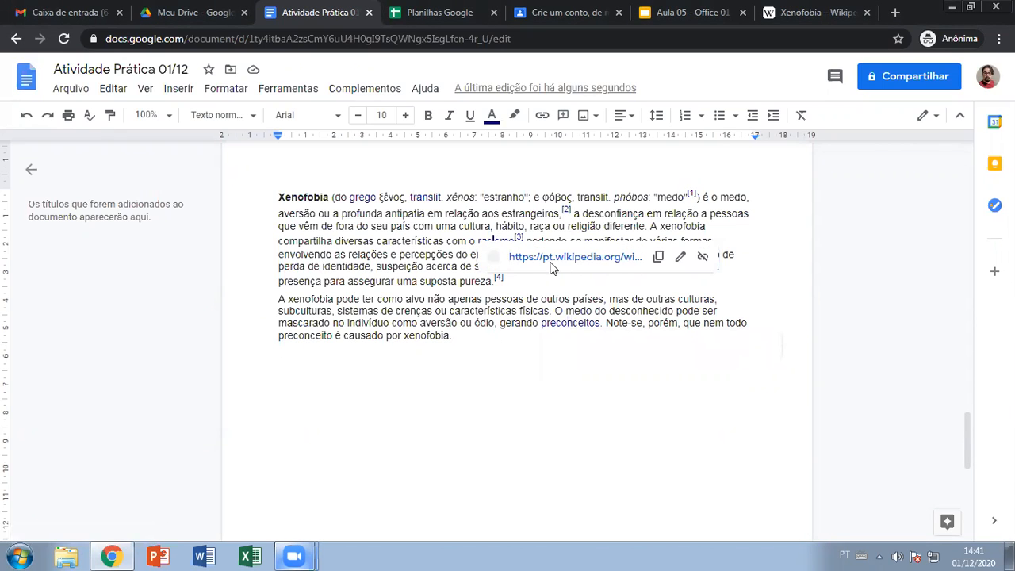
left_click(363, 197)
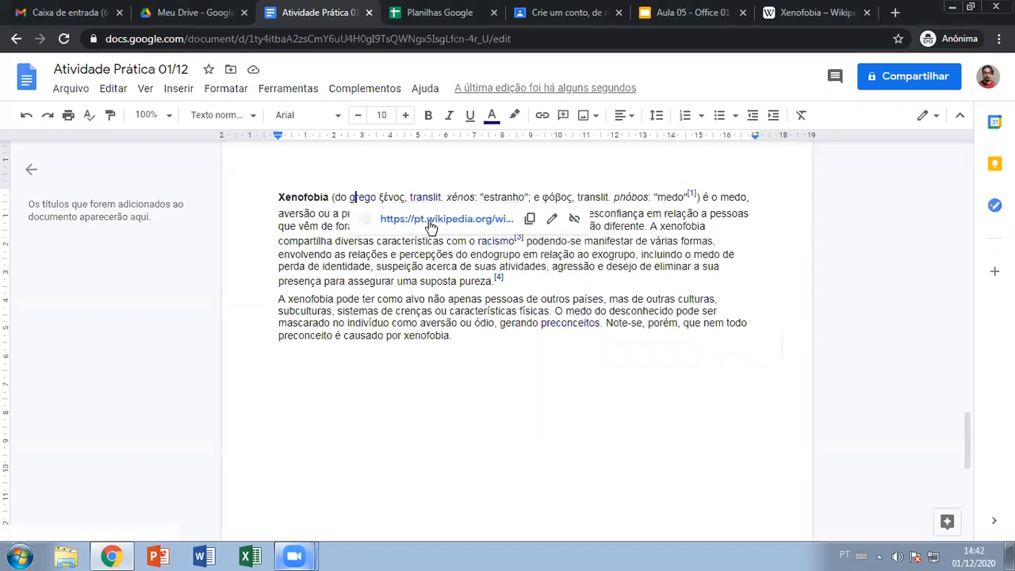
left_click(327, 404)
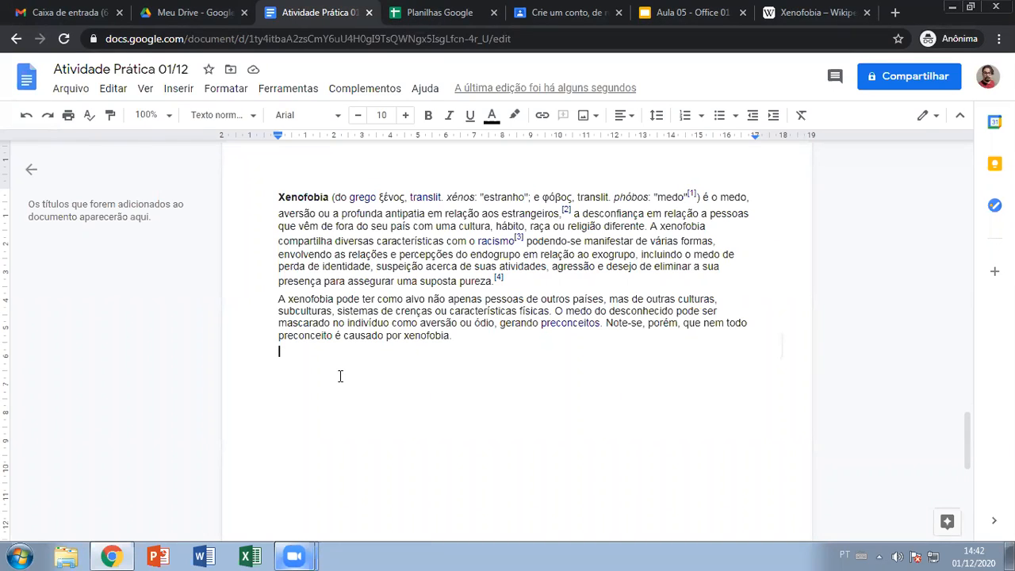
- Paste a plain-text copy of the intro below with Ctrl+Shift+V, briefly deleting and restoring [4]
key("Return")
key("ctrl+shift+v")
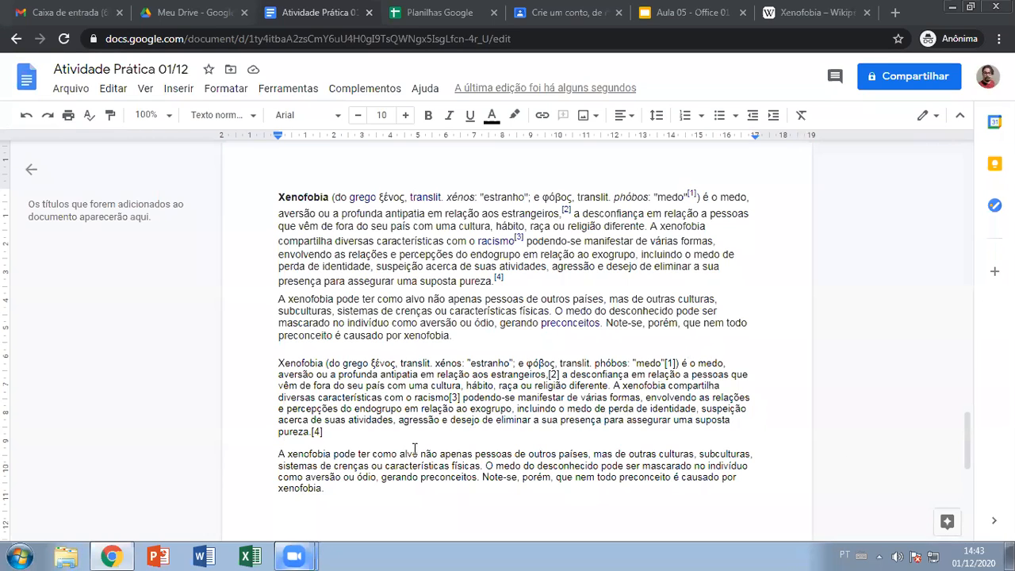
left_click(348, 435)
key("BackSpace")
key("BackSpace")
key("BackSpace")
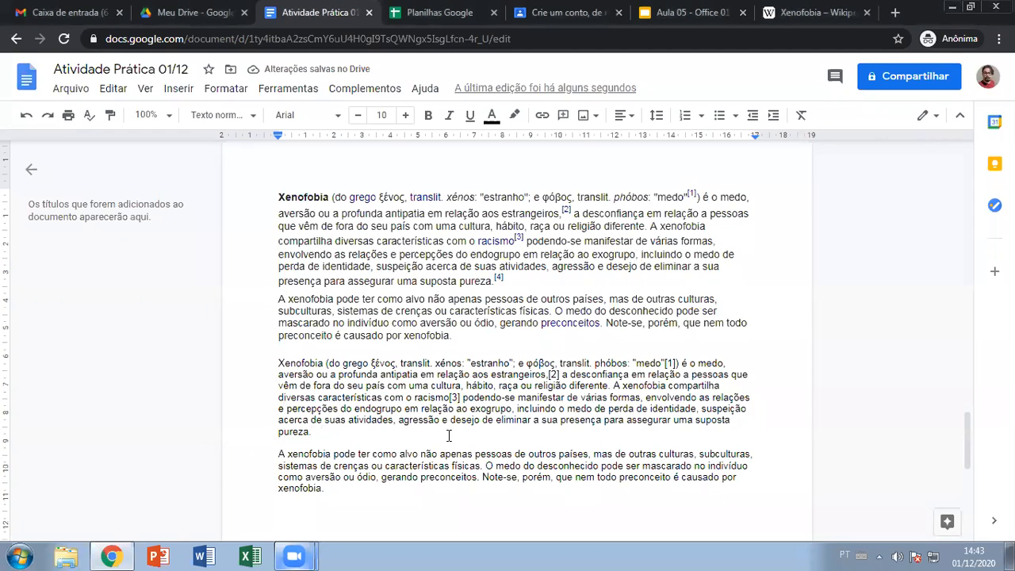
key("ctrl+z")
- Delete the [4], [1] and [2] citation markers from the plain-text copy
left_click(673, 363)
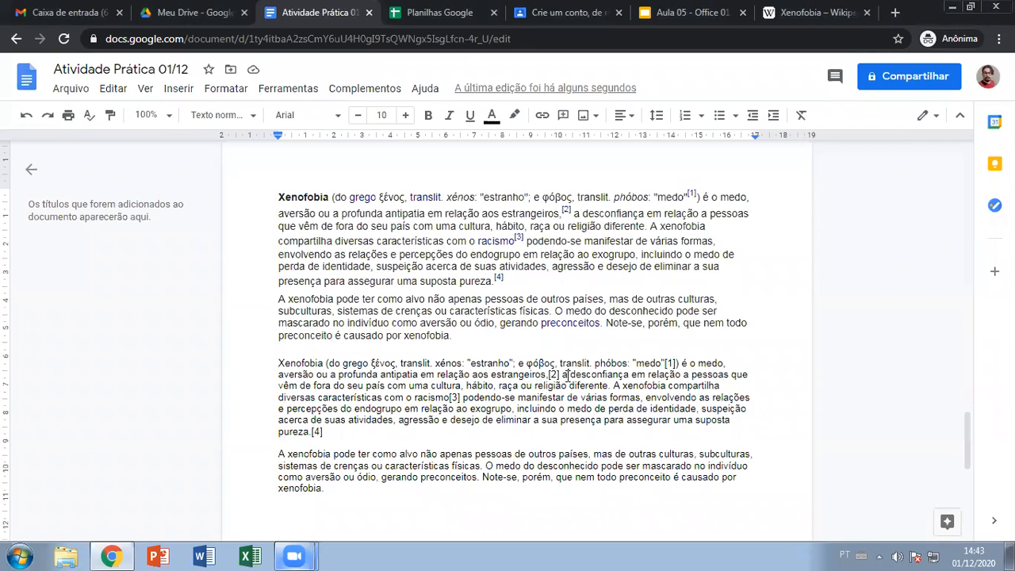
left_click(335, 429)
key("BackSpace")
key("BackSpace")
key("BackSpace")
left_click(671, 362)
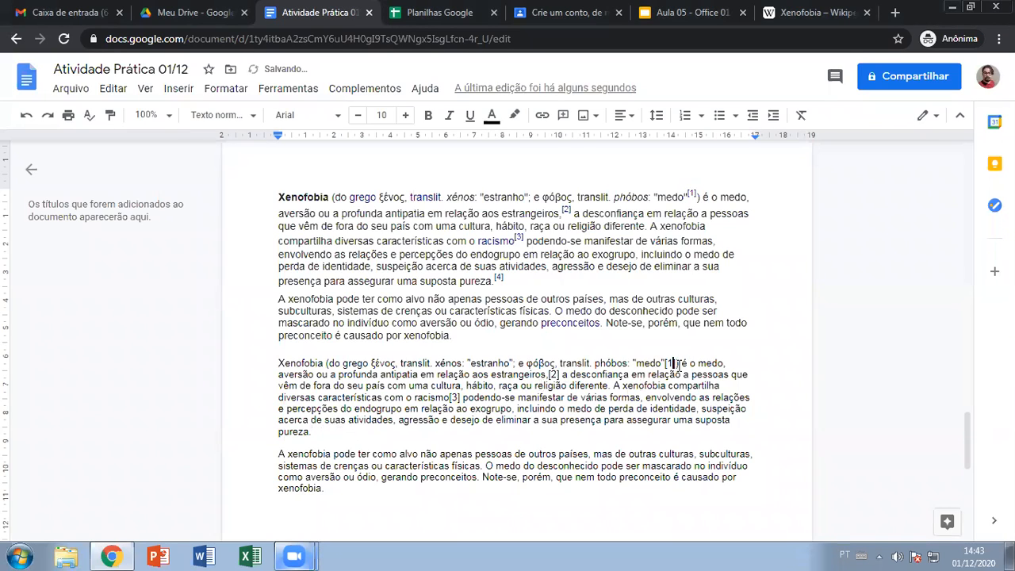
key("BackSpace")
key("BackSpace")
key("BackSpace")
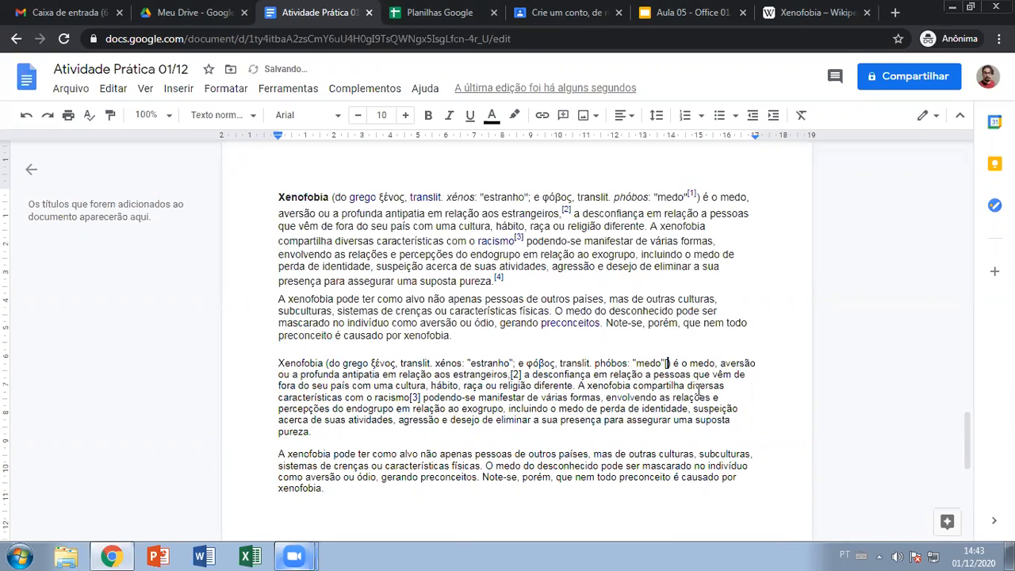
left_click(521, 374)
key("BackSpace")
key("BackSpace")
key("BackSpace")
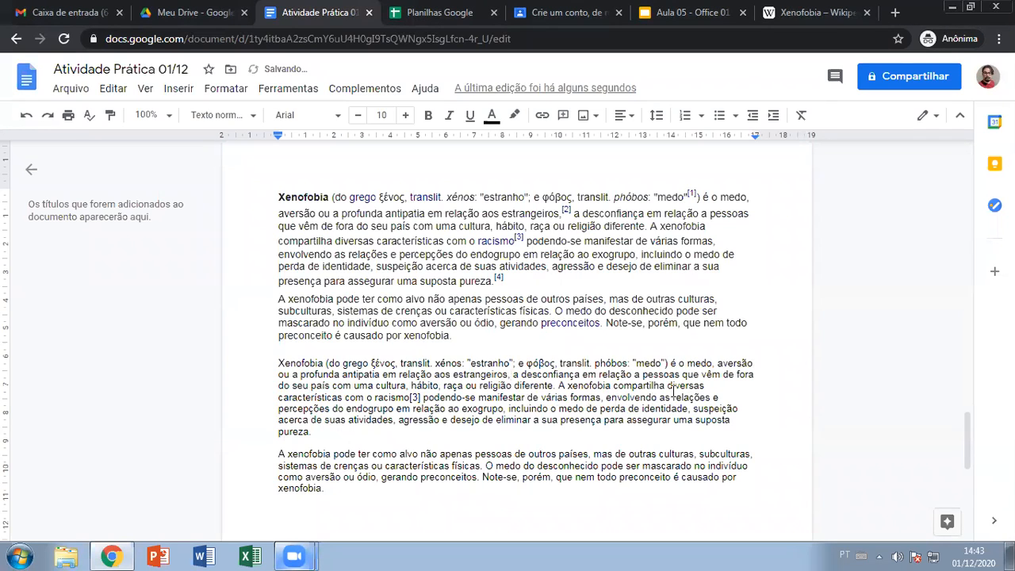
- Add an empty line below the plain-text copy and open the Editar menu
left_click(358, 494)
key("Return")
scroll(166, 225, "down", 1)
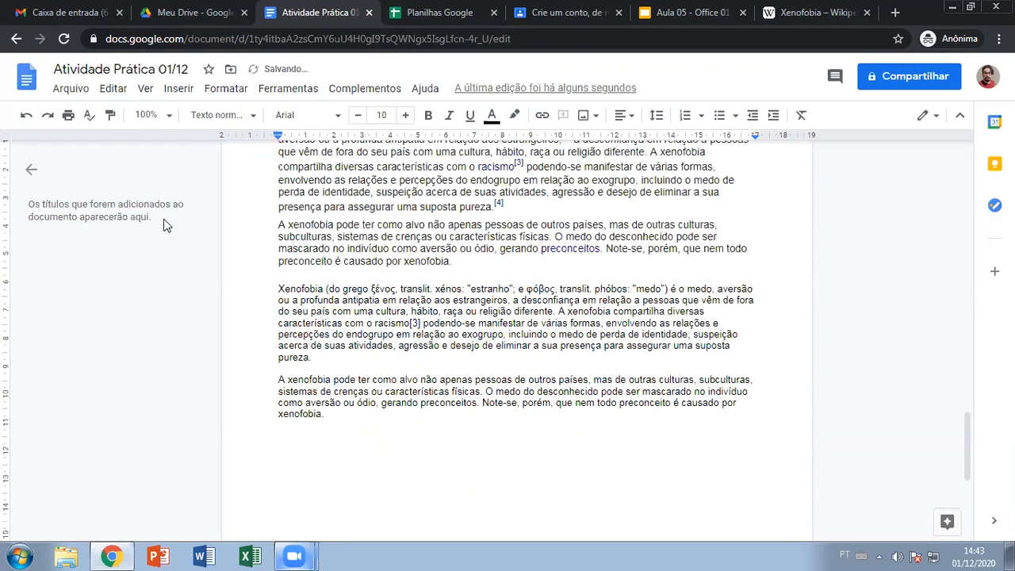
left_click(111, 94)
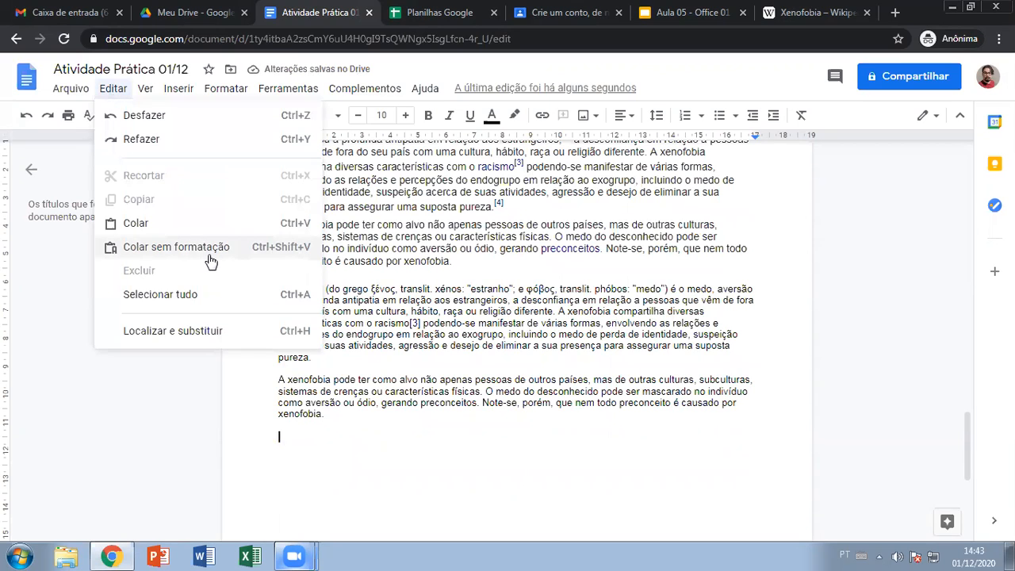